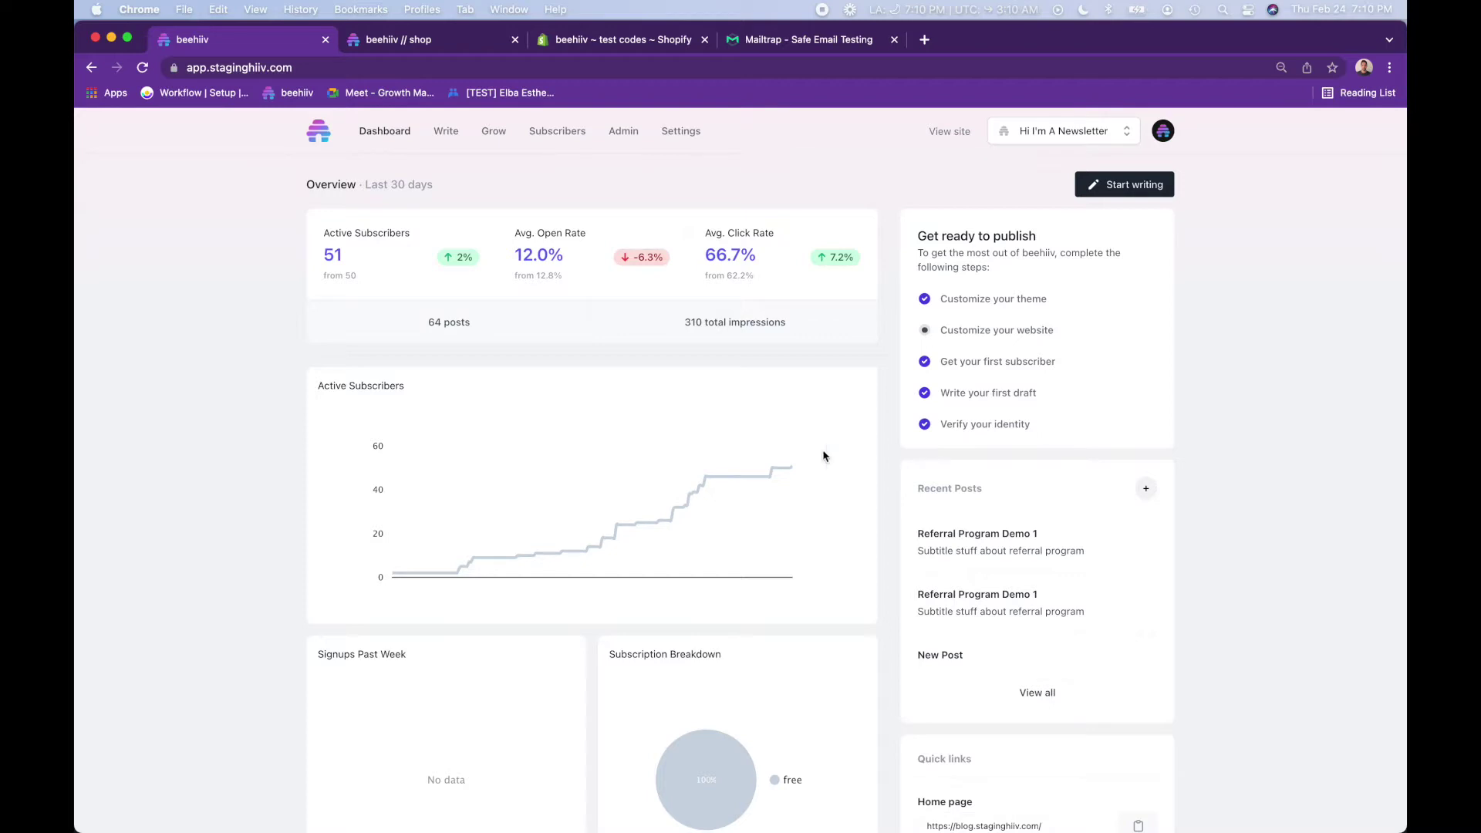
- Open Grow's Referral Program overview and inspect the milestone breakdown chart
click(491, 135)
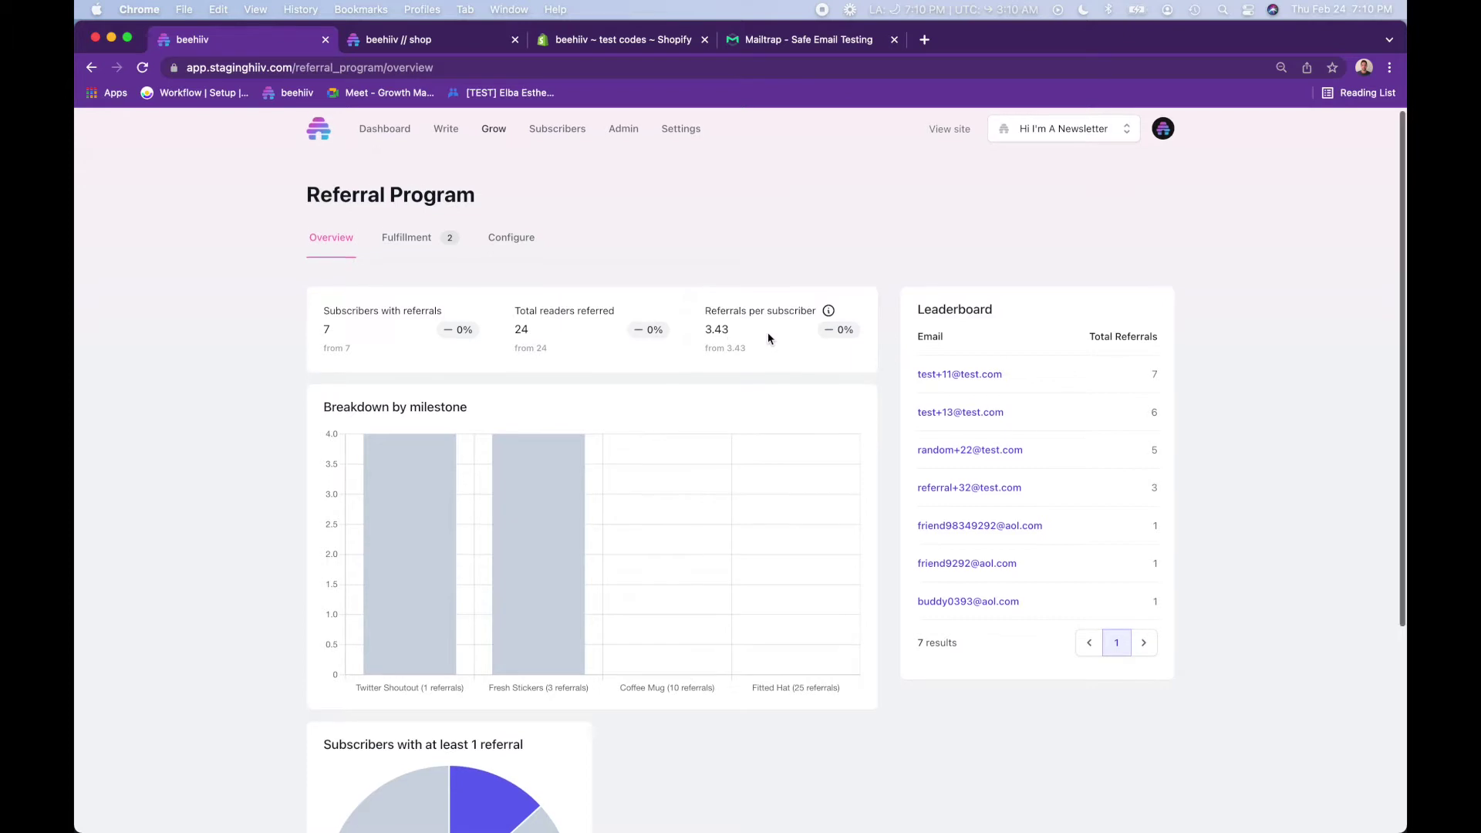
scroll(770, 335, down, 2)
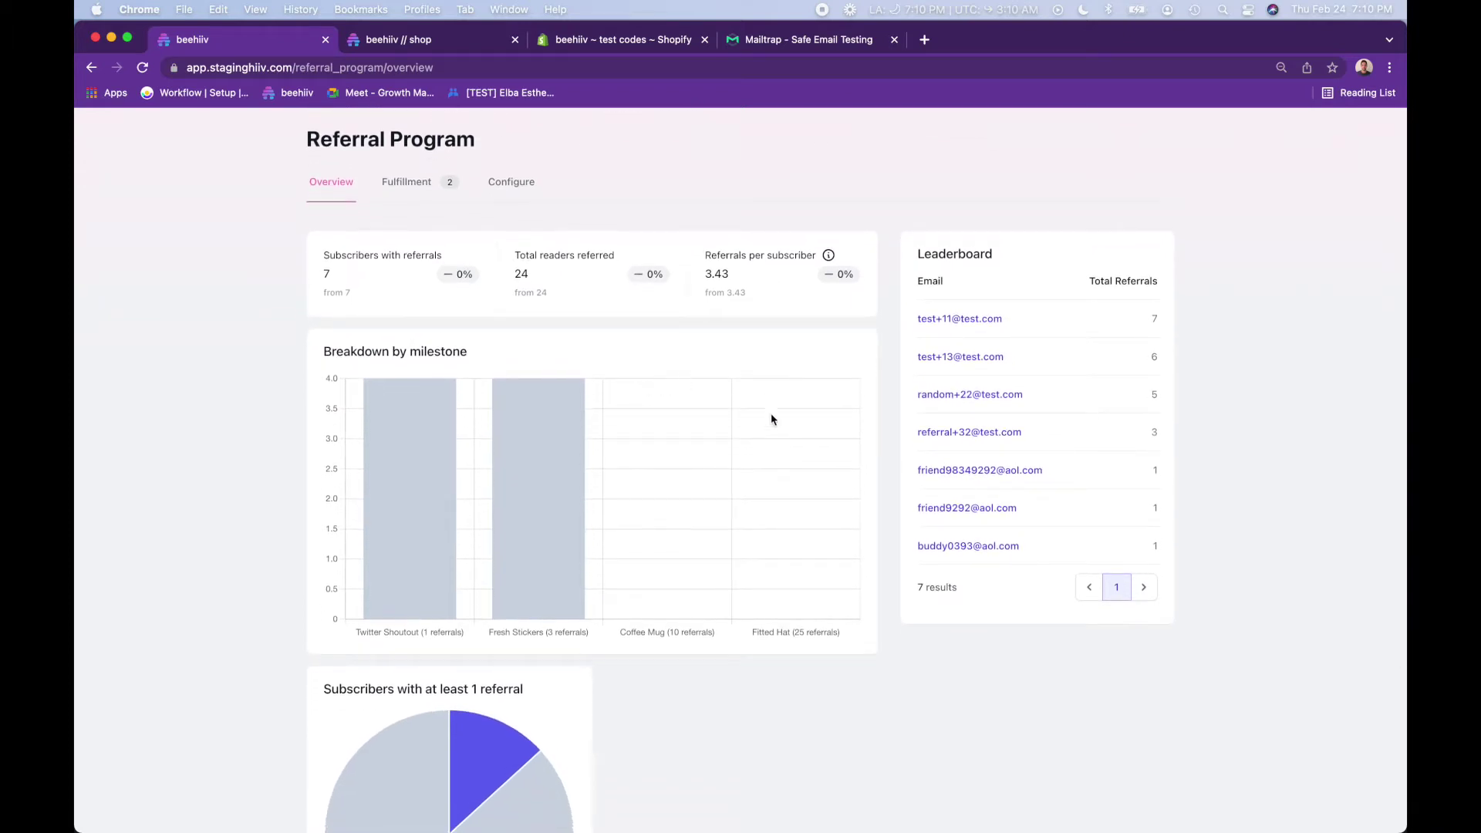
scroll(727, 637, down, 1)
mouse_move(390, 513)
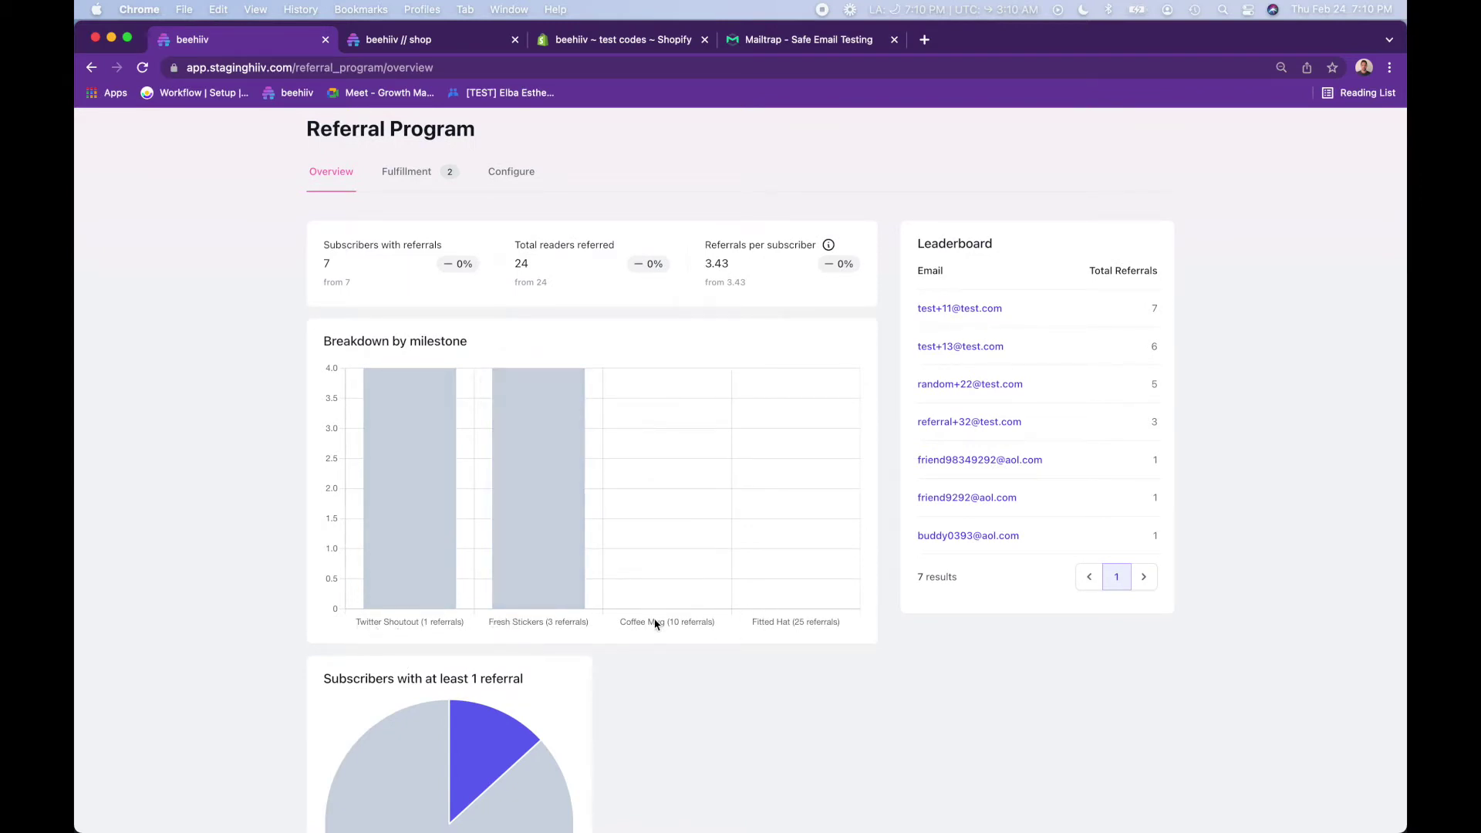
mouse_move(549, 515)
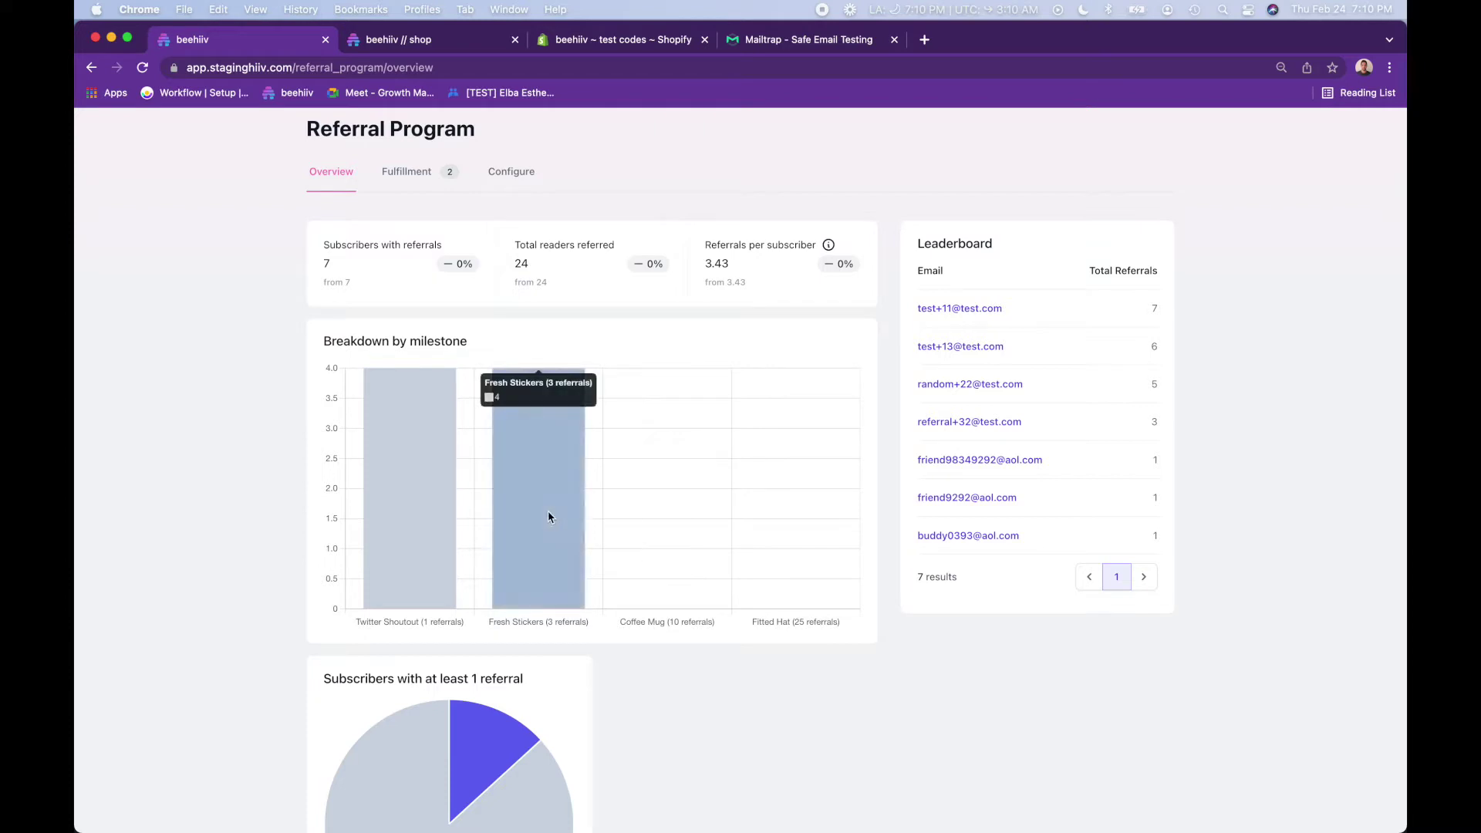
mouse_move(413, 490)
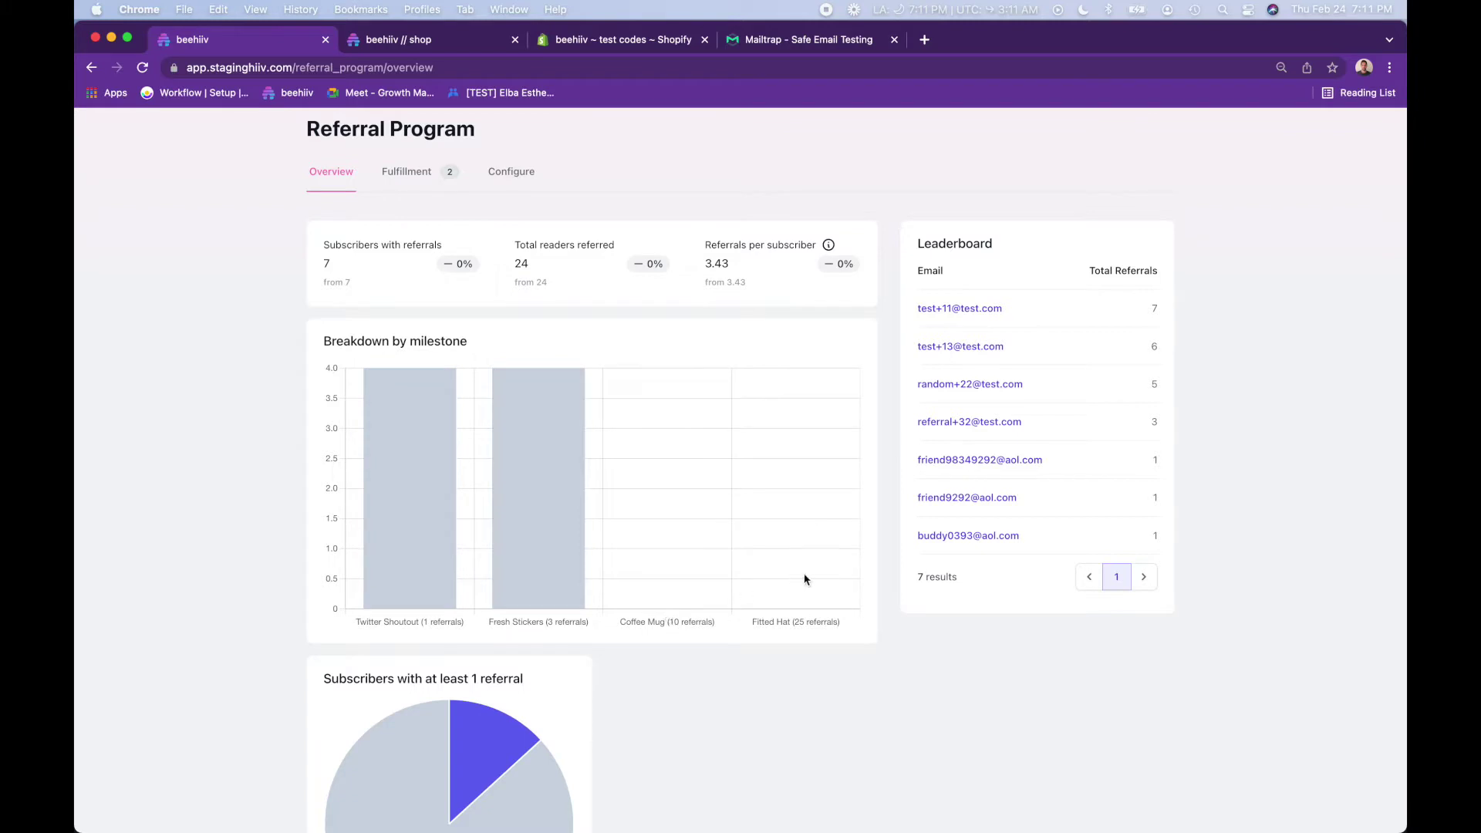
- Scroll to the referral leaderboard and open the top referrer's subscriber details
scroll(728, 529, down, 3)
scroll(728, 529, down, 2)
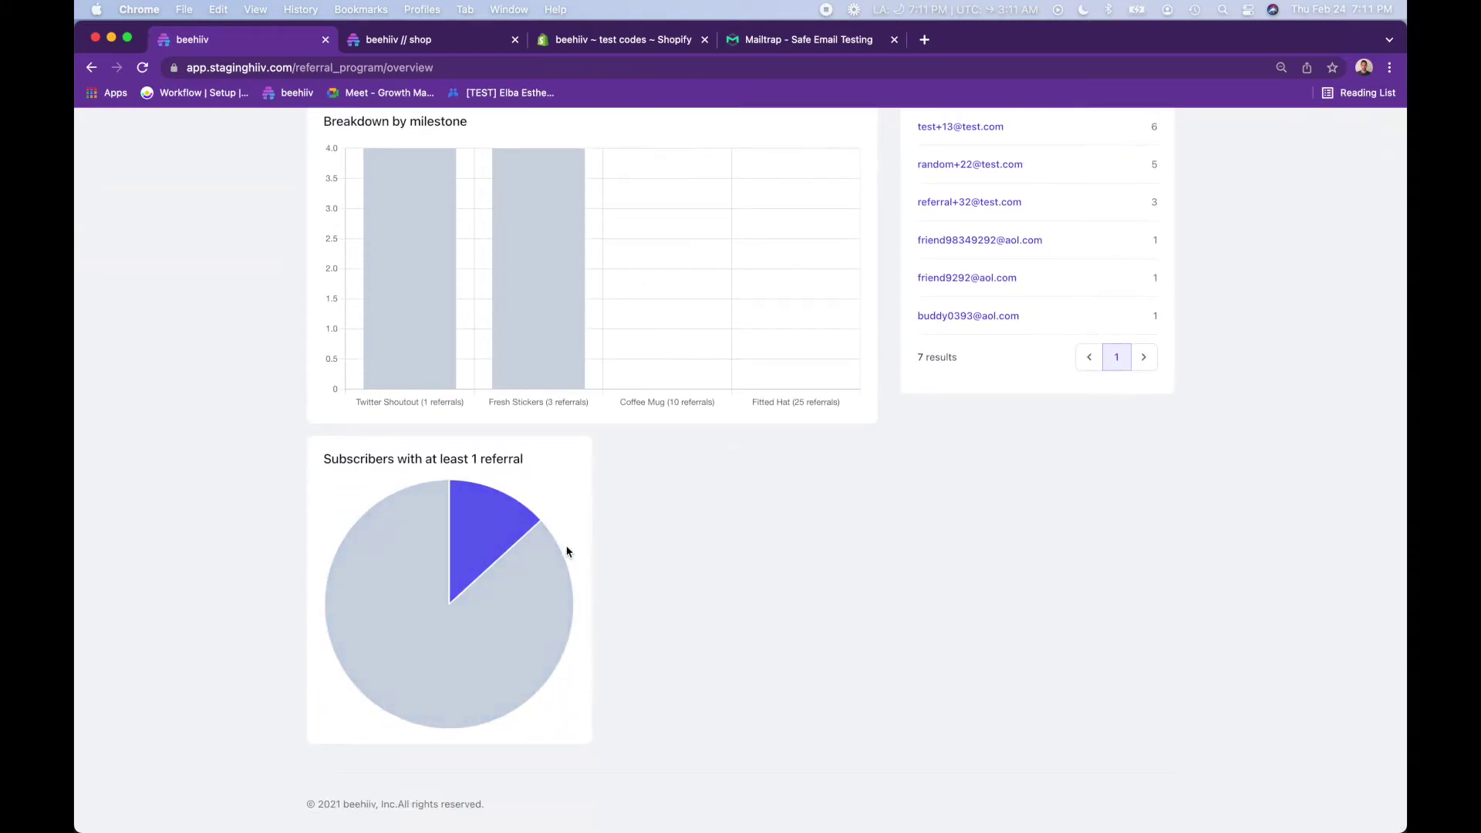
mouse_move(479, 566)
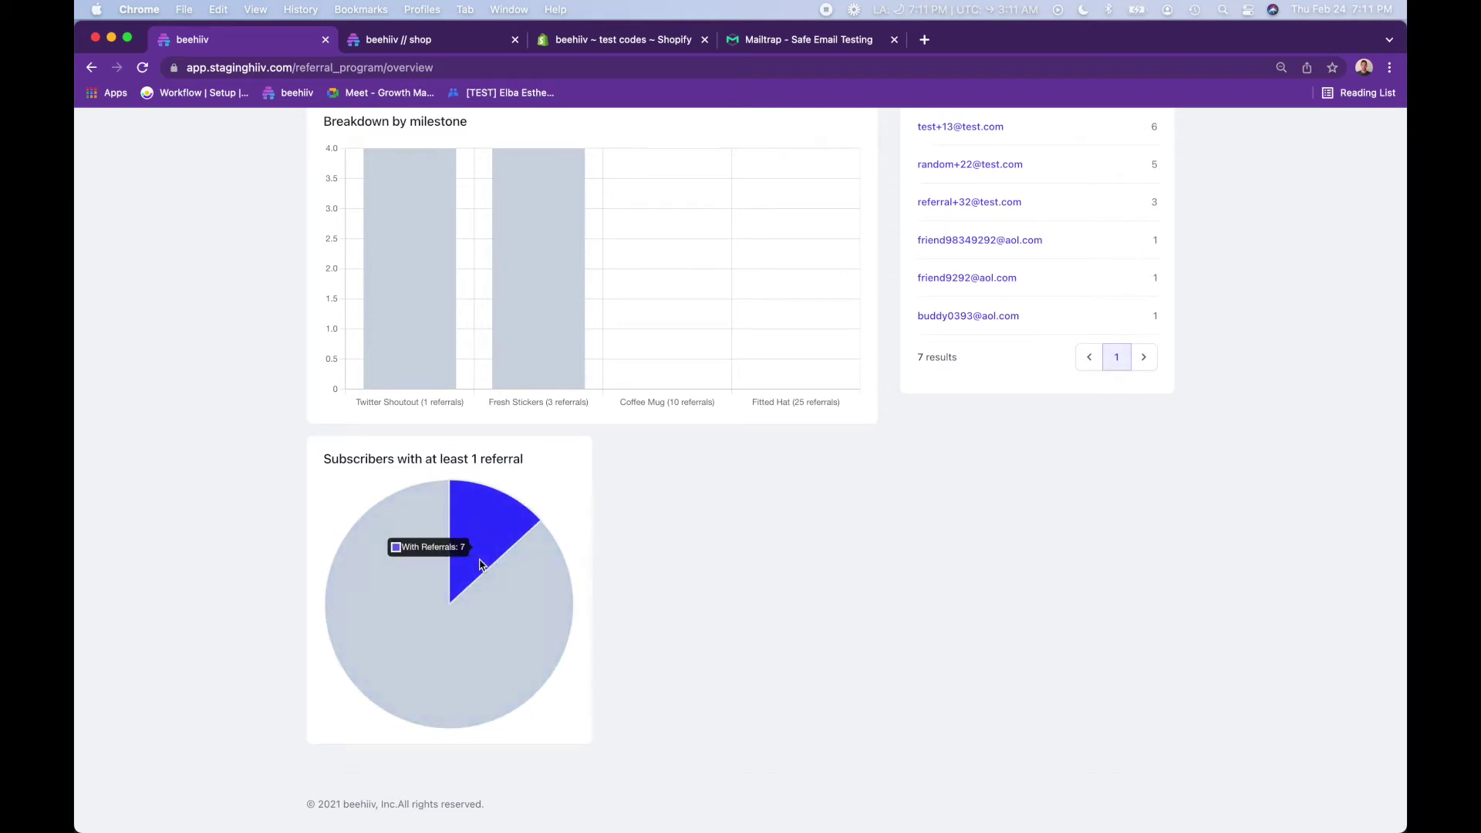
scroll(479, 564, up, 5)
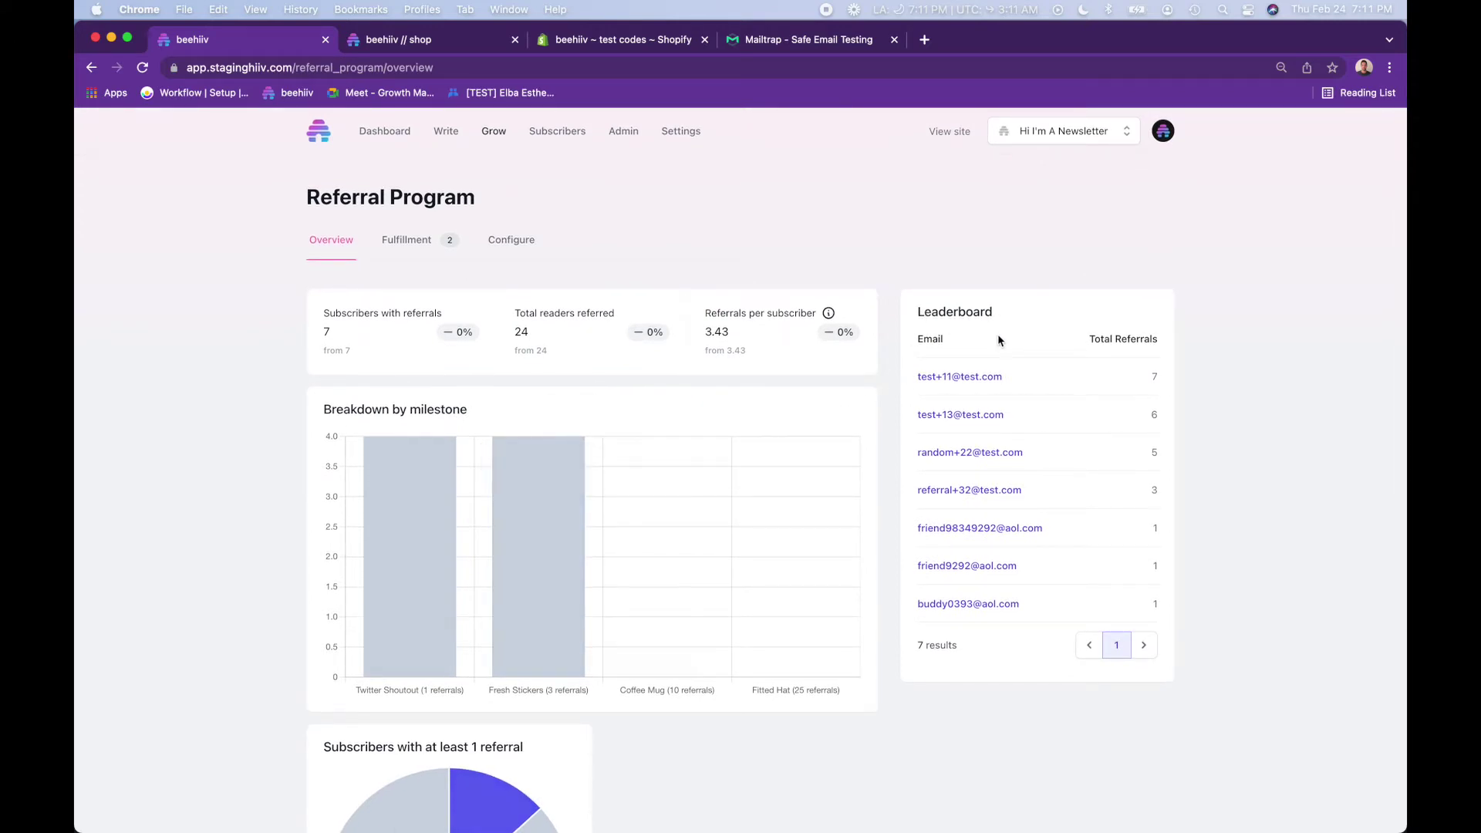
super+click(975, 386)
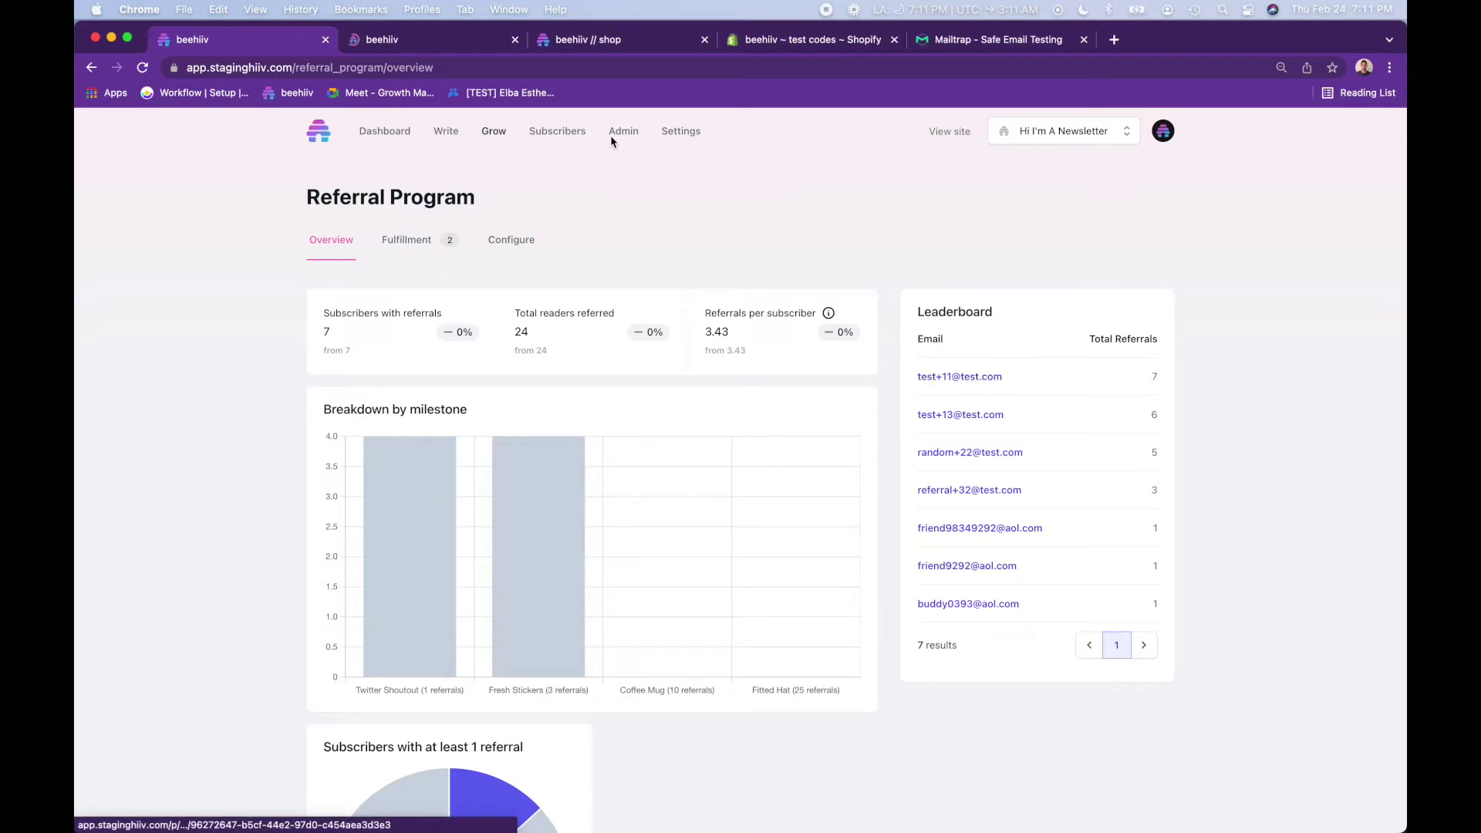
click(432, 44)
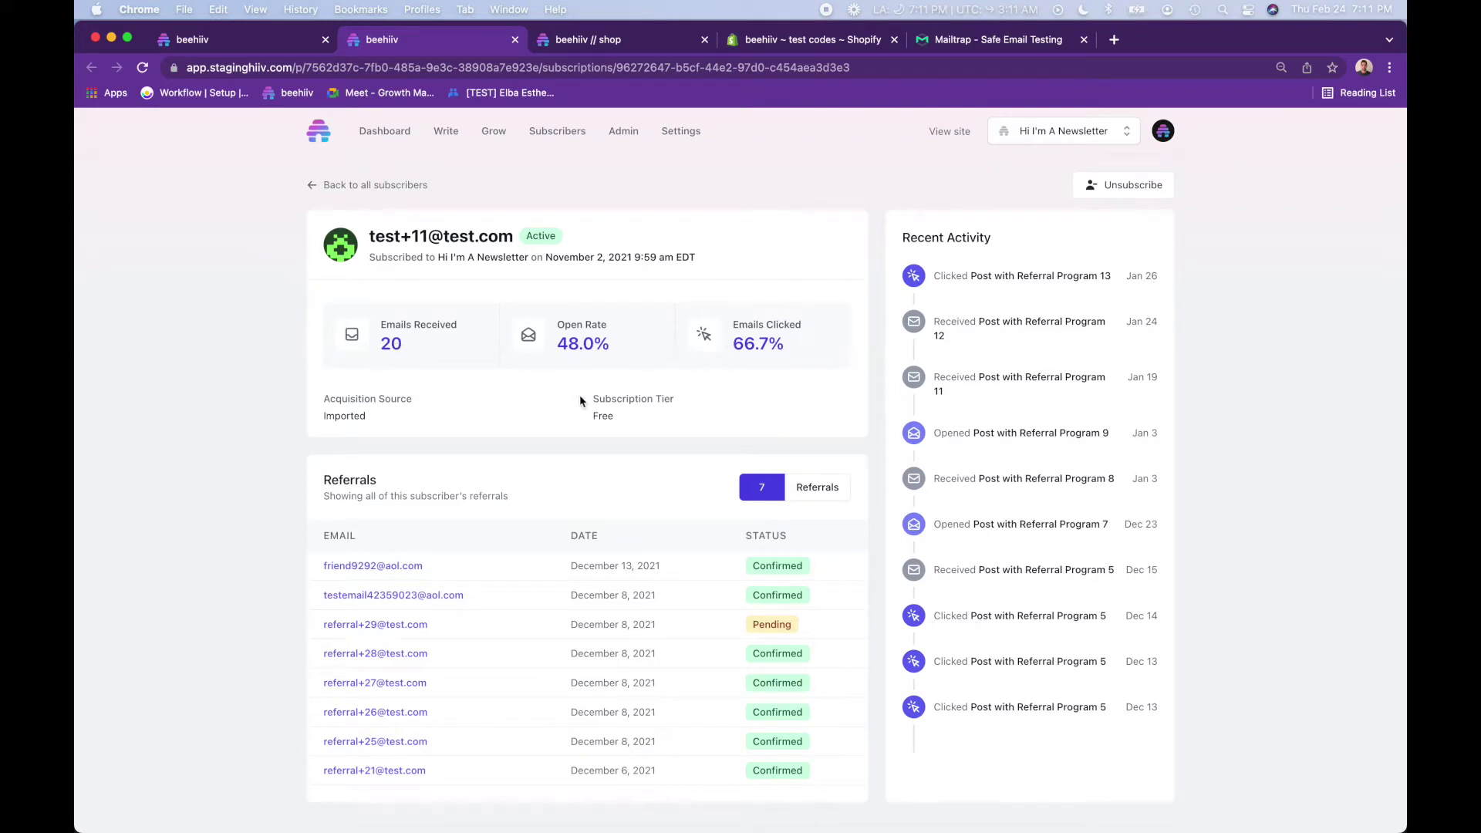
scroll(580, 395, down, 2)
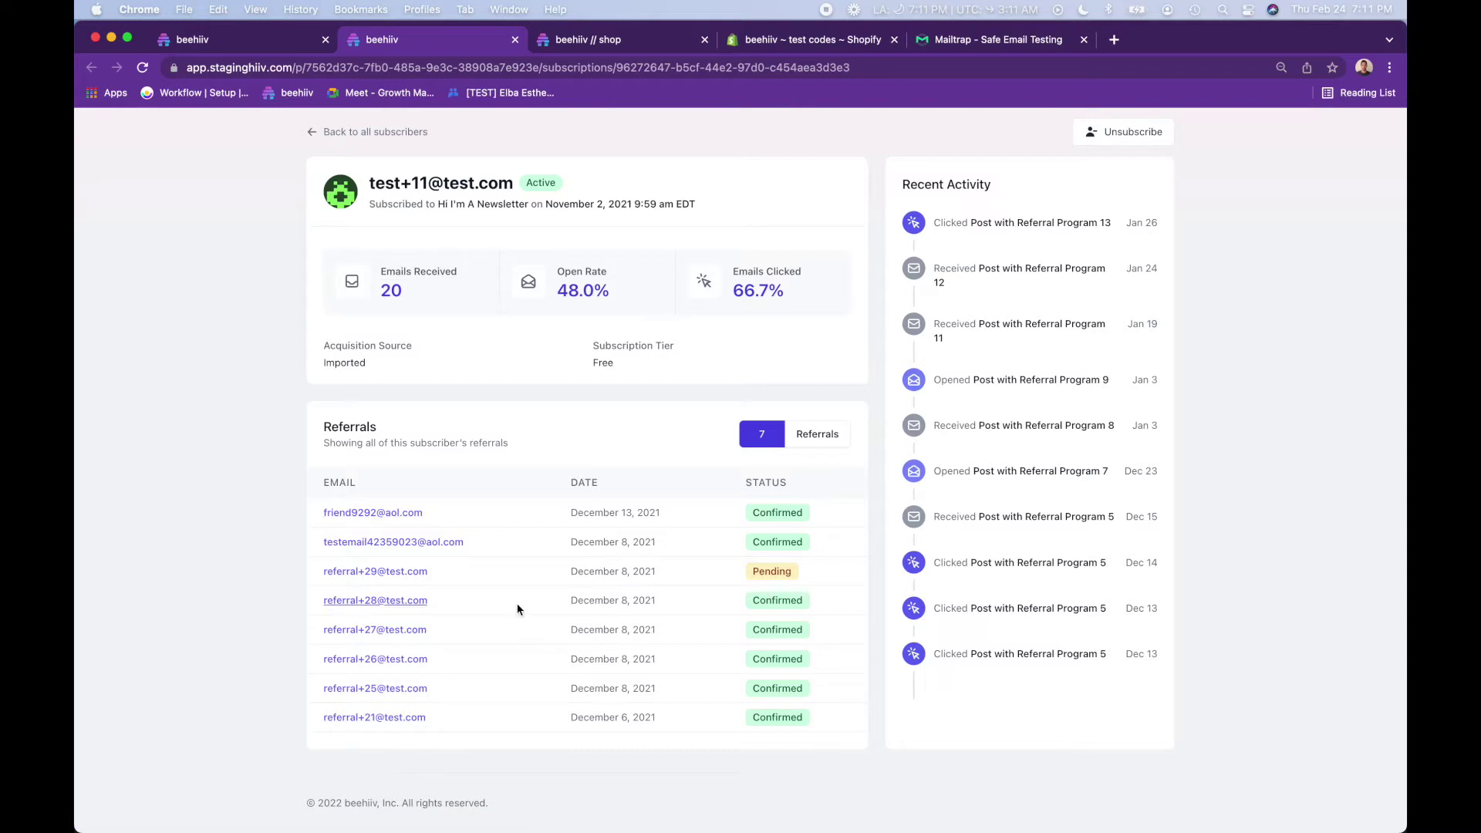
drag(772, 573, 592, 571)
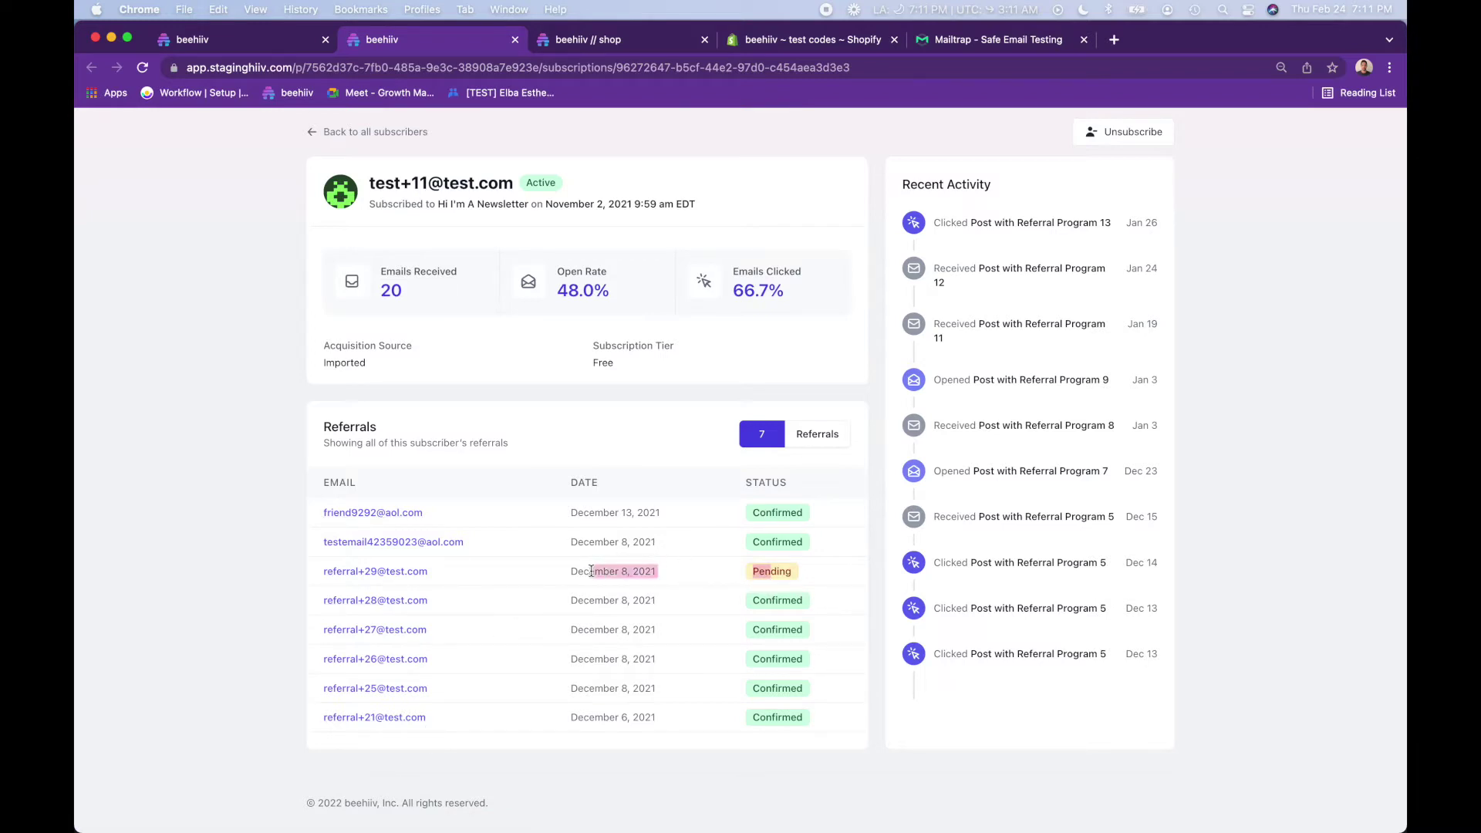
click(591, 571)
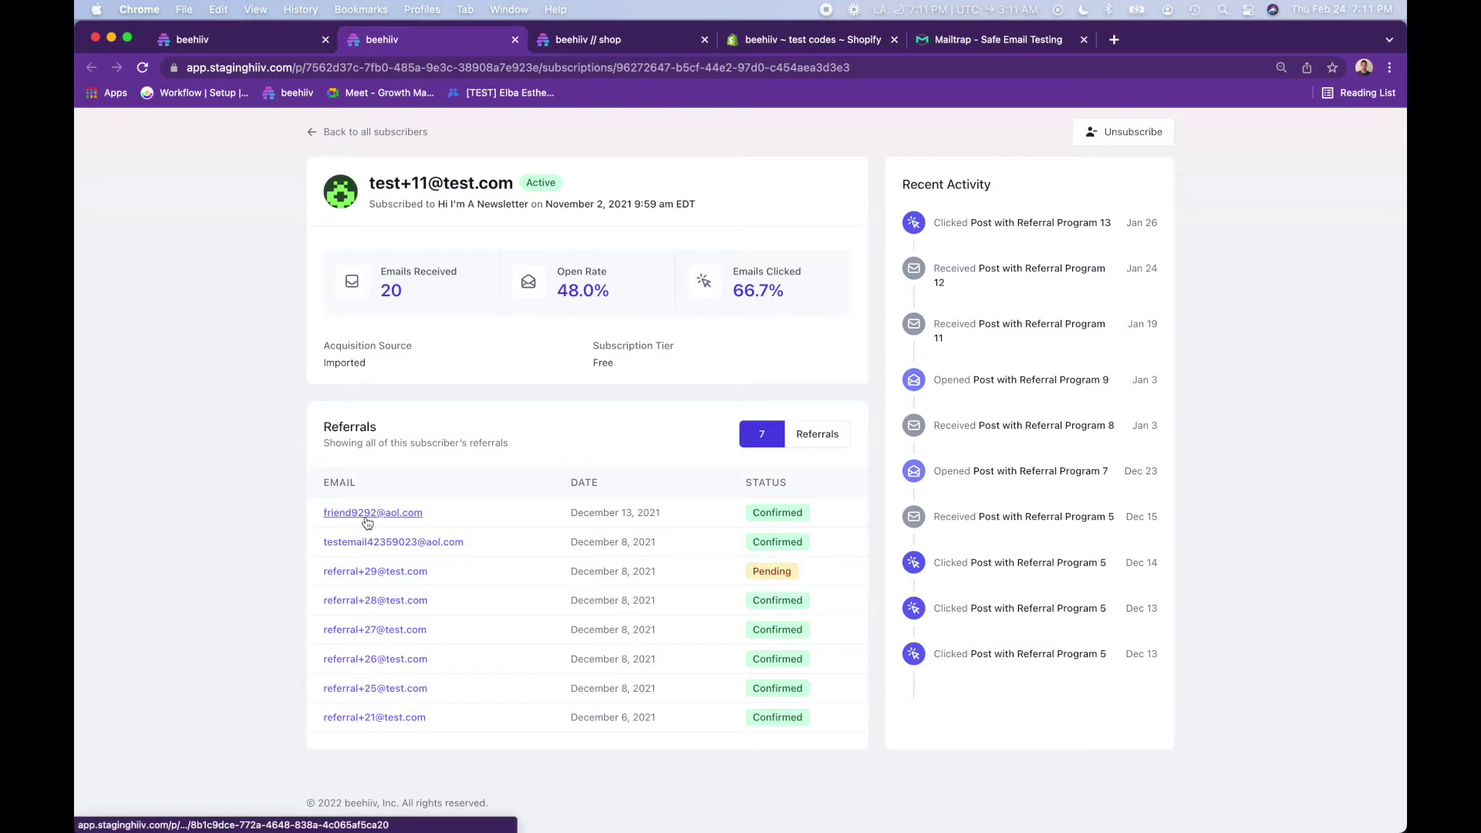
drag(731, 442, 849, 430)
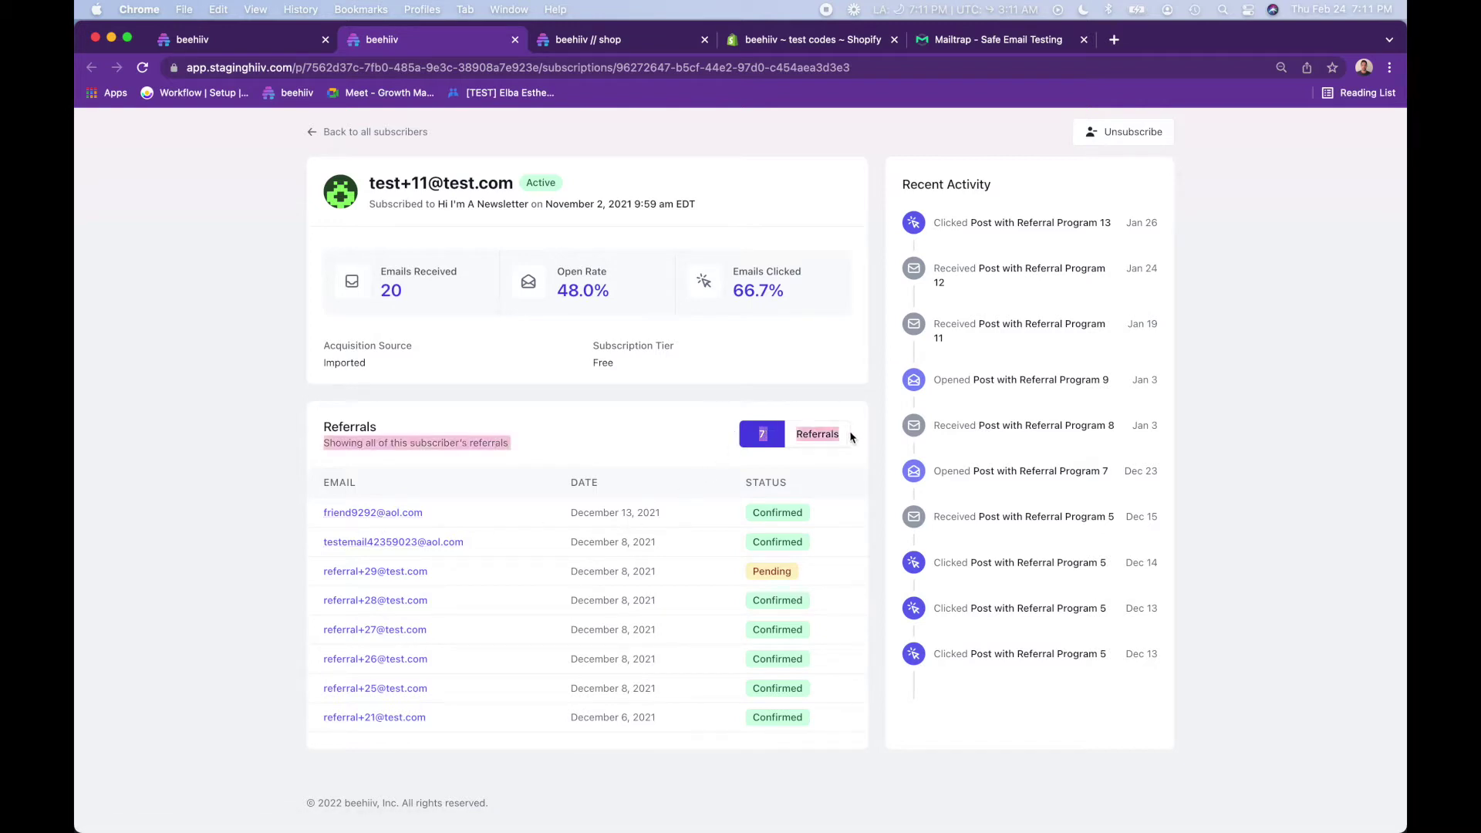
scroll(569, 567, up, 2)
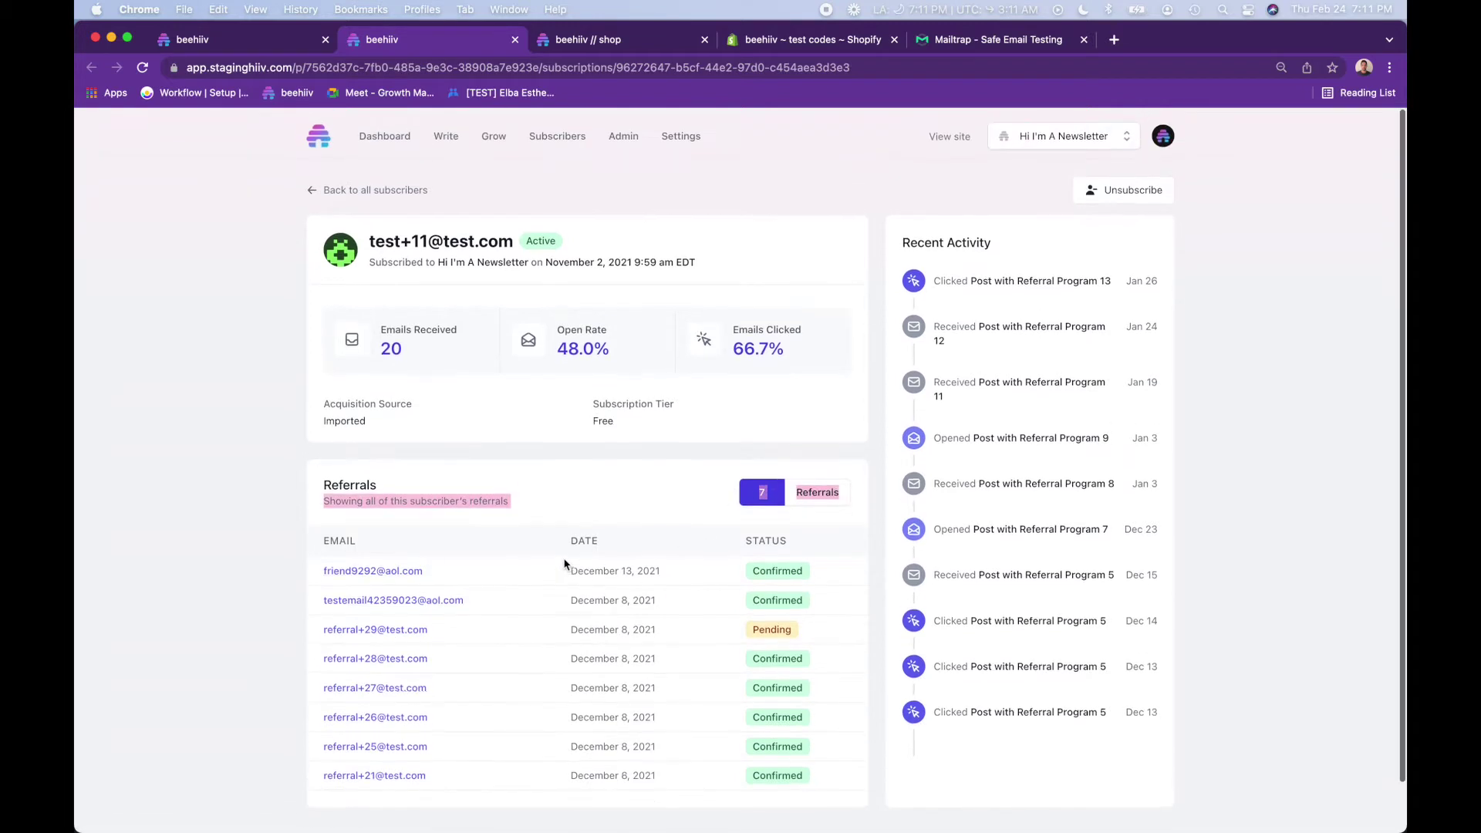
click(513, 40)
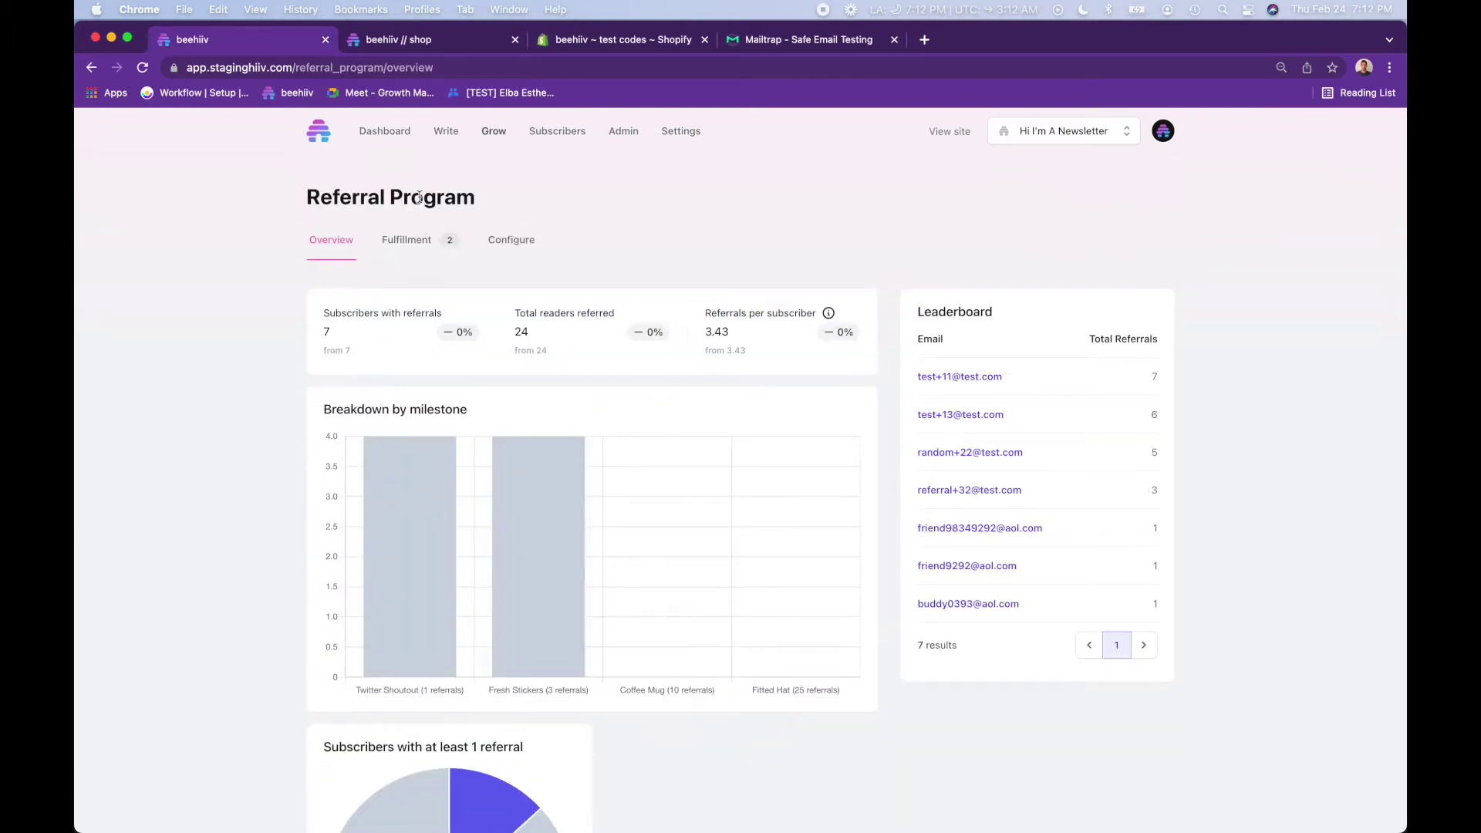
- Show the Fulfillment tab's Action Required and Milestone Achievements tables, noting the Twitter Shoutout reward
click(409, 240)
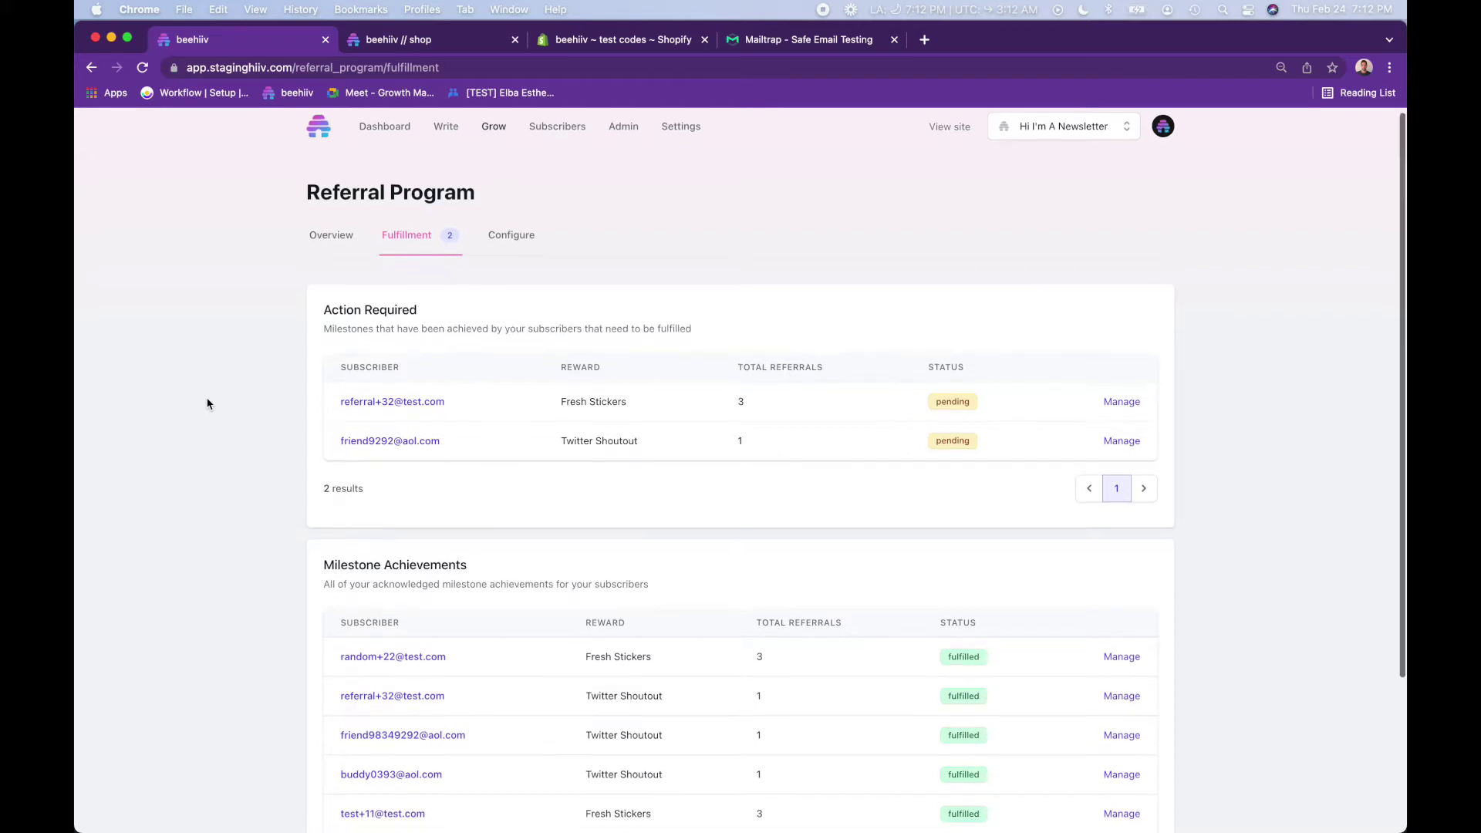
scroll(206, 403, down, 4)
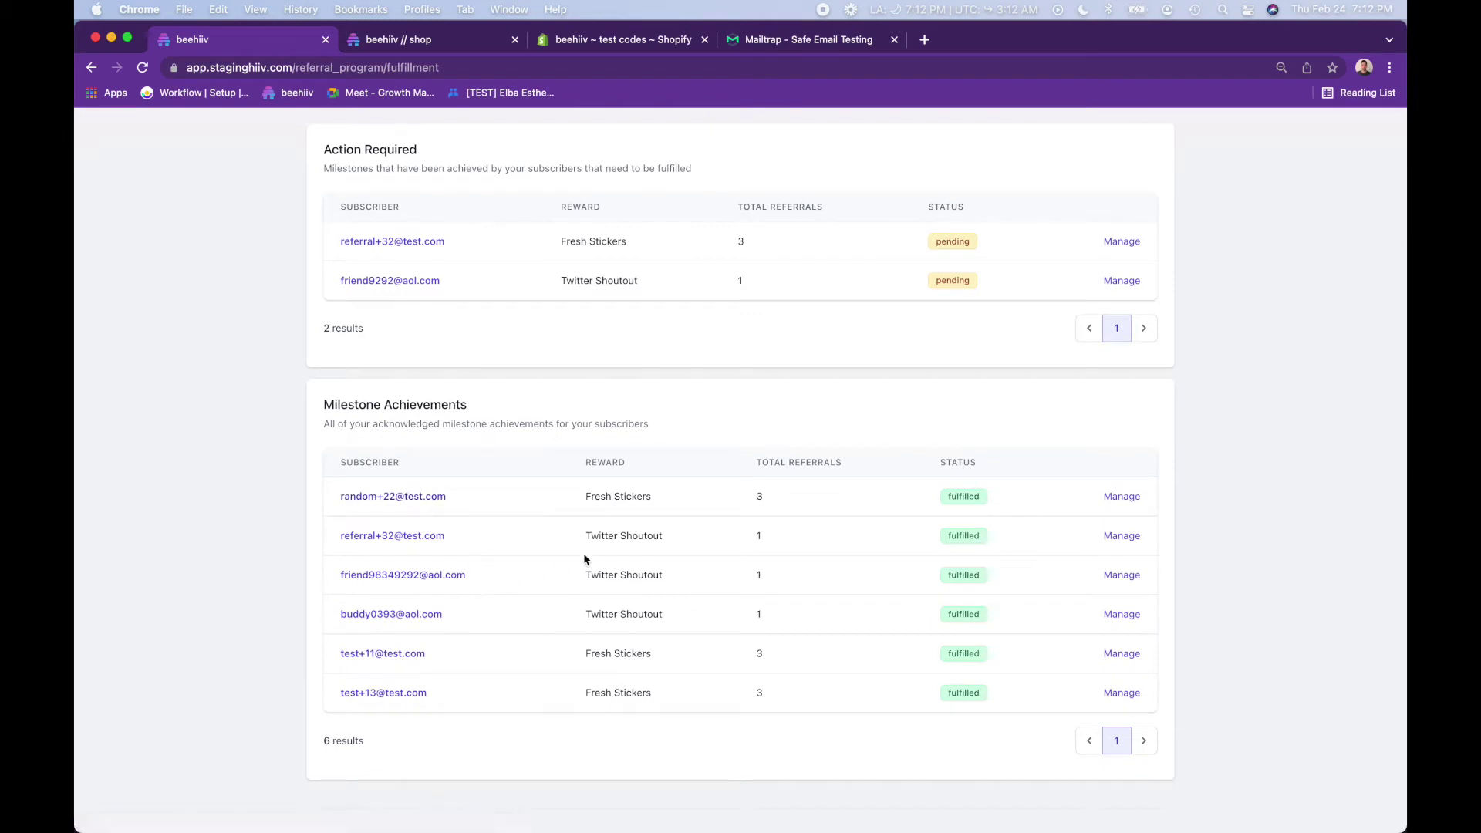
scroll(621, 709, up, 1)
scroll(621, 709, up, 4)
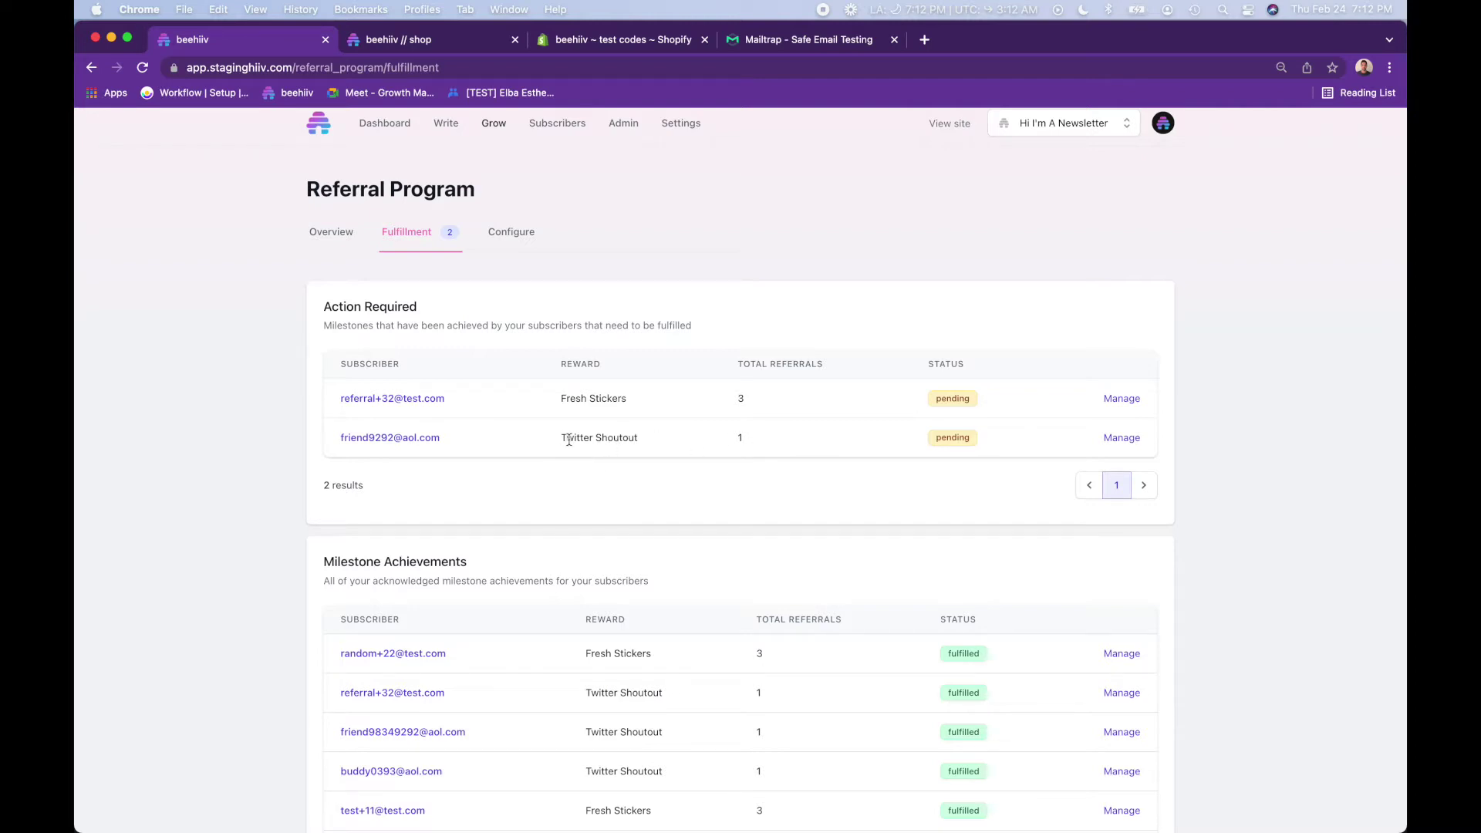
drag(569, 440, 630, 437)
click(629, 437)
- Fulfill the Twitter Shoutout reward, then the Fresh Stickers reward, from their Manage panels
click(1124, 437)
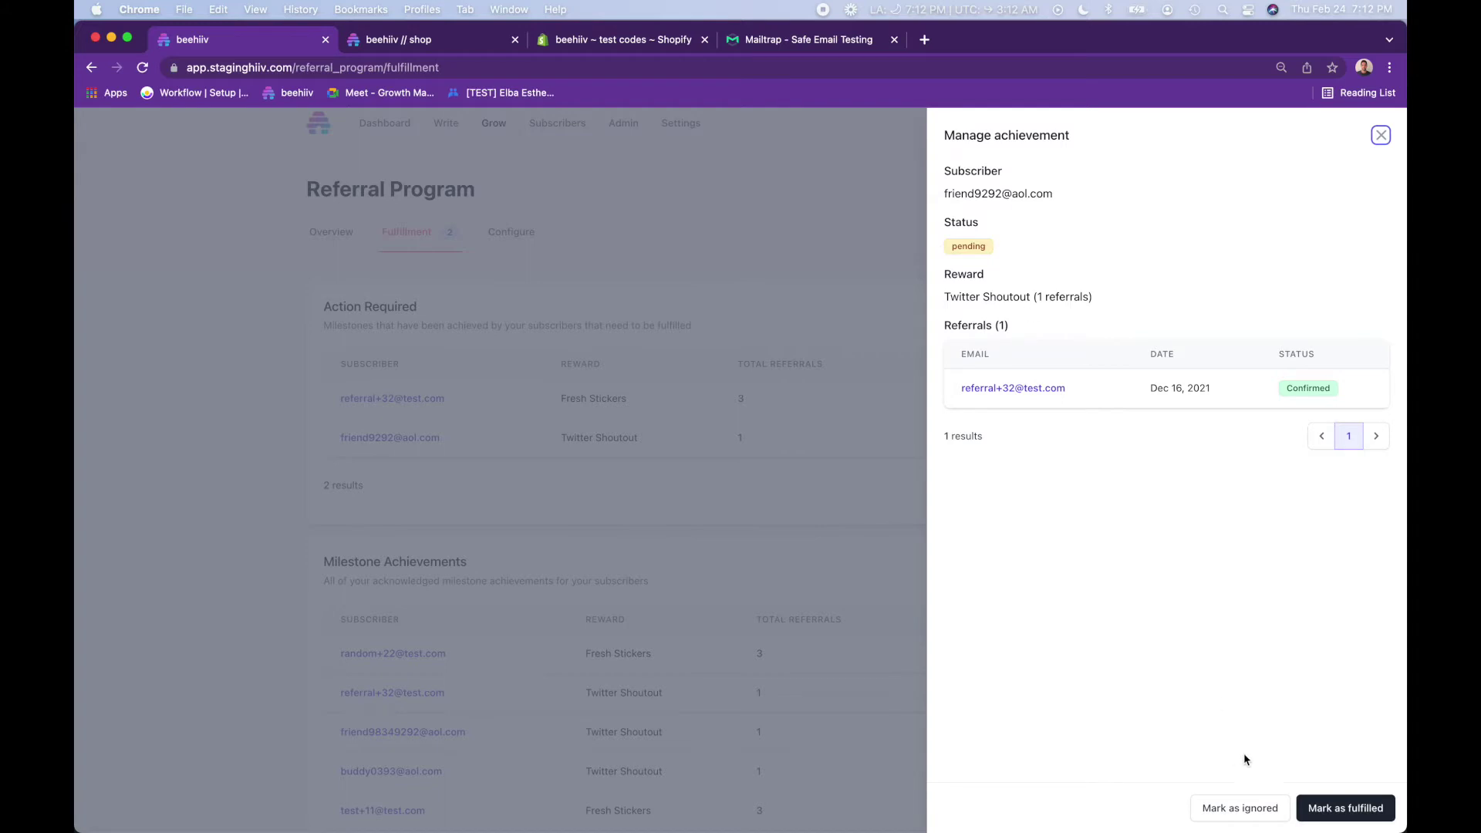
click(1346, 807)
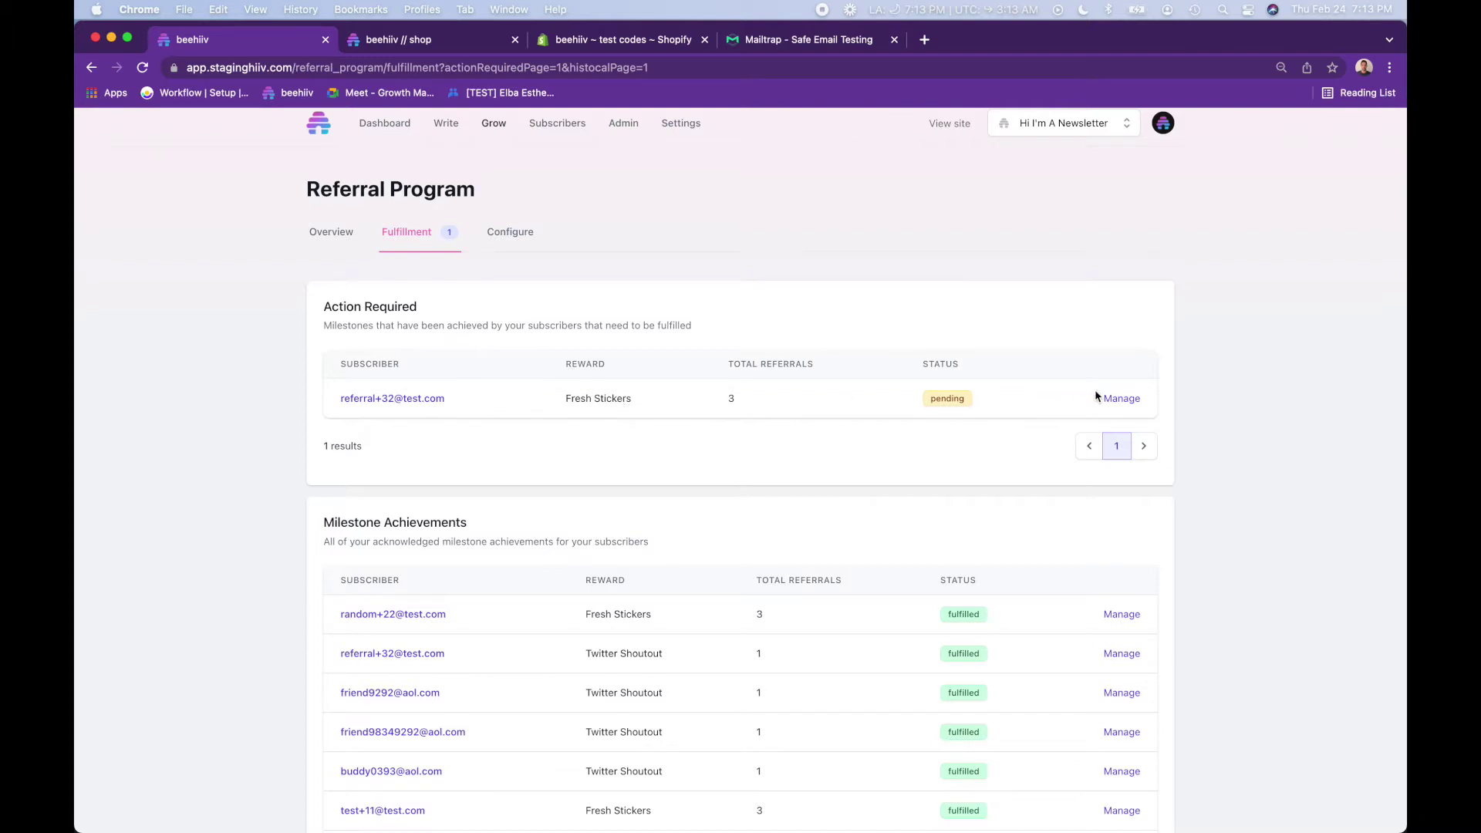
click(1120, 398)
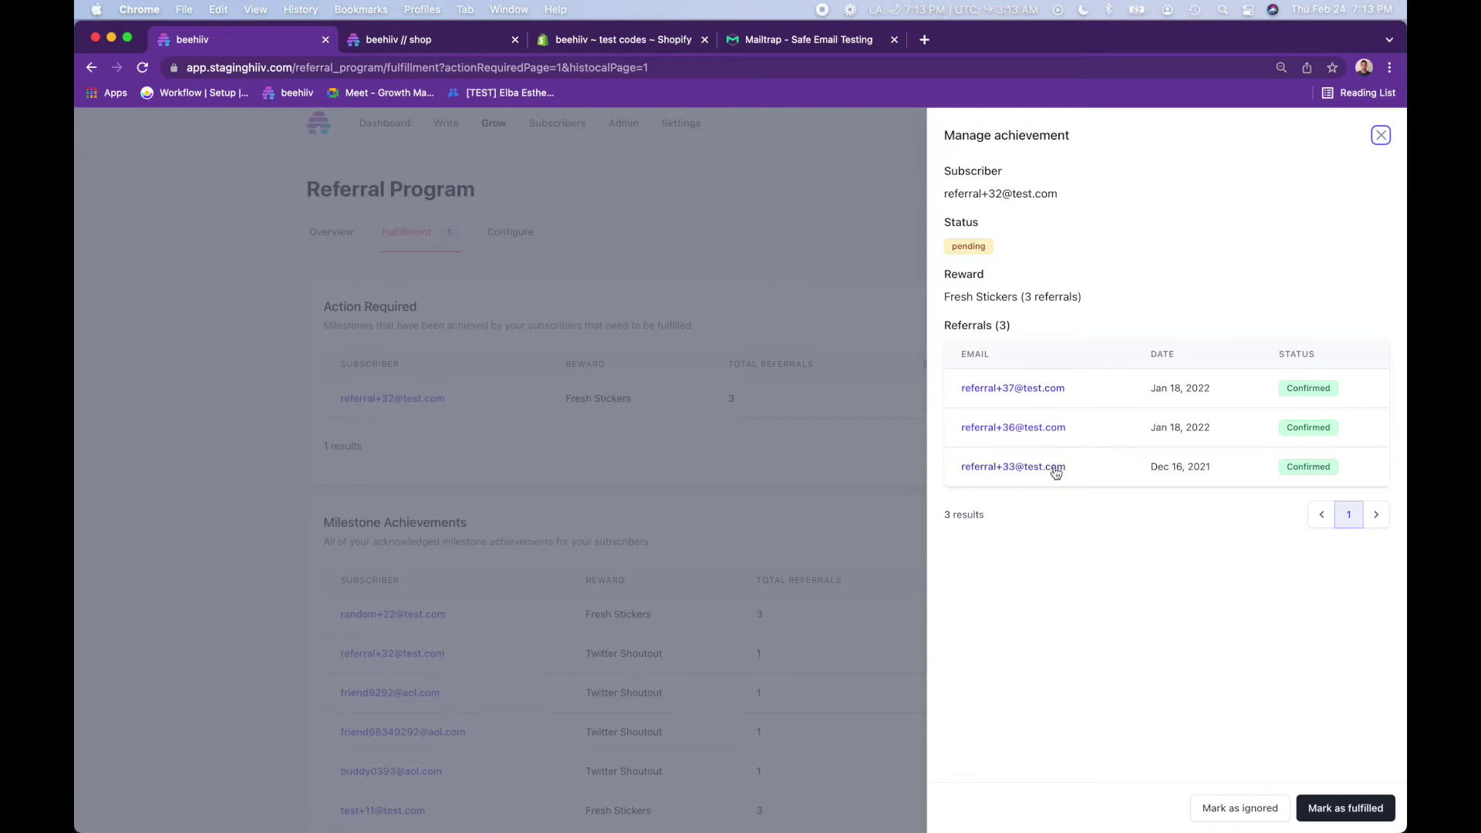
click(1358, 812)
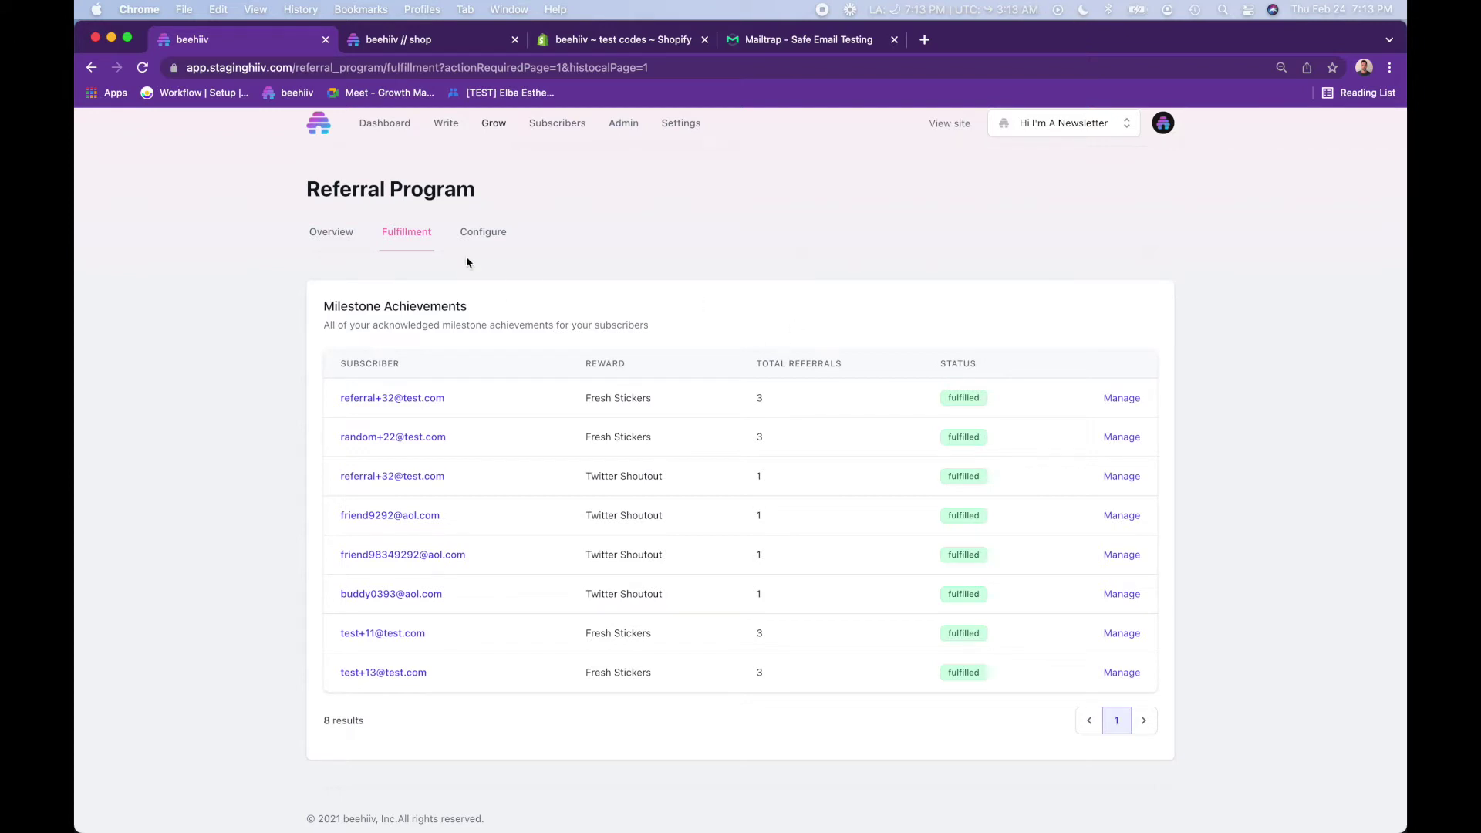
- Open the Fresh Stickers milestone and toggle Auto Fulfill on, then back off
click(481, 233)
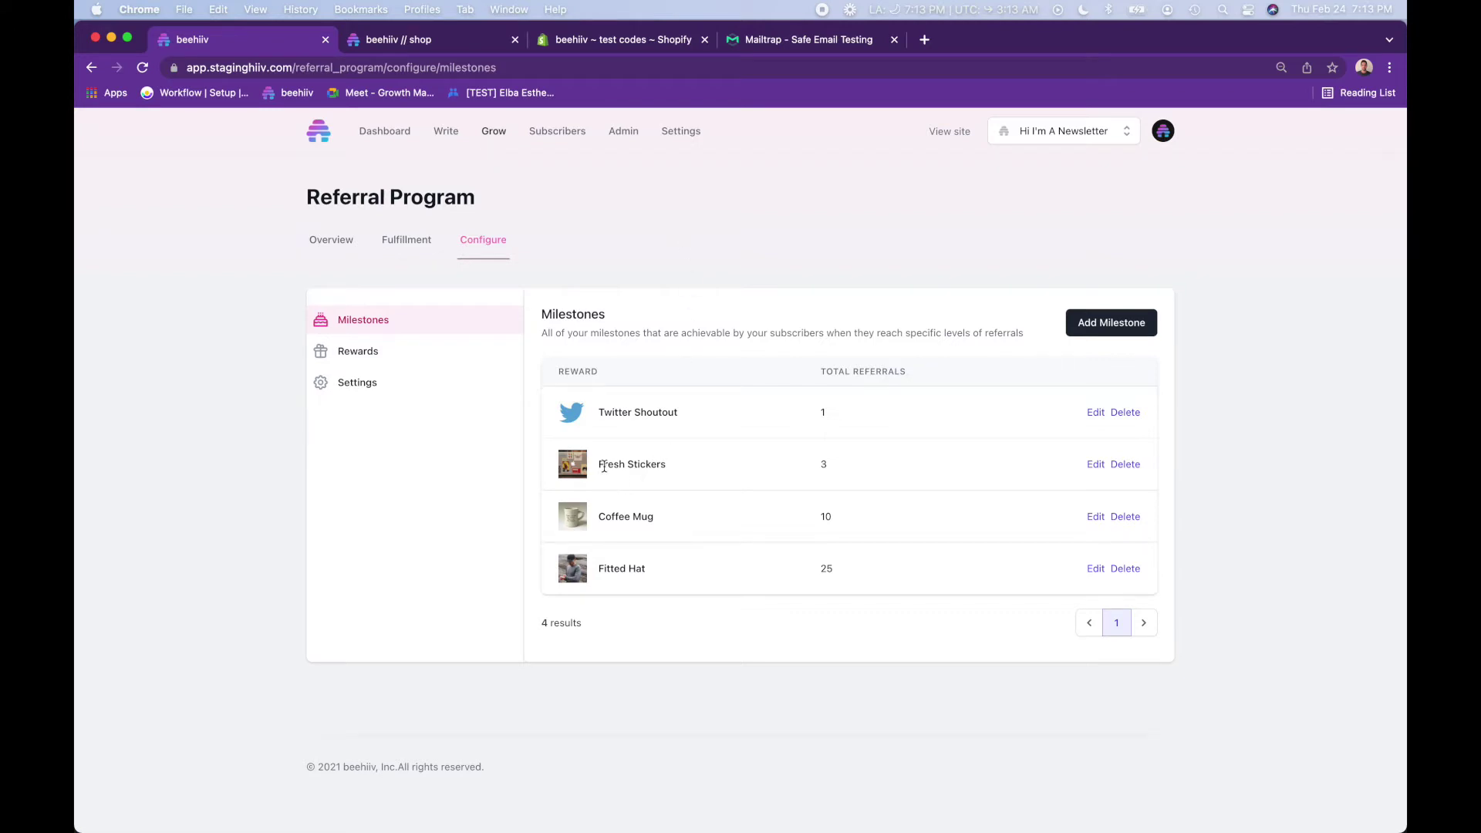
click(1095, 465)
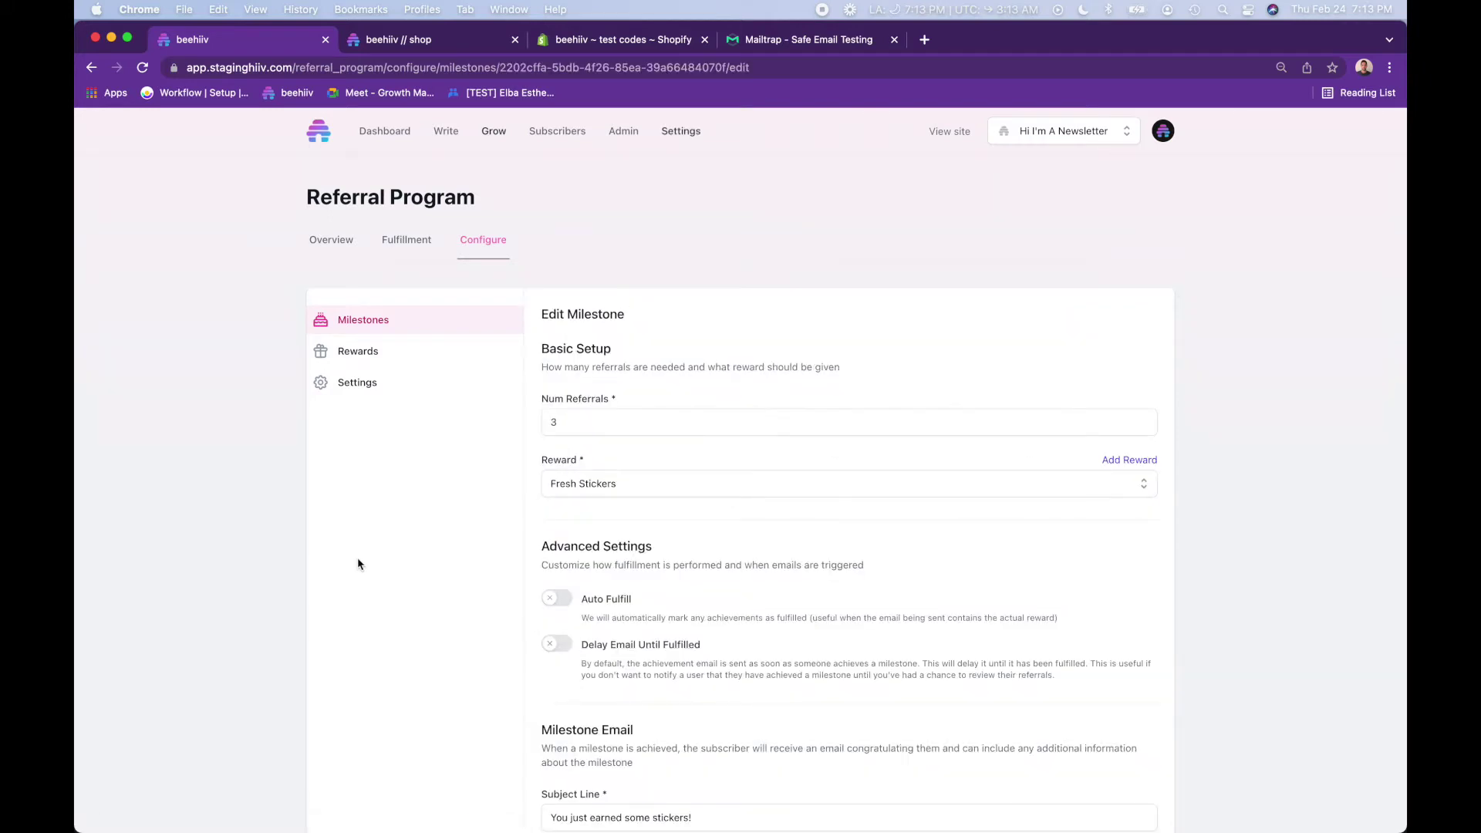
scroll(522, 440, down, 3)
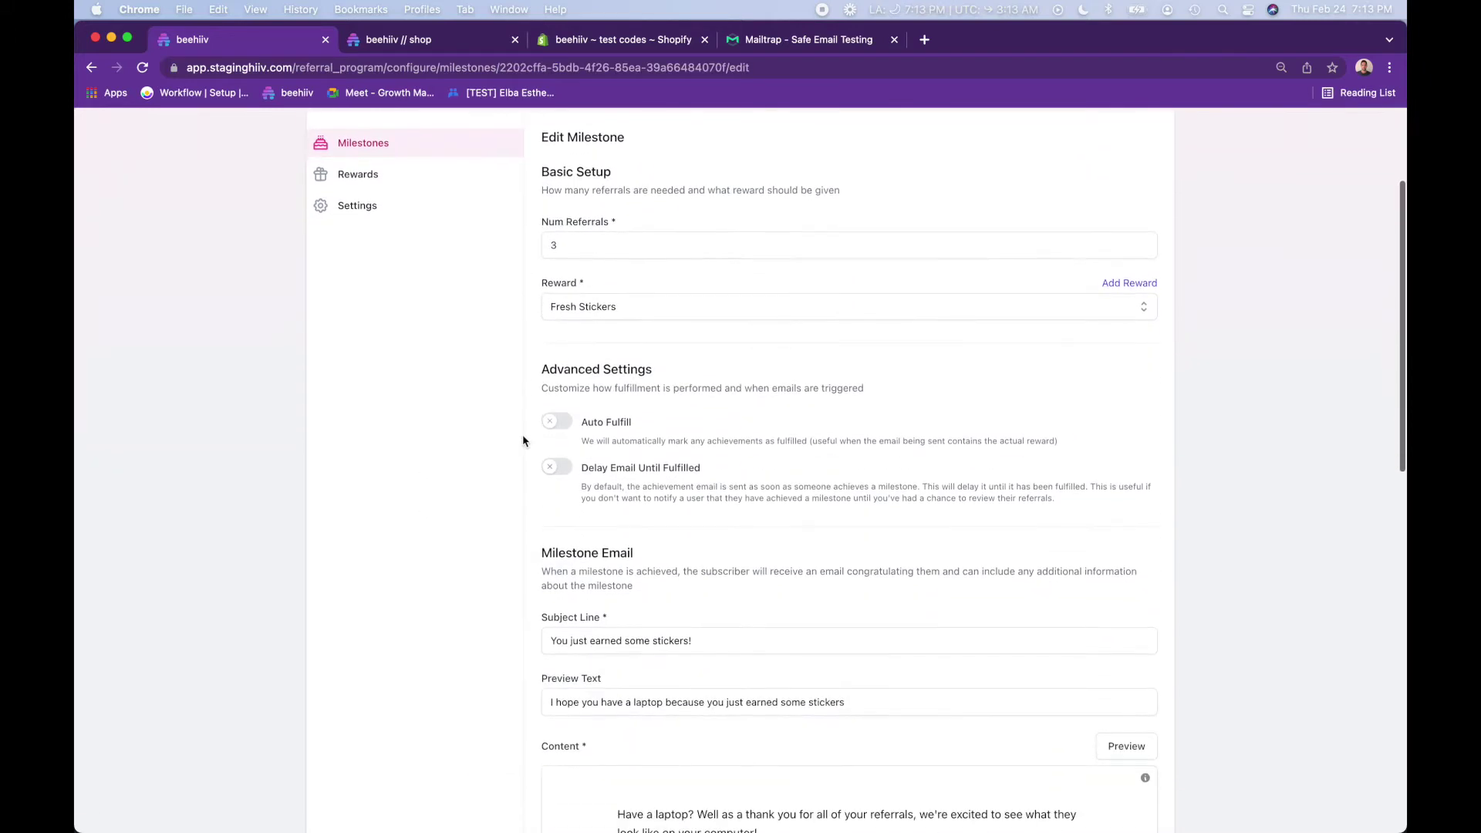
scroll(636, 301, down, 1)
scroll(634, 304, down, 1)
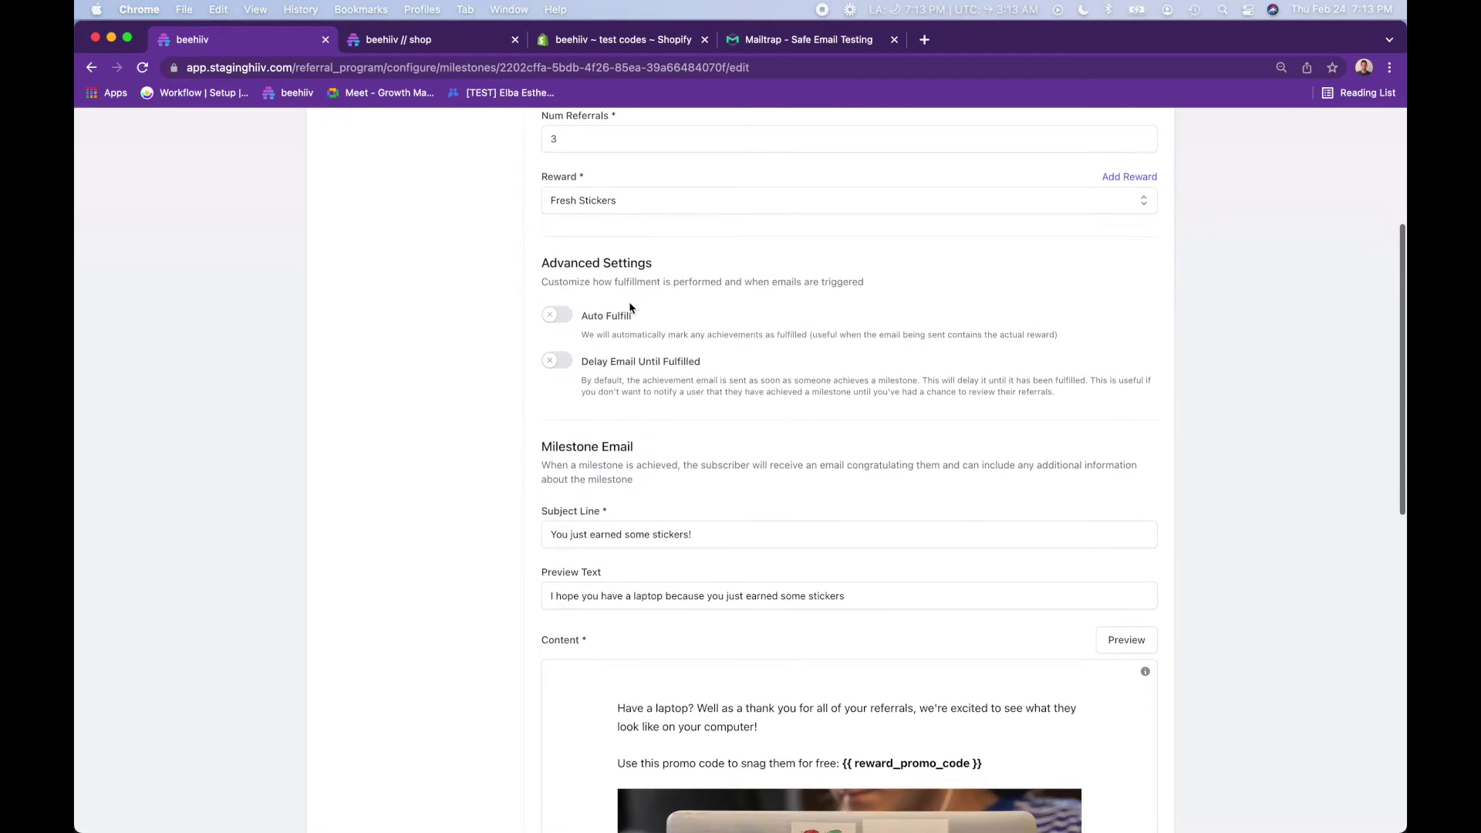
scroll(615, 362, up, 1)
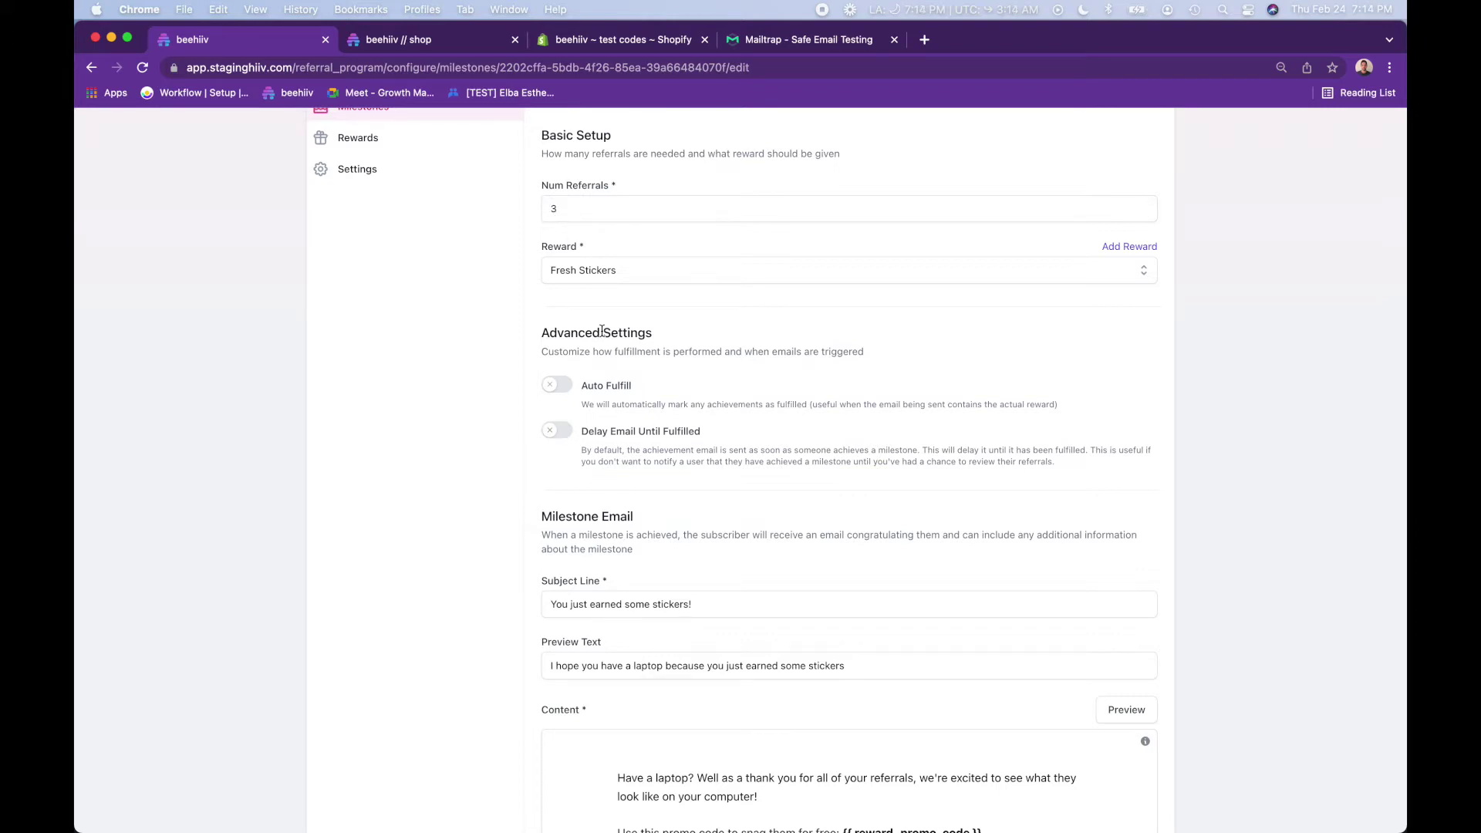
drag(593, 387, 639, 394)
click(600, 387)
click(602, 388)
- Preview the Fresh Stickers email at desktop and mobile width, then return to Milestones
scroll(592, 365, down, 5)
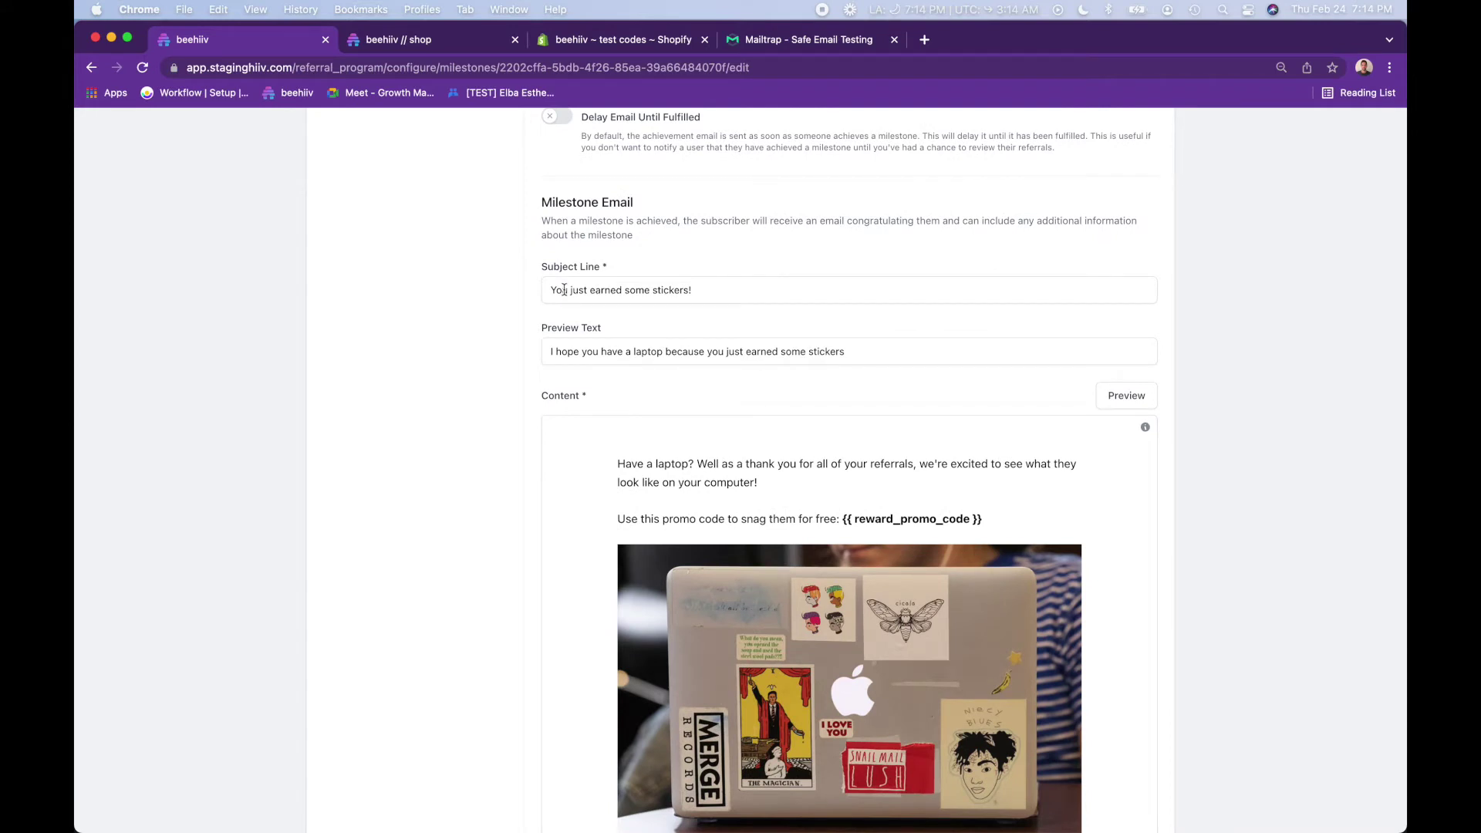
scroll(604, 366, down, 4)
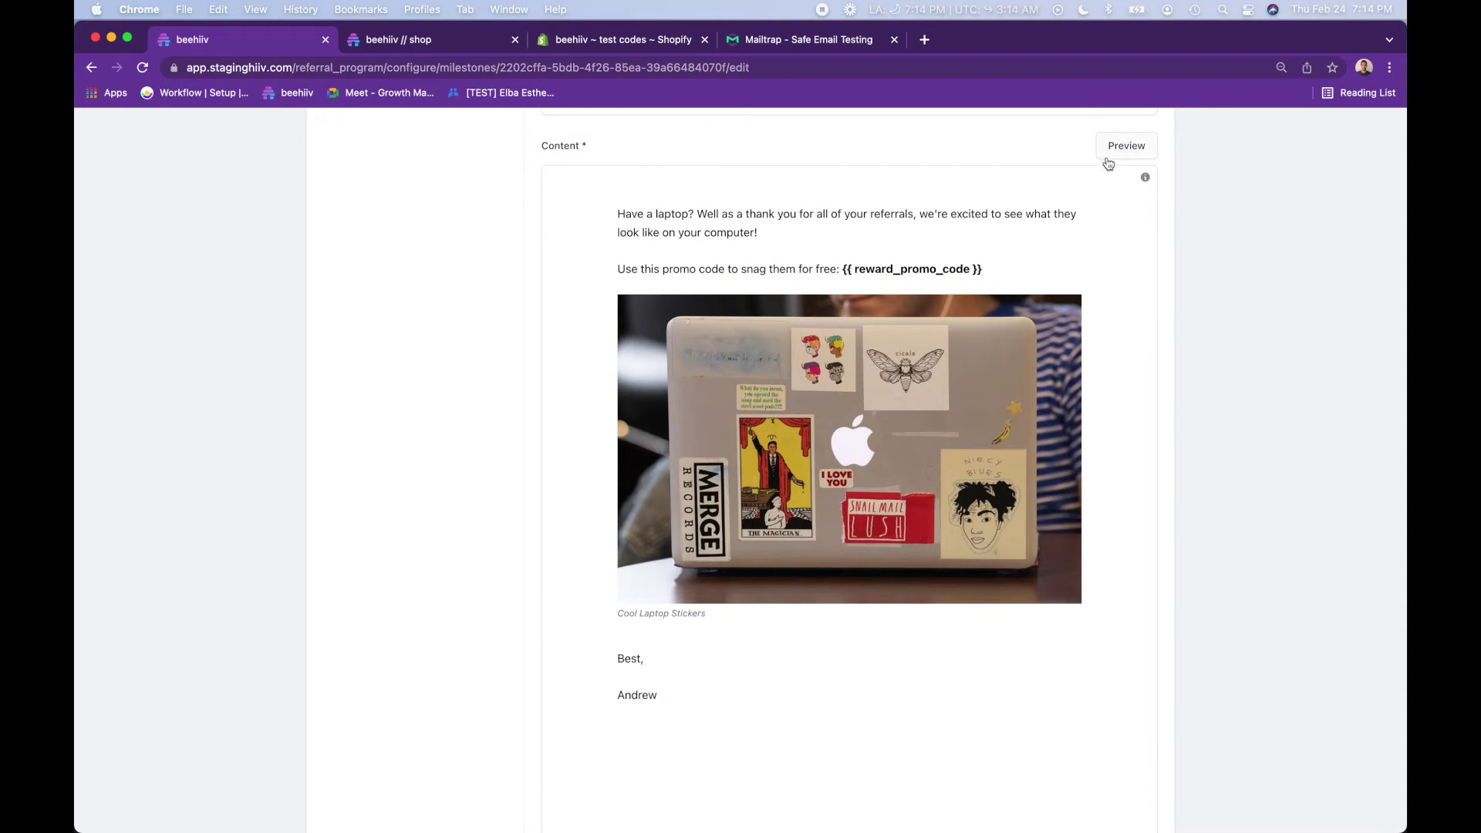
click(1131, 155)
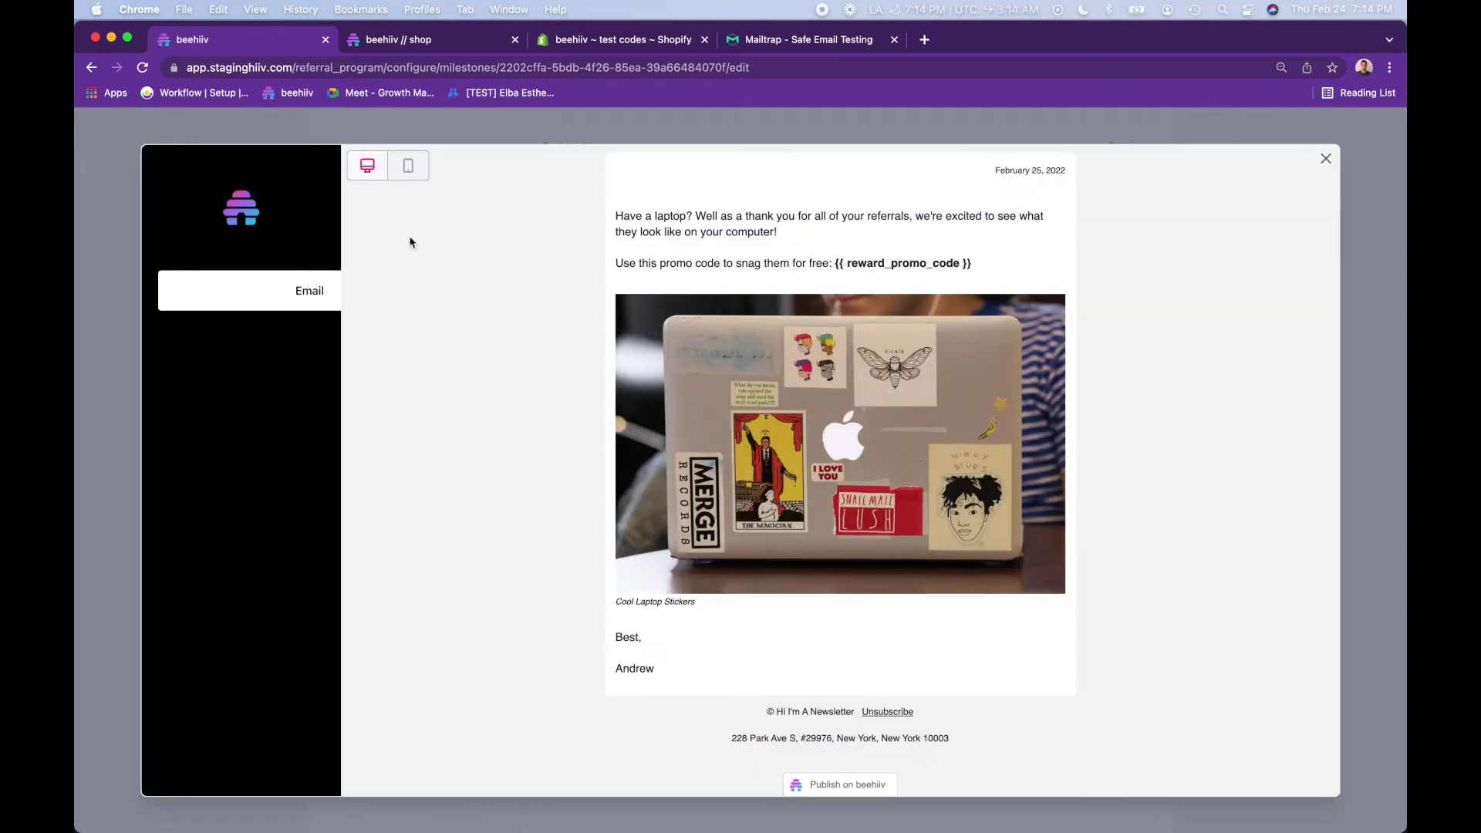
click(408, 164)
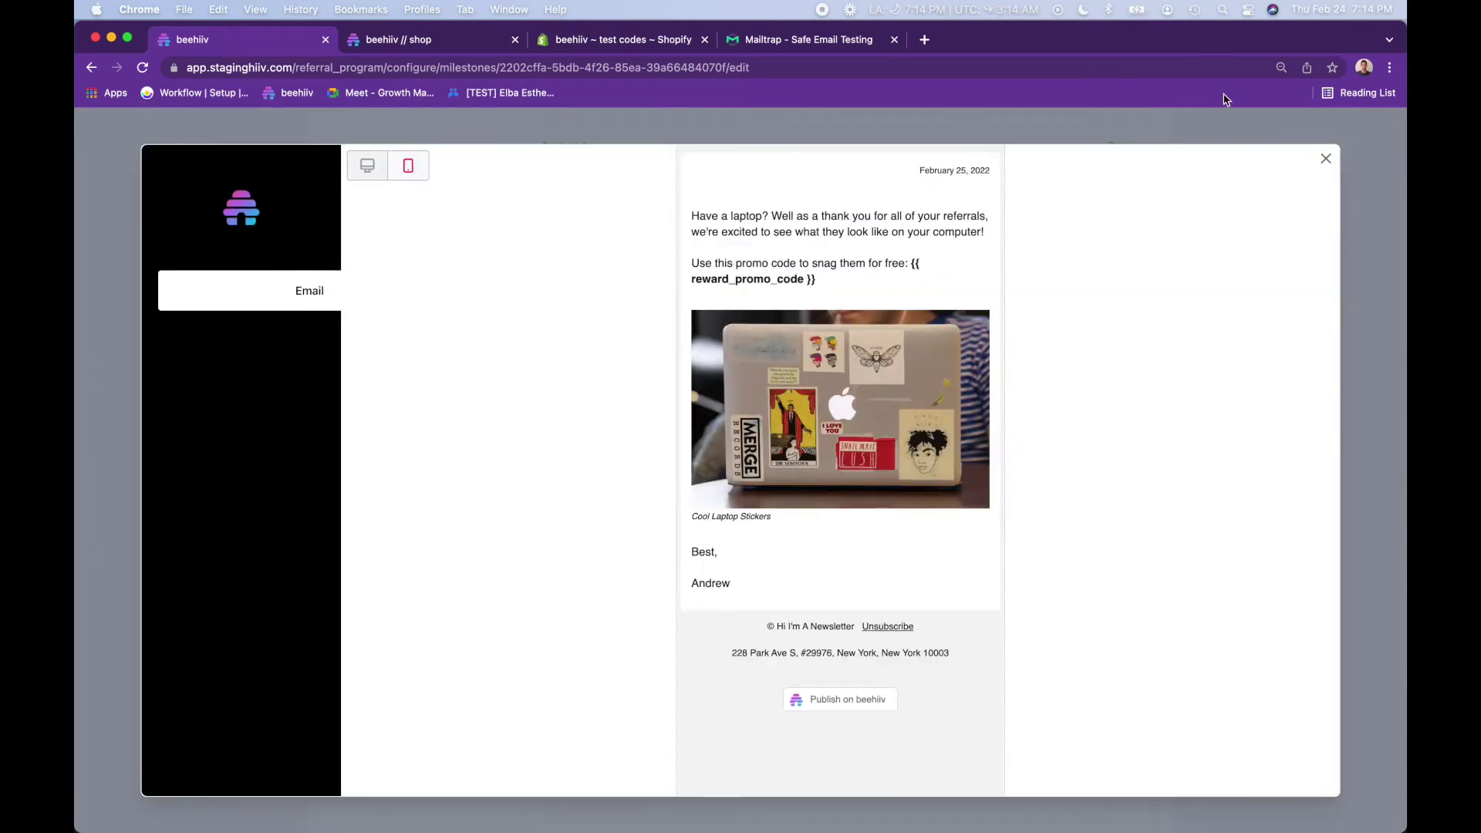
click(1326, 158)
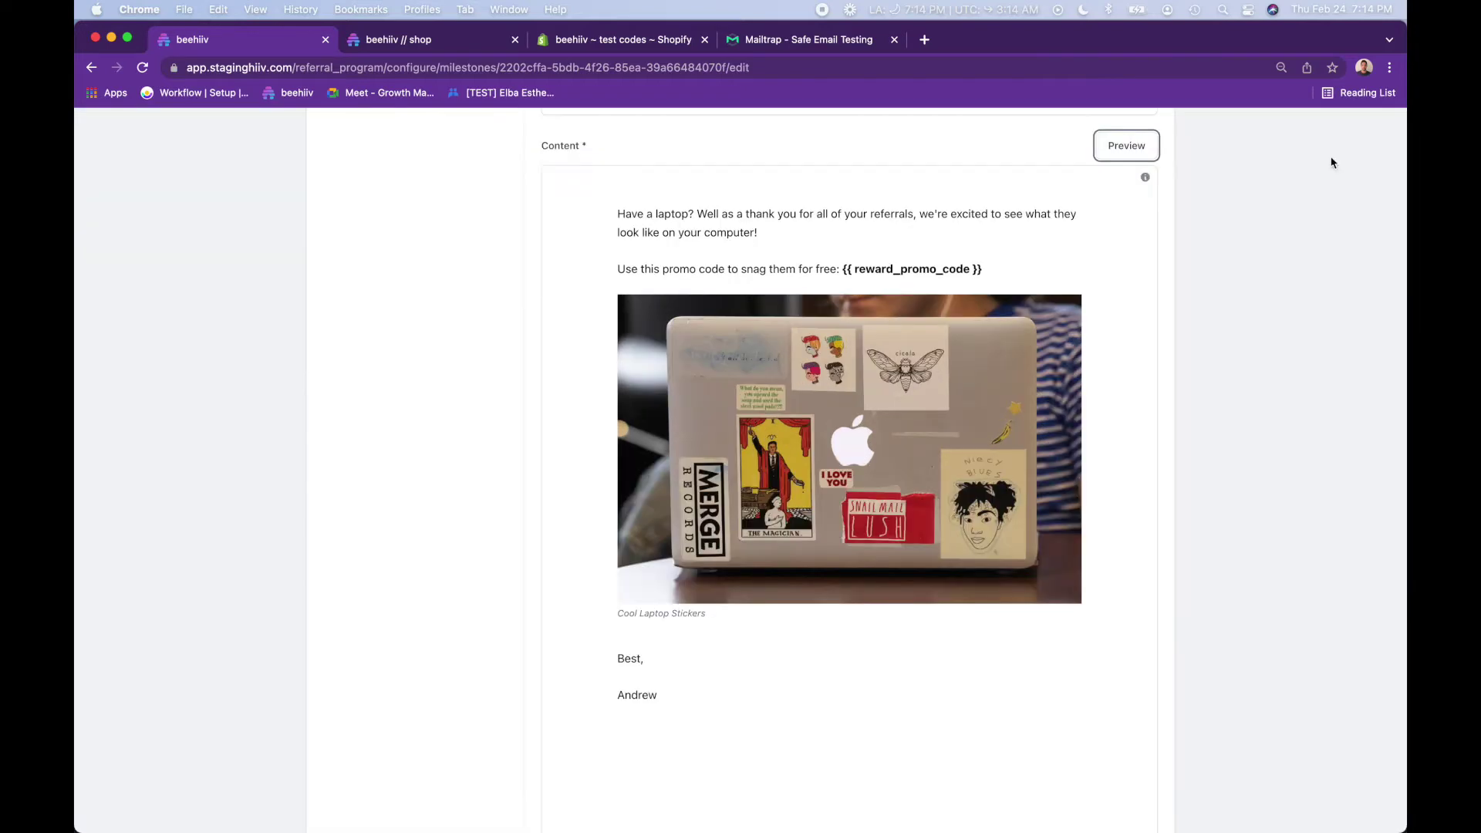
scroll(1271, 198, up, 10)
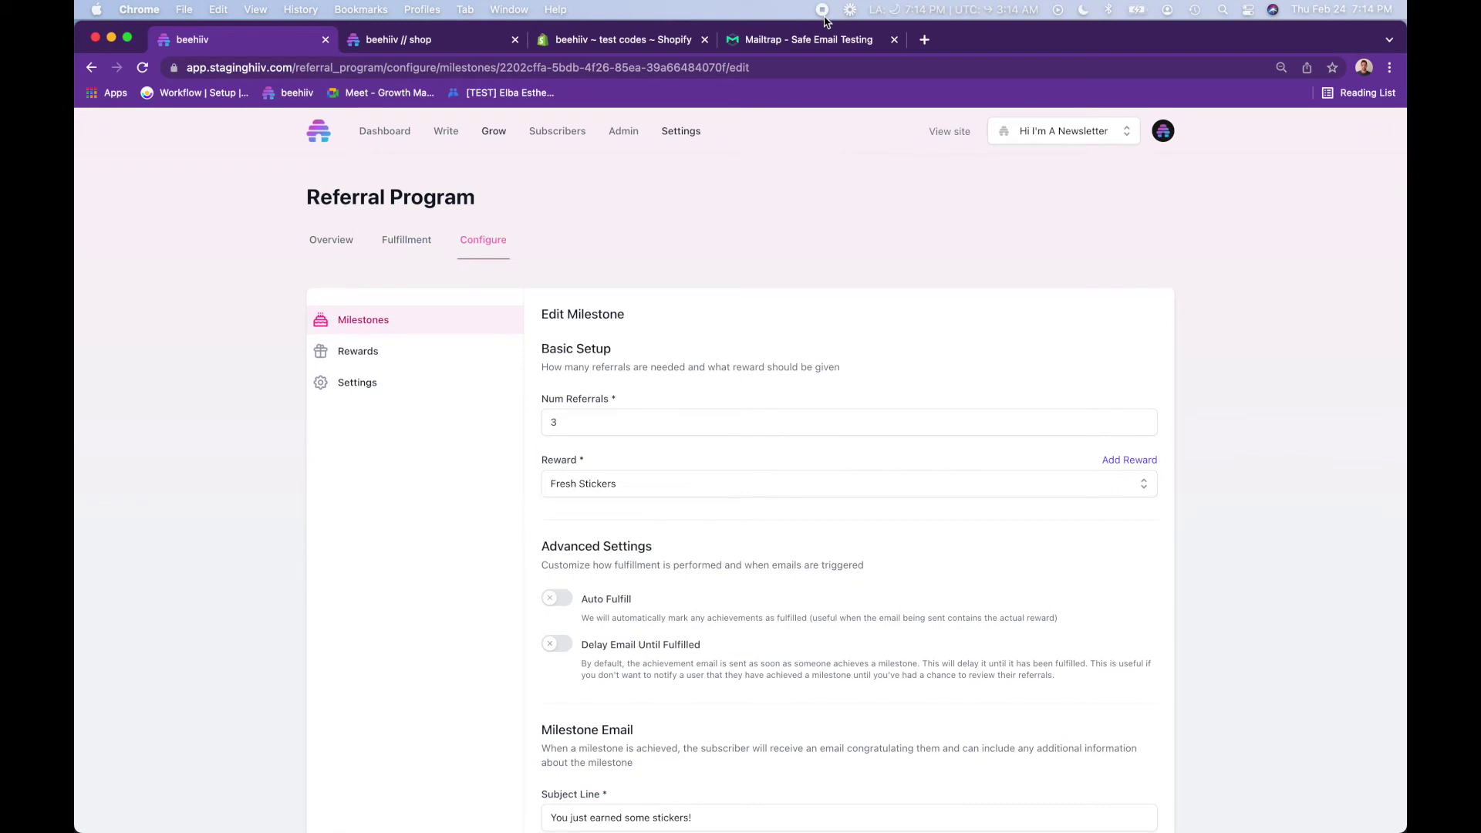
click(381, 333)
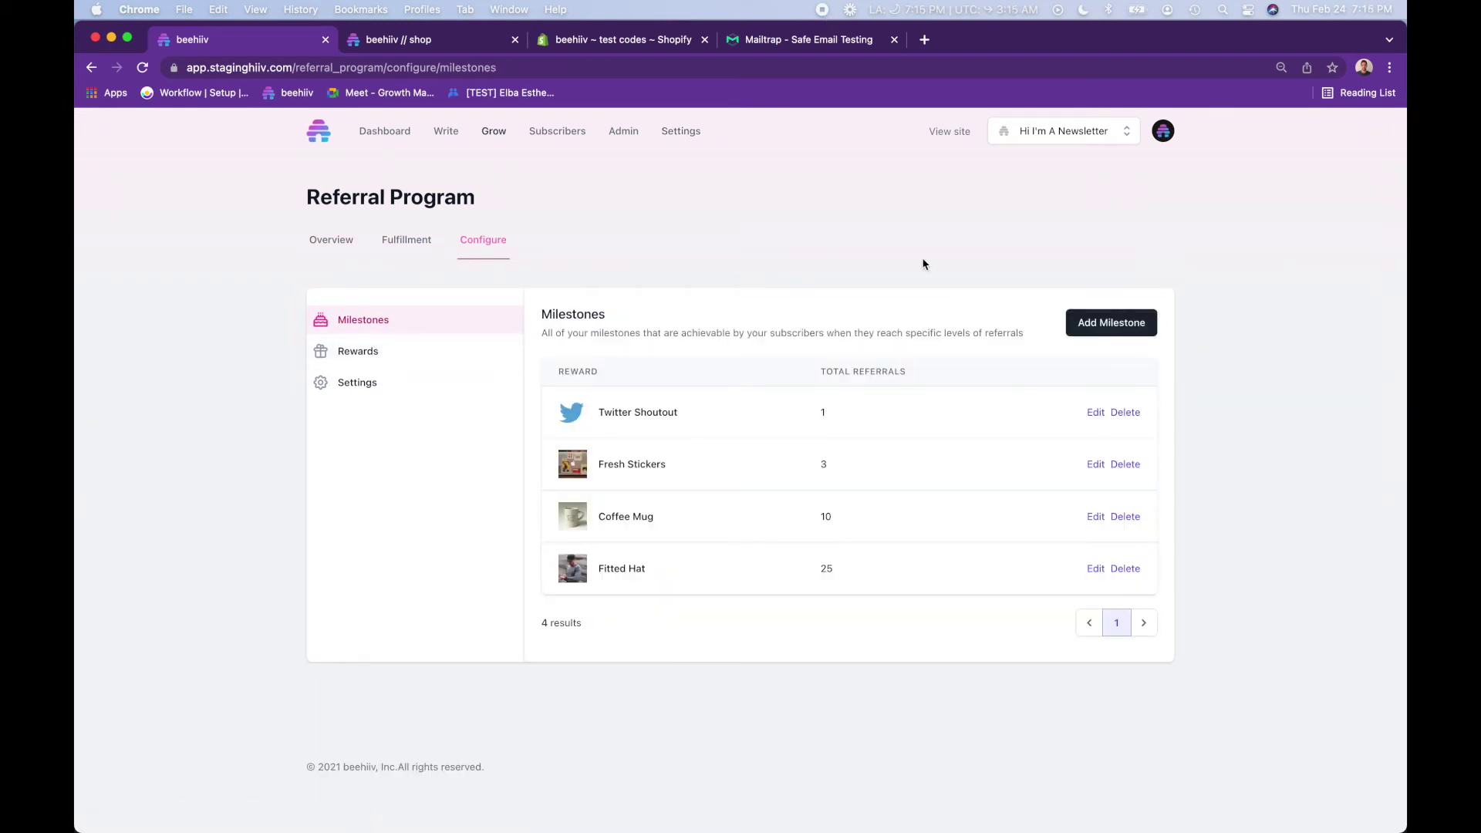
- Start a new milestone requiring 50 referrals and begin adding a new reward
click(1090, 323)
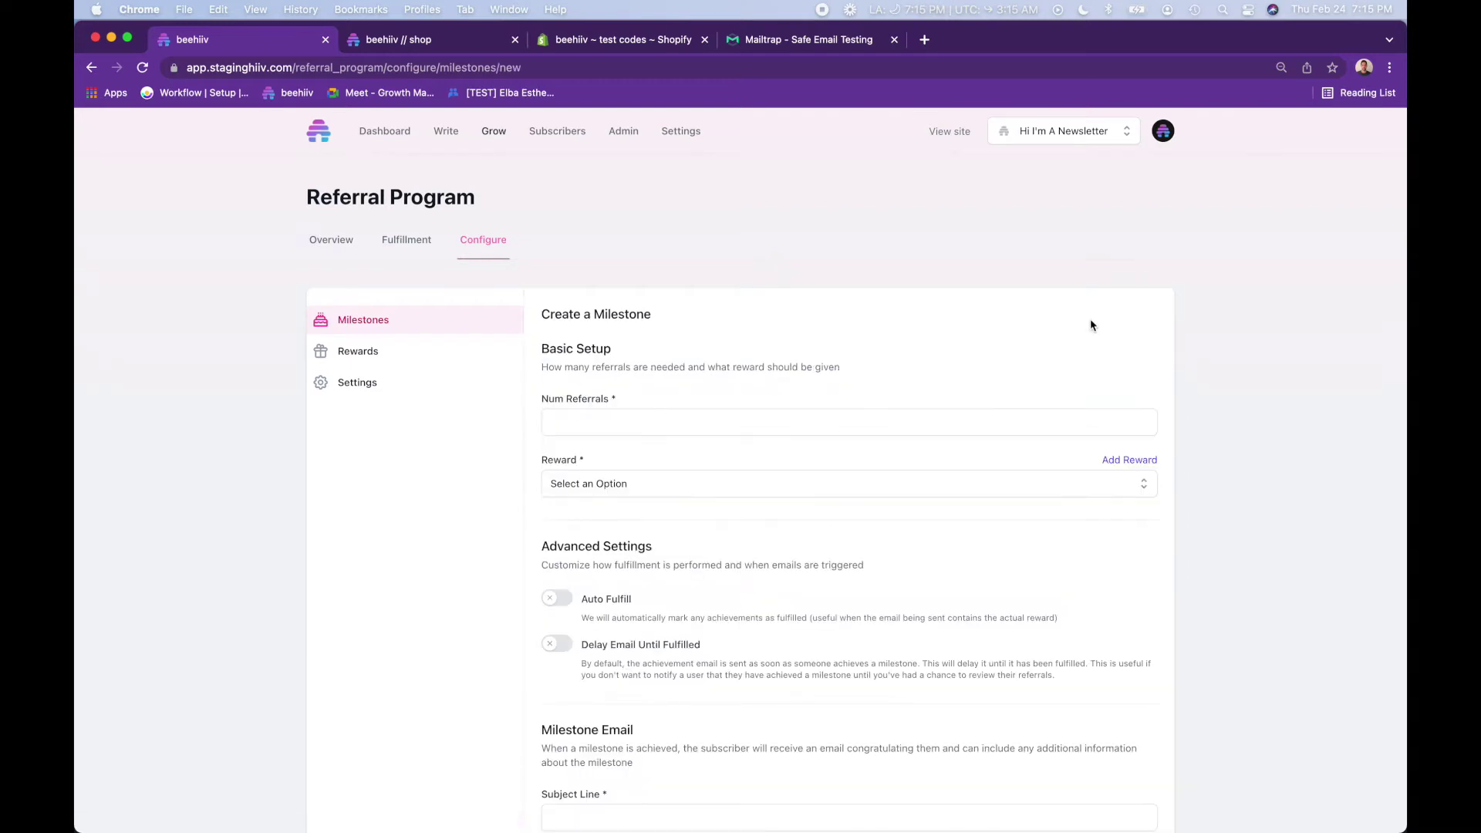
click(644, 415)
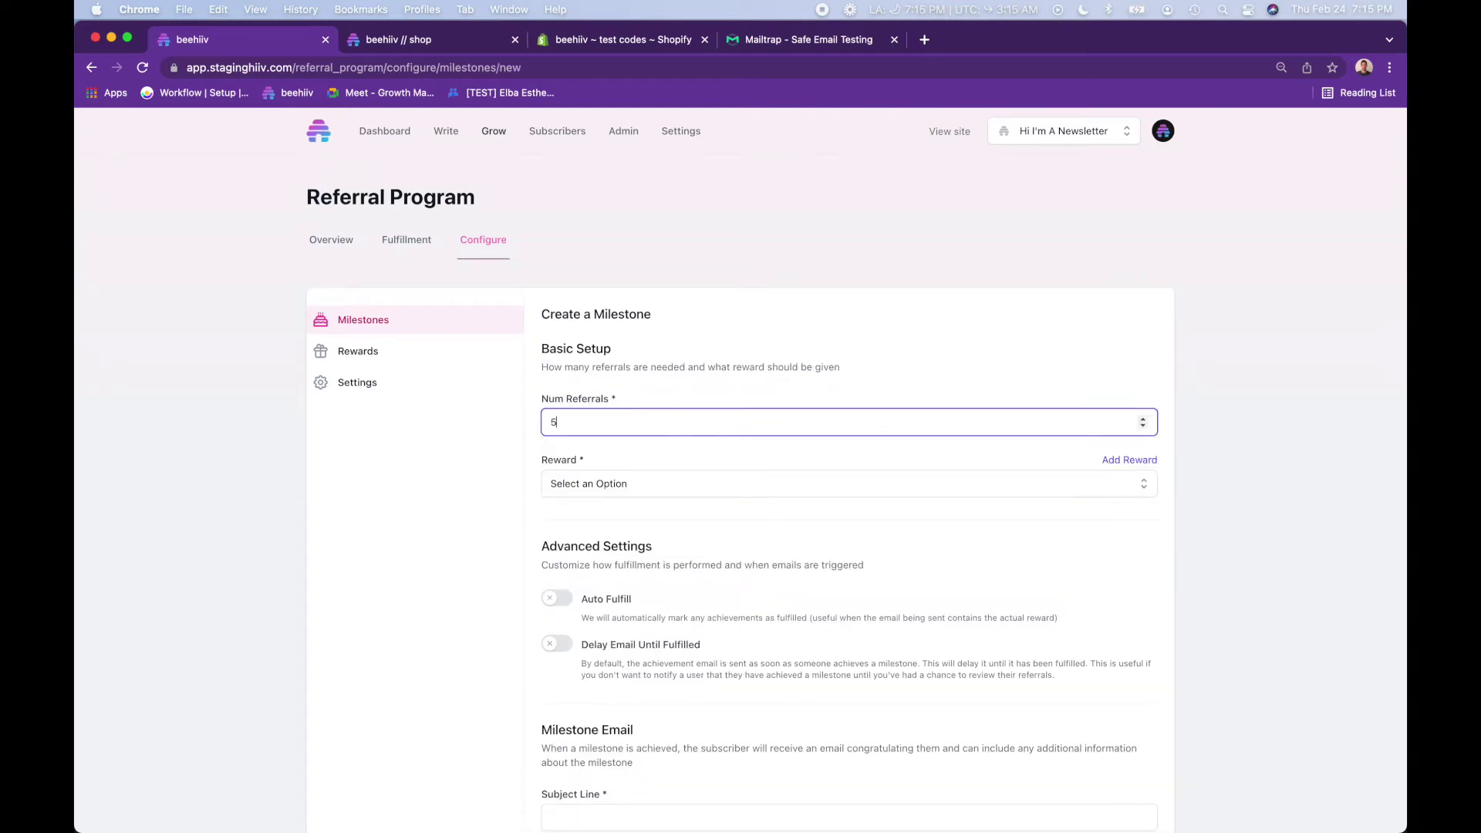
click(814, 484)
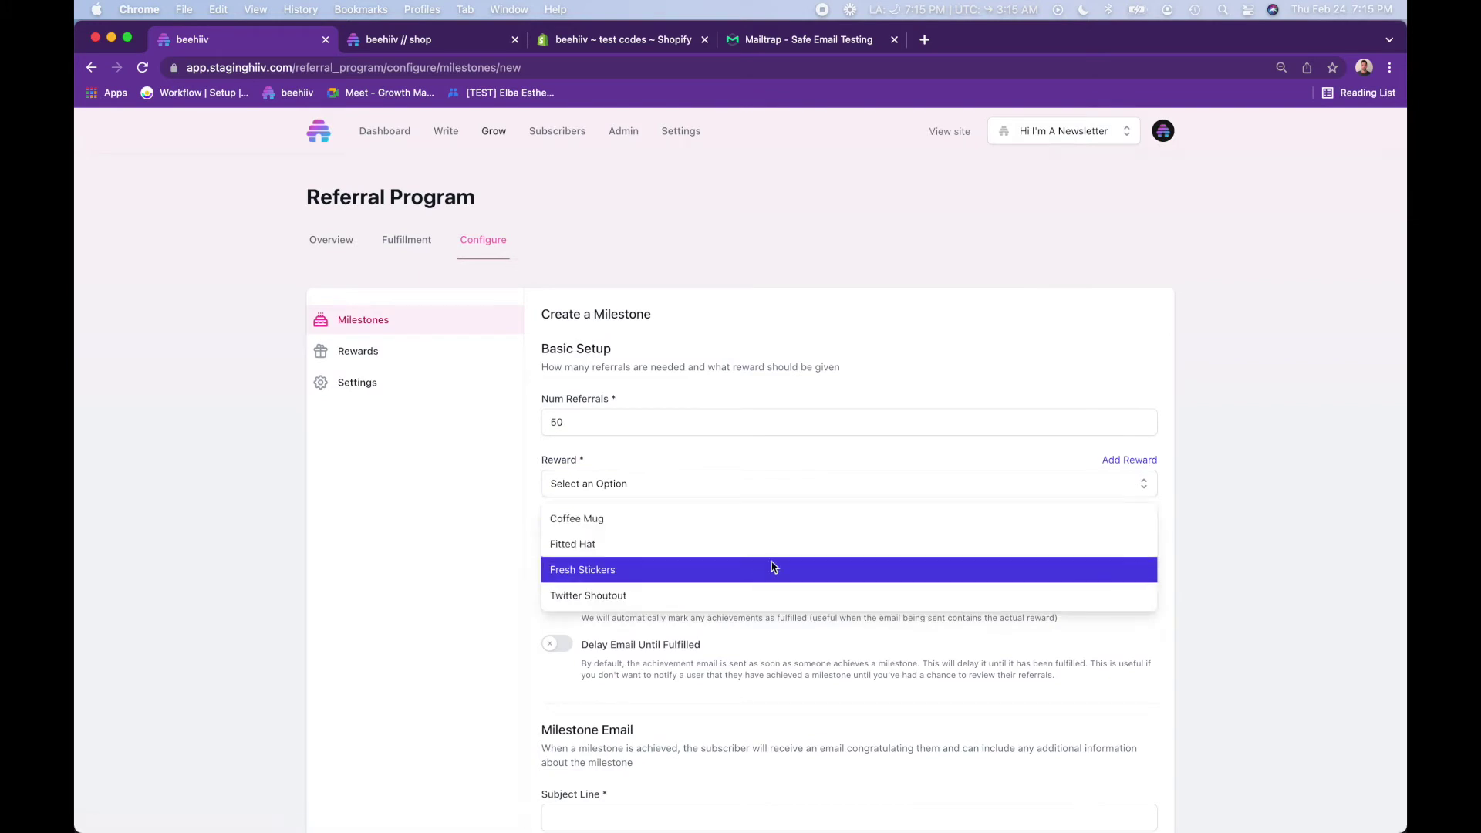
click(1108, 463)
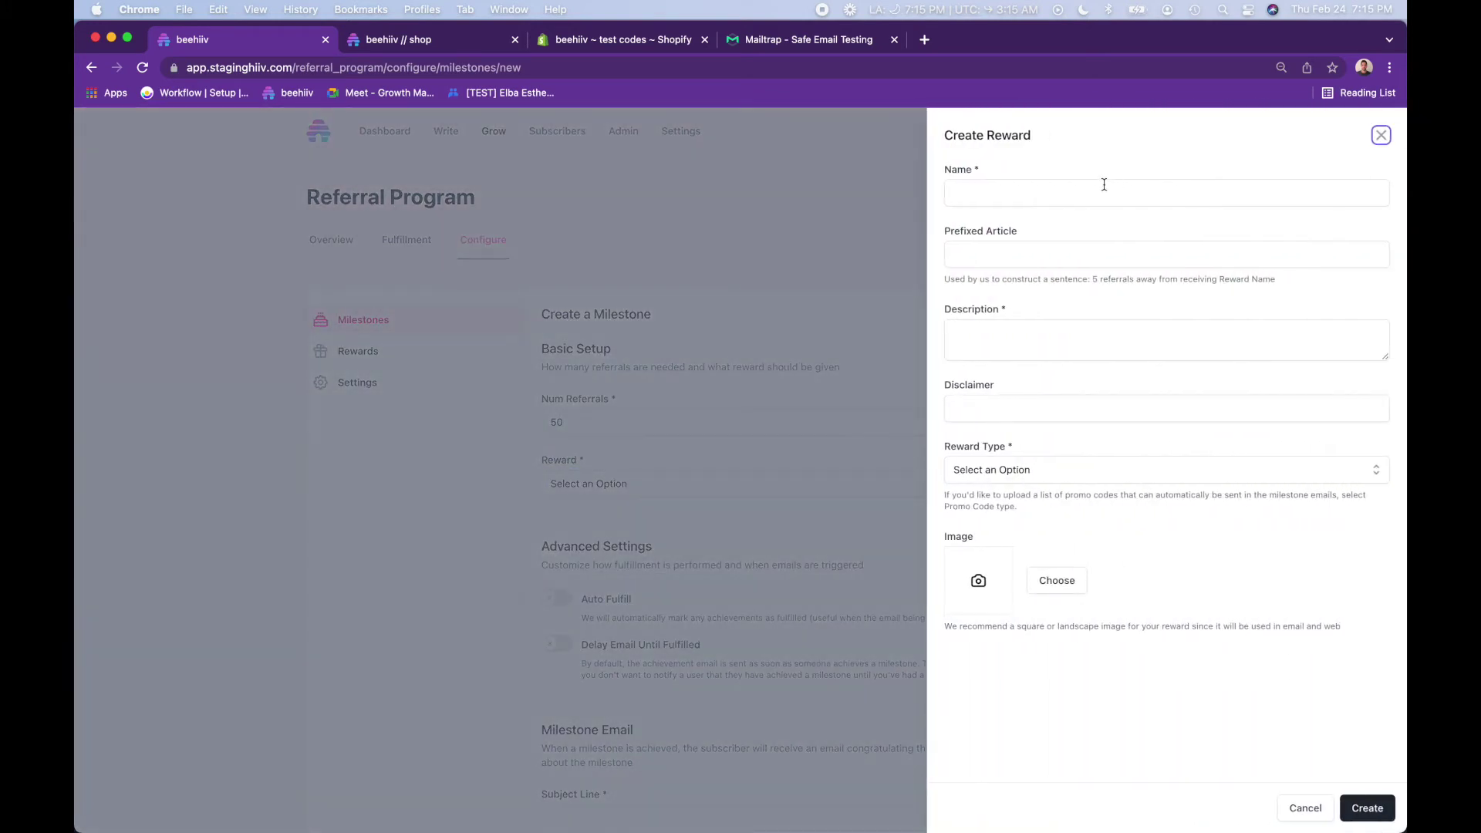
- Name the reward 'beehiiv crewneck' with article 'a' and a 'comfortable swea…' description
click(1101, 189)
text(beehi)
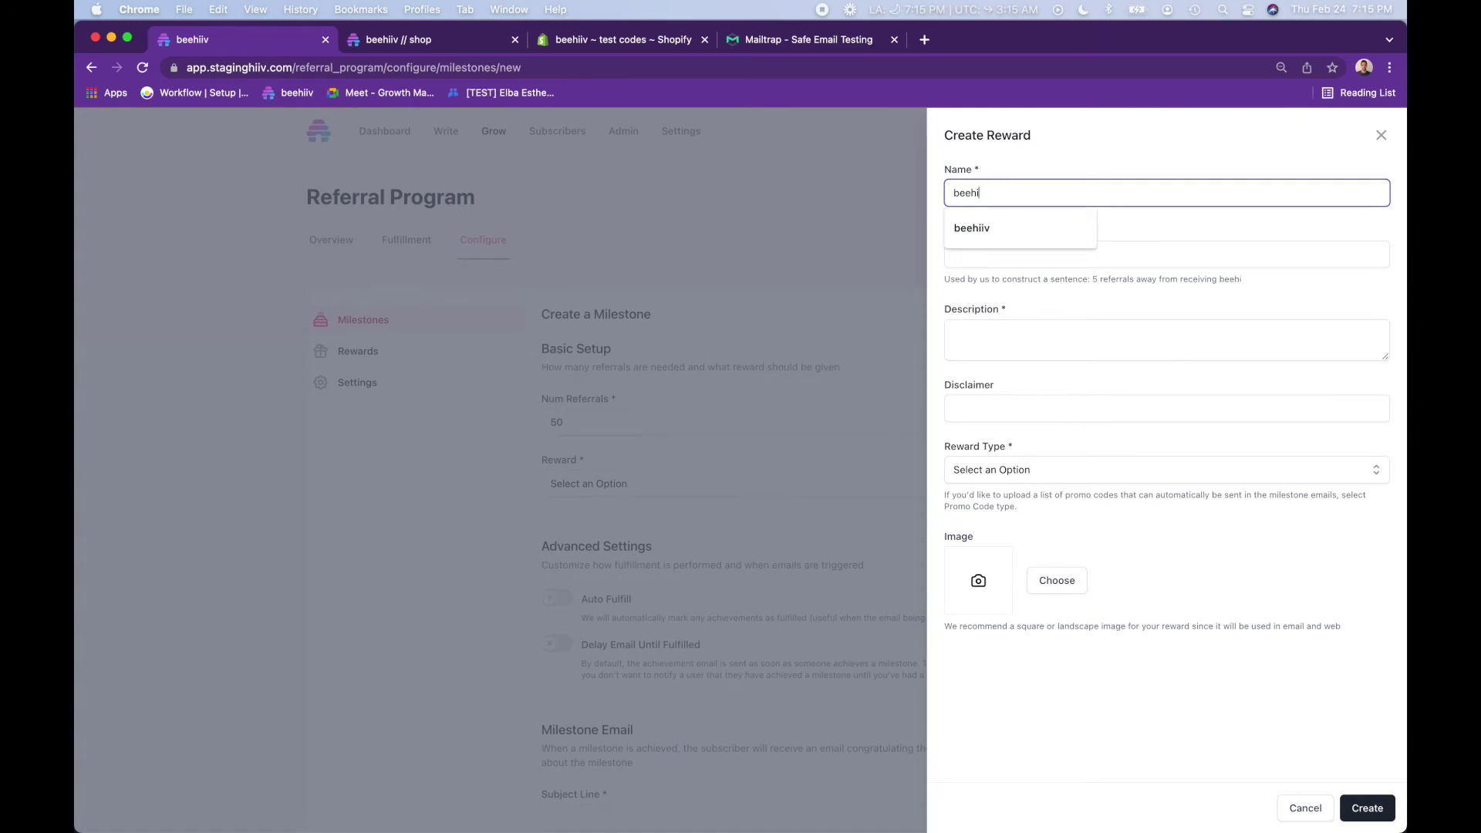
text(iv crewneck)
key(Tab)
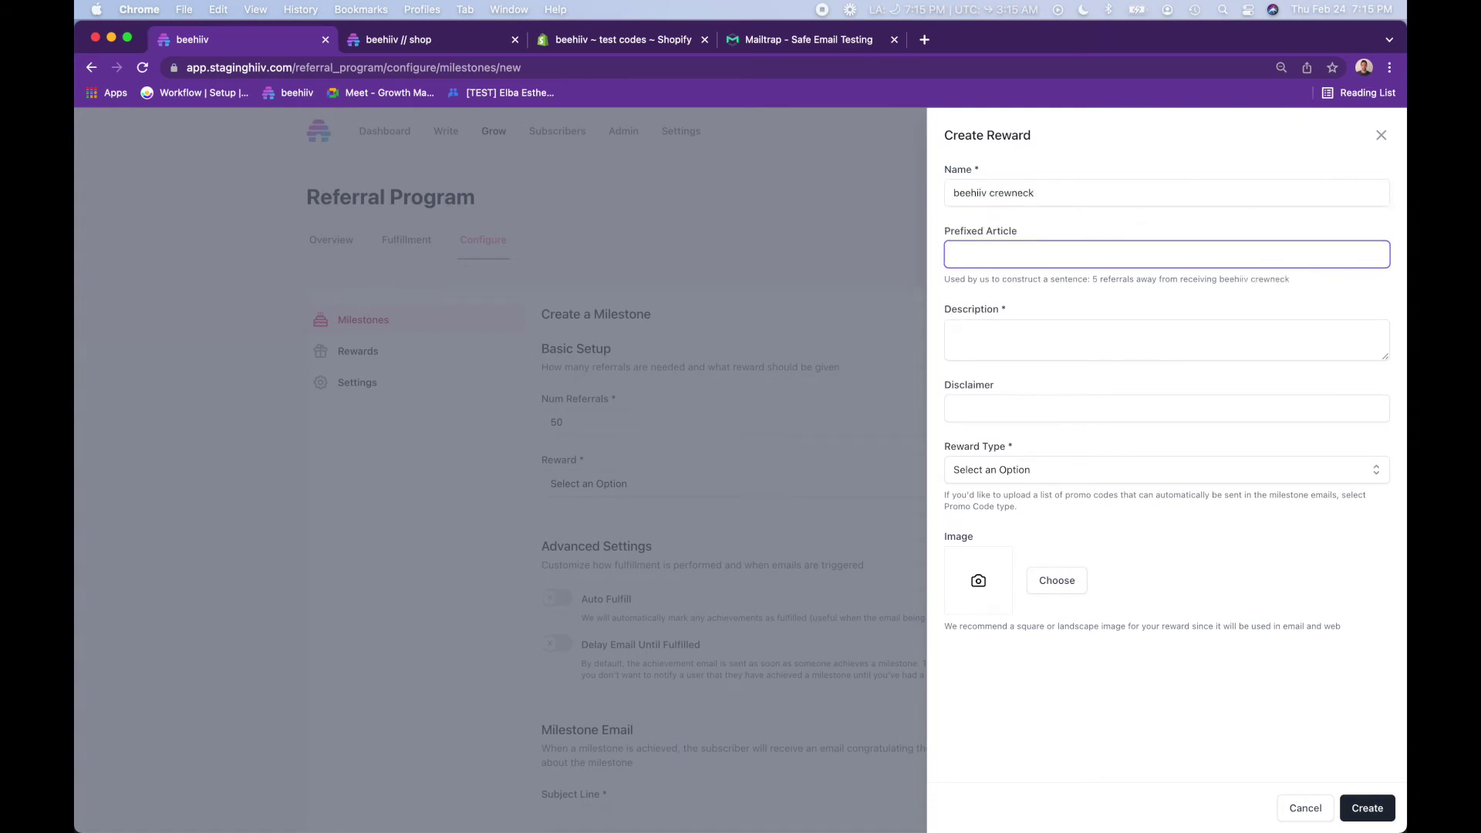
text(a)
click(1028, 340)
text(comf)
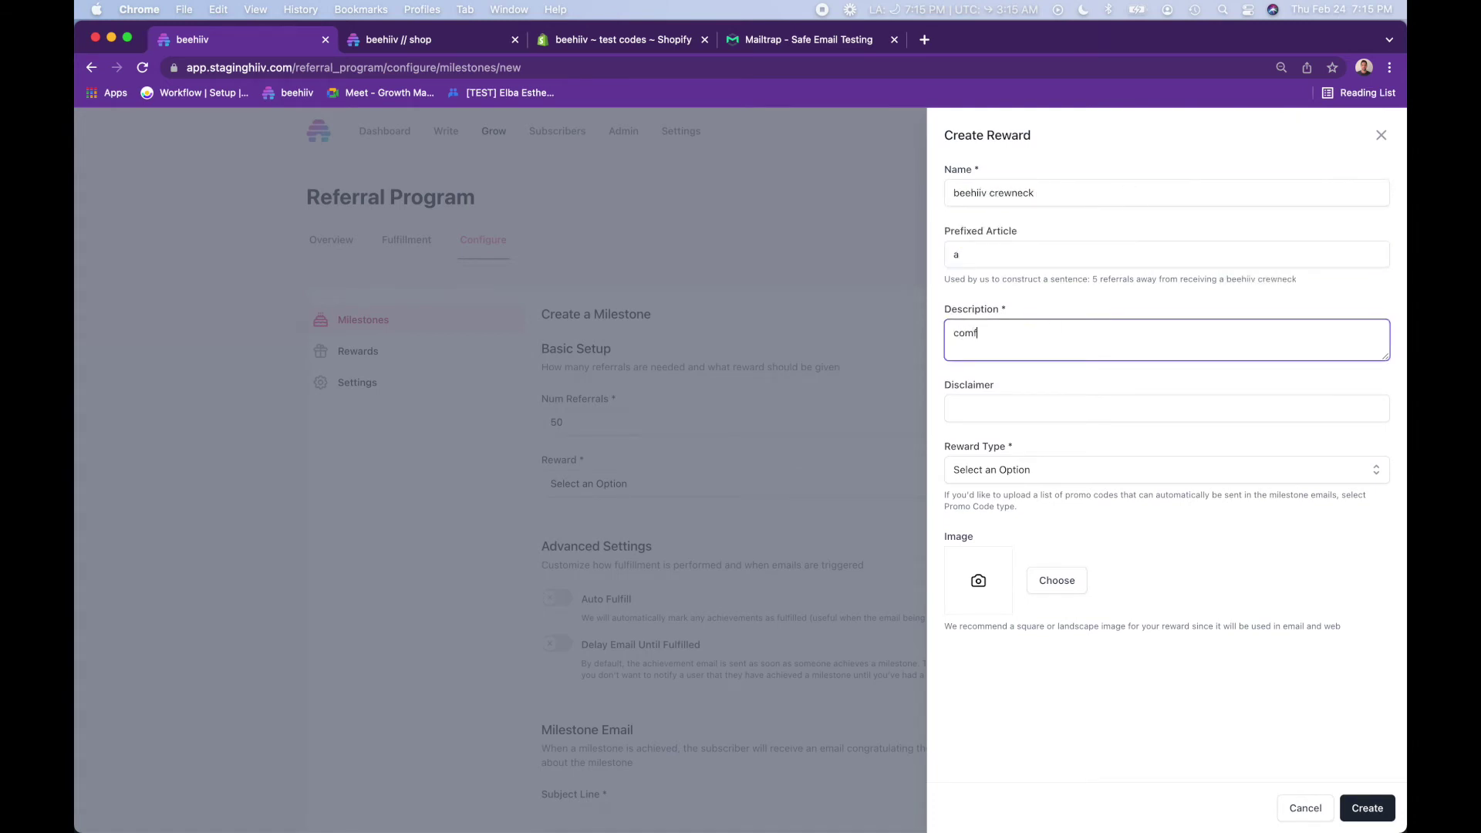
text(ortable sweater)
- Make it a Promo Code reward with the Desktop sweater image, and create it
click(1003, 470)
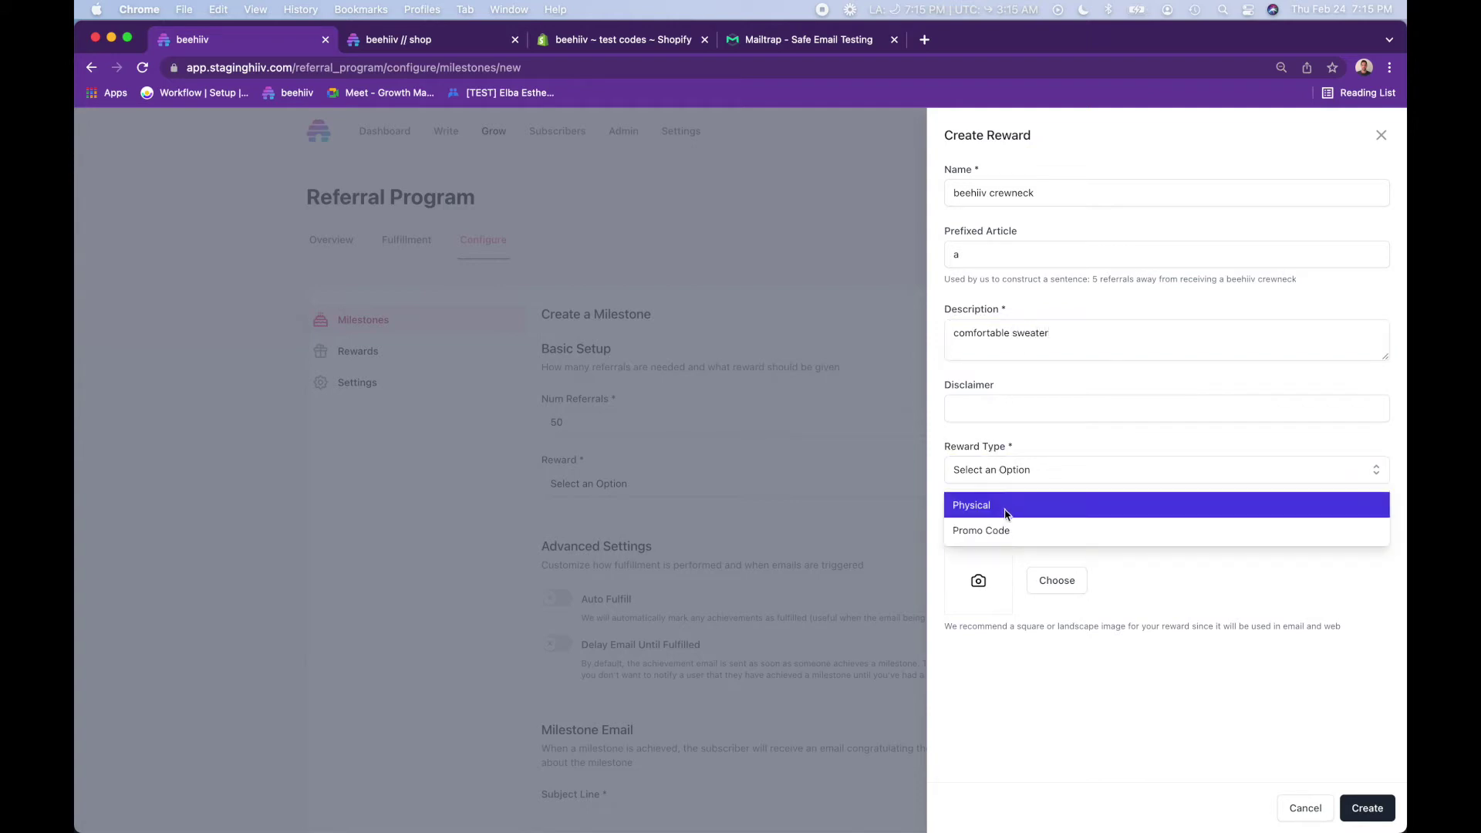
click(1005, 530)
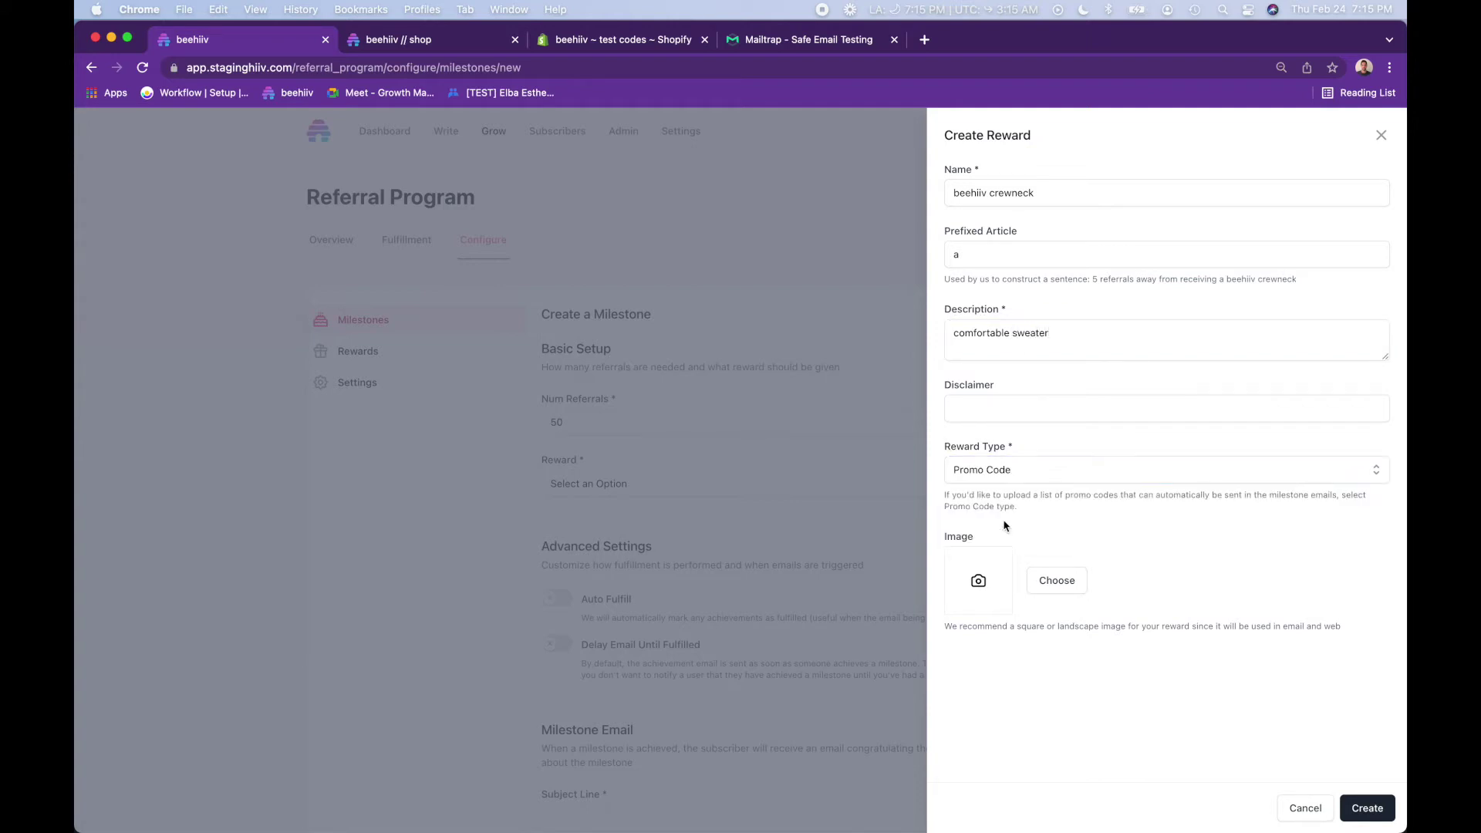
click(1058, 584)
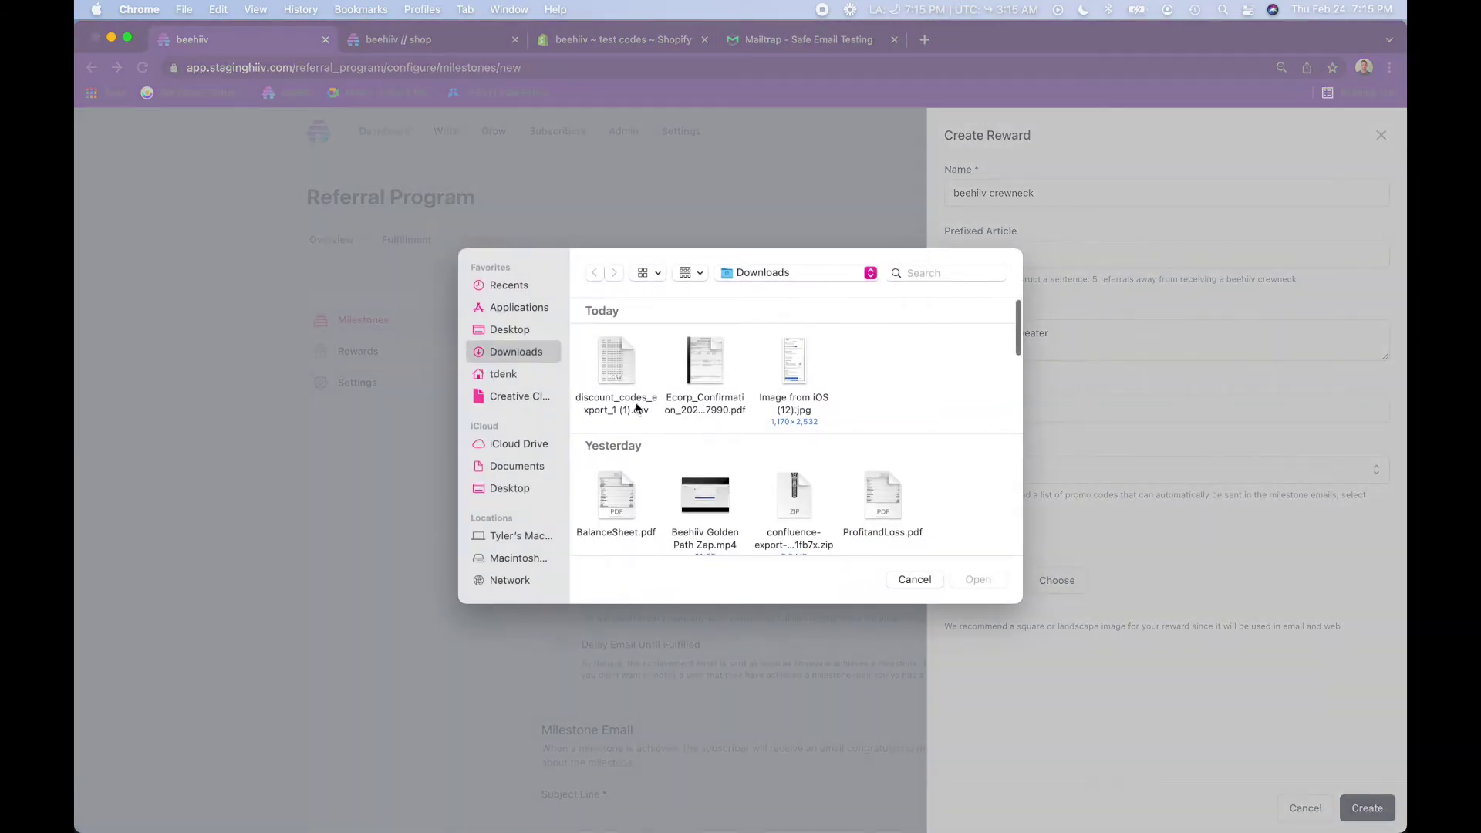
click(497, 487)
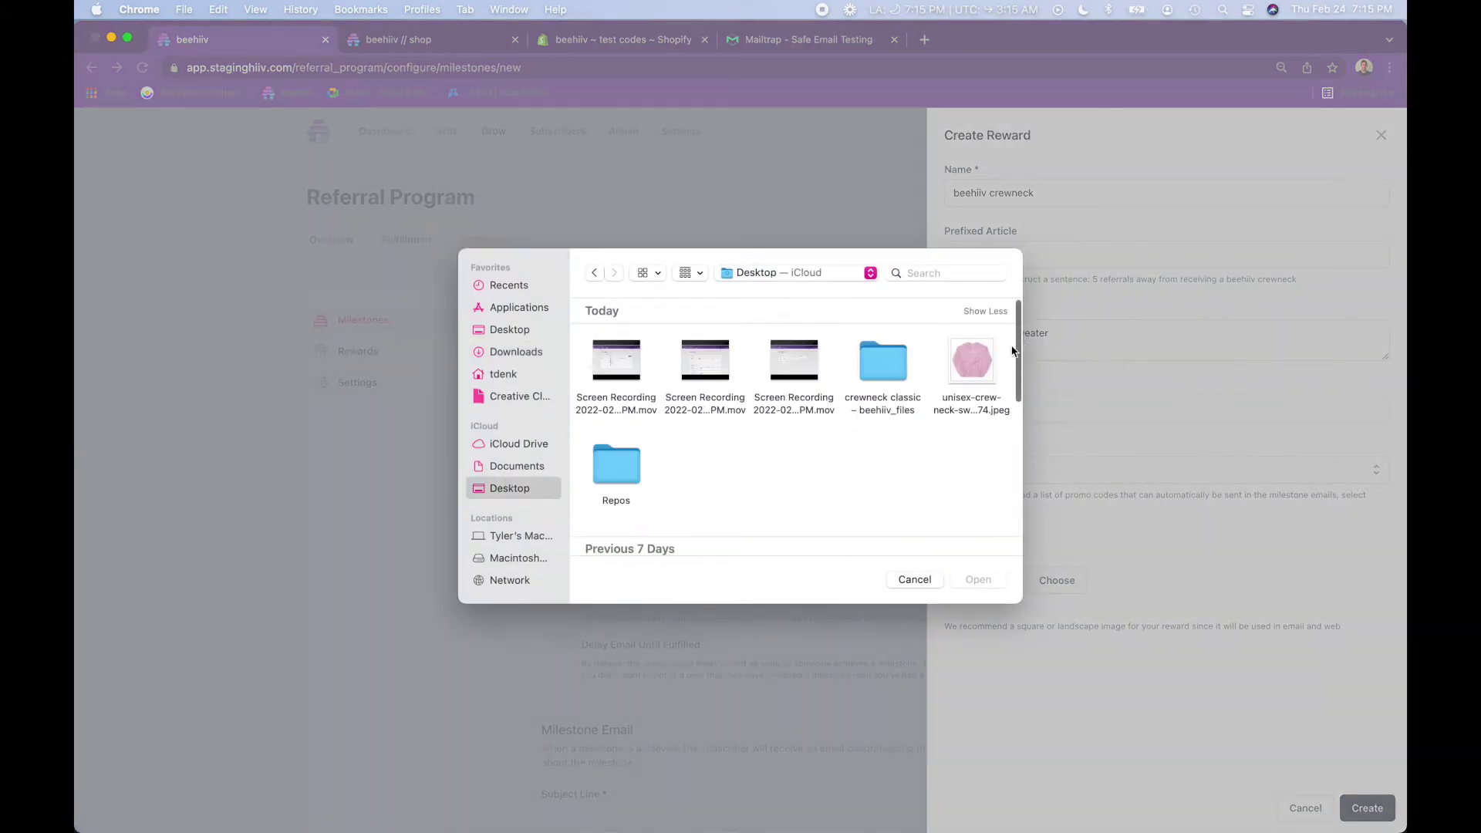
click(973, 370)
double_click(973, 370)
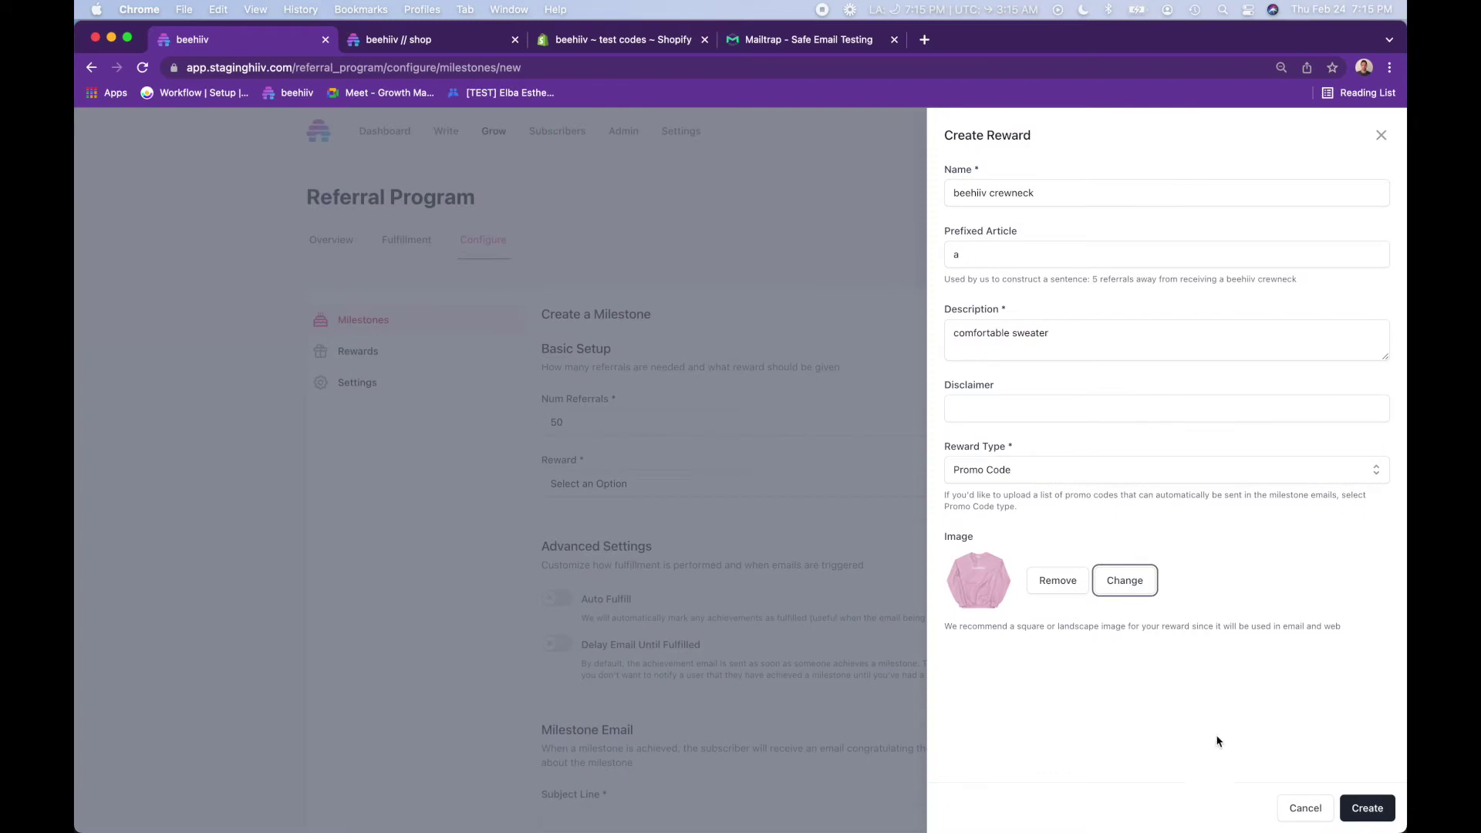
click(1370, 808)
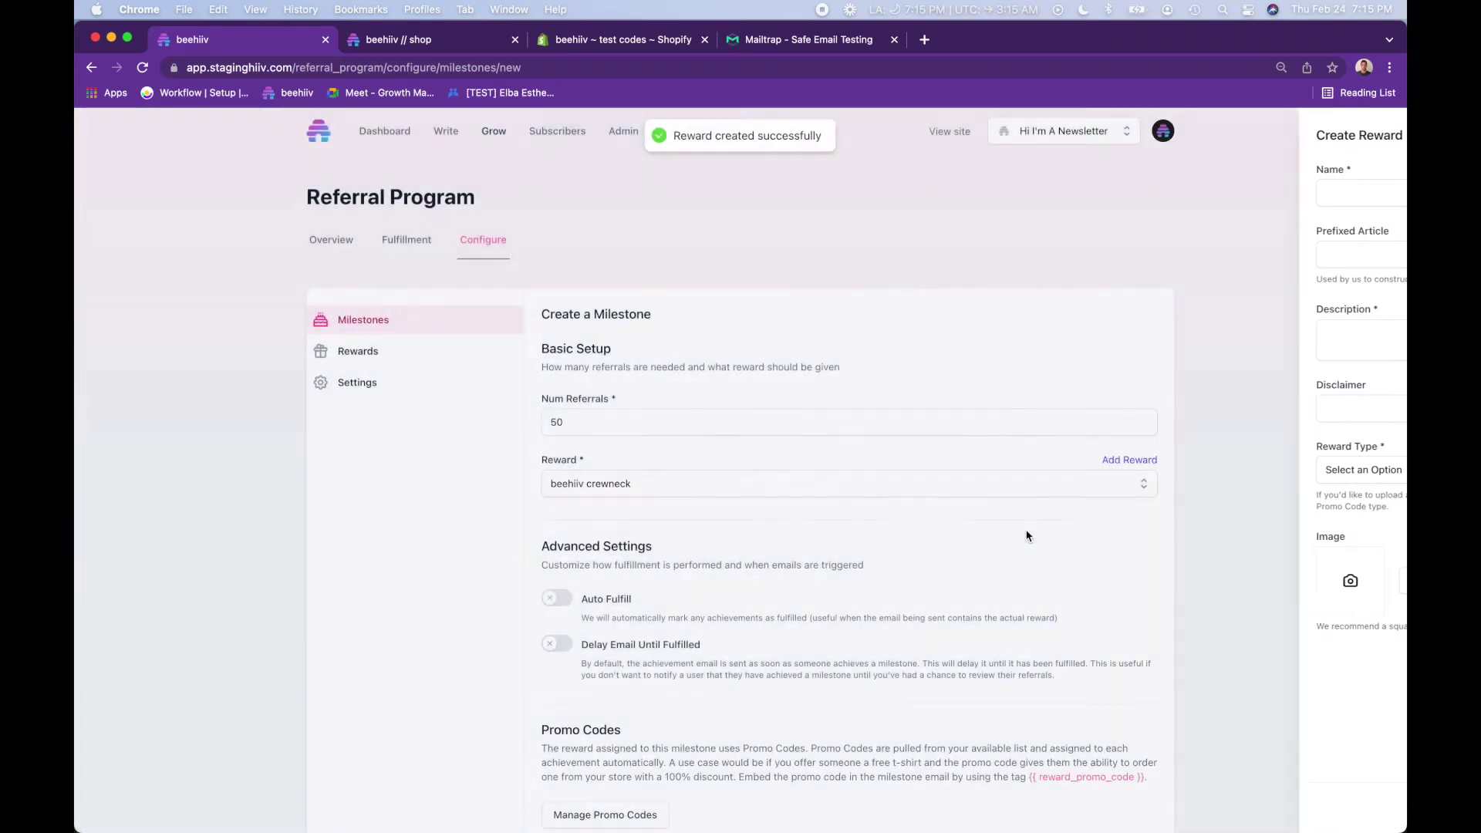
scroll(683, 604, down, 3)
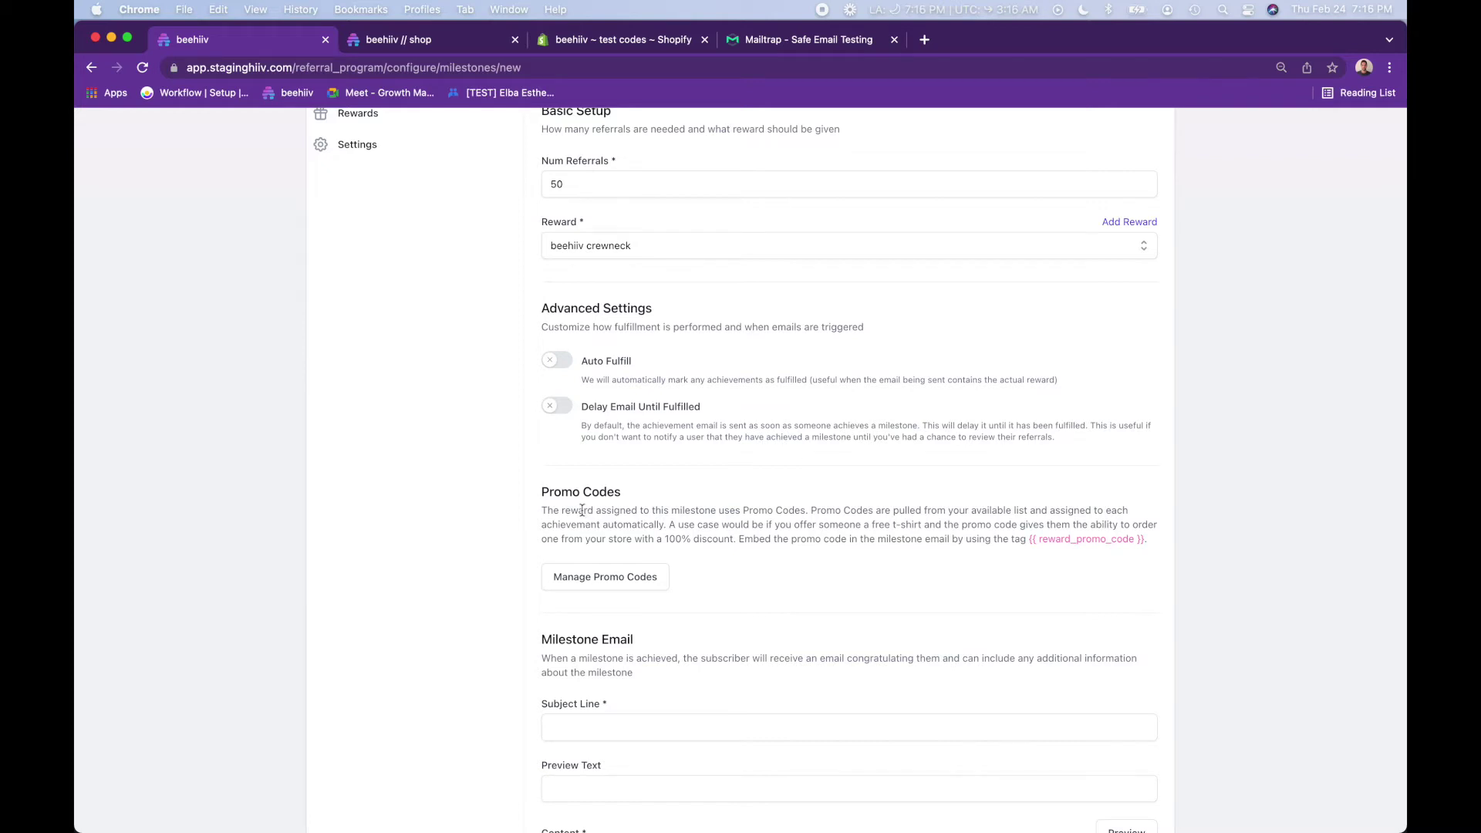
click(448, 39)
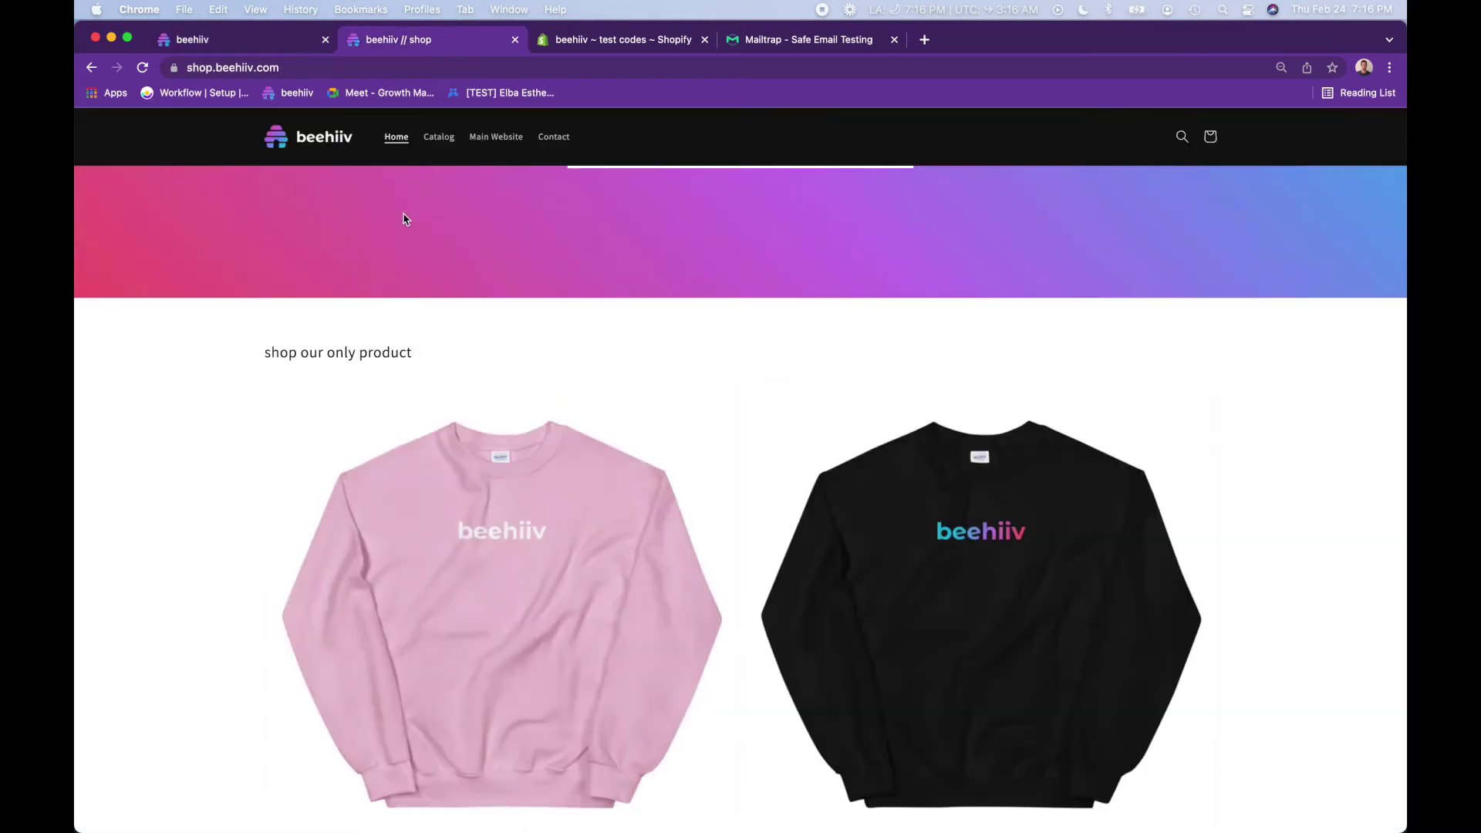
- Browse the crewneck classic product in the beehiiv shop, then open Shopify admin's Apps page
scroll(402, 219, down, 5)
scroll(403, 219, up, 2)
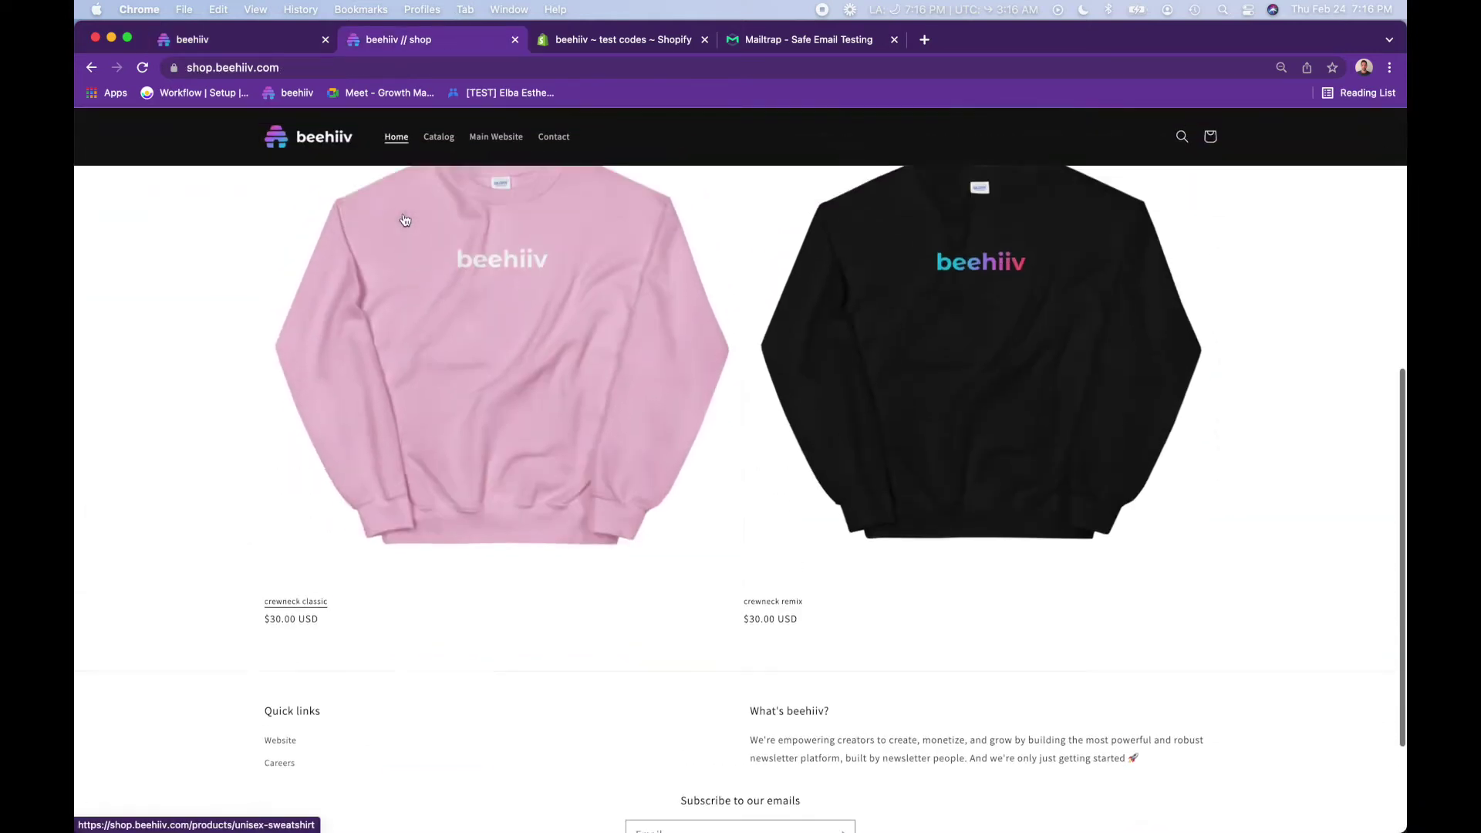
scroll(540, 448, up, 2)
click(522, 453)
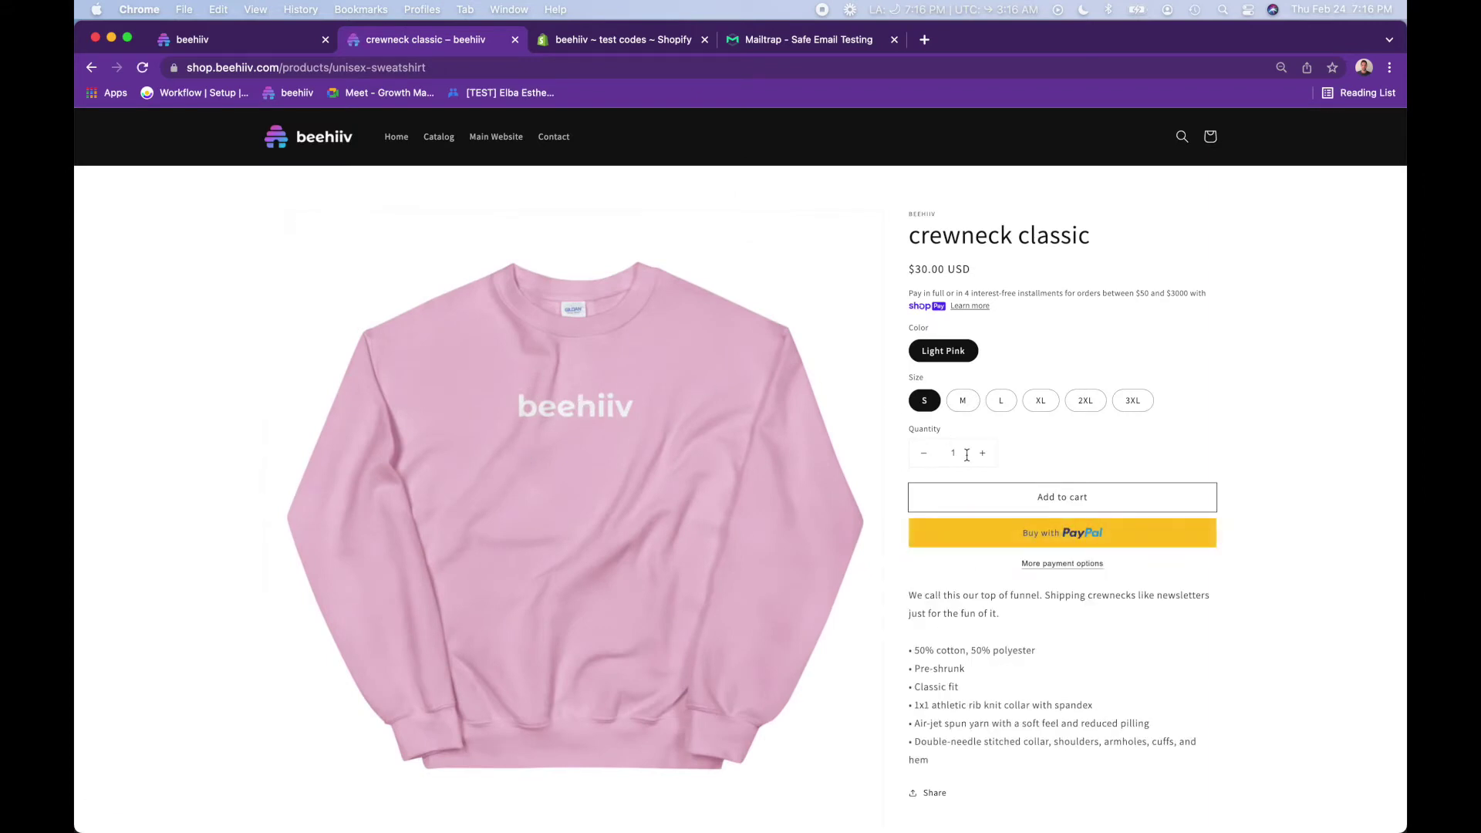
scroll(983, 500, down, 3)
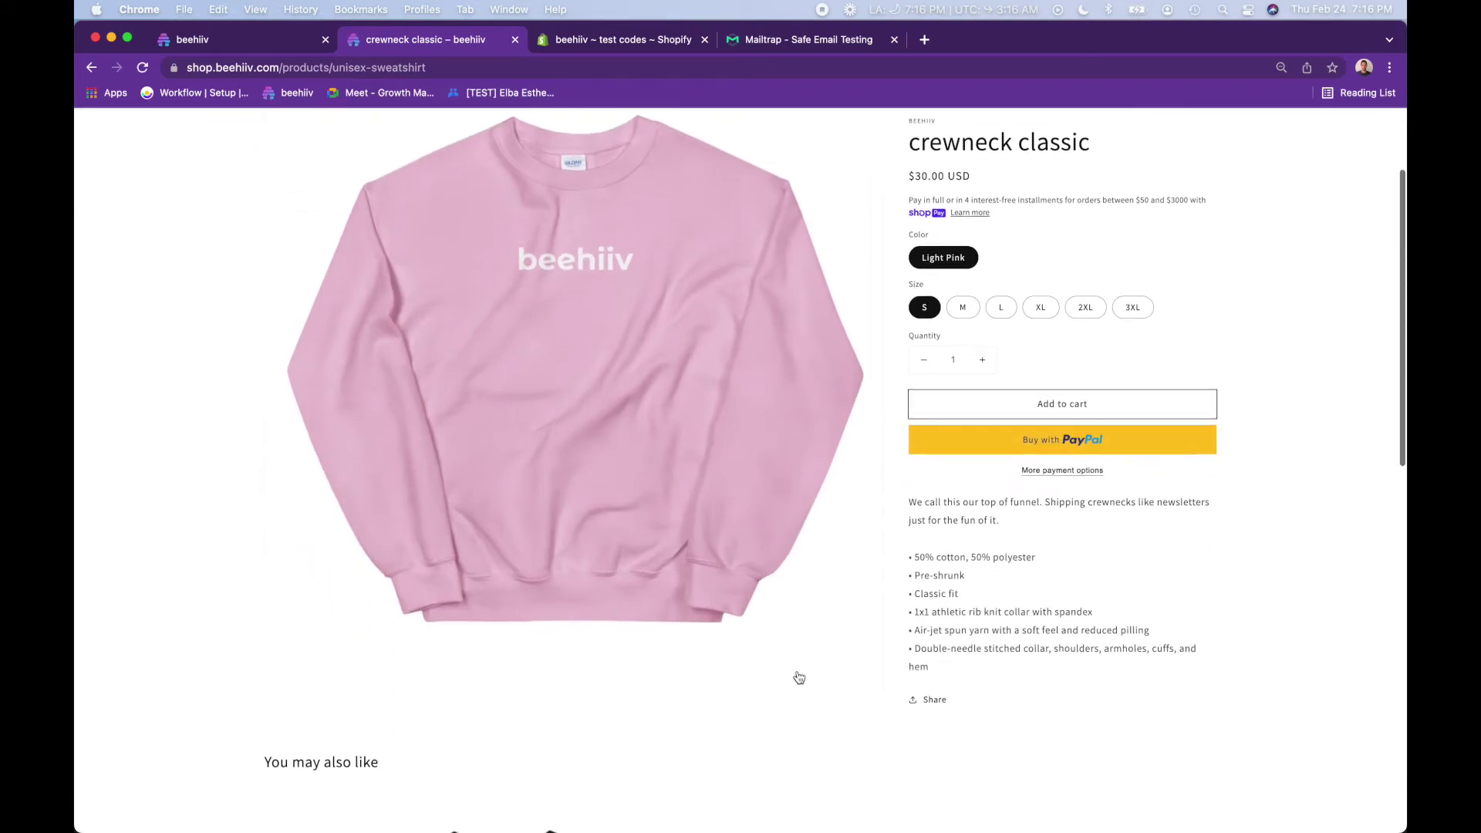
scroll(797, 678, up, 2)
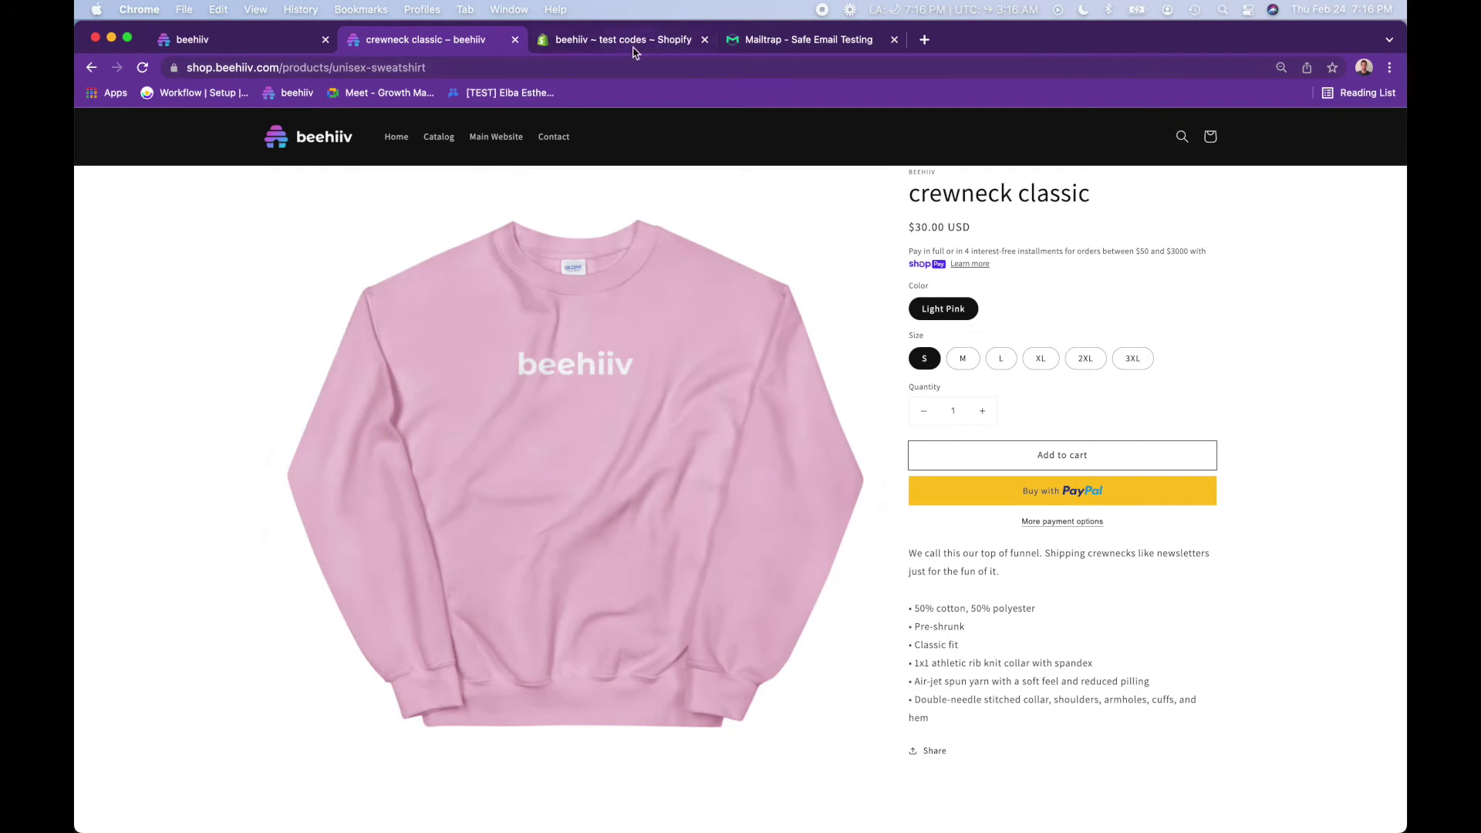
click(634, 43)
click(147, 361)
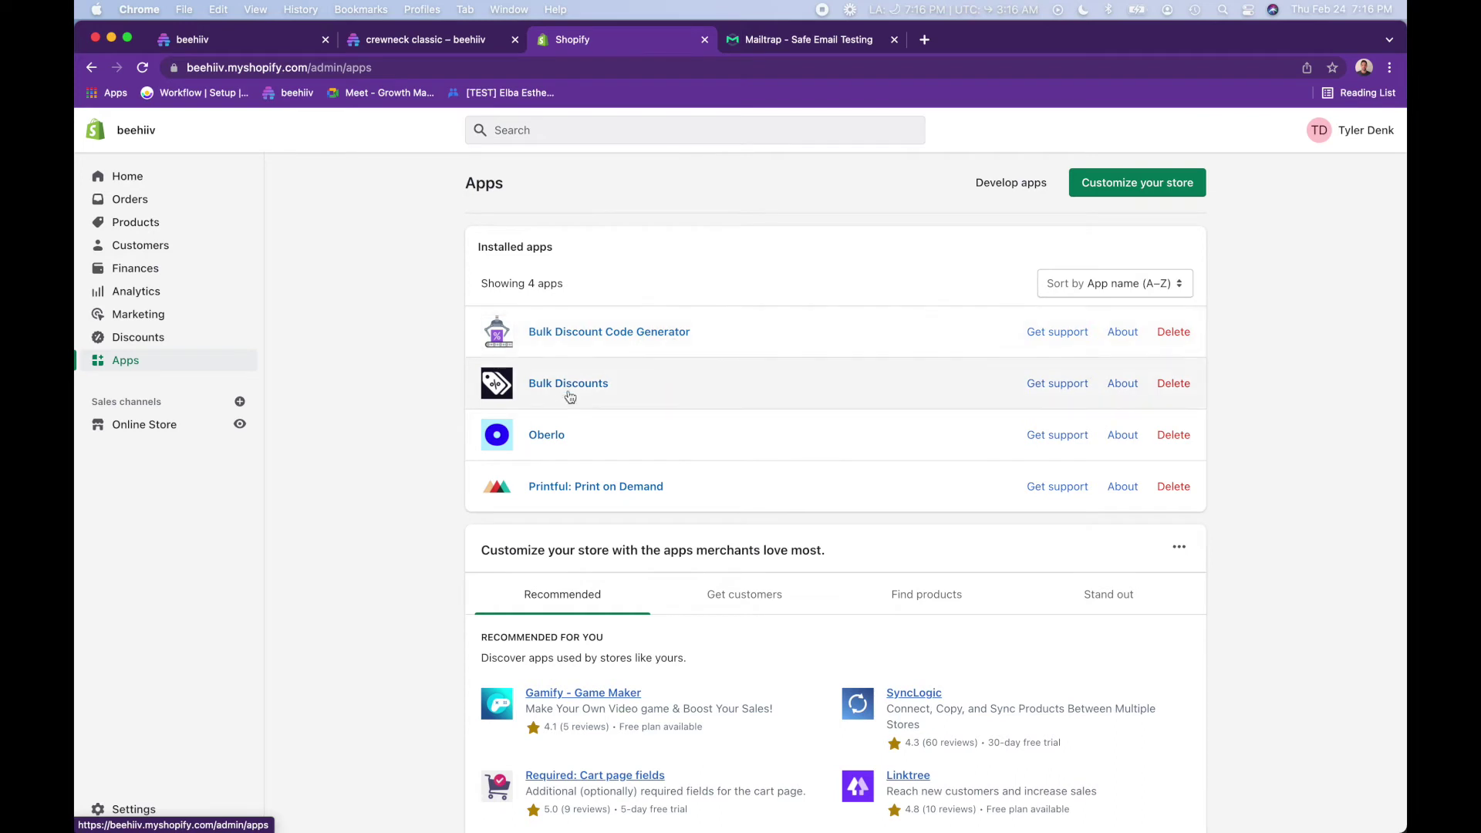
- Start a Bulk Discount Code Generator set named 'test' generating 100 codes
click(658, 332)
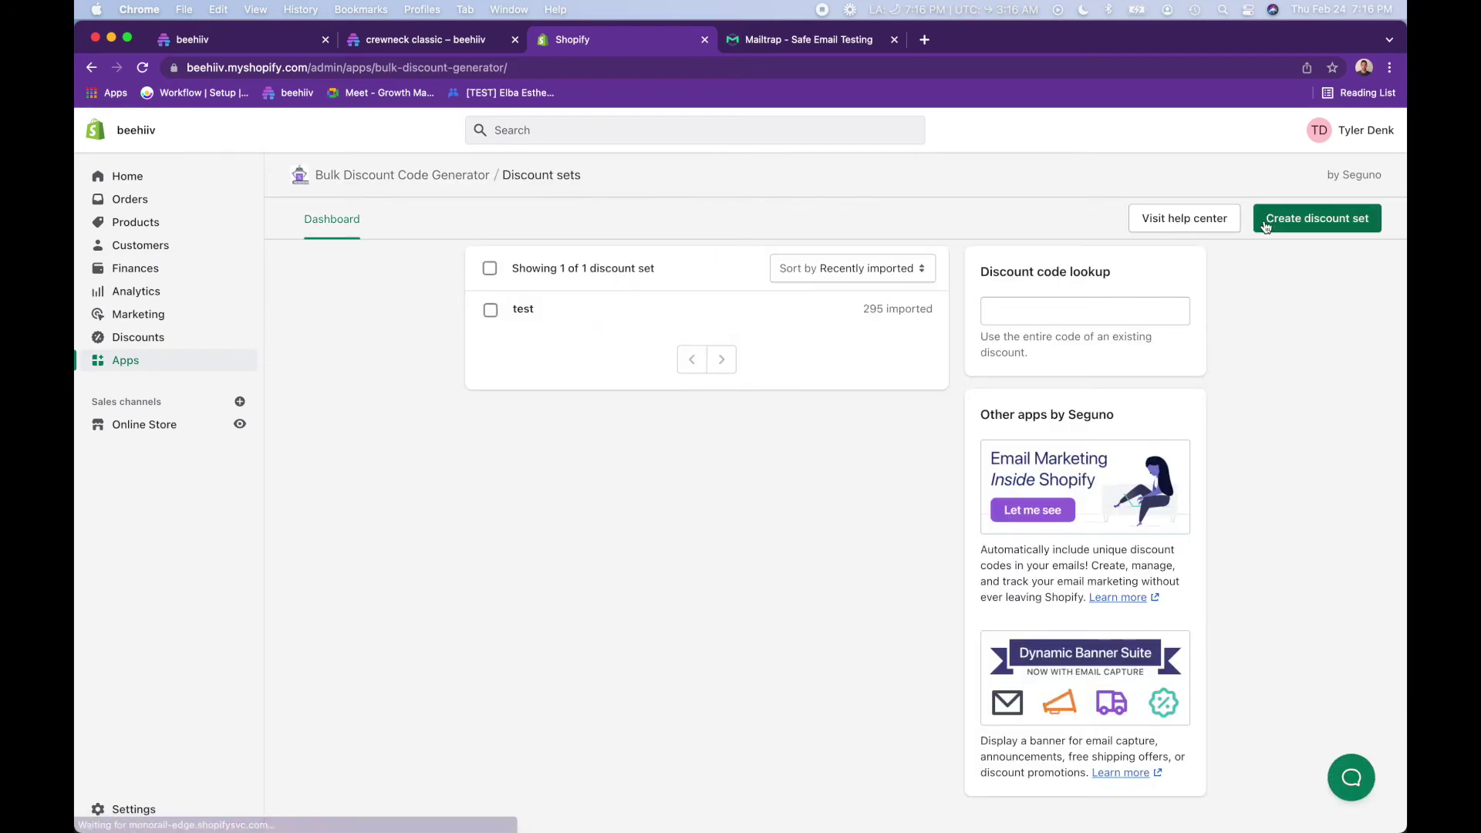
click(1309, 220)
text(test)
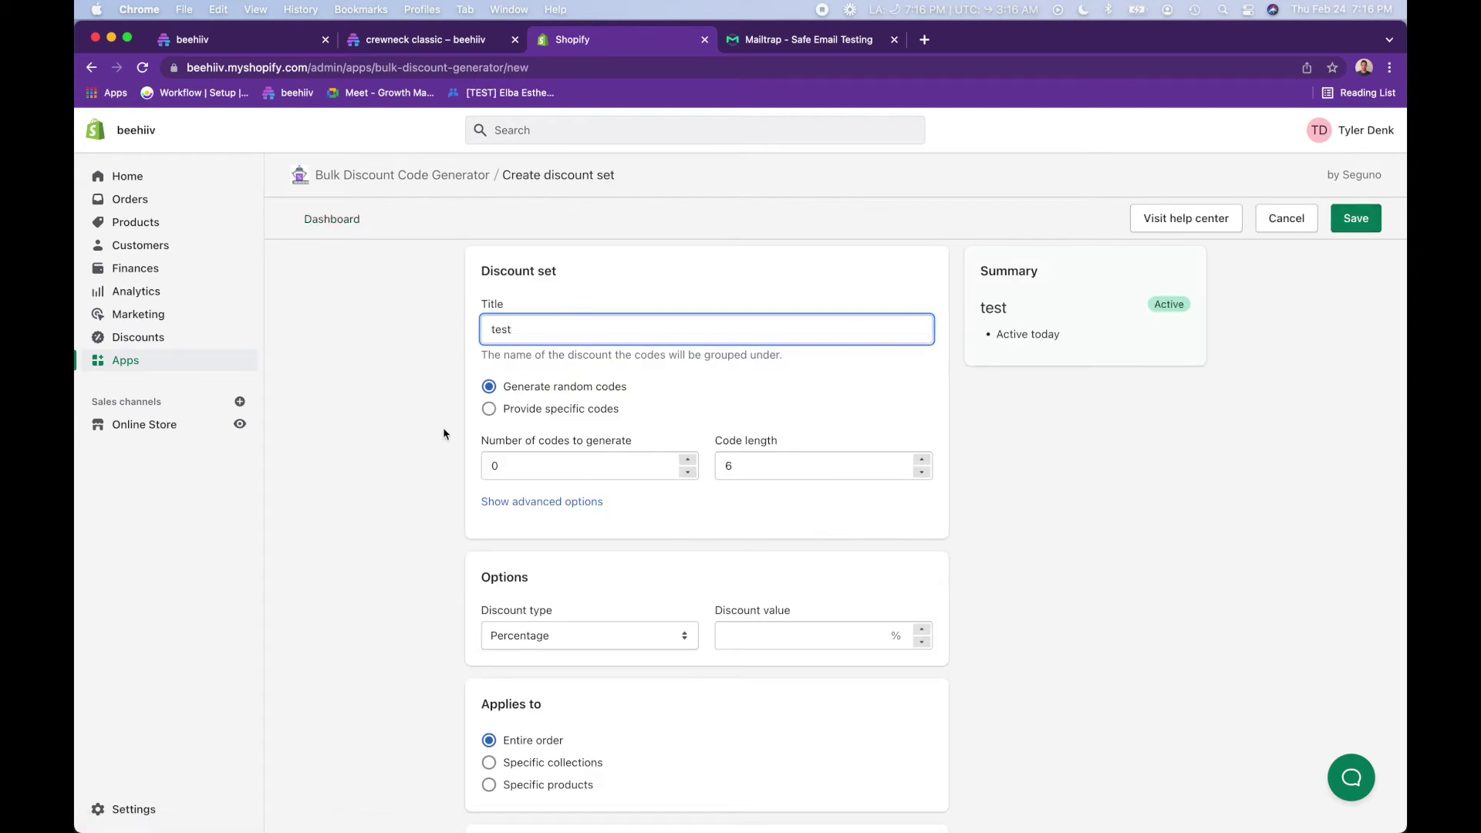
scroll(484, 384, down, 2)
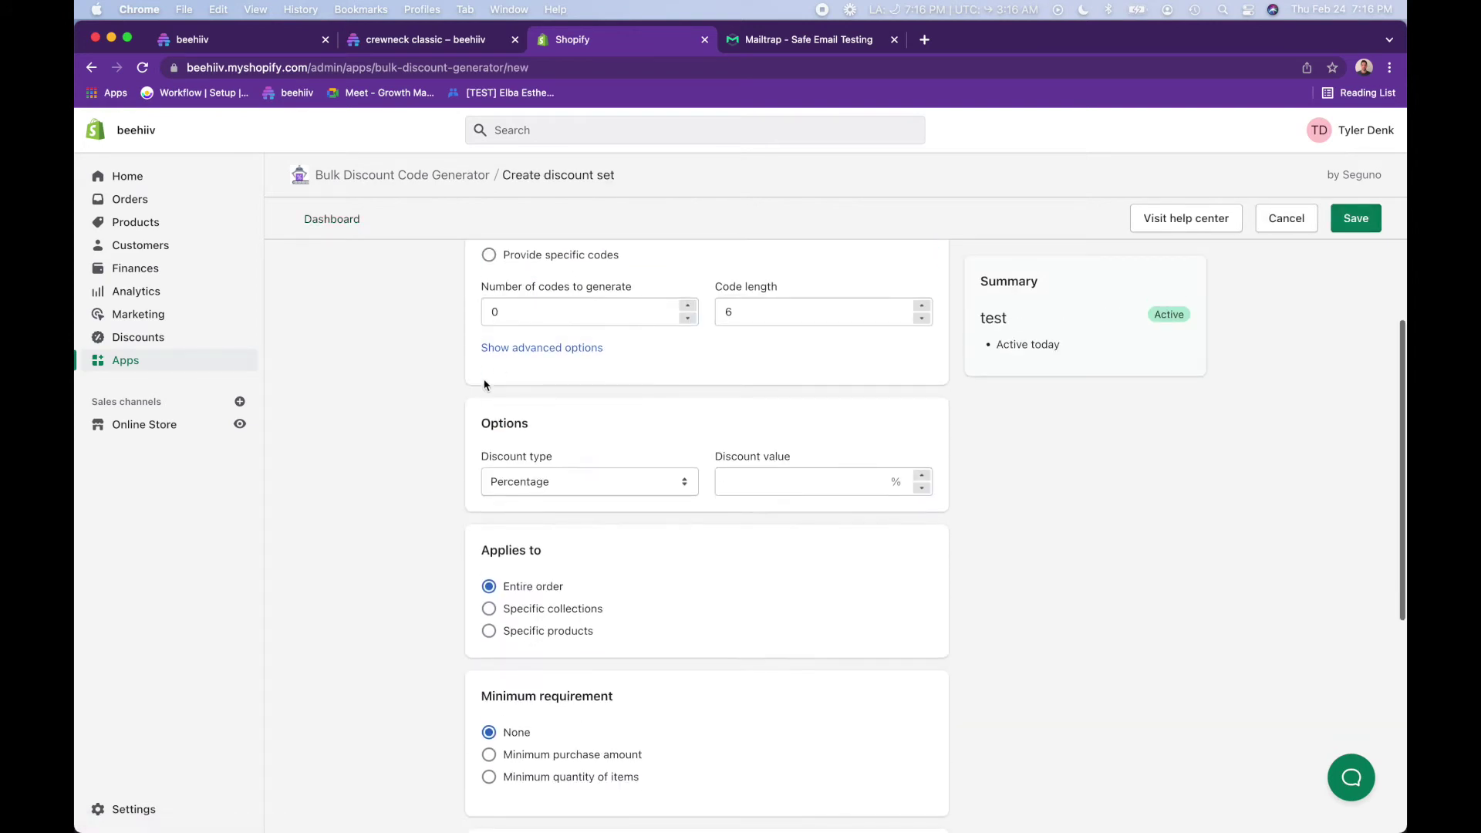
click(511, 311)
key(BackSpace)
text(100)
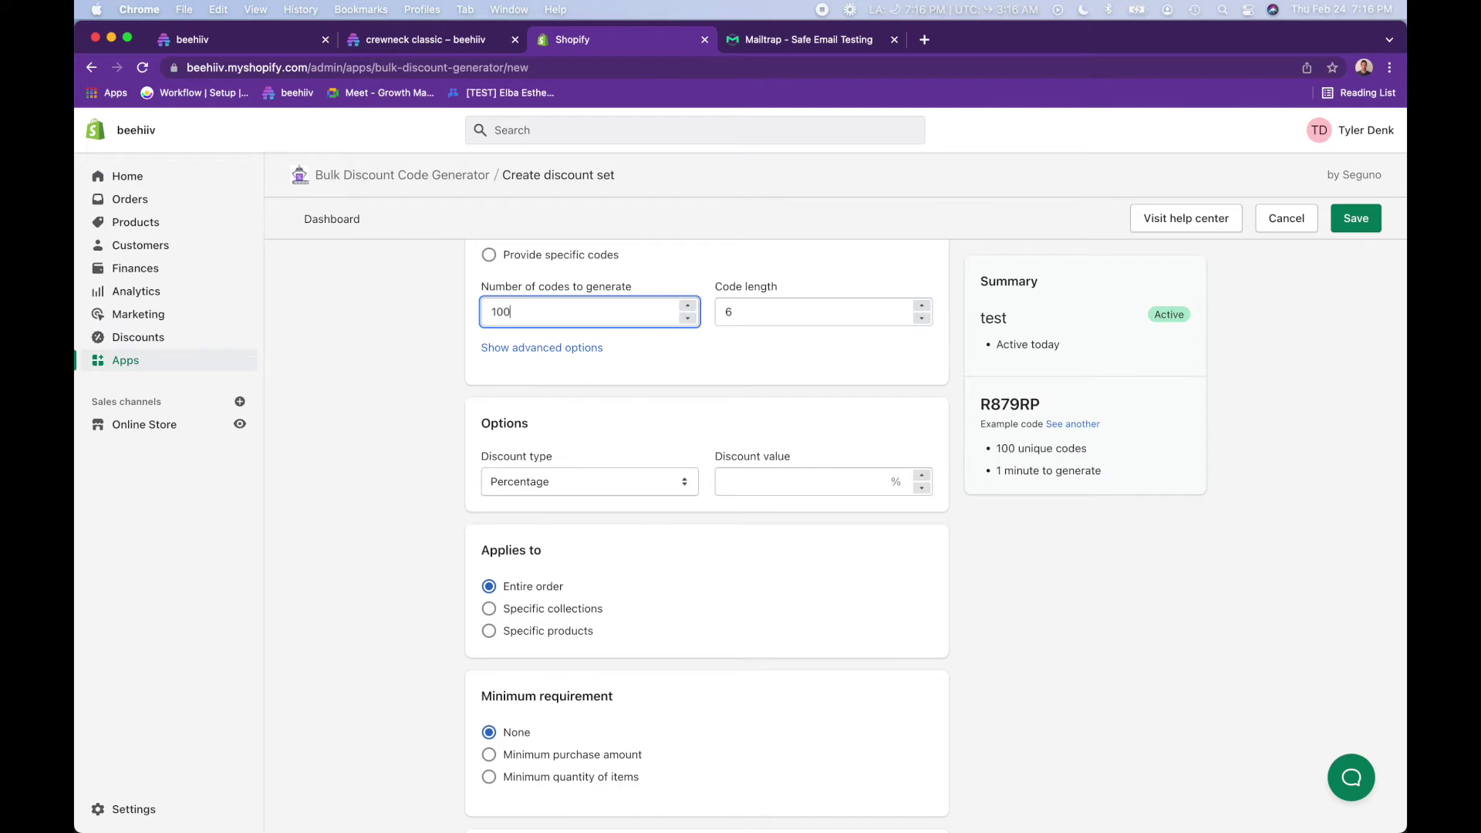
- Set the discount value to 98% off the entire order and save the set
scroll(491, 392, down, 1)
click(768, 391)
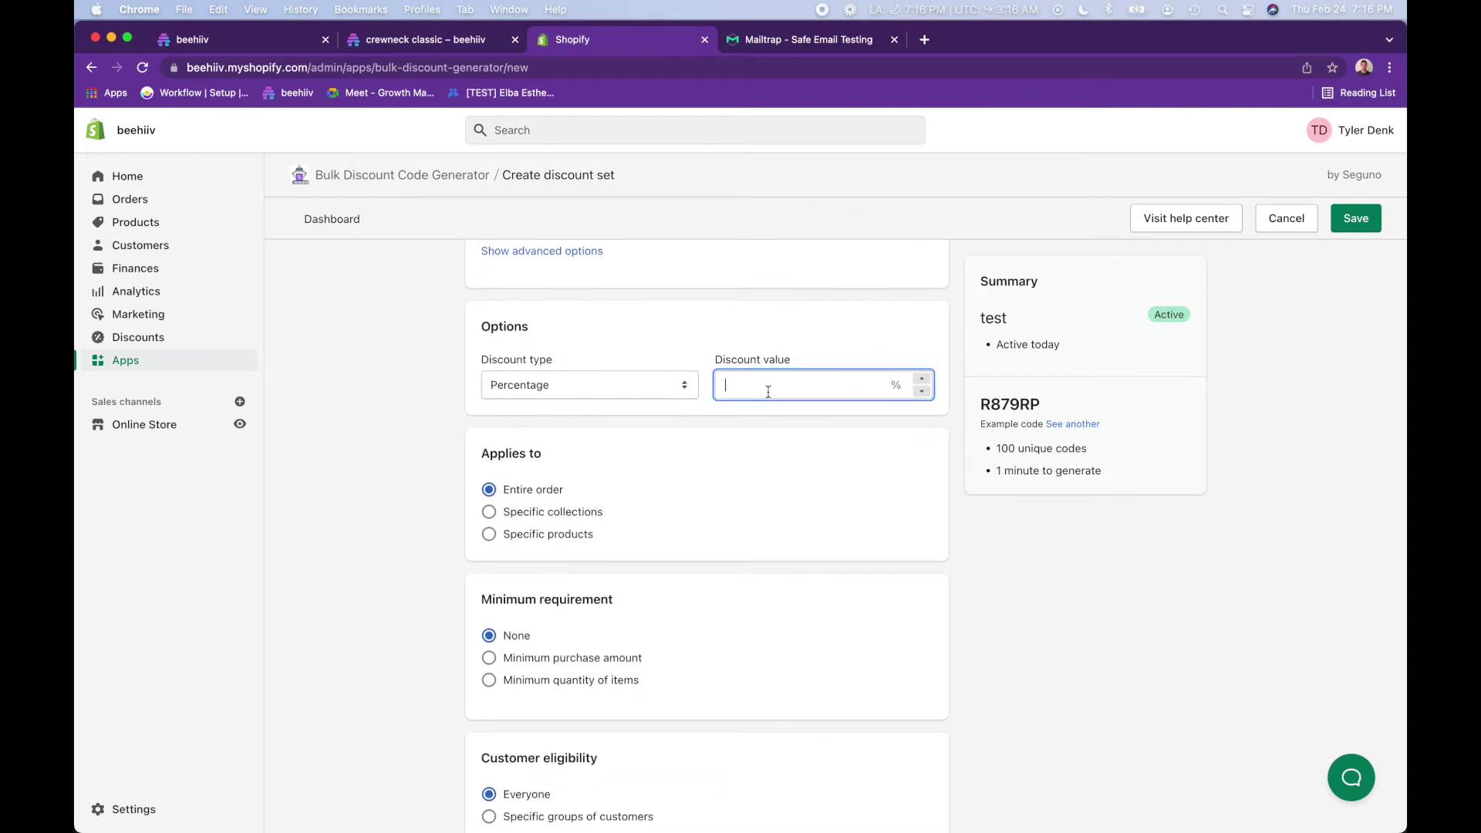
text(98)
scroll(768, 391, down, 4)
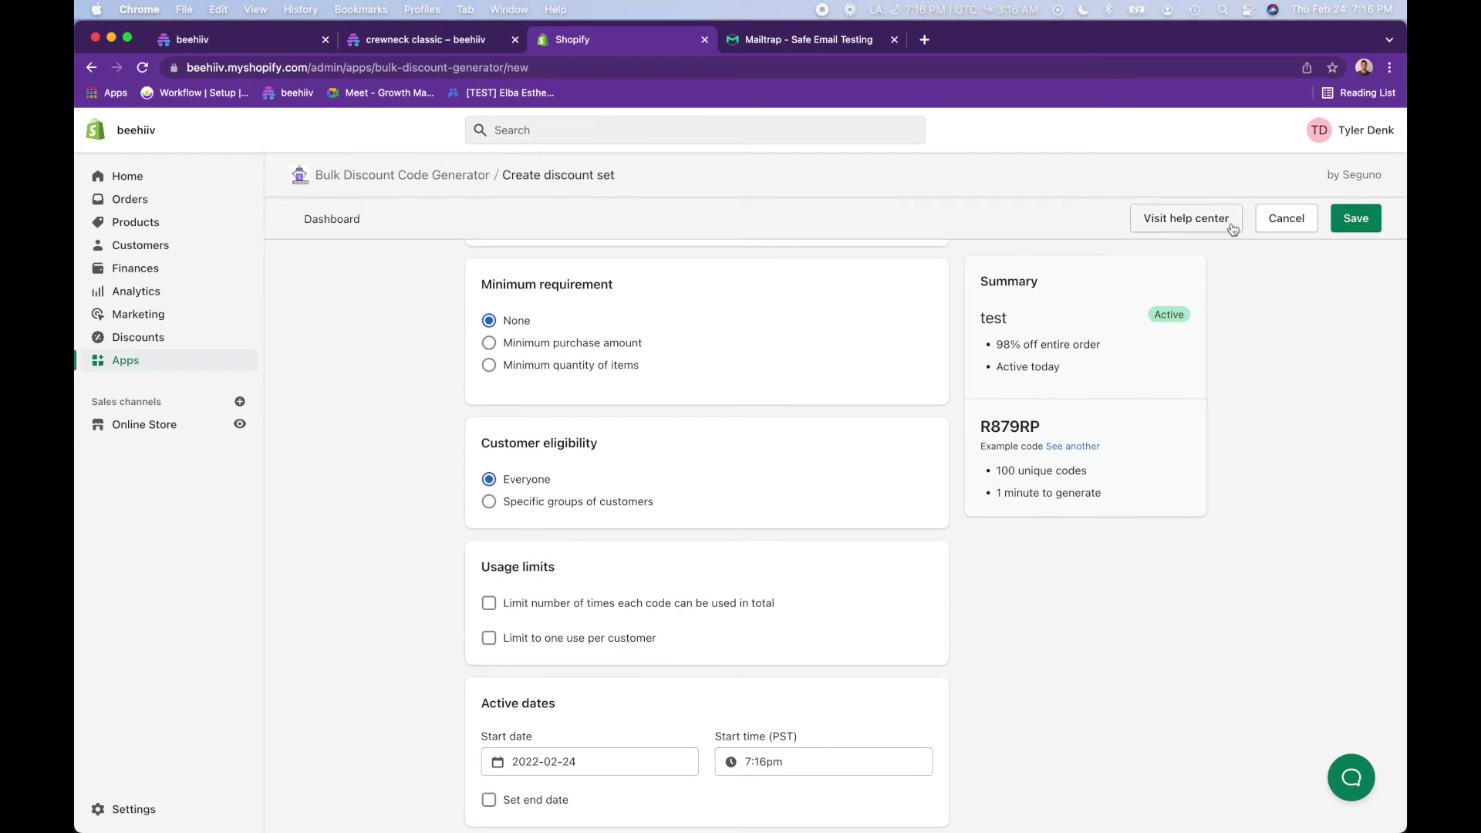
click(1362, 222)
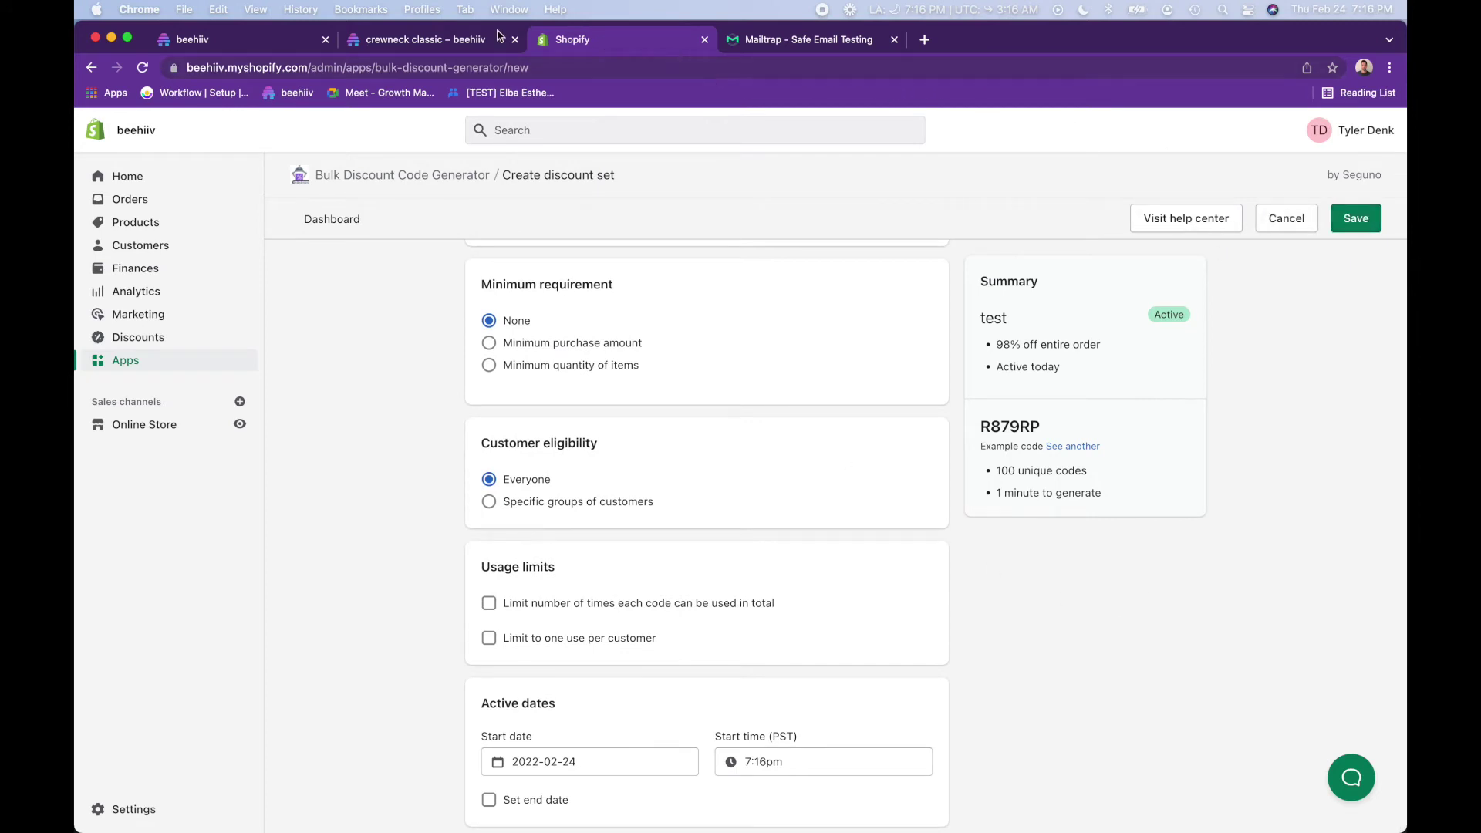
click(422, 42)
- Bulk-upload promo codes for the crewneck milestone from the discount codes CSV in Downloads
click(278, 43)
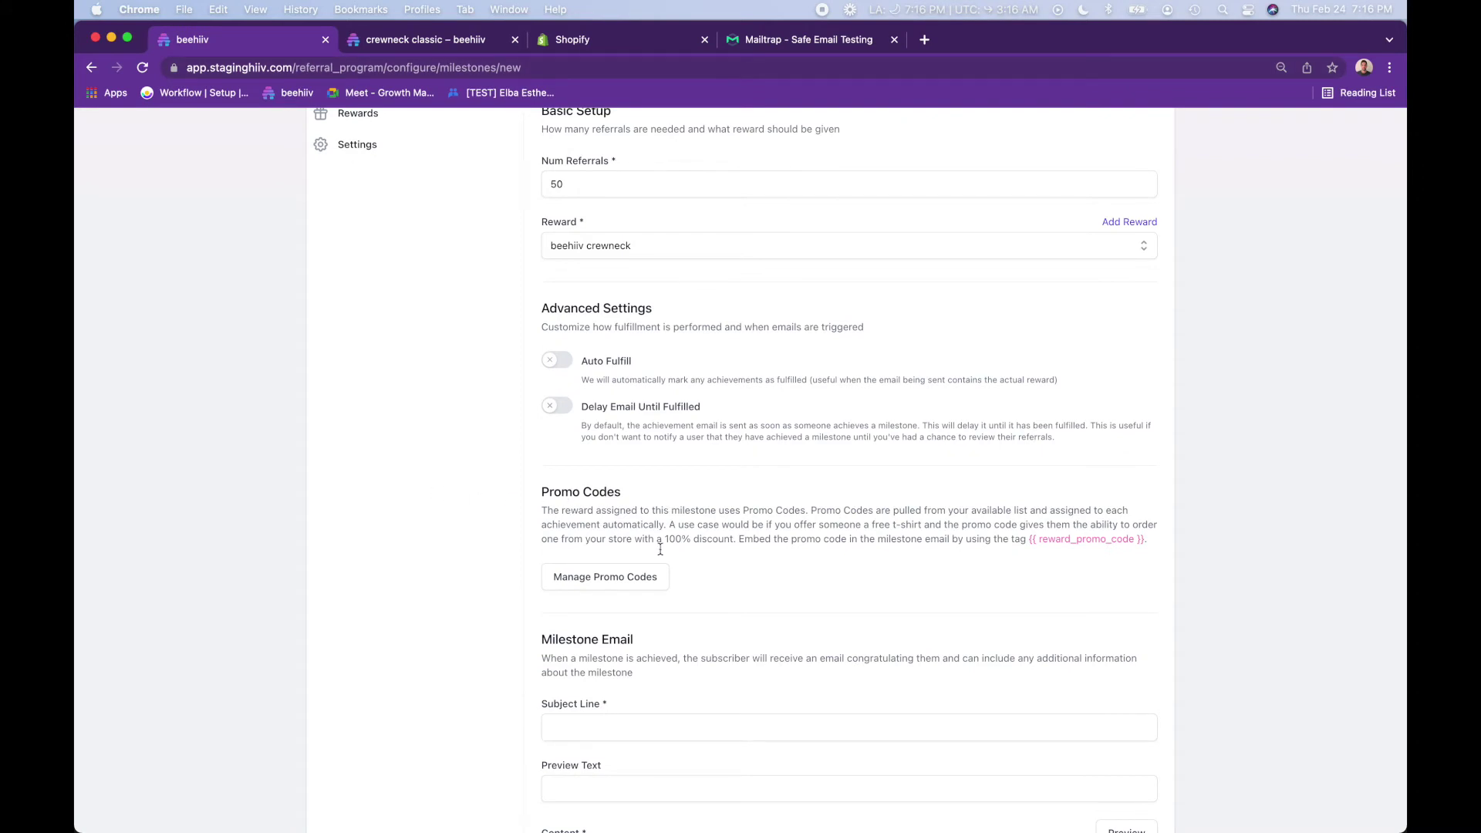
click(627, 590)
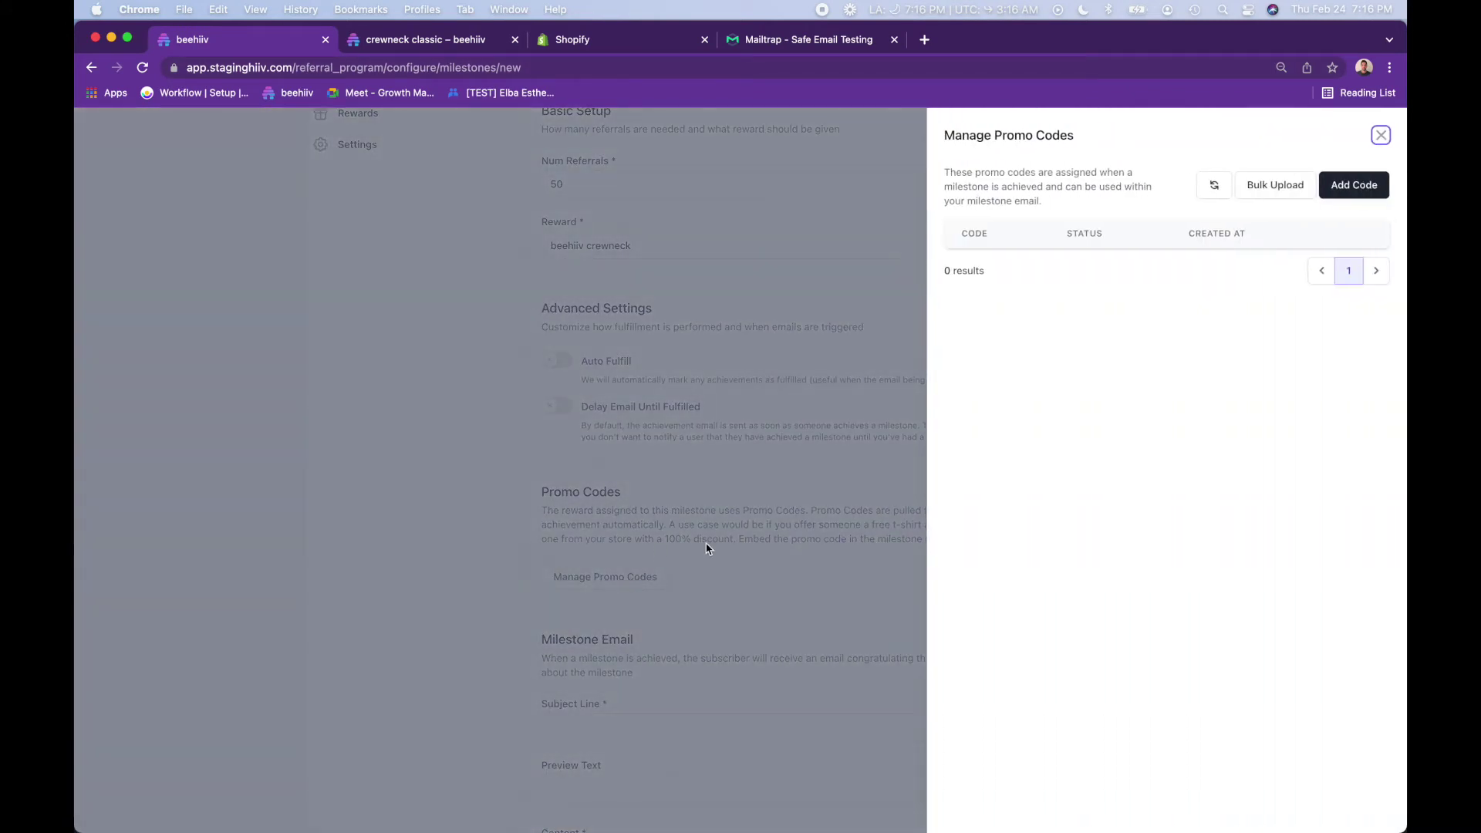
click(1275, 186)
click(992, 202)
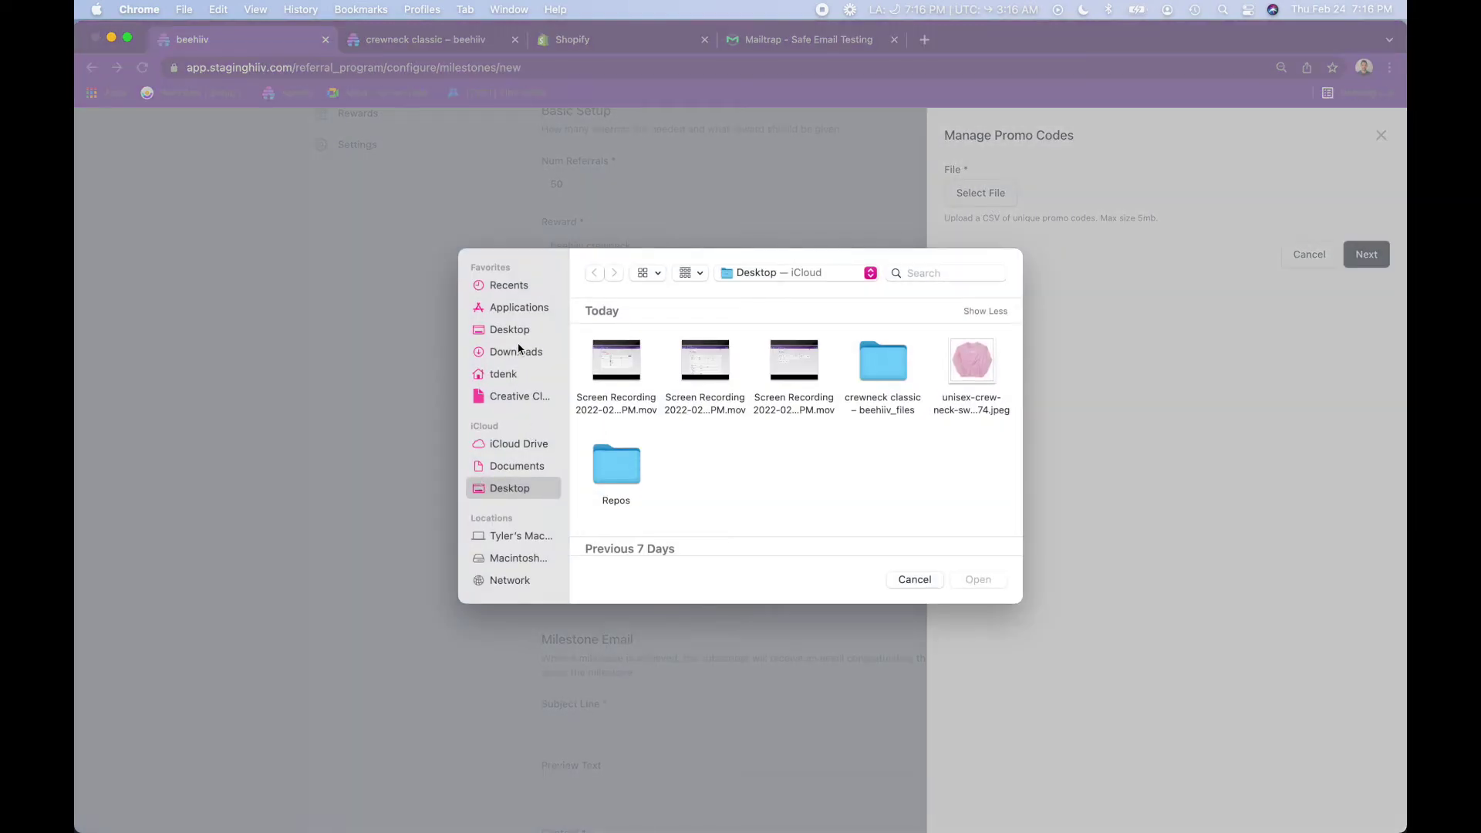
click(517, 351)
double_click(600, 368)
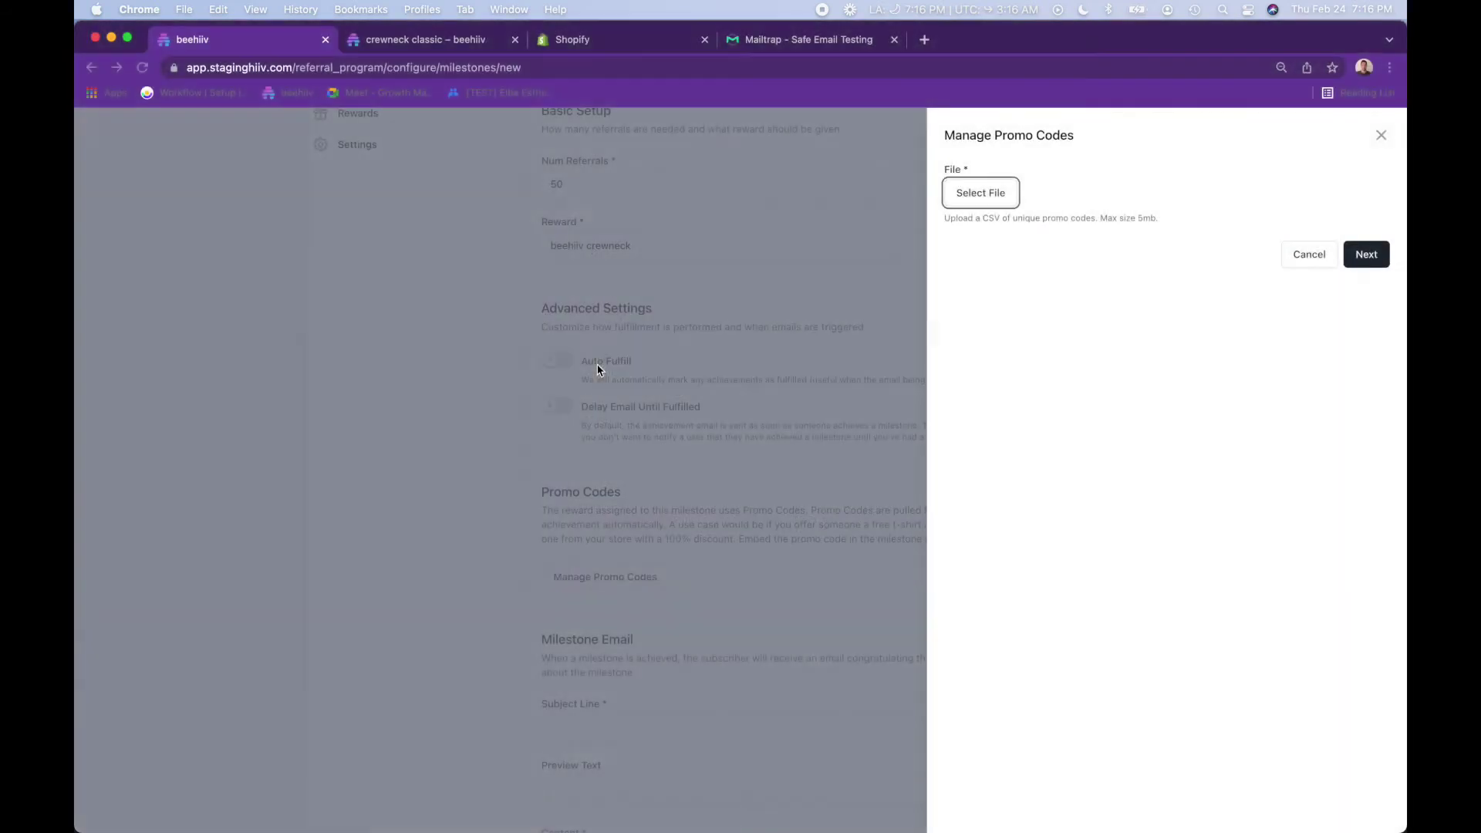
click(1366, 255)
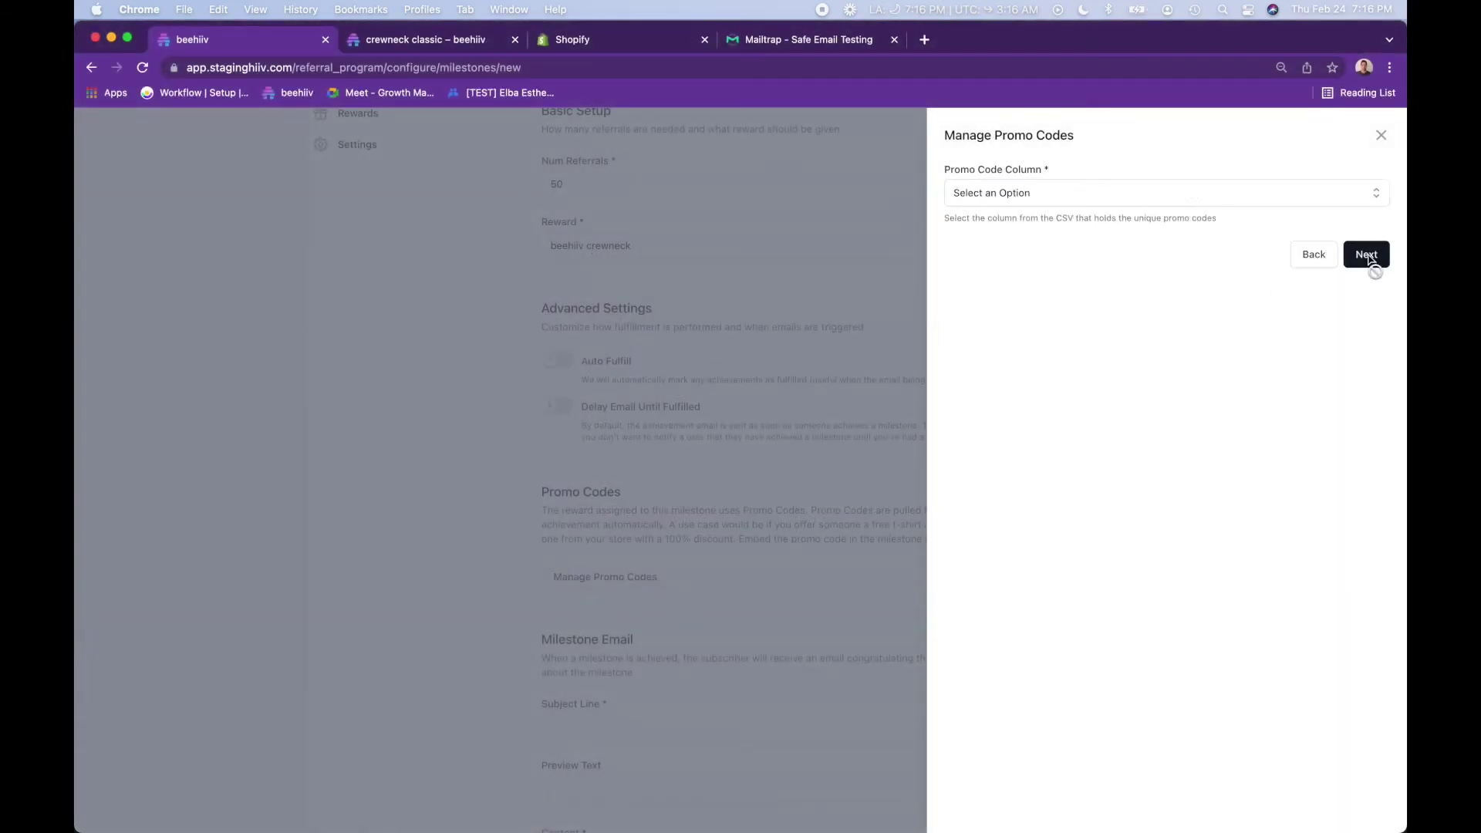
- Map the CSV's Code column, upload the promo codes, and confirm they're Not Assigned
click(1178, 191)
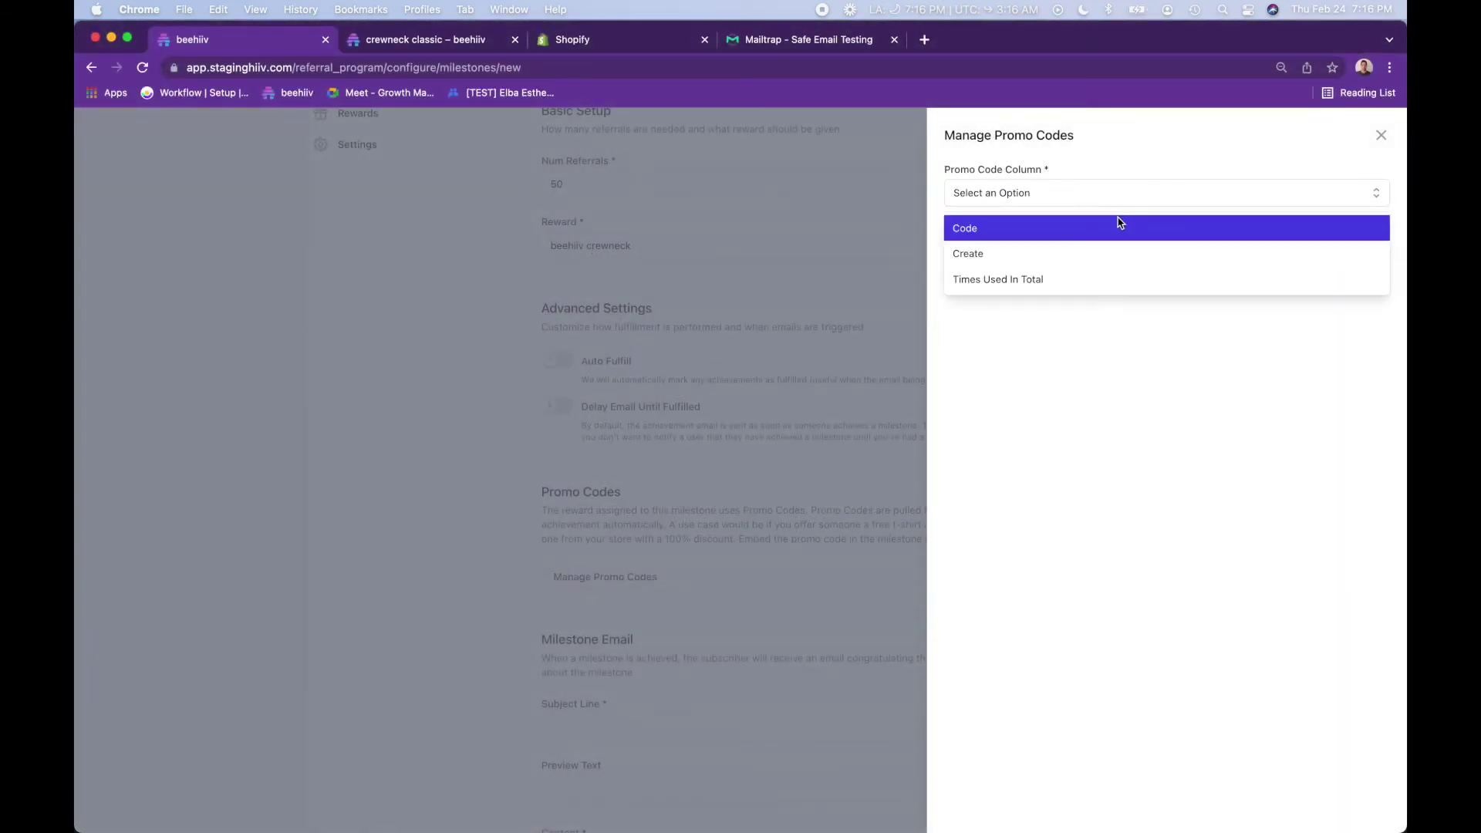
click(1118, 225)
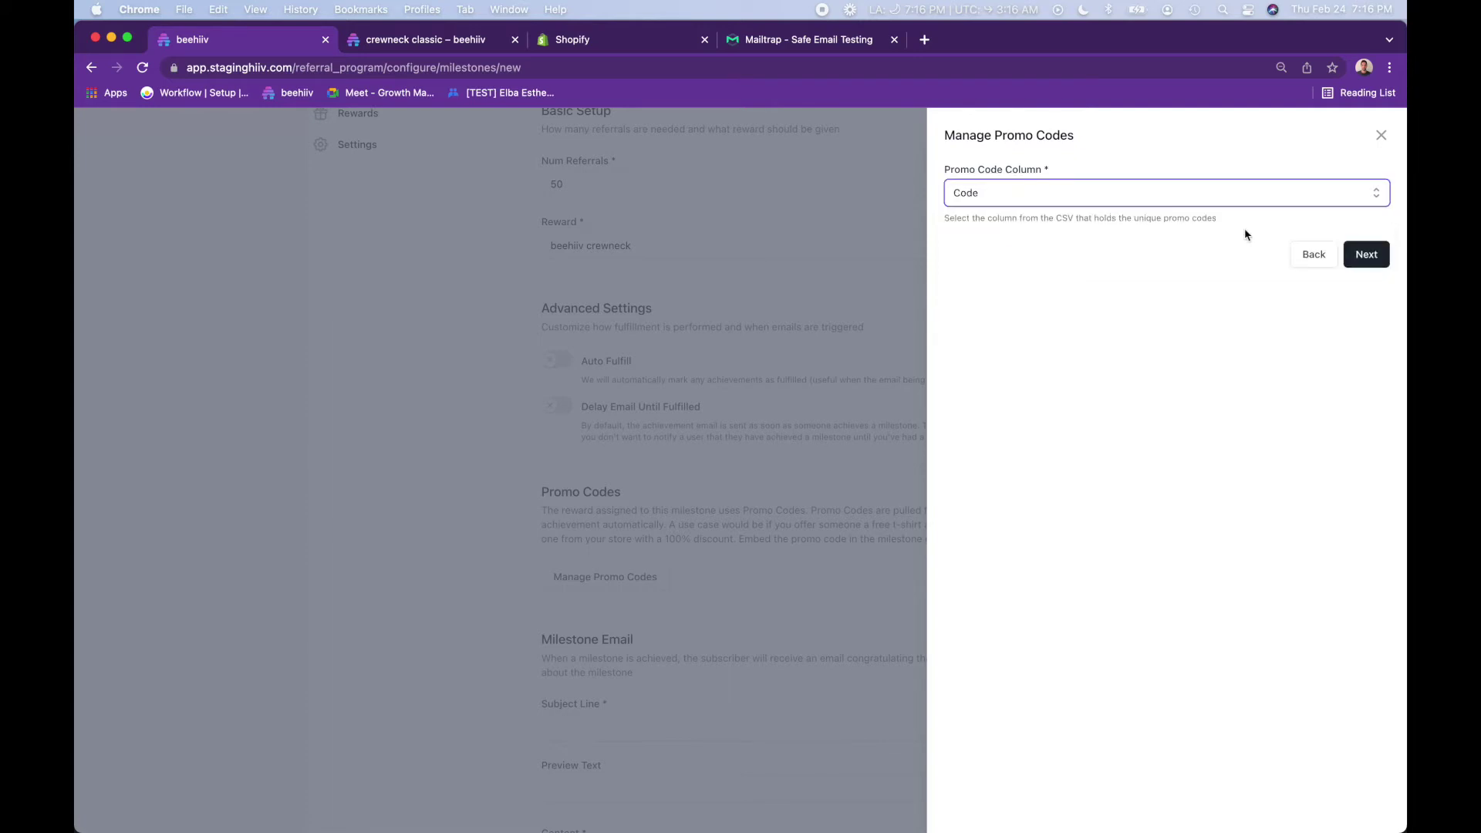
click(1364, 257)
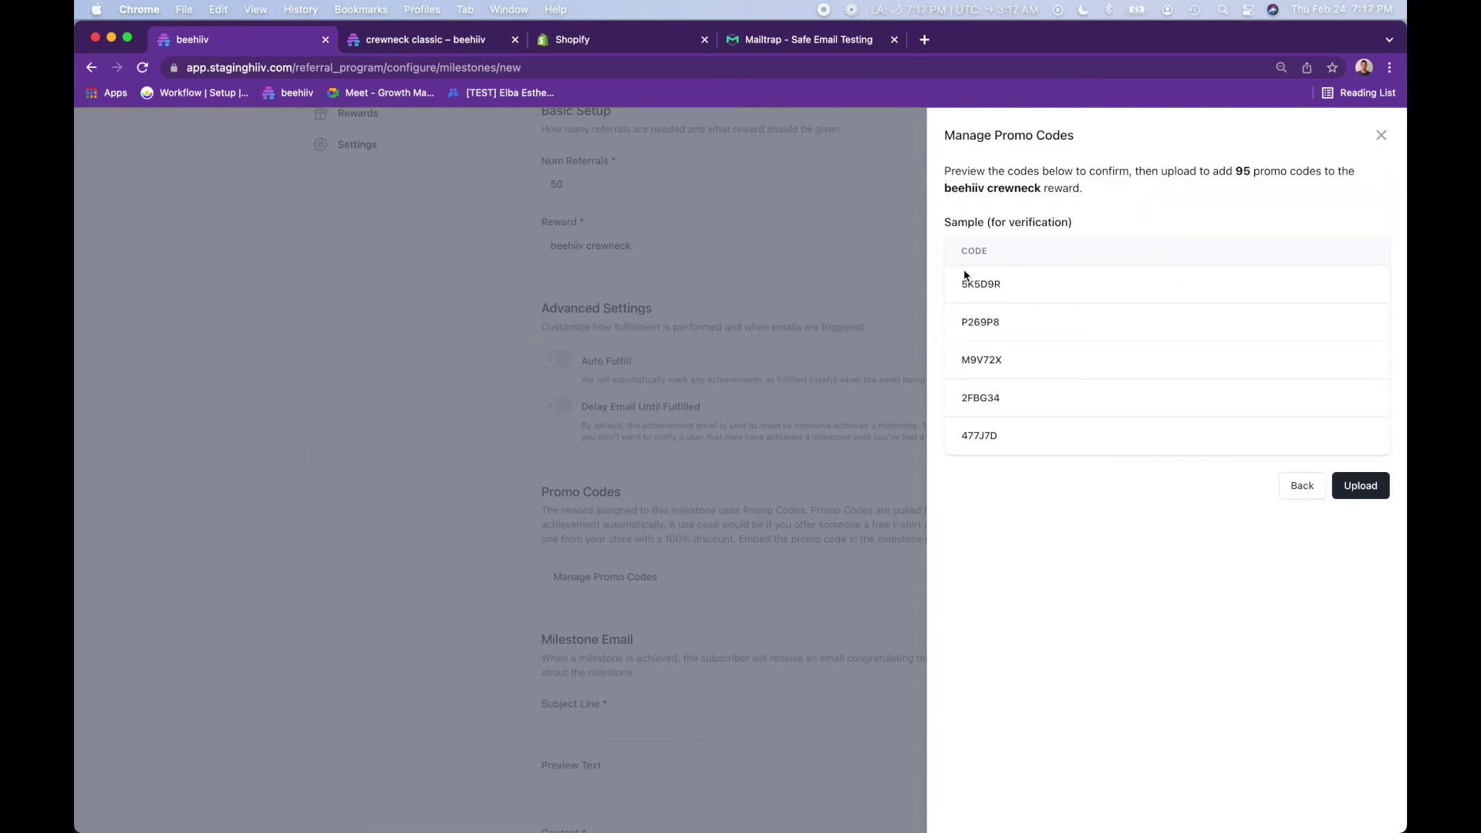
click(1370, 497)
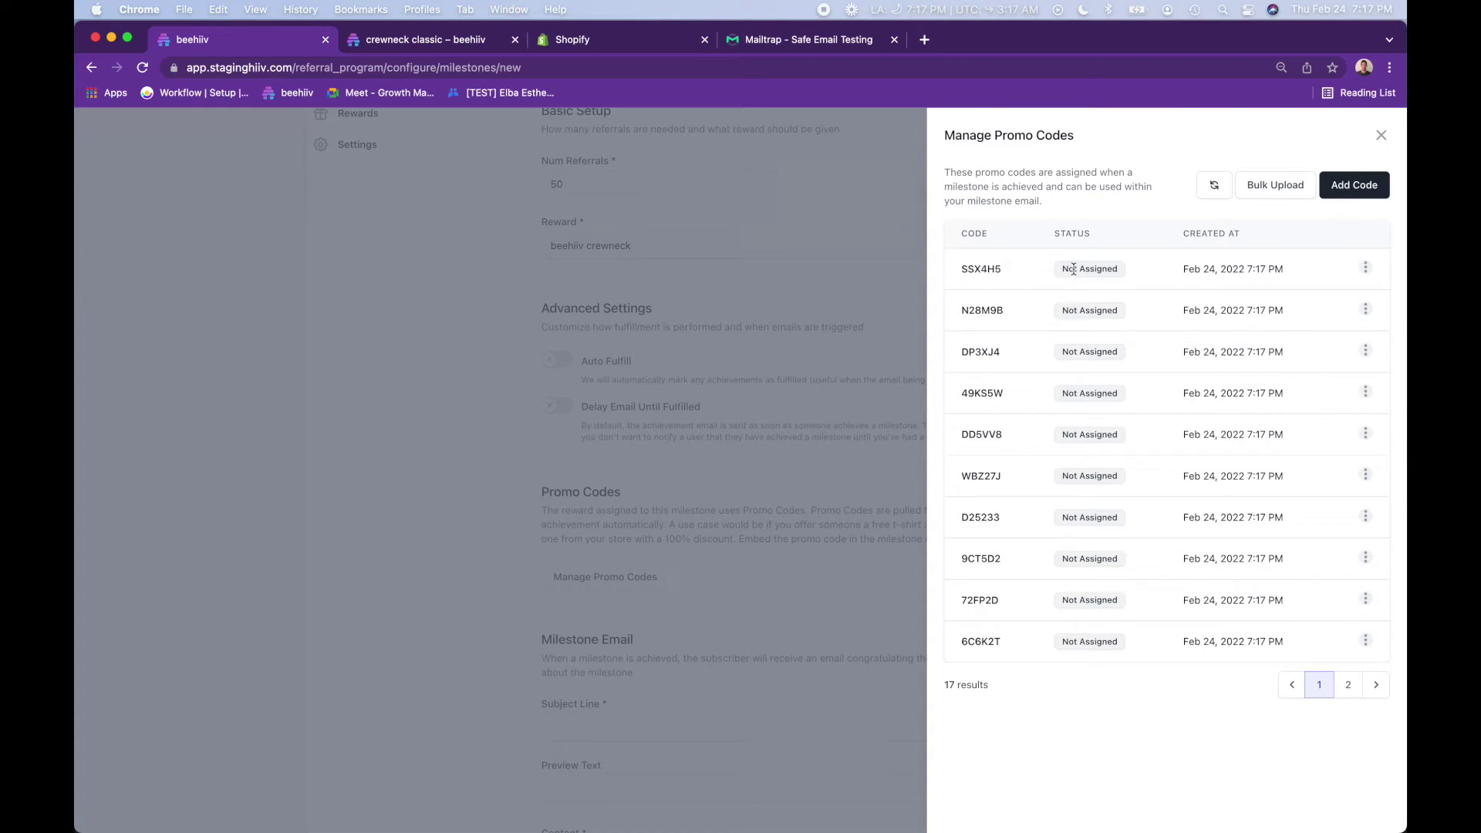
drag(1063, 269, 1117, 271)
click(1382, 136)
- Set subject 'Congrats on your new crewneck' and preview text 'Thanks for sharing with 50 readers'
scroll(836, 558, down, 5)
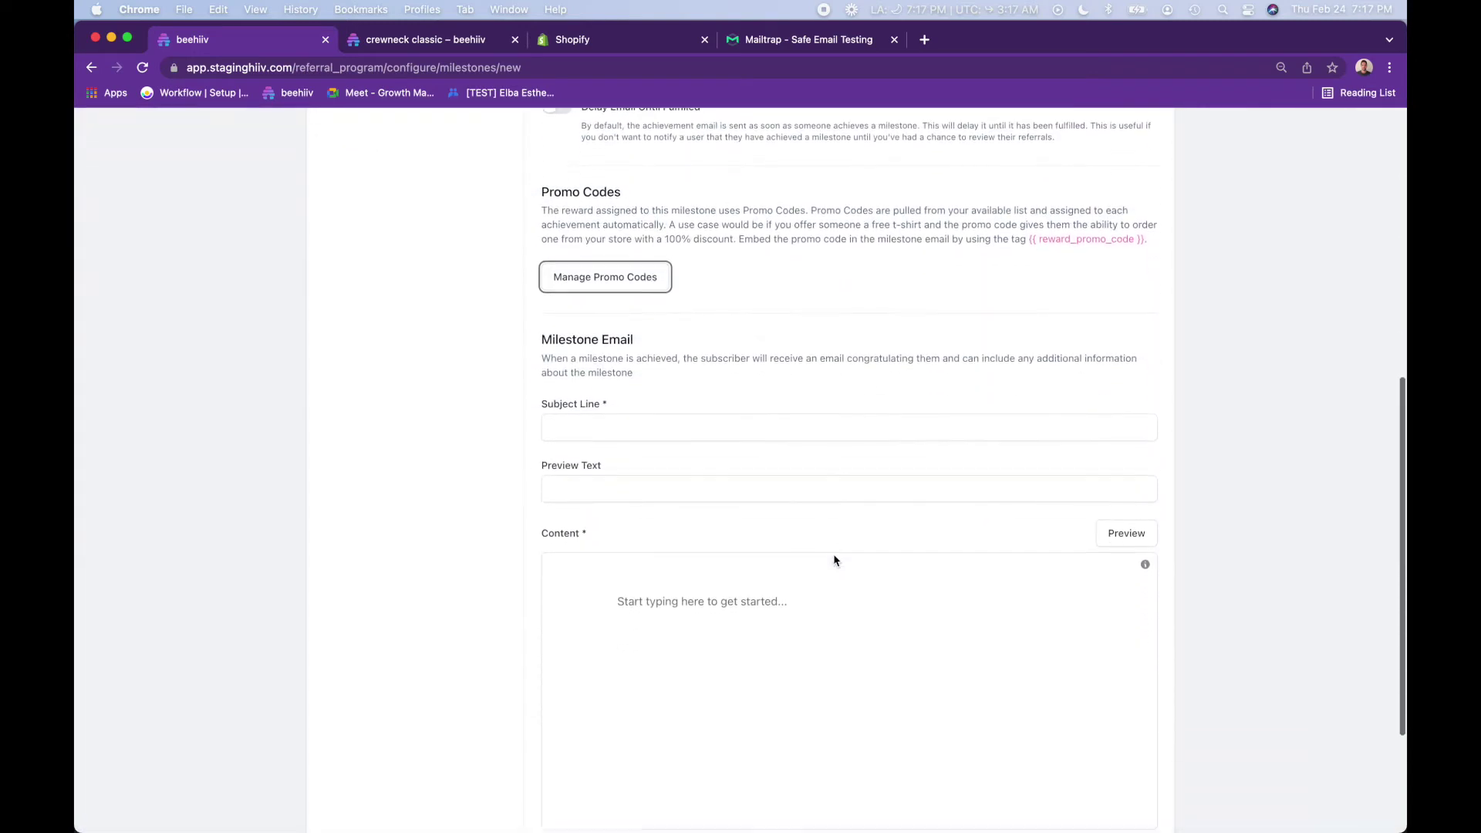
click(648, 407)
text(Congrats)
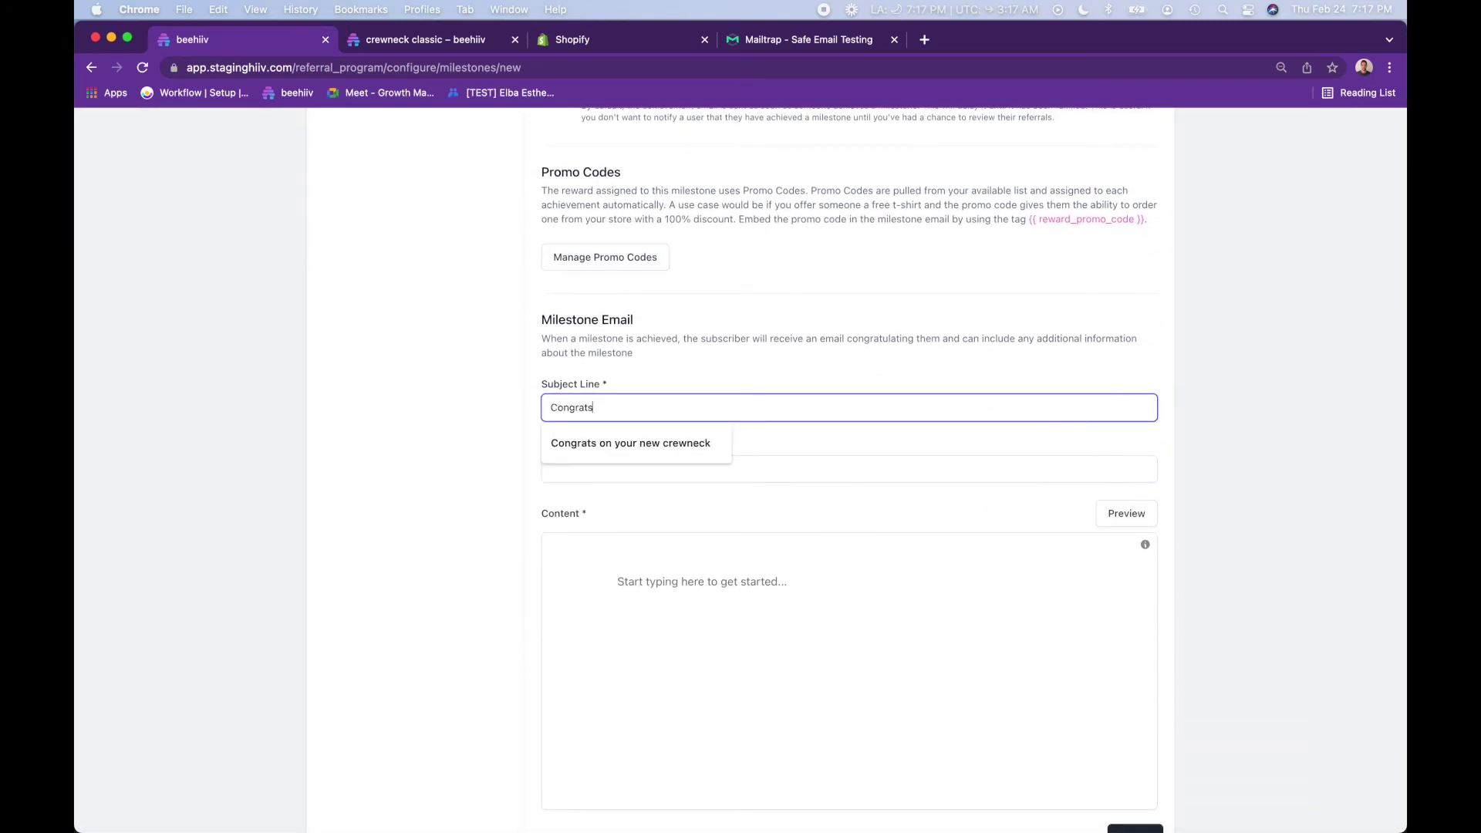
key(Down)
key(Return)
key(Tab)
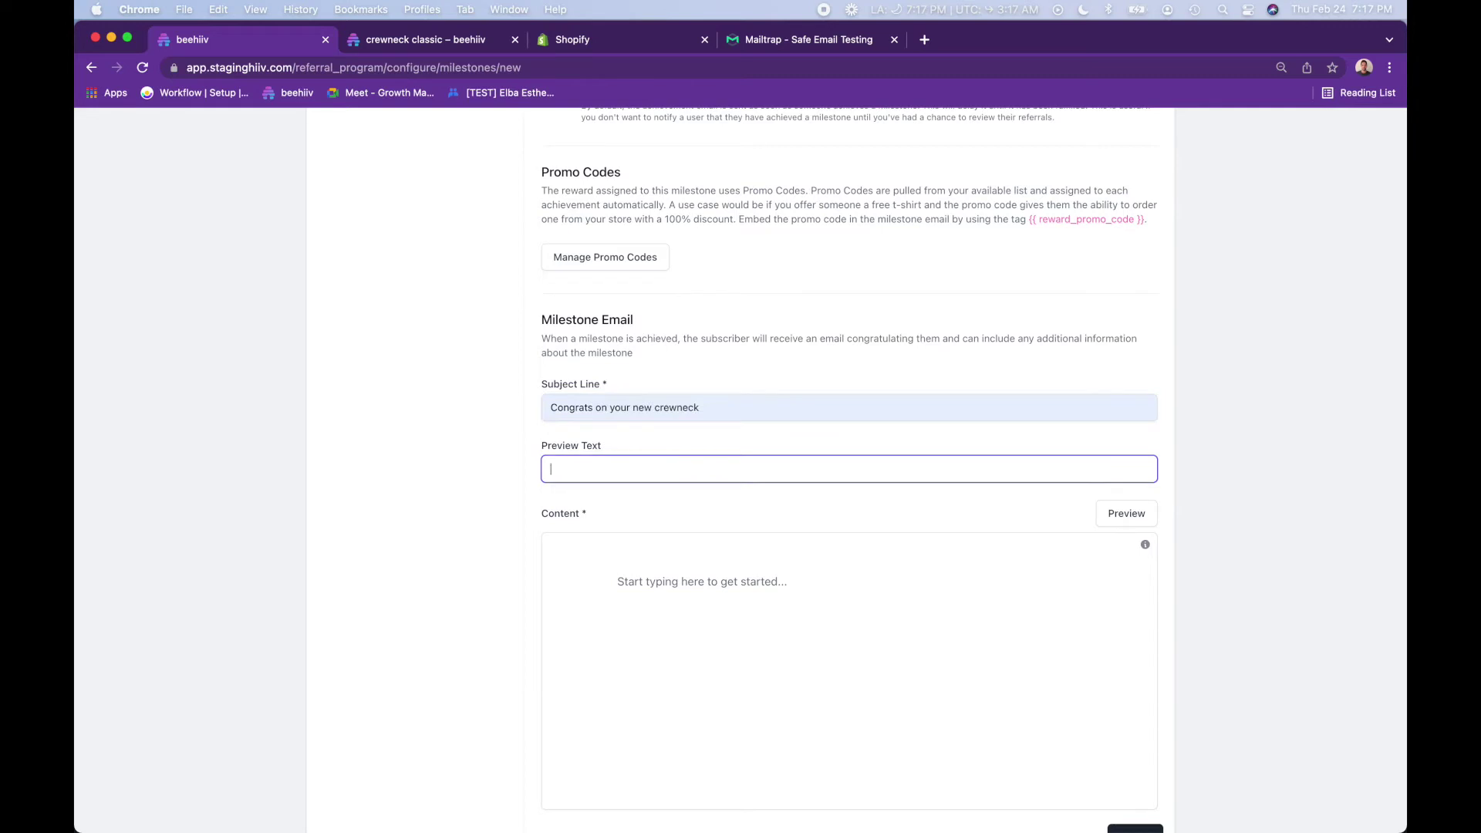
key(Down)
key(Down)
key(Down)
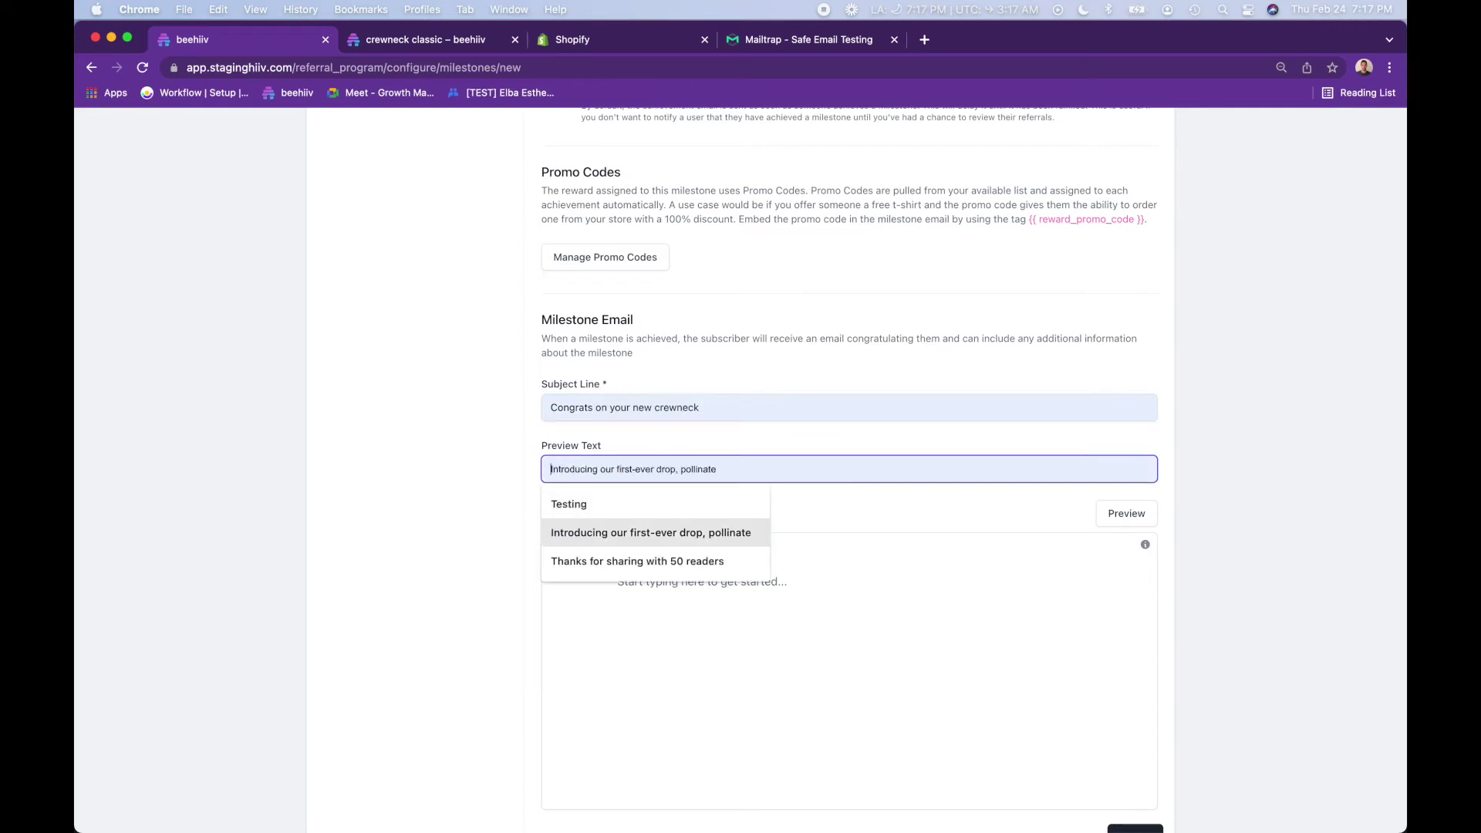
key(Down)
key(Return)
- Paste the prepared congratulations message into the email body
key(super+Tab)
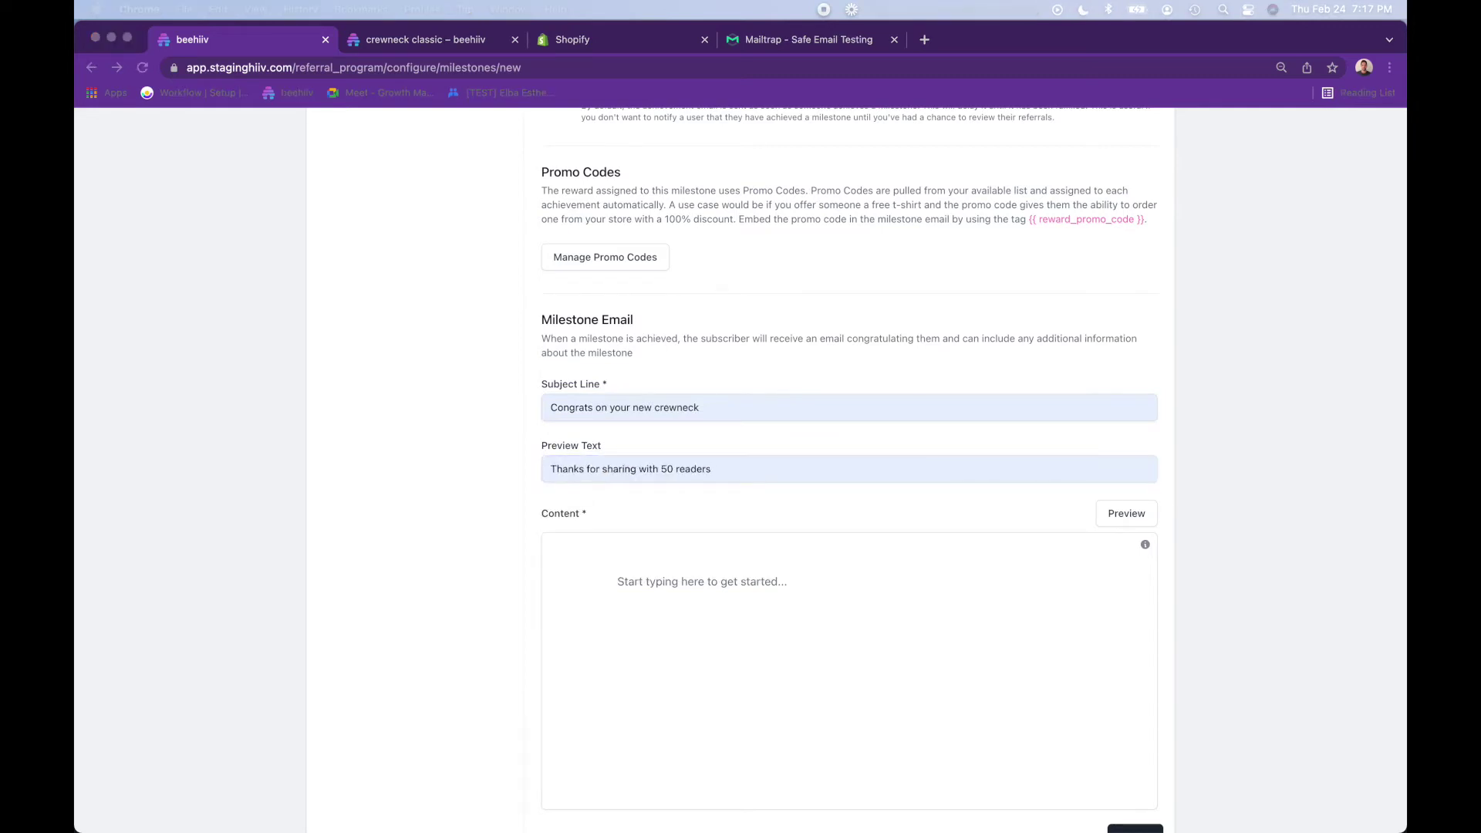
click(767, 600)
text(Congrats on being awesome, order a sweater on us! And use promo code: Enjoy! –The beehiiv team)
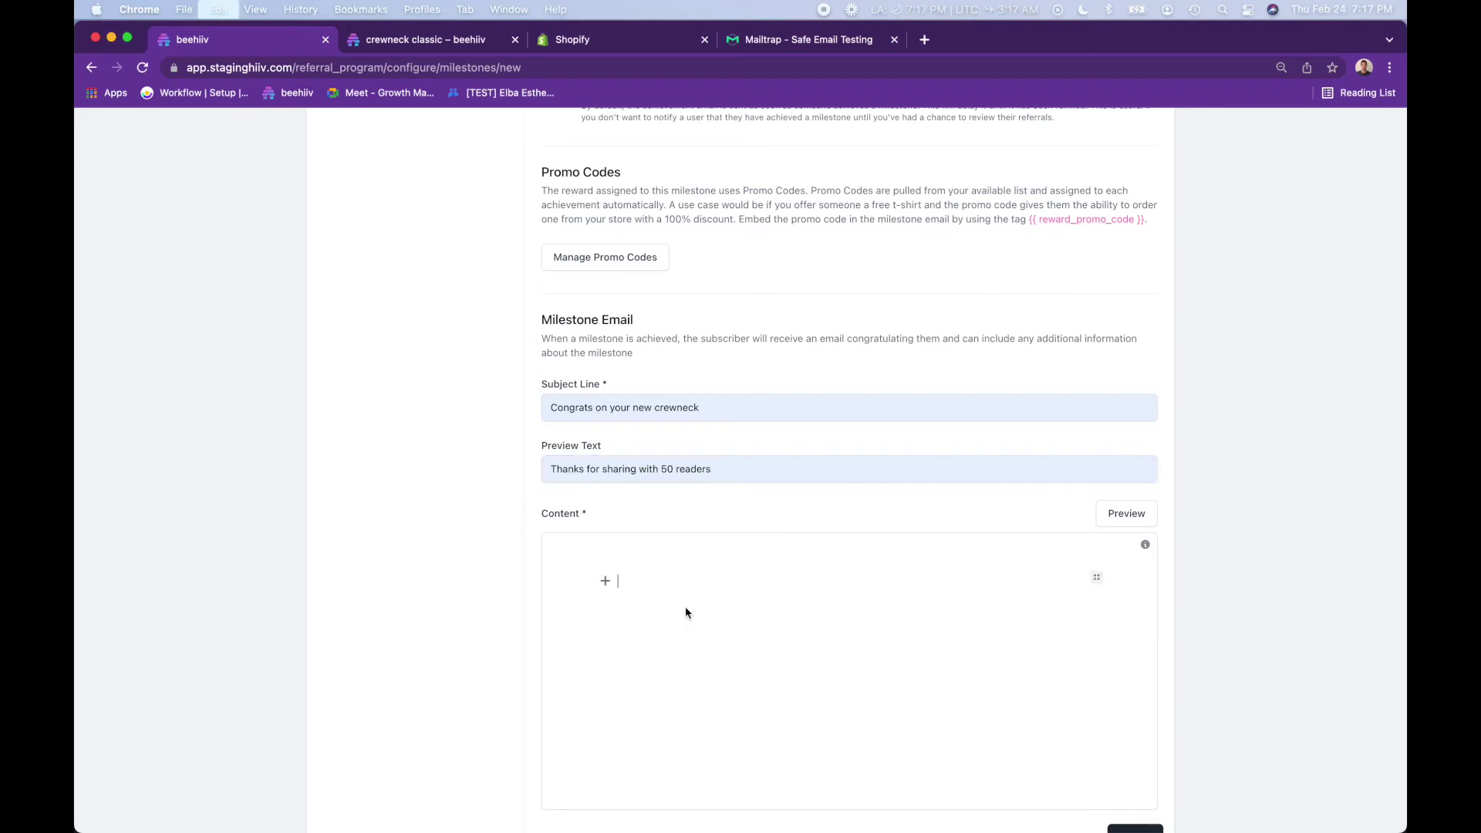
scroll(364, 559, down, 2)
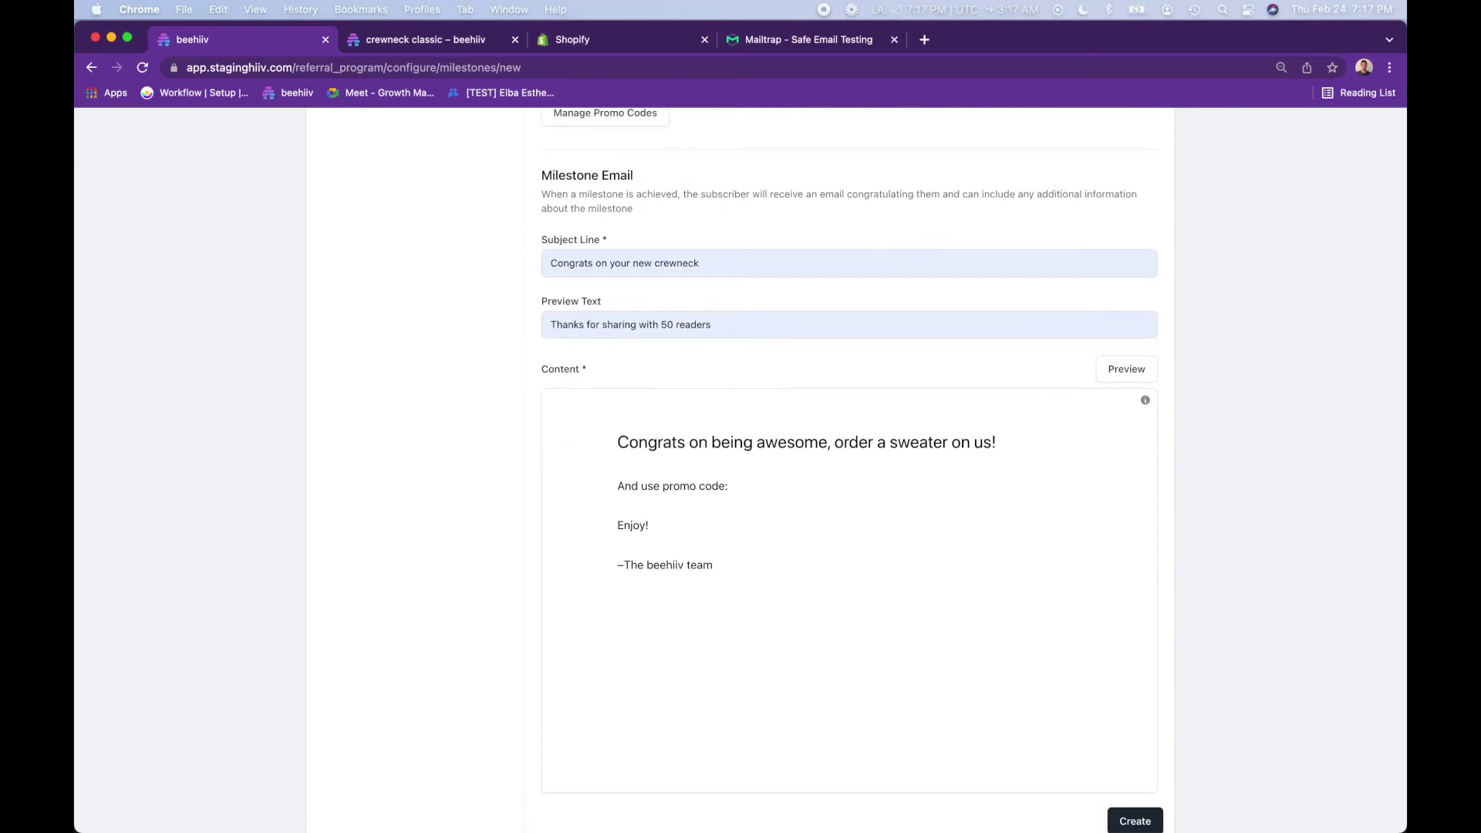
key(super+Tab)
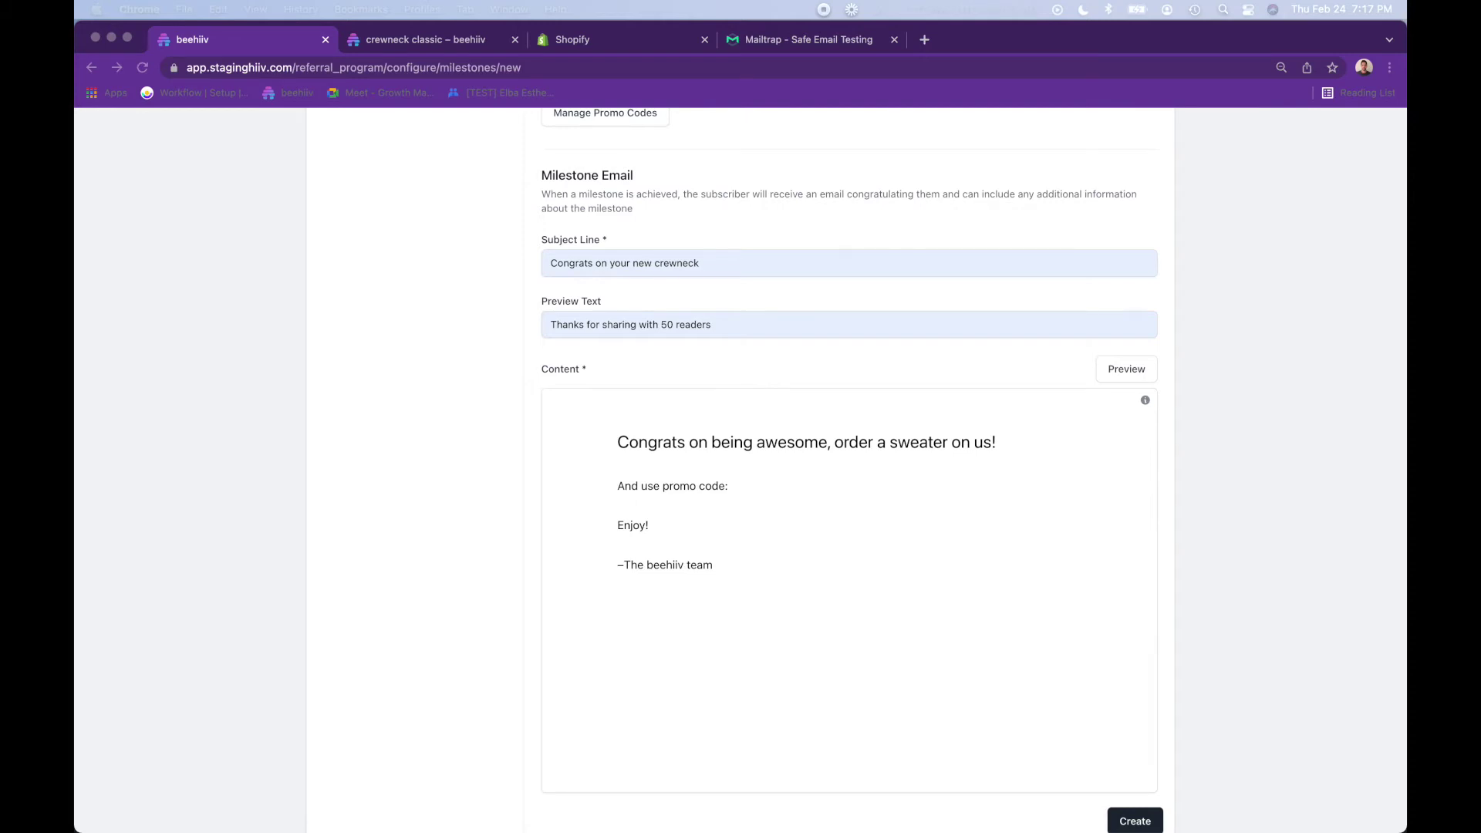
- Insert the pink sweater photo into the email, shrink it and align it left
drag(1404, 571, 744, 466)
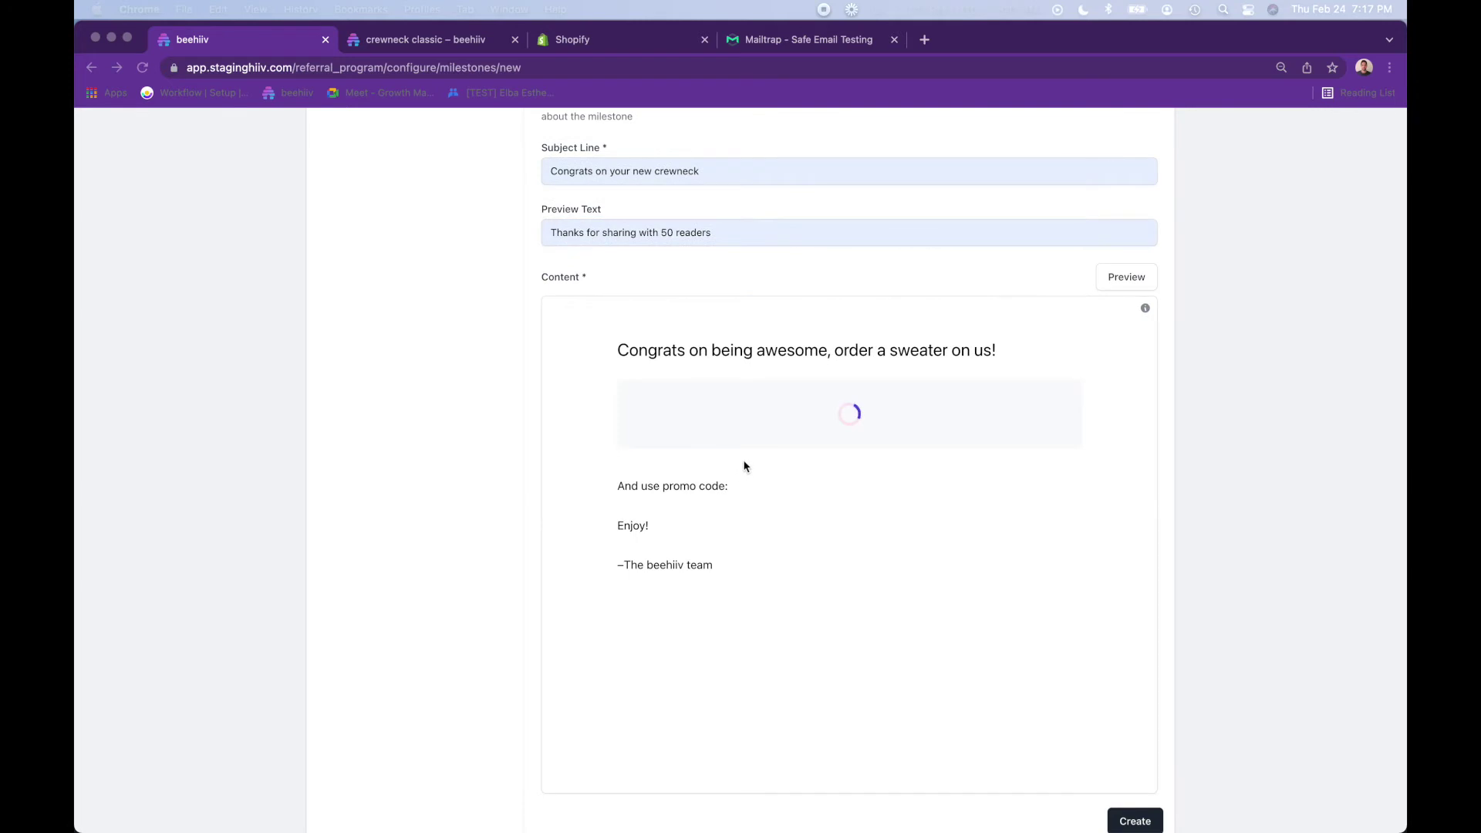
scroll(918, 396, up, 3)
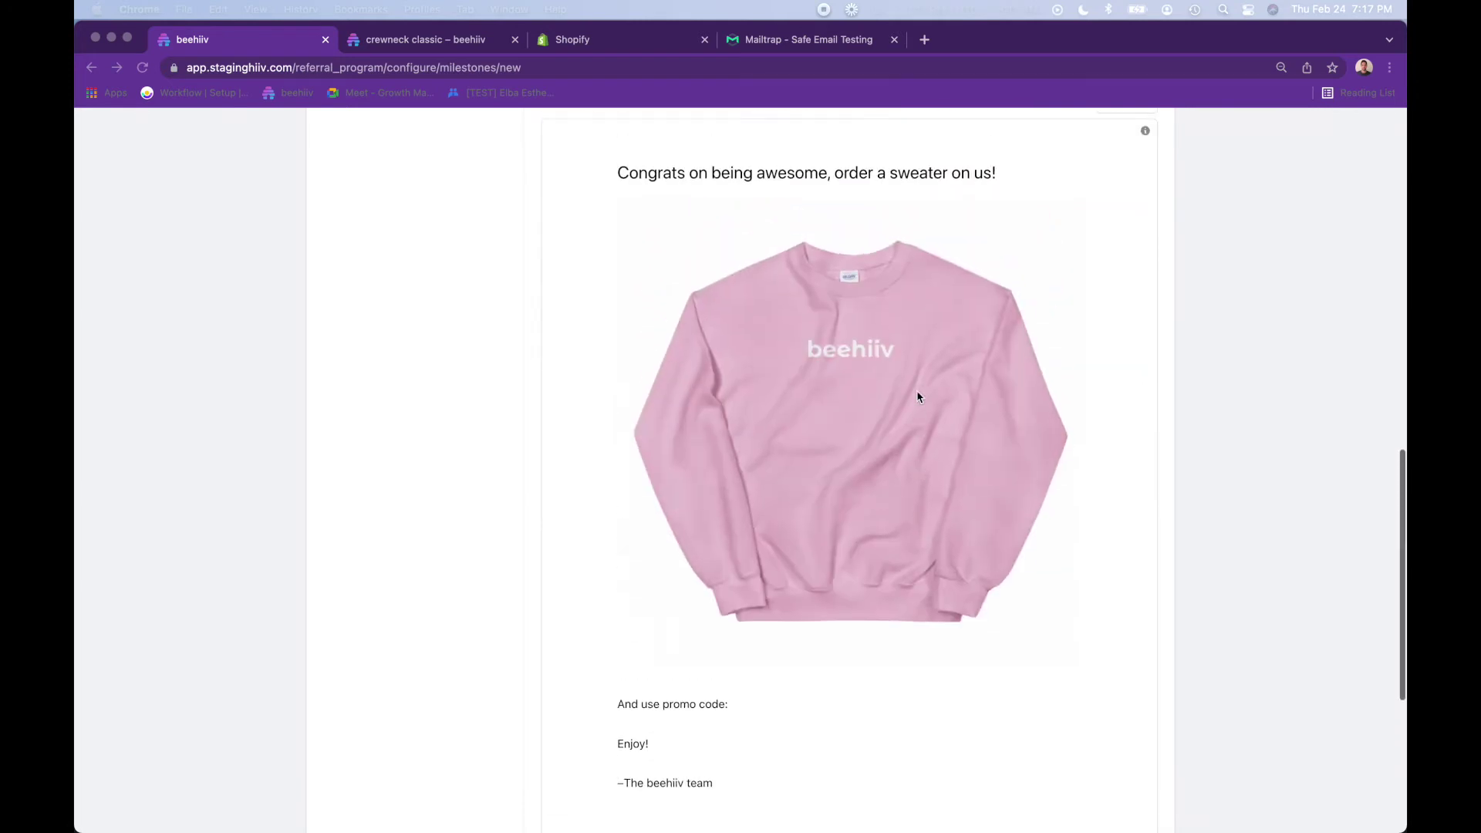
click(1102, 205)
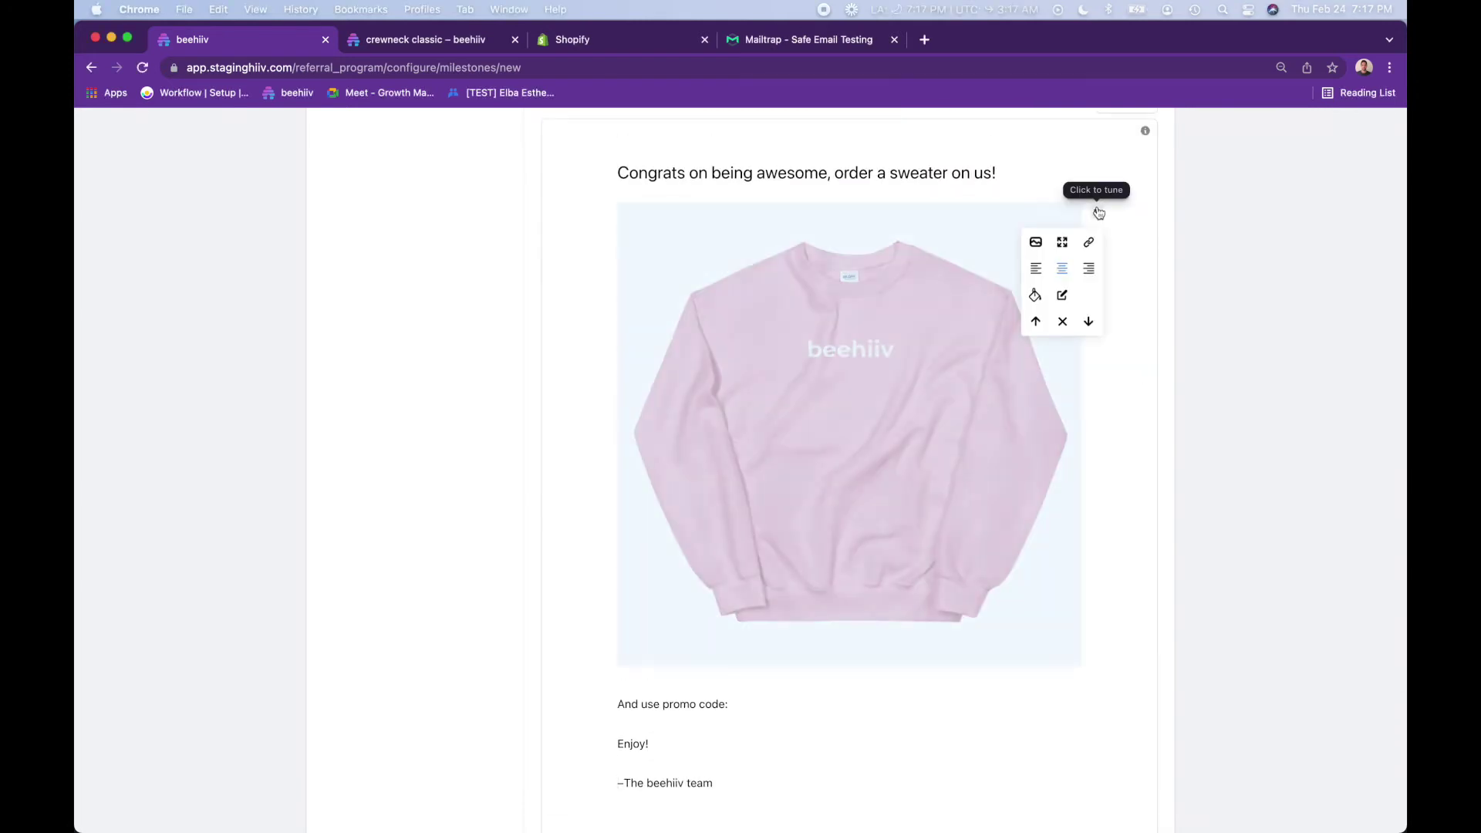
click(1063, 242)
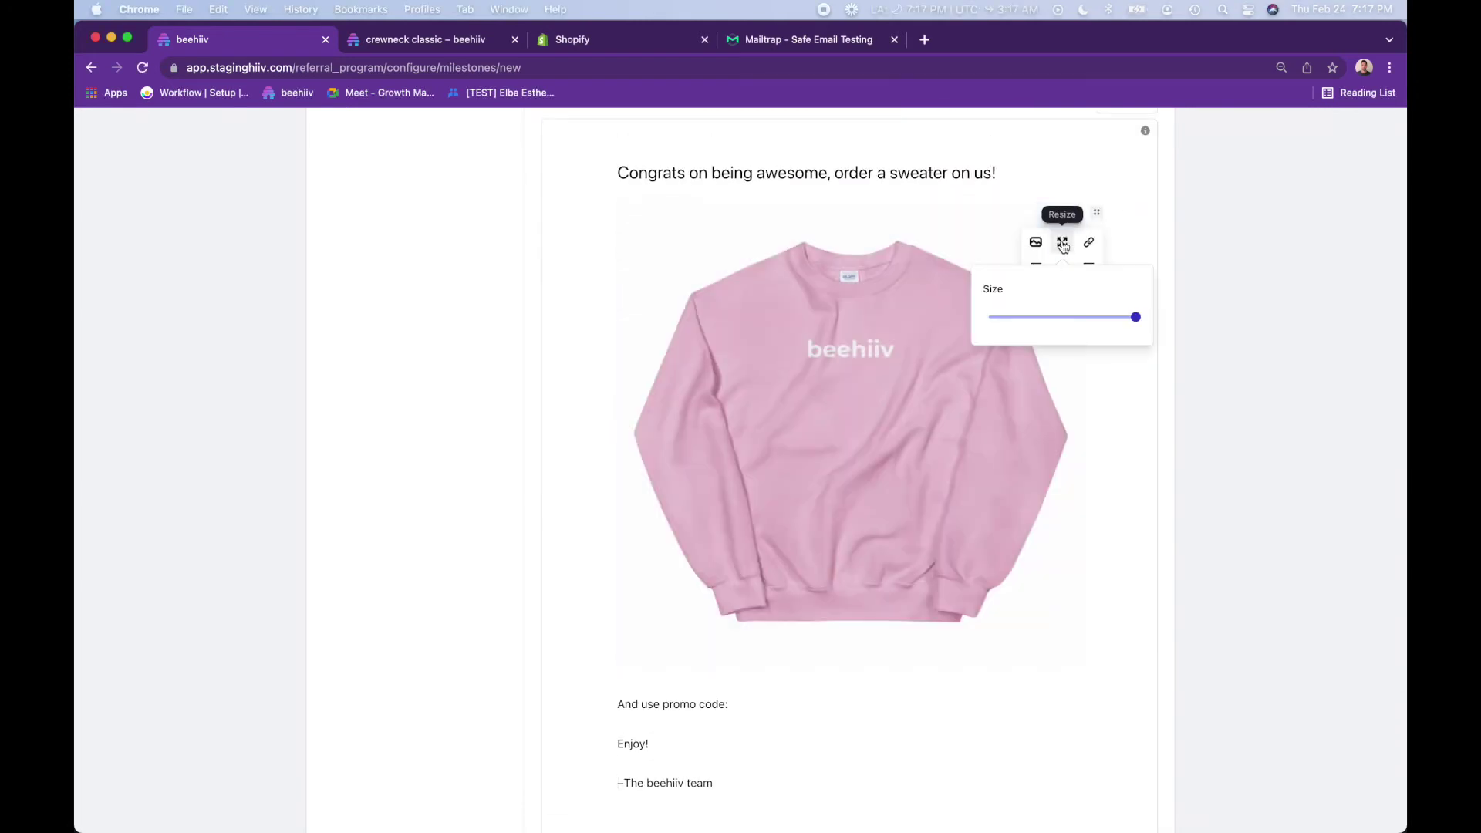
click(1035, 317)
click(1061, 247)
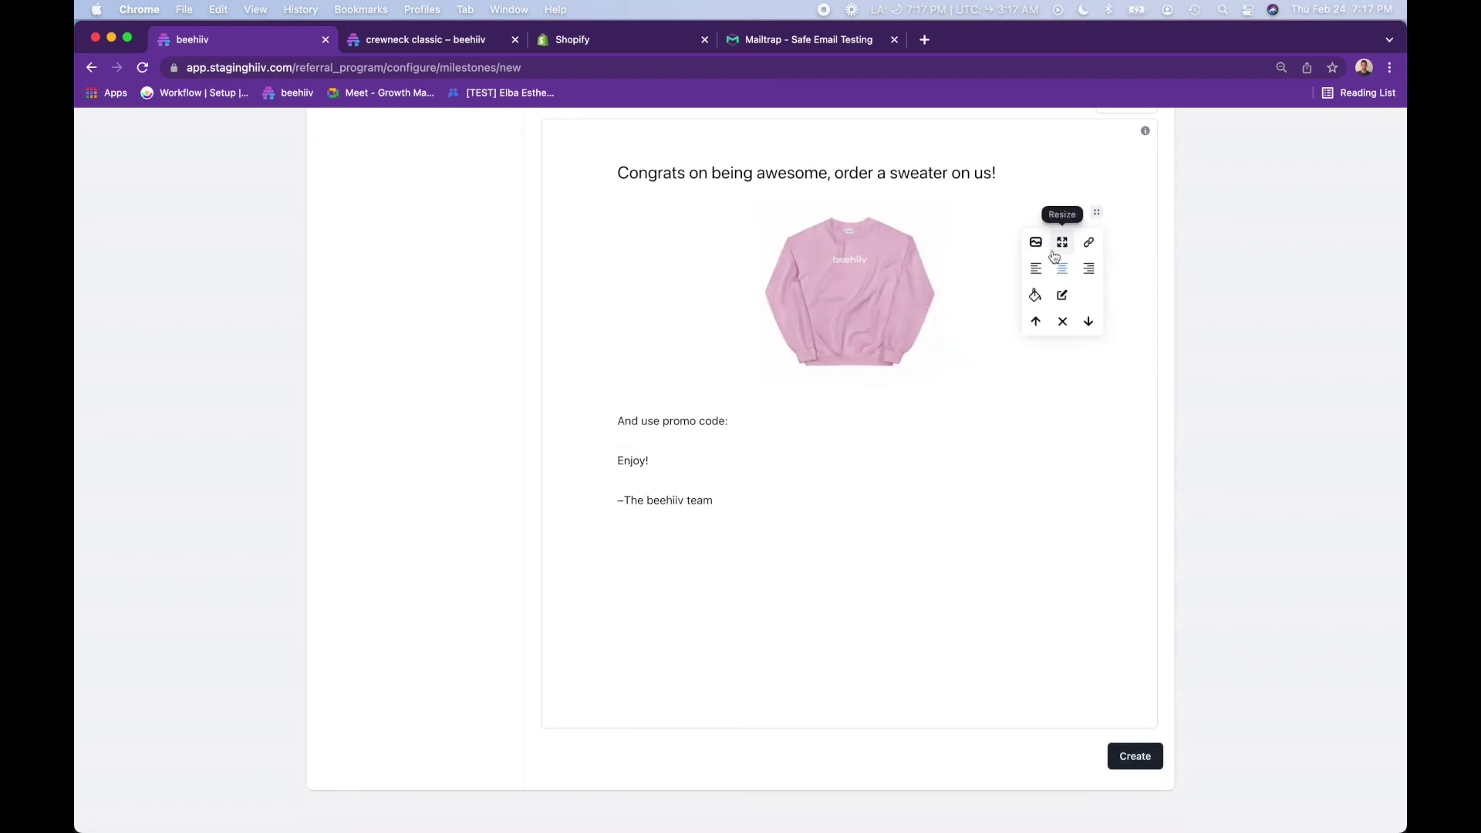
click(1036, 266)
- Copy the {{ reward_promo_code }} tag and paste it after 'And use promo code:'
scroll(925, 307, up, 3)
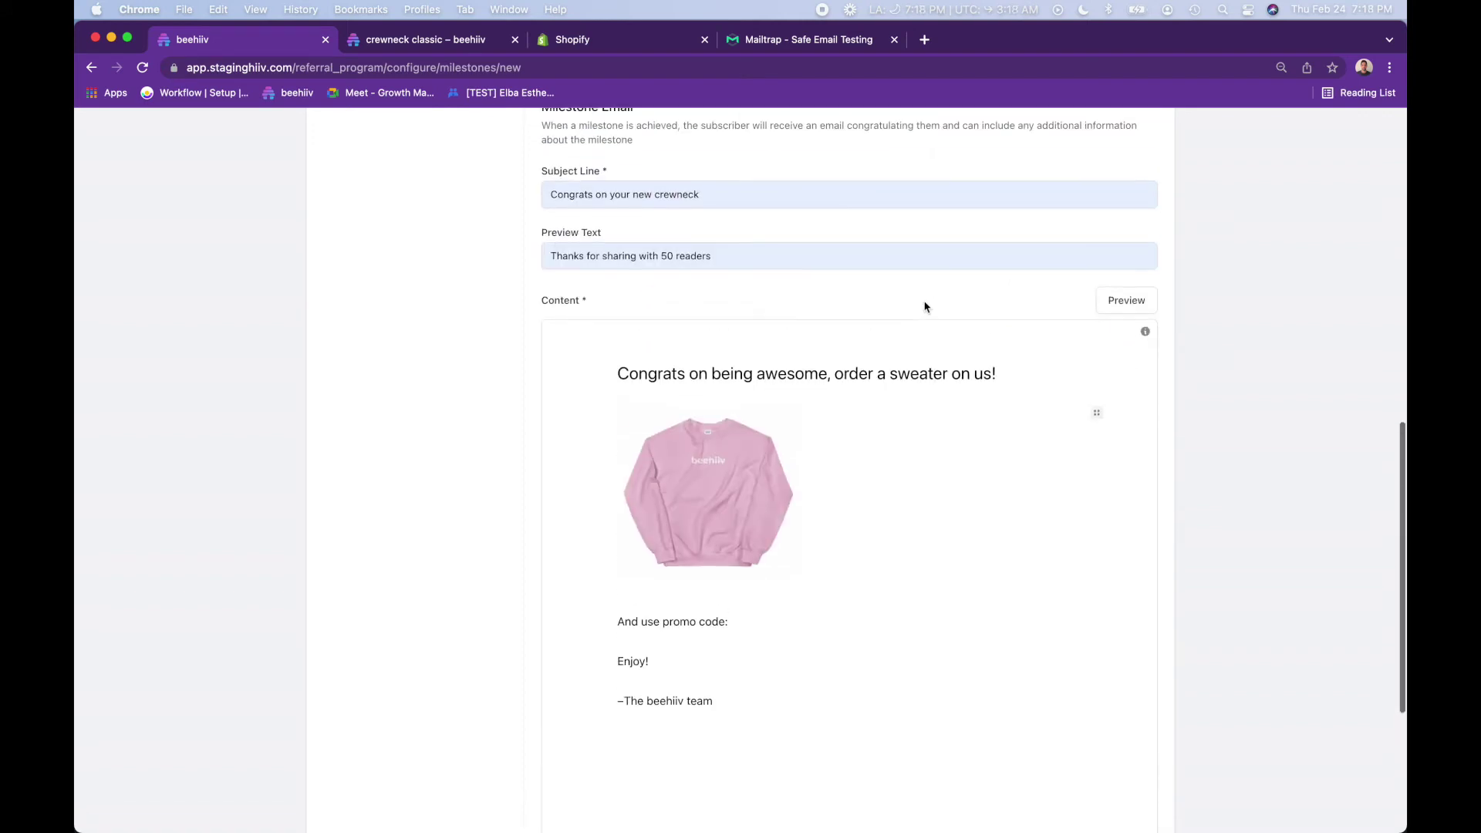
scroll(704, 370, up, 4)
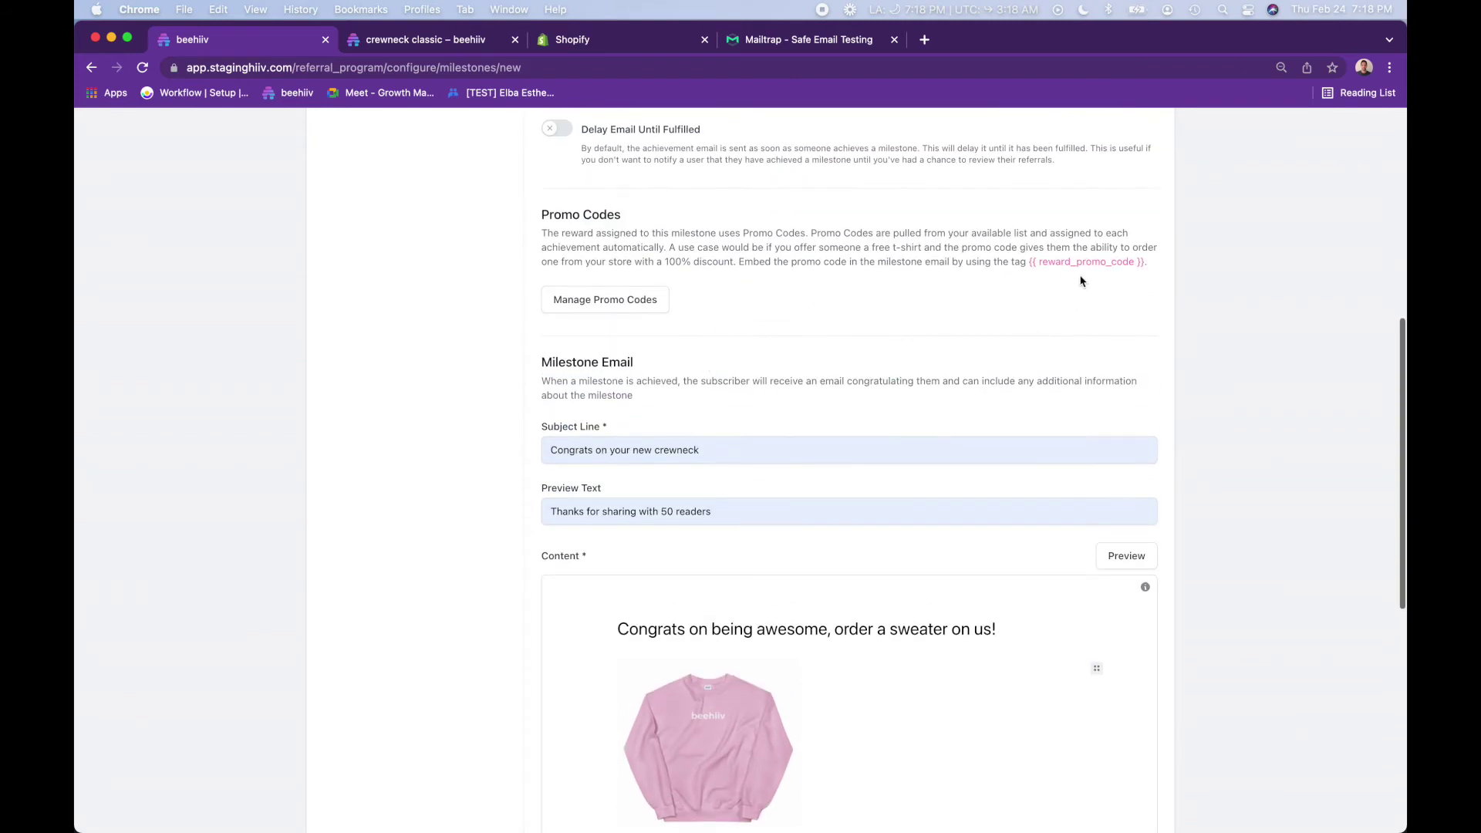
drag(1029, 265, 1116, 274)
key(super+c)
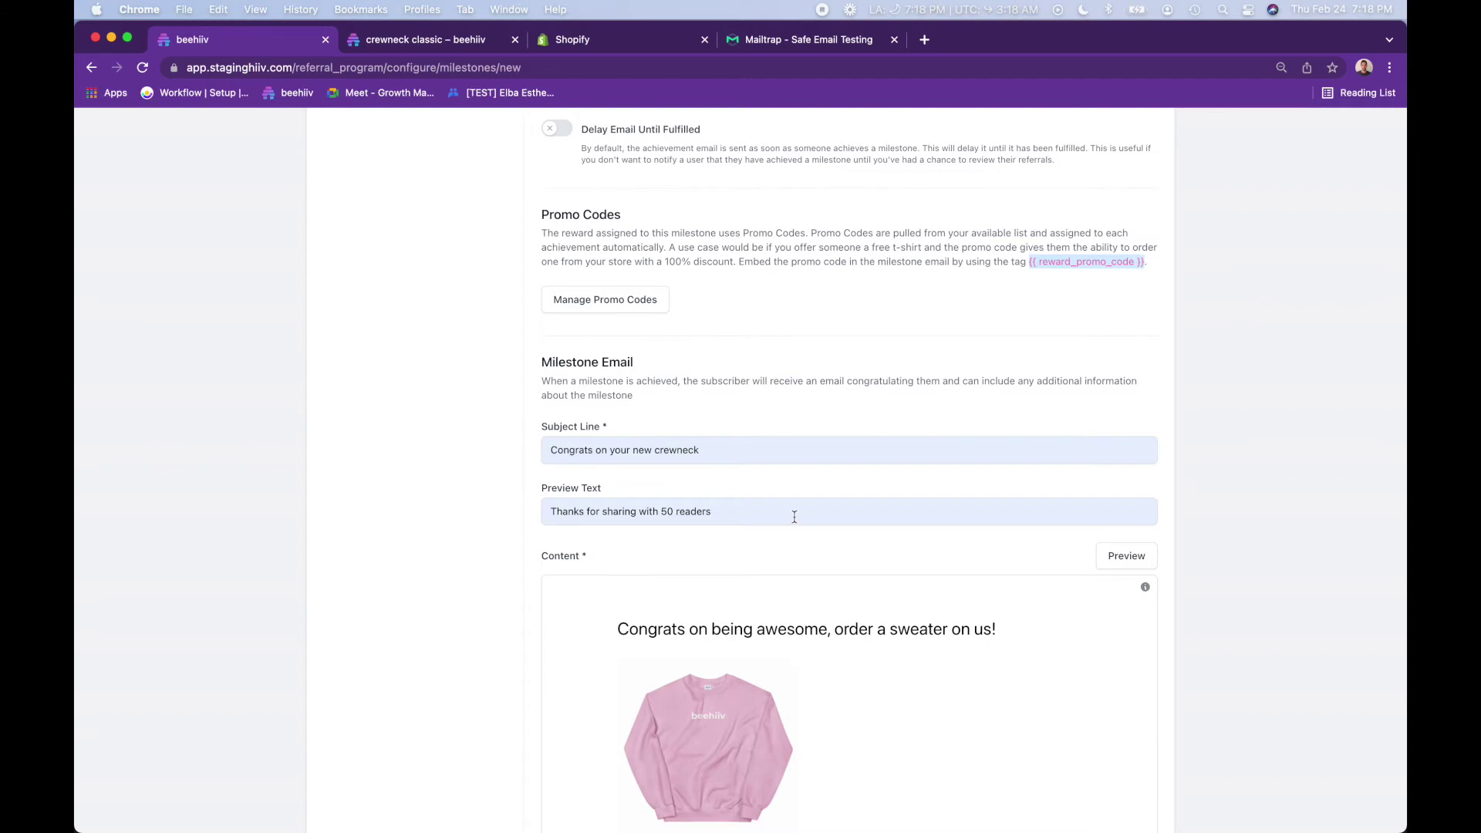
scroll(794, 517, down, 4)
click(764, 620)
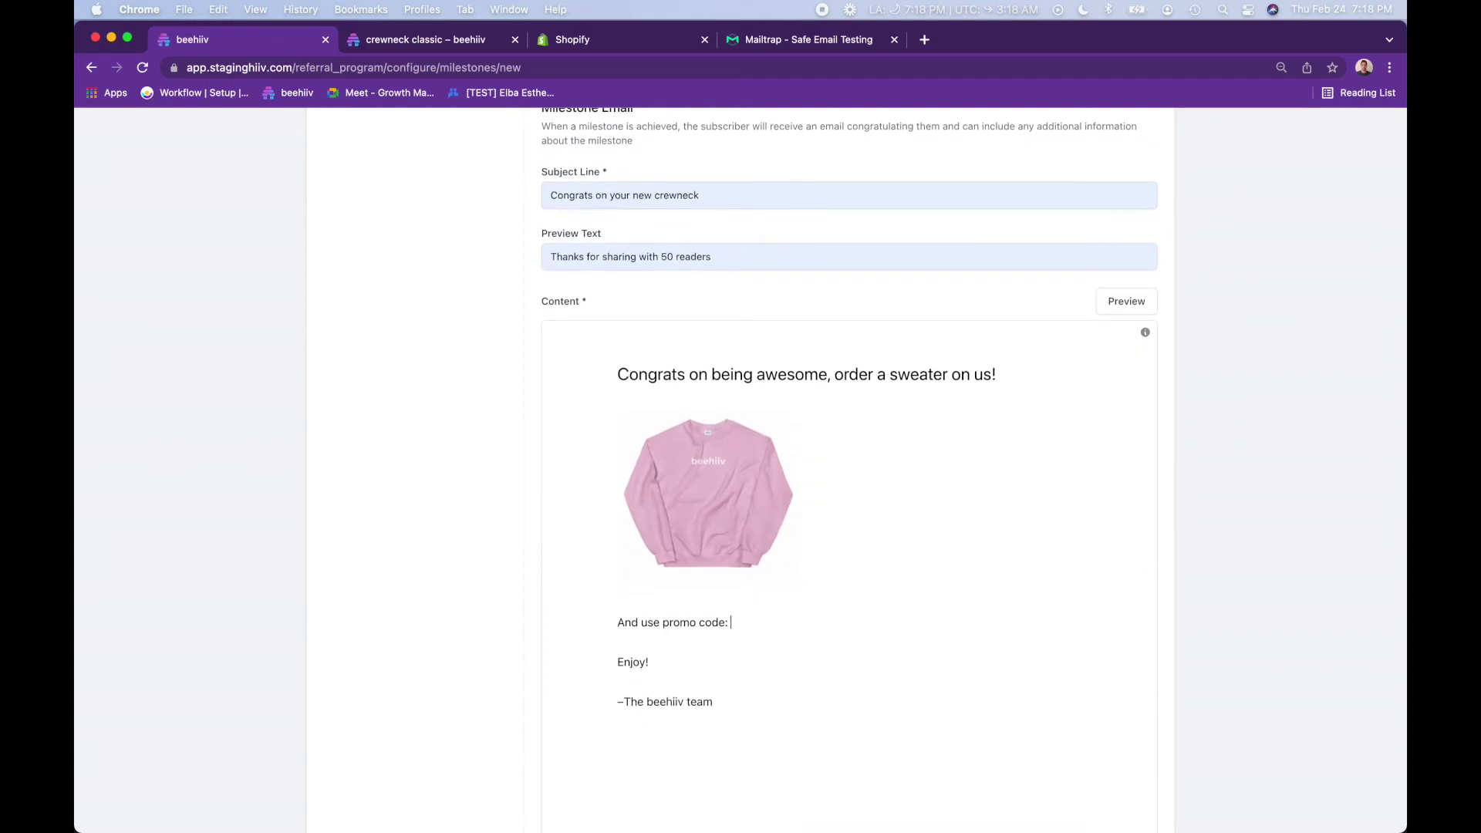
key(super+v)
drag(733, 622, 874, 616)
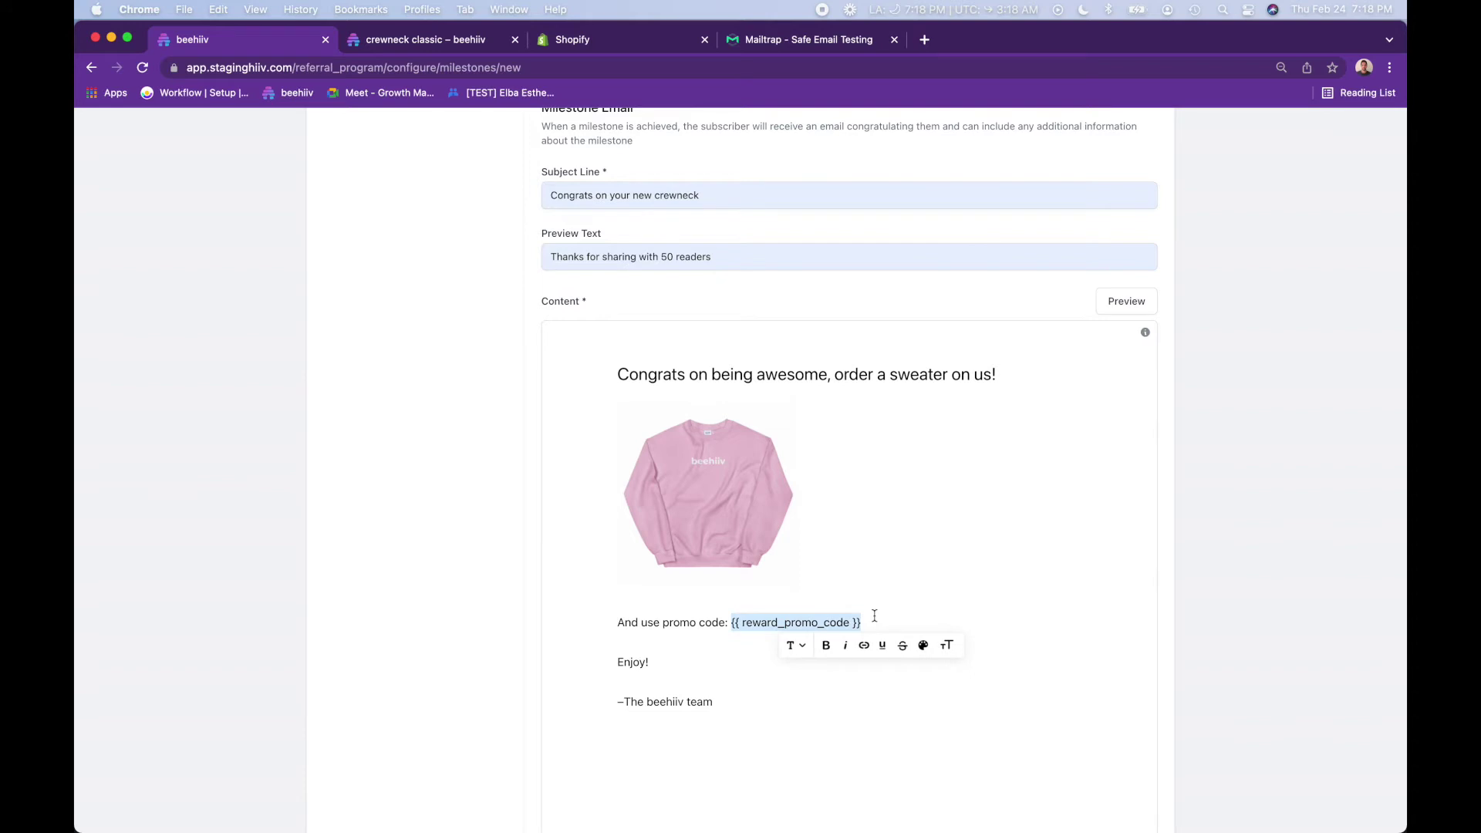
- Insert a button block above the promo code line and label it Redeem Sweater
click(650, 601)
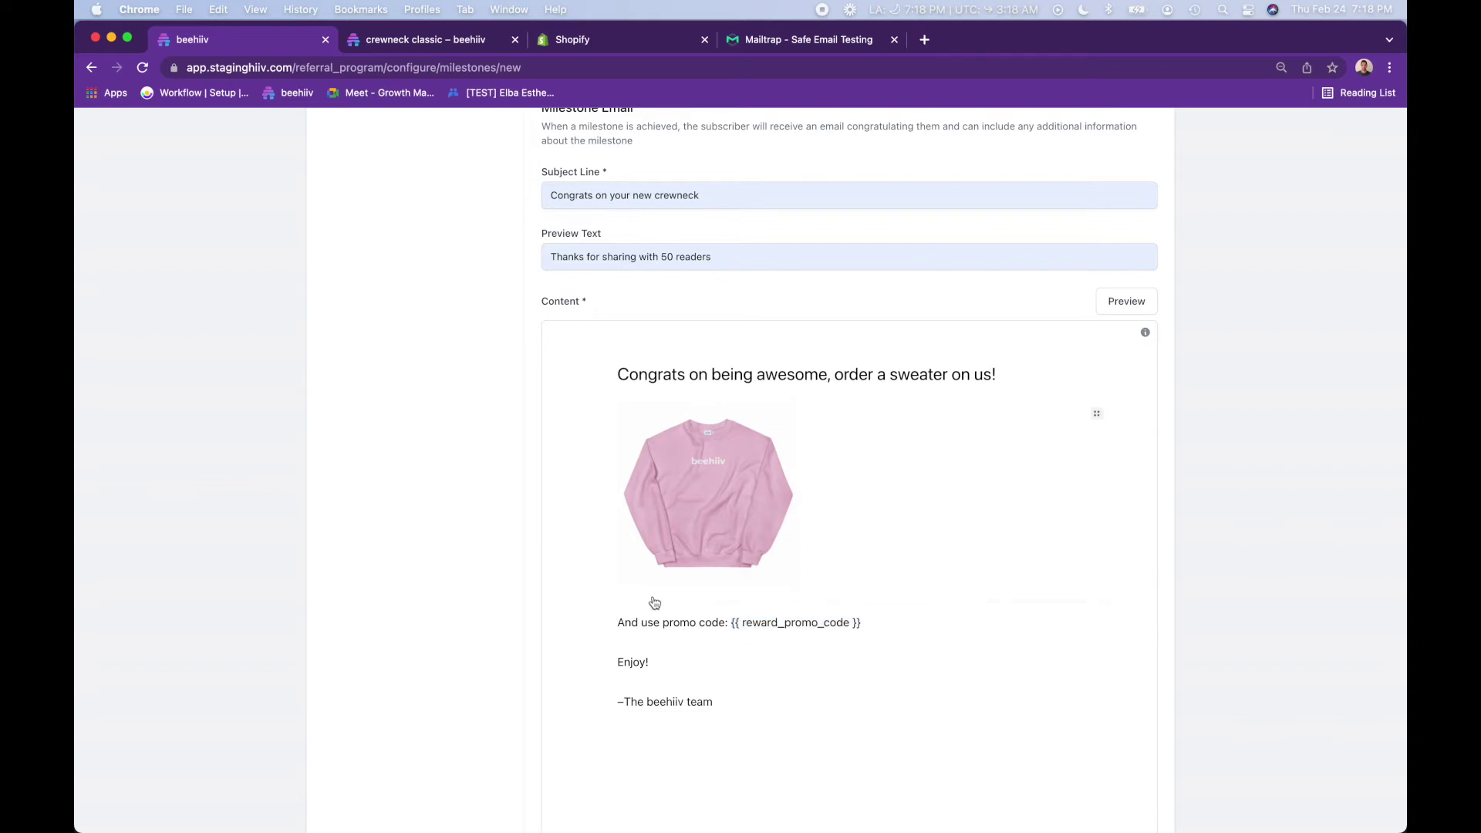
key(Return)
click(603, 621)
click(769, 627)
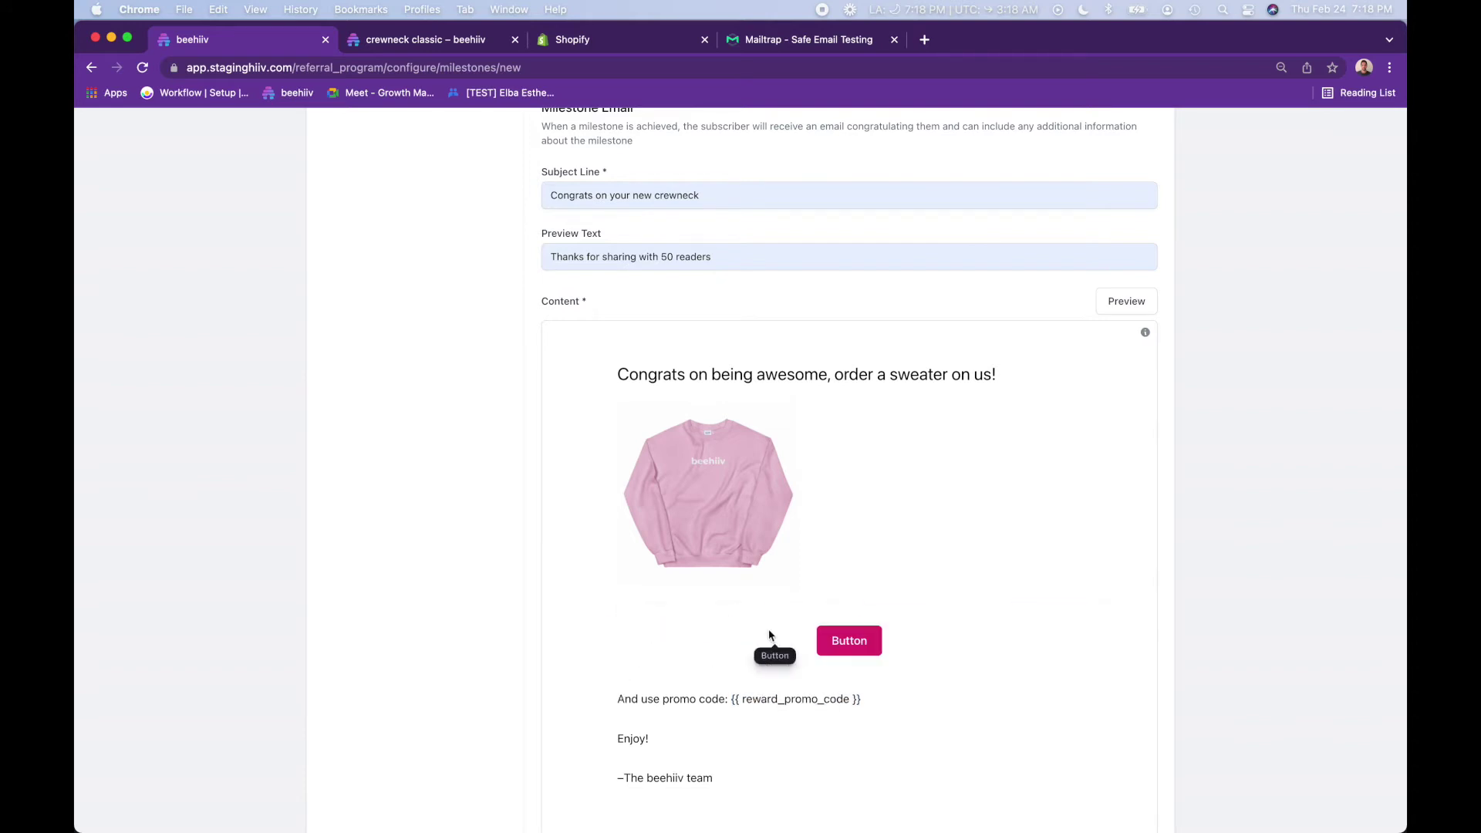
click(829, 642)
double_click(828, 711)
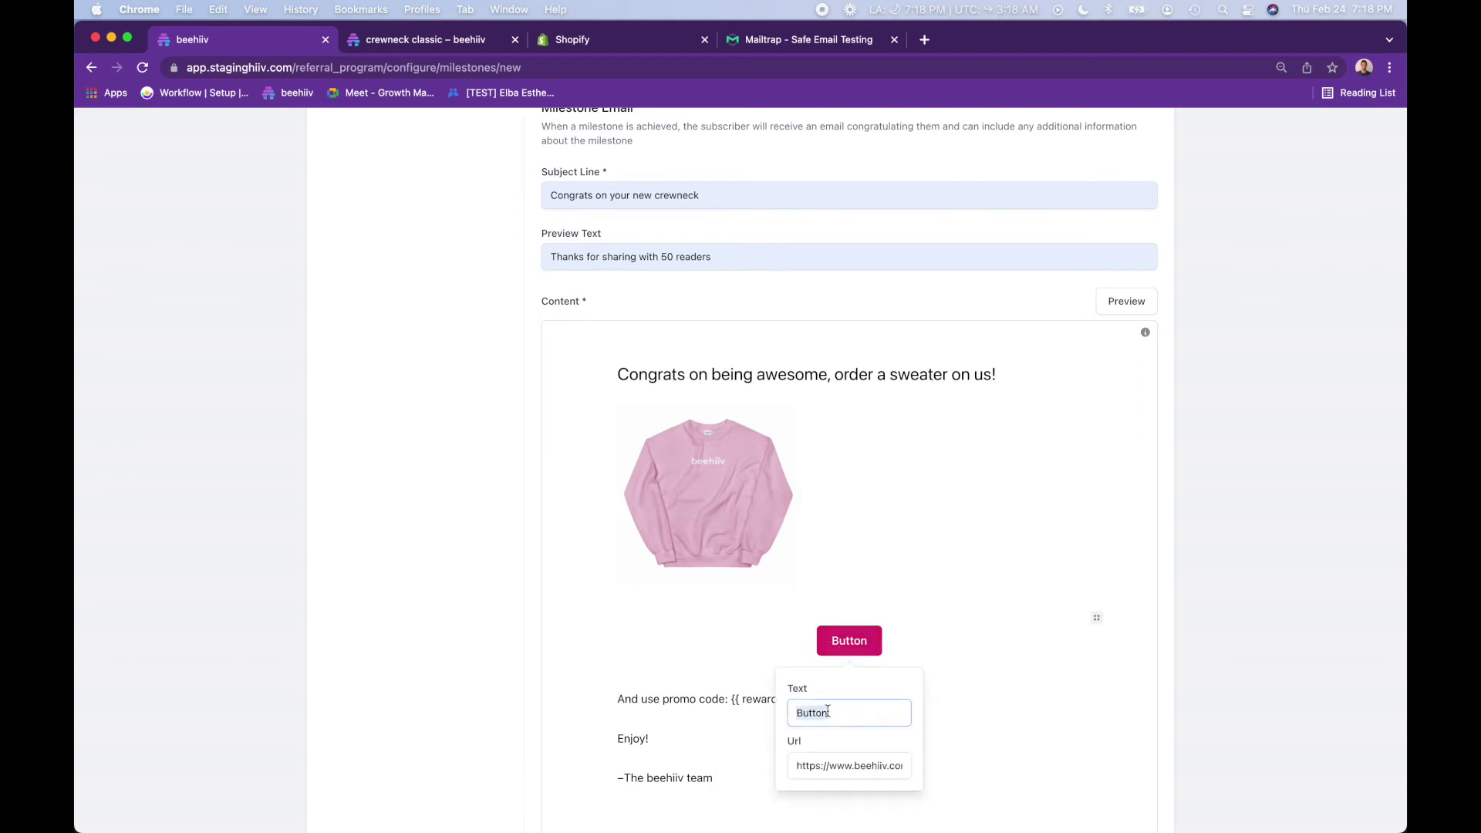
text(Redeem Sw)
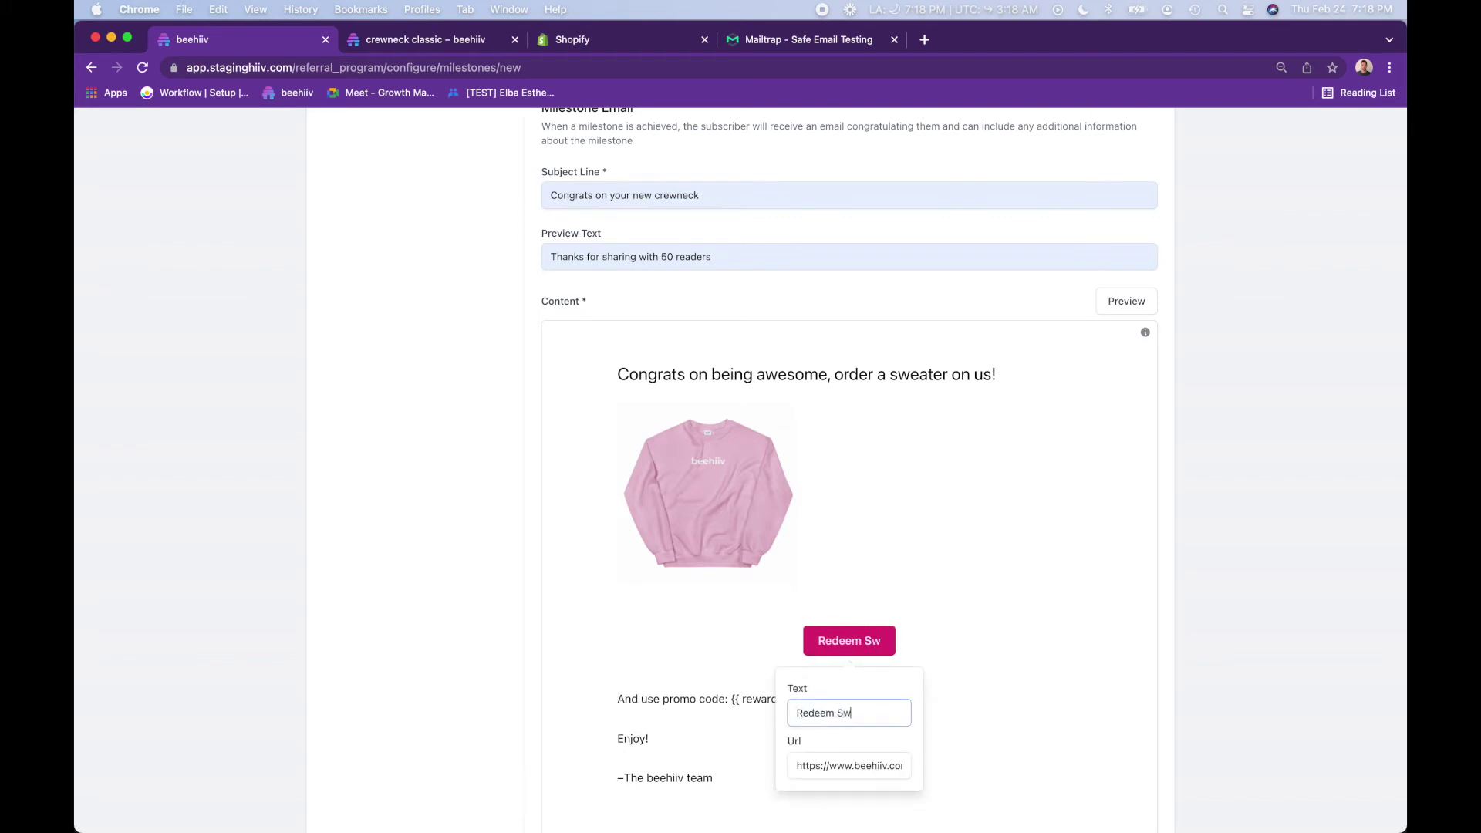
text(eater)
key(Return)
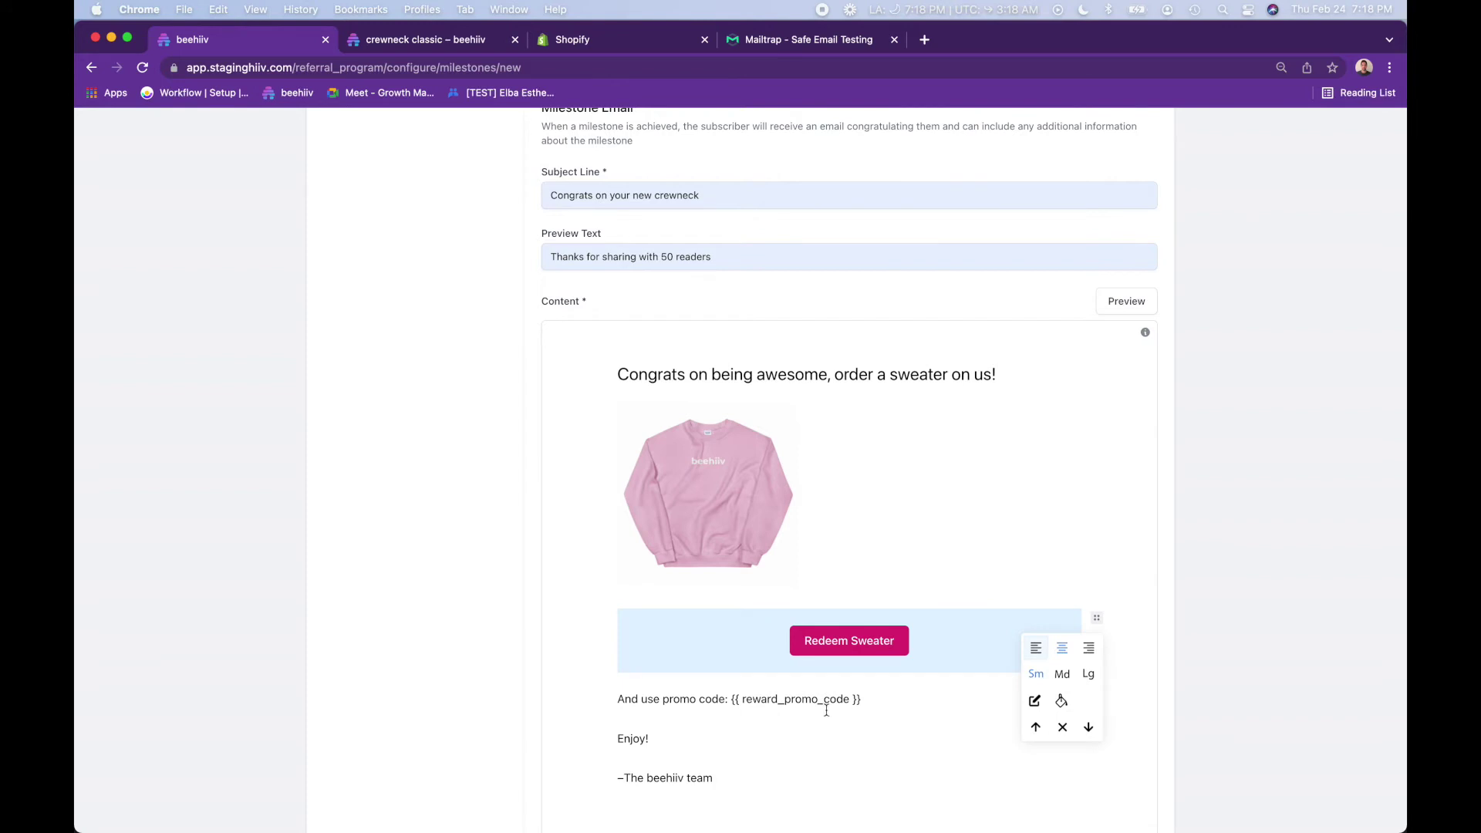
- Link the Redeem Sweater button to shop.beehiiv.com, then preview the milestone email
click(849, 652)
triple_click(841, 770)
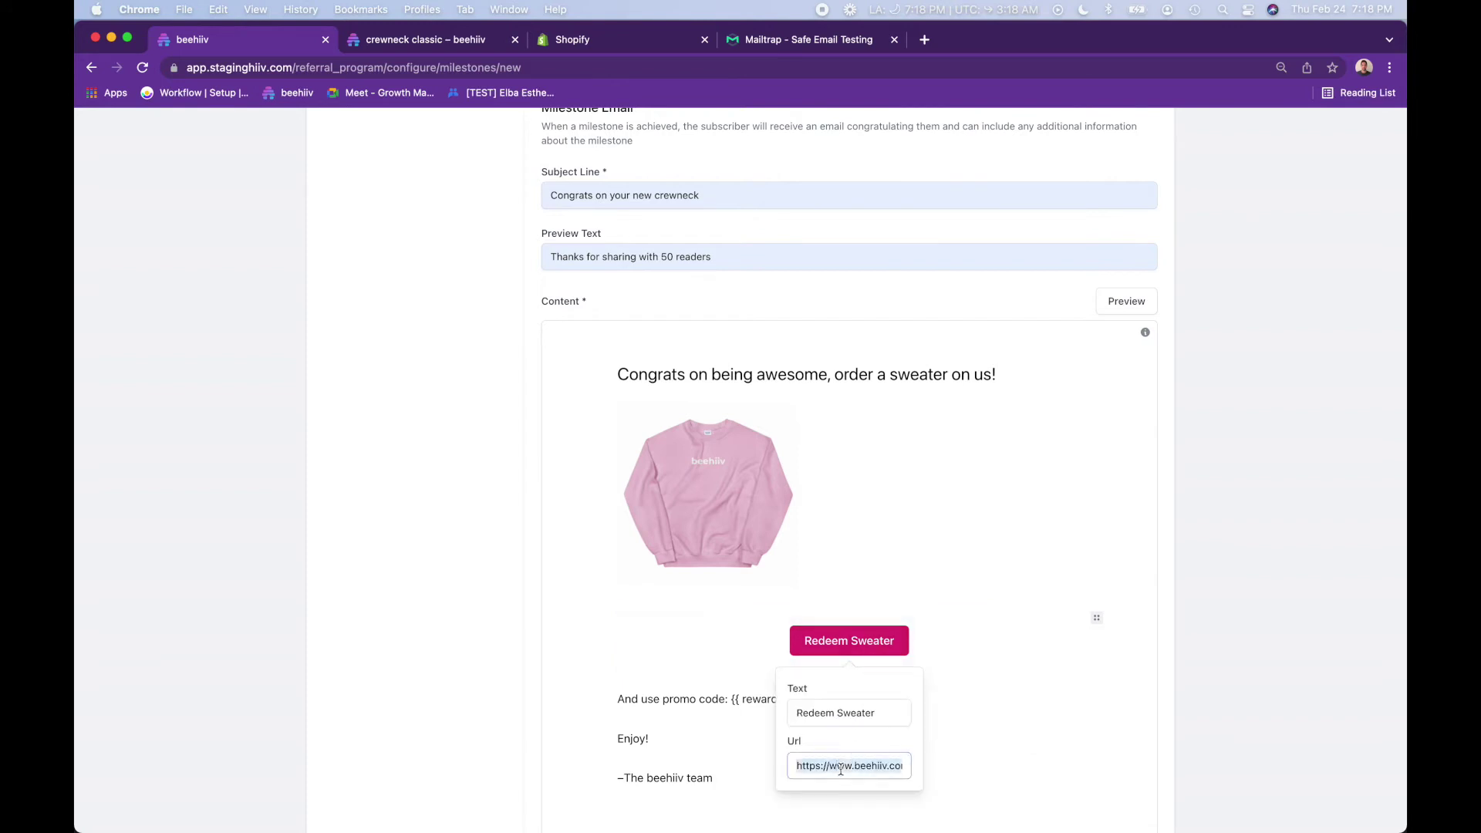
text(shop.)
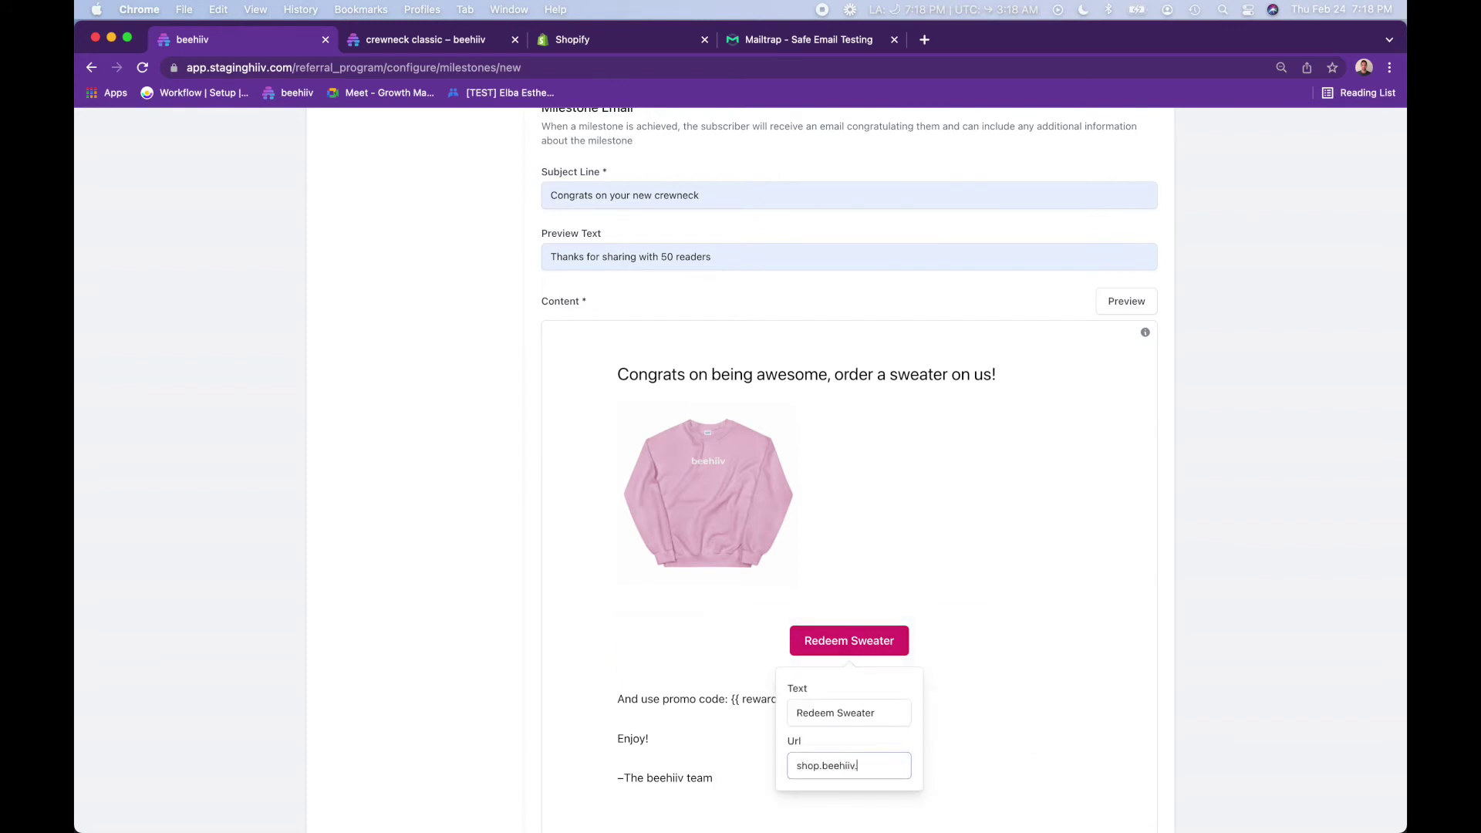
click(978, 765)
key(Return)
scroll(964, 760, down, 5)
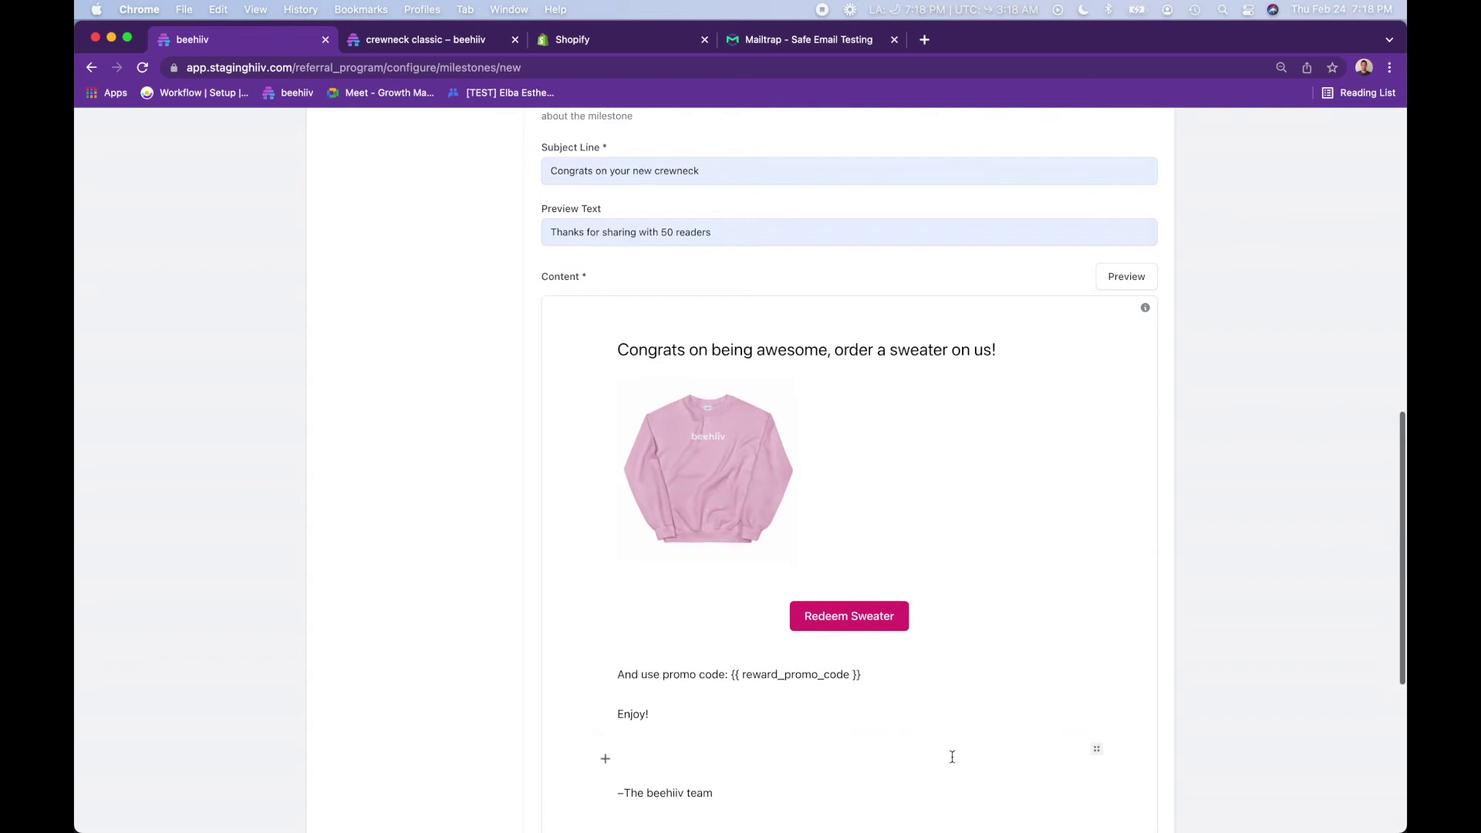
scroll(1045, 340, up, 3)
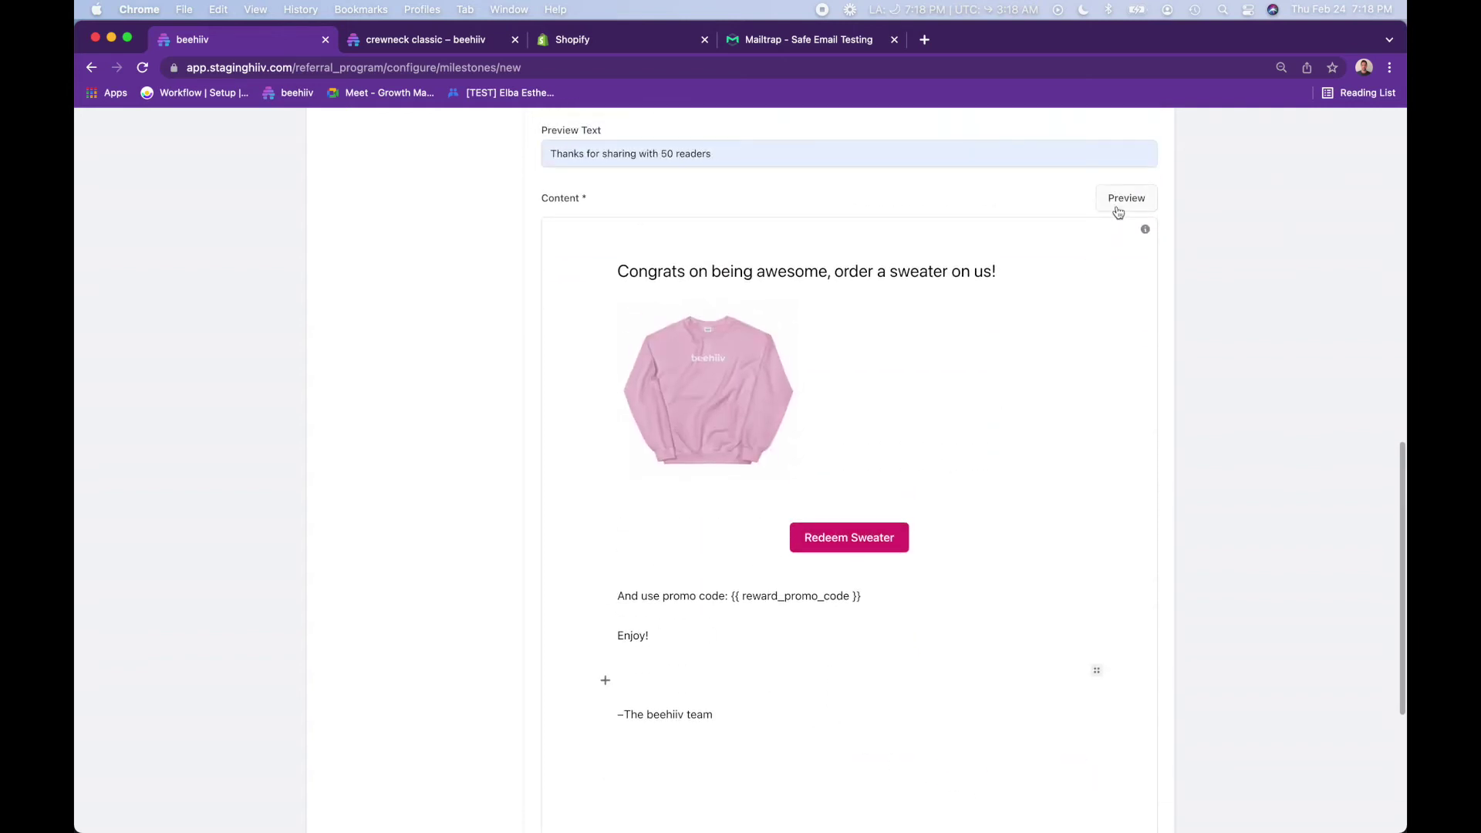
click(1122, 205)
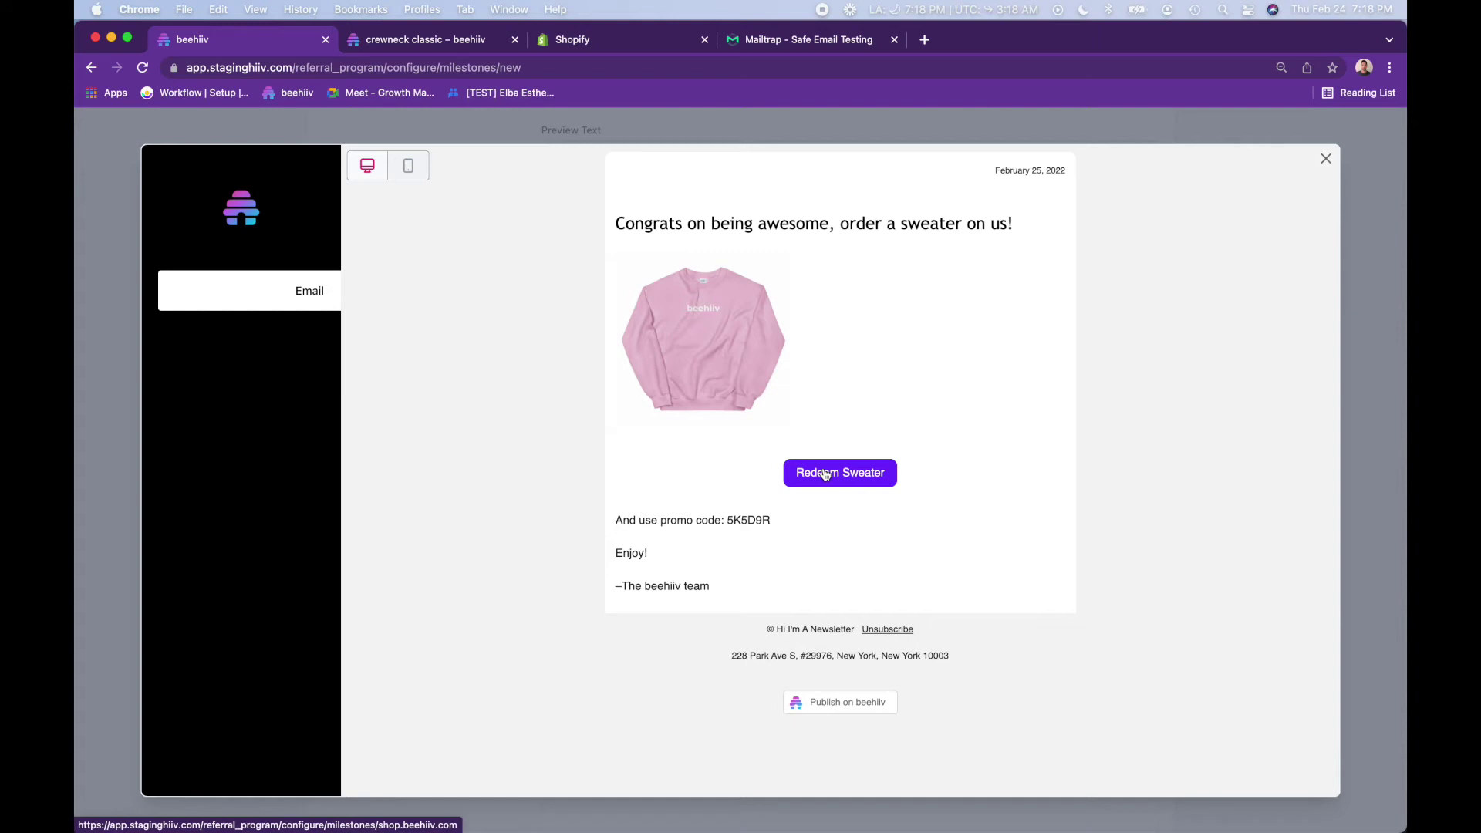
- Confirm the preview fills in a sample promo code, then close the preview
triple_click(739, 521)
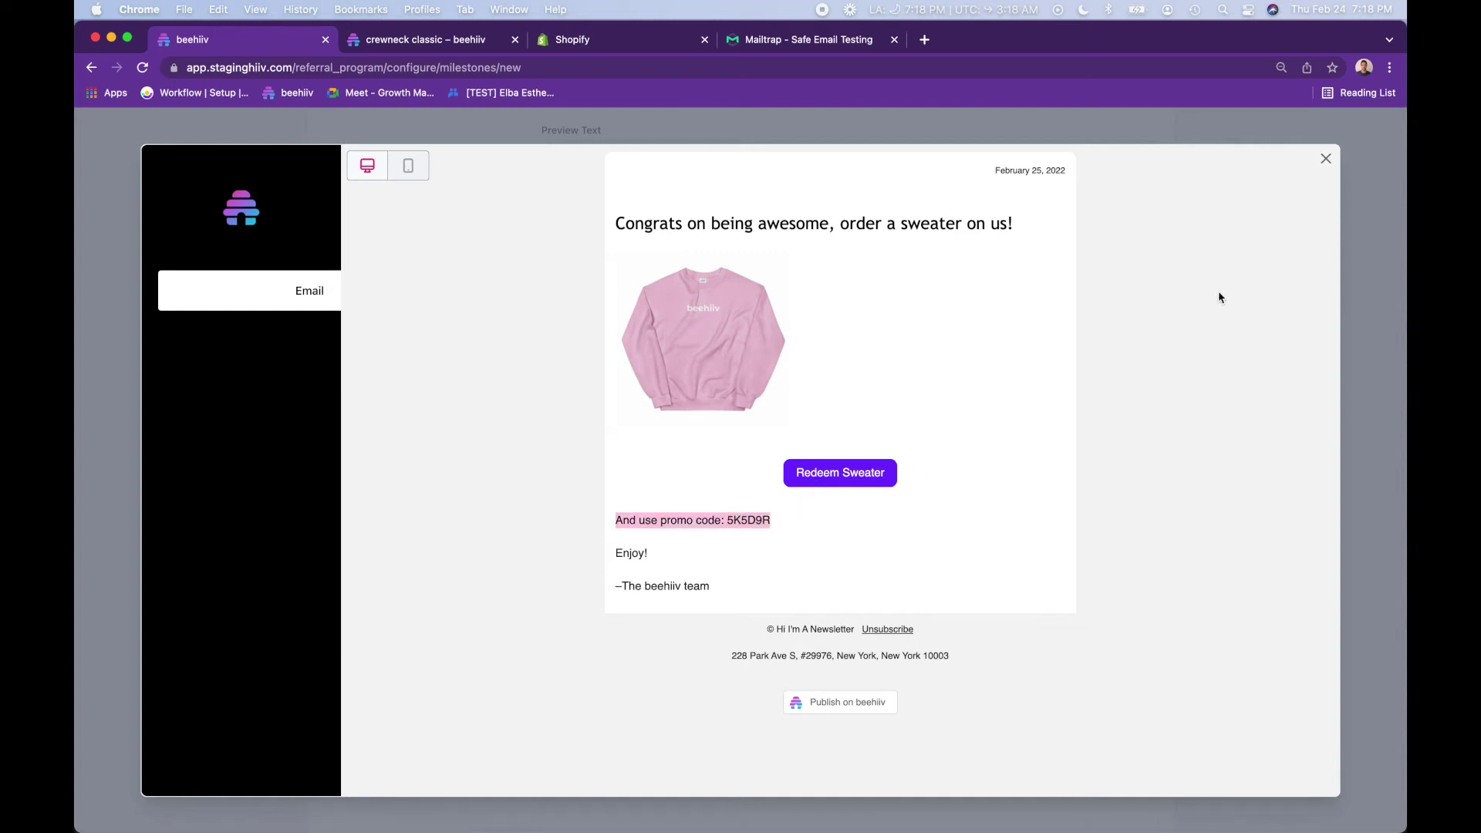
click(1326, 158)
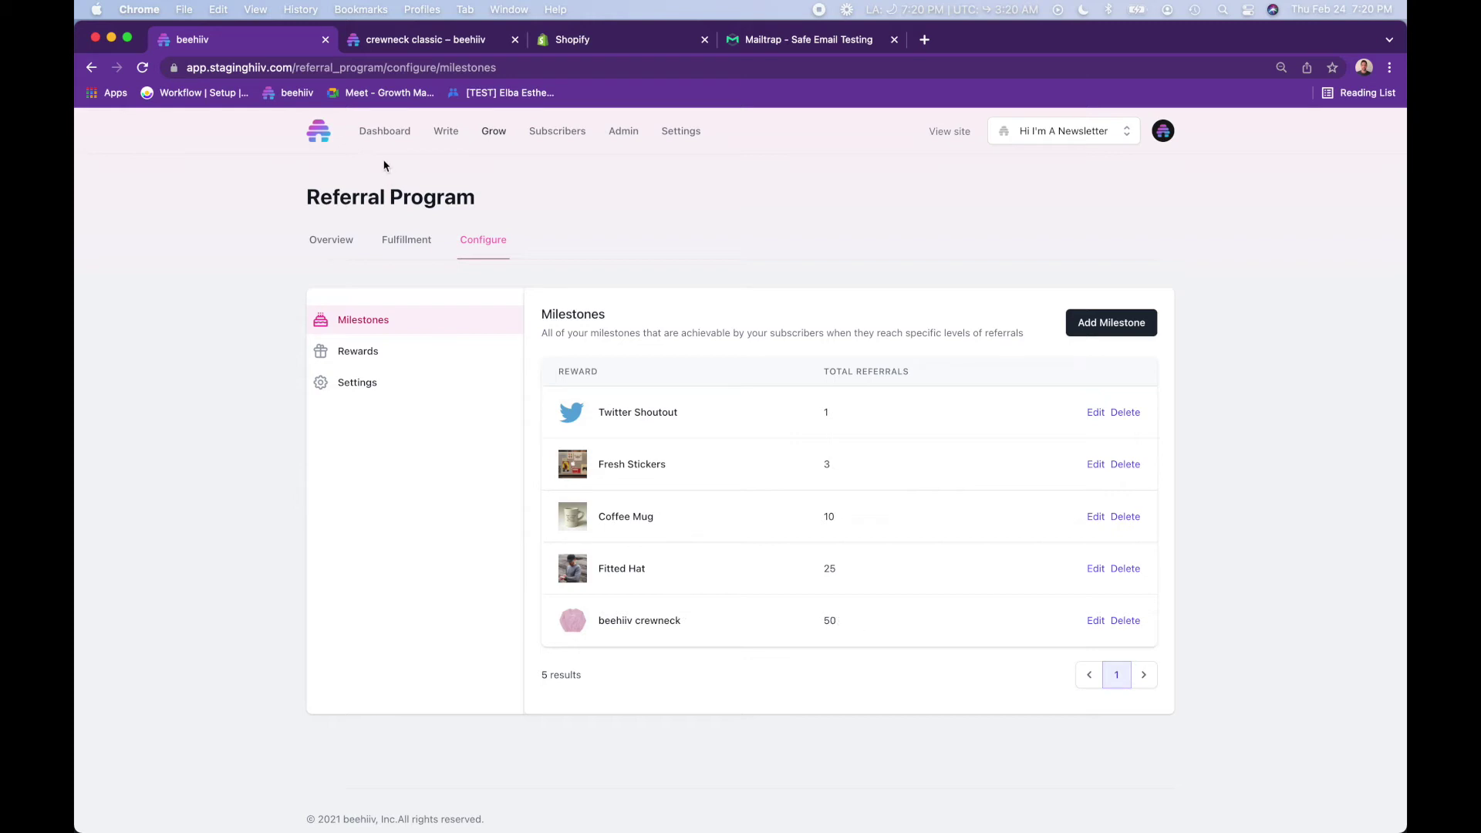
- Review the referral program Overview stats, then open the first Referral Program Demo 1 post's actions
click(332, 241)
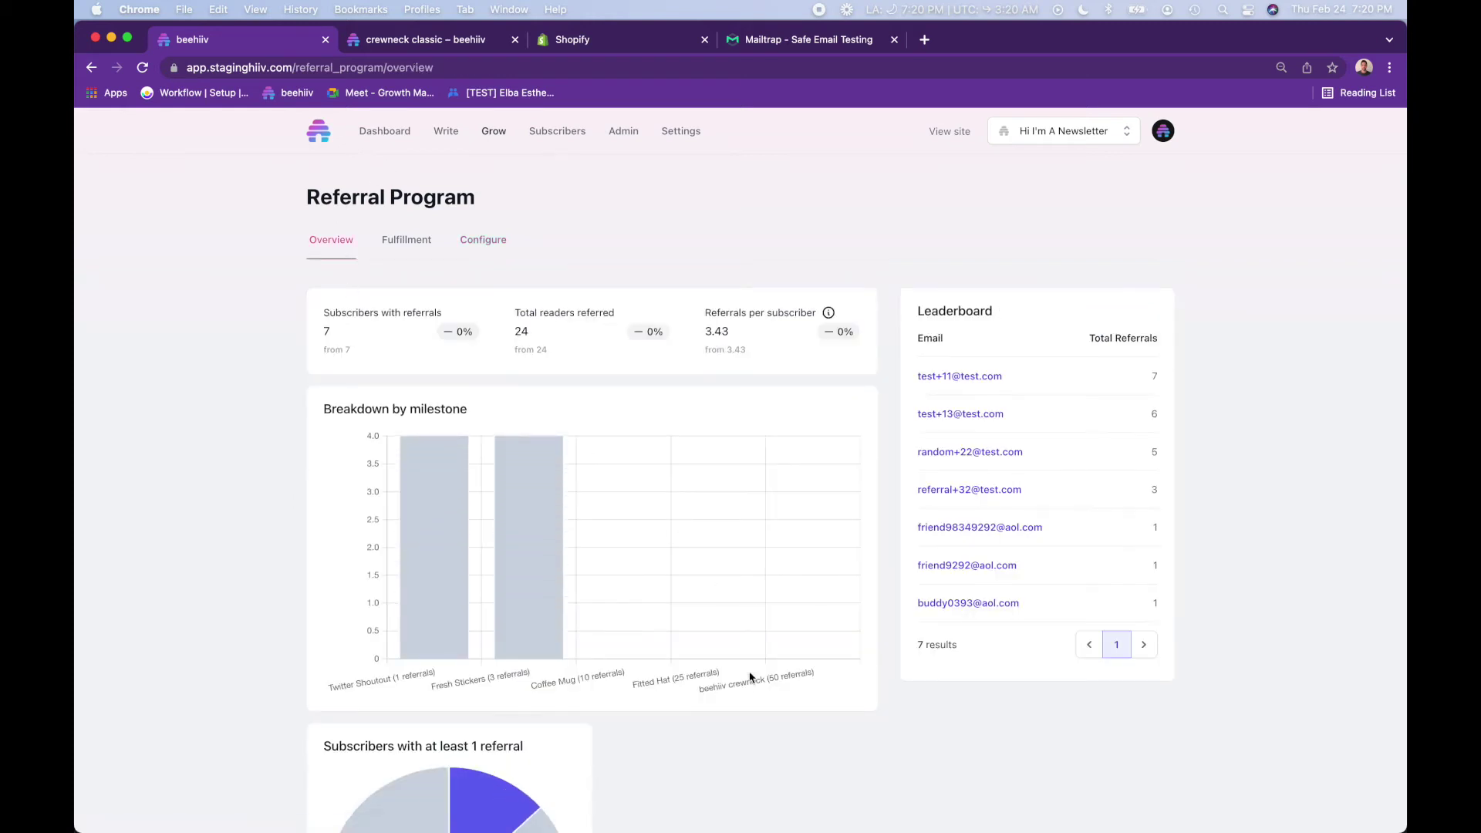
scroll(800, 655, down, 3)
scroll(799, 656, up, 3)
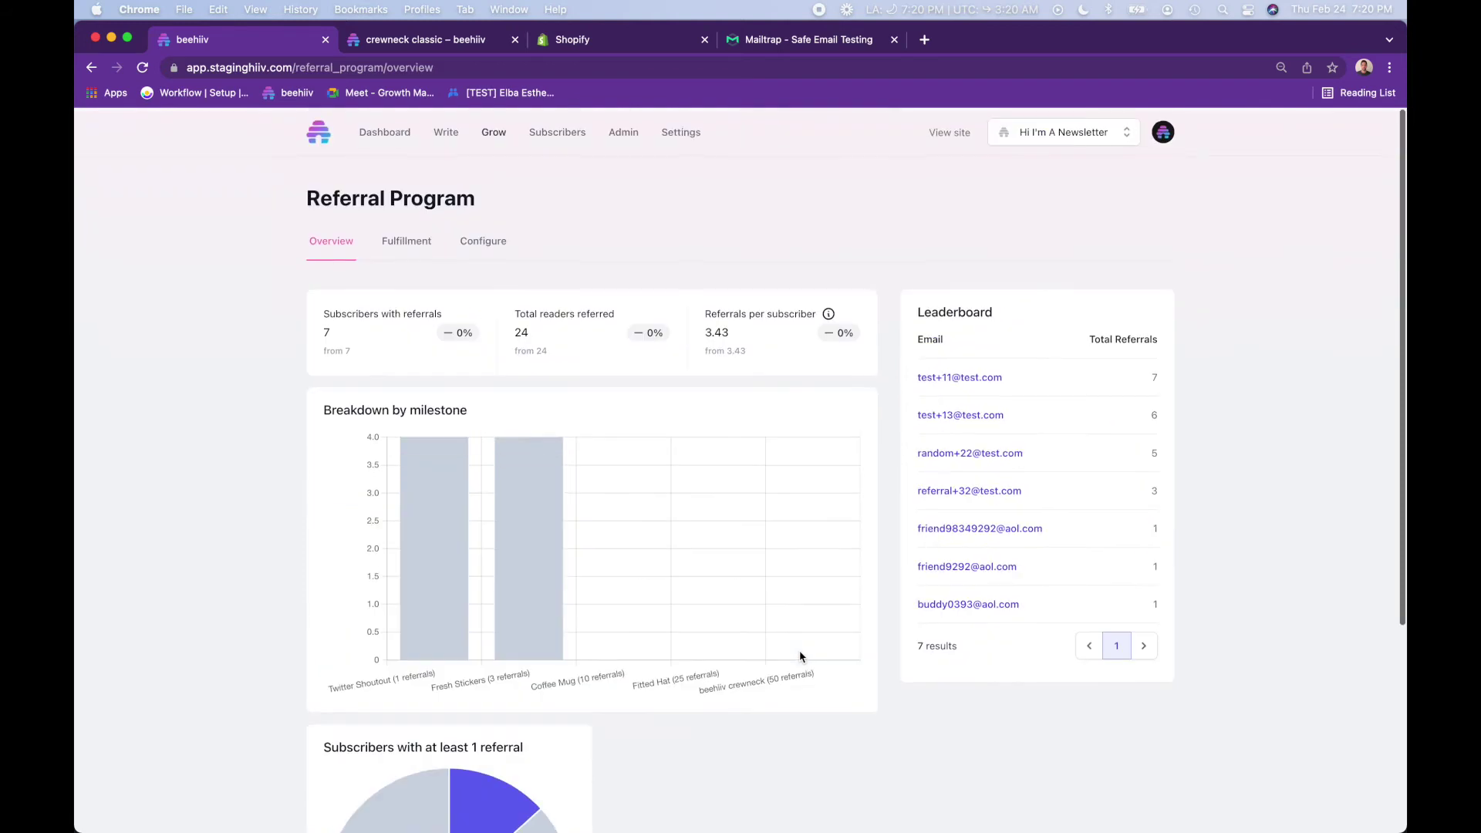
scroll(799, 656, down, 1)
scroll(799, 656, up, 1)
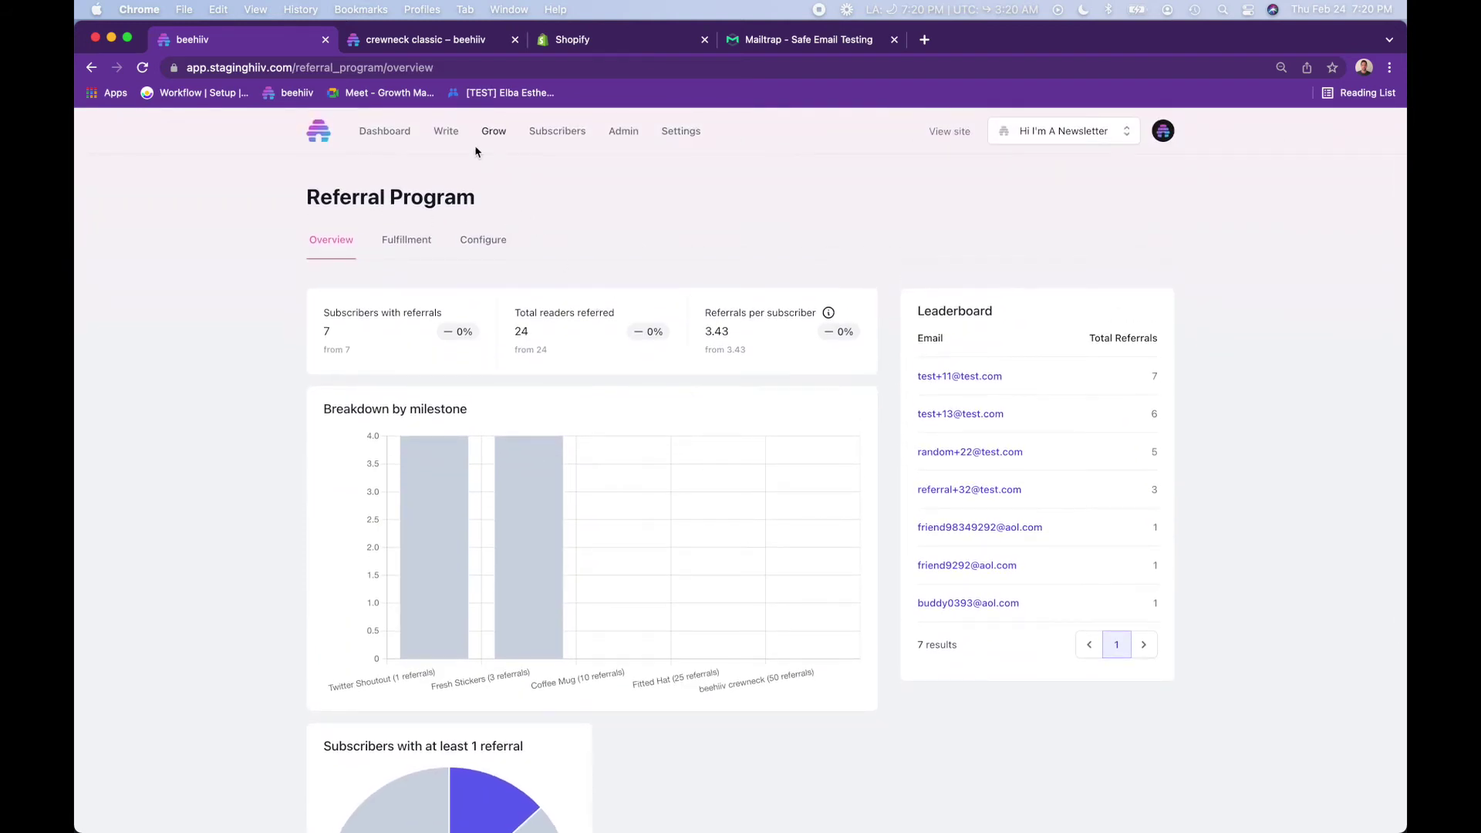
click(454, 135)
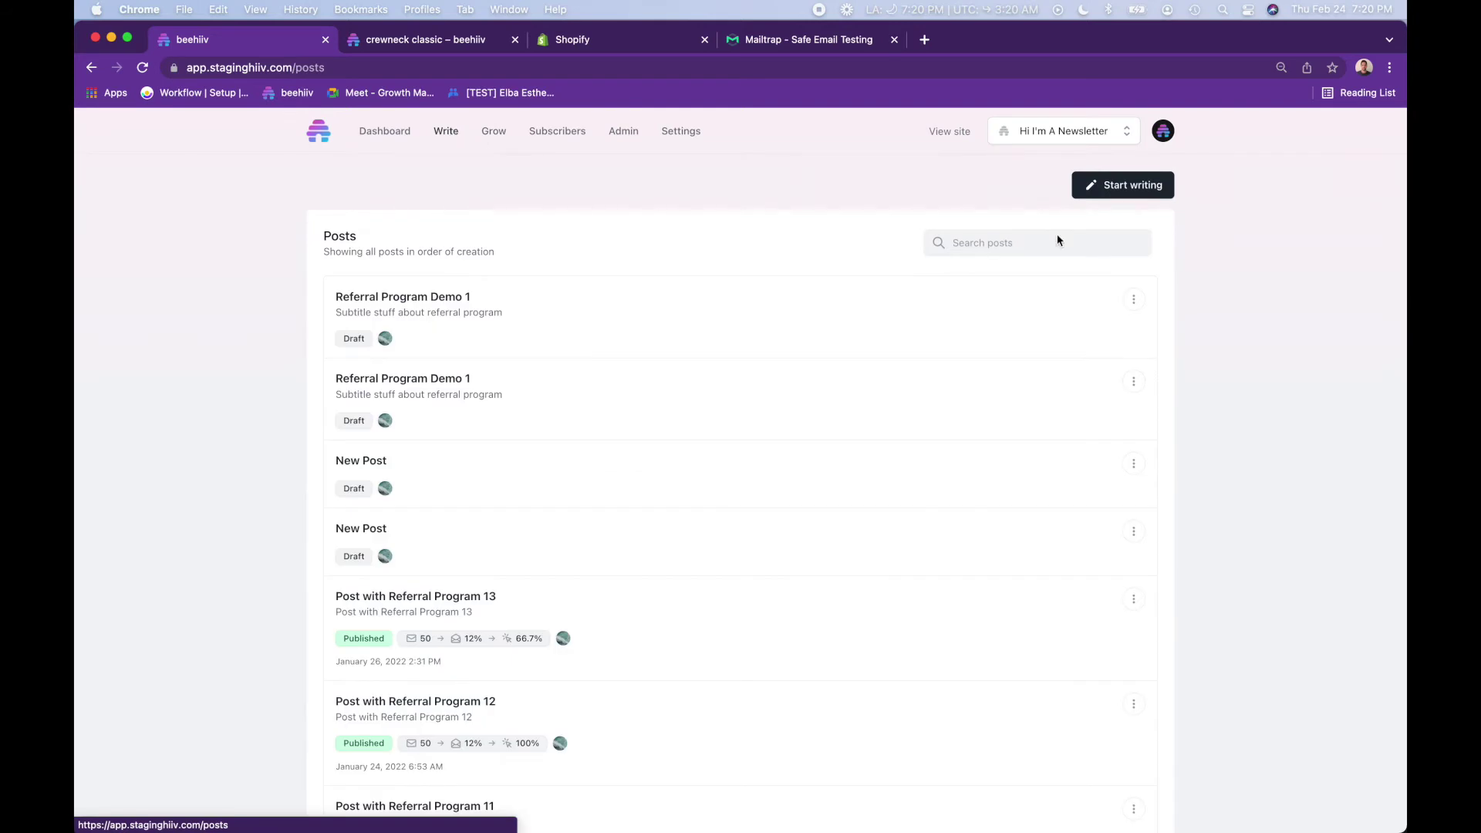
click(1134, 300)
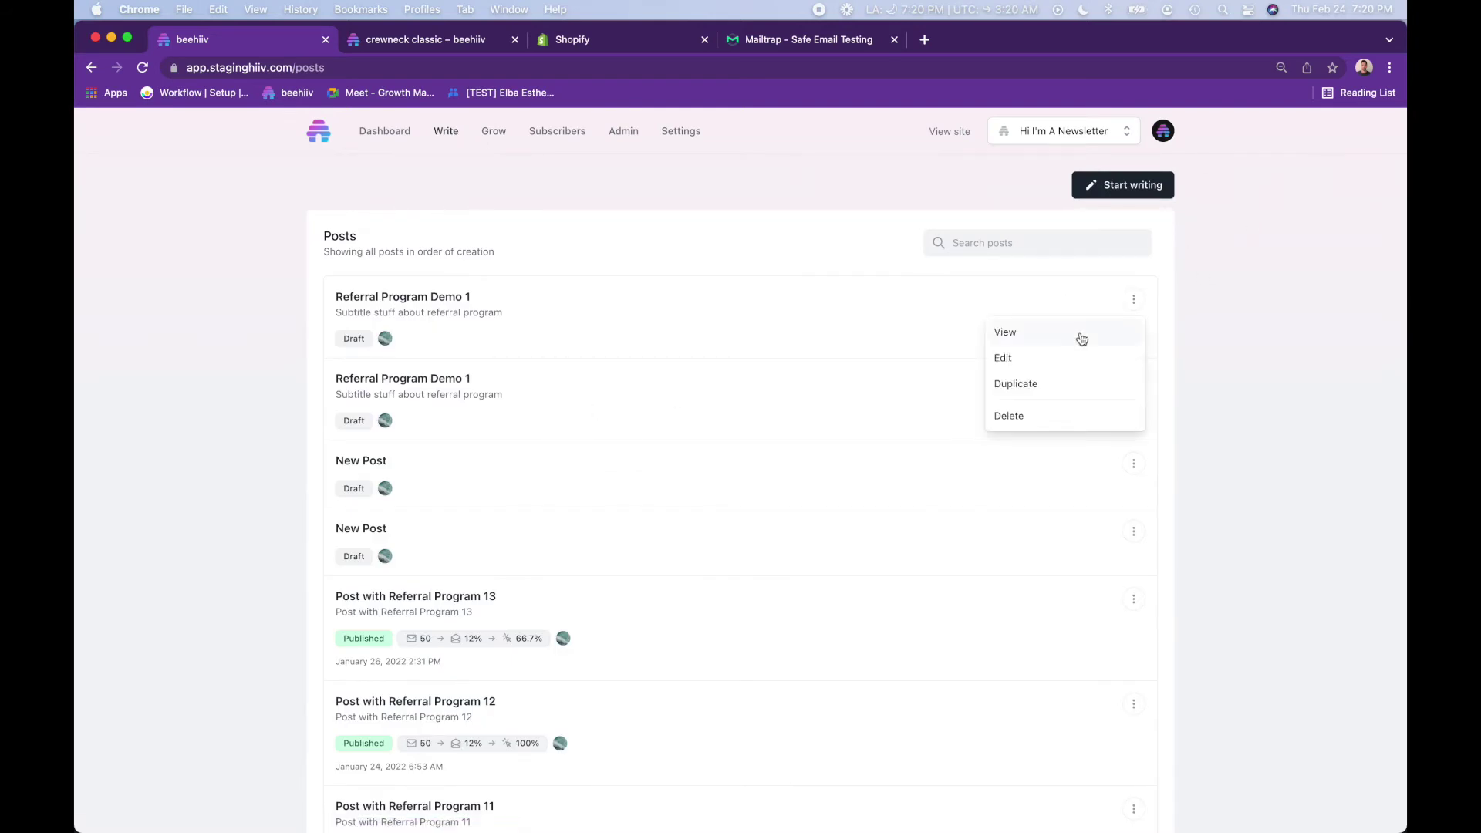
- Edit the post and add a Personalized Referral Card block above 'Signing off for now!'
click(1065, 359)
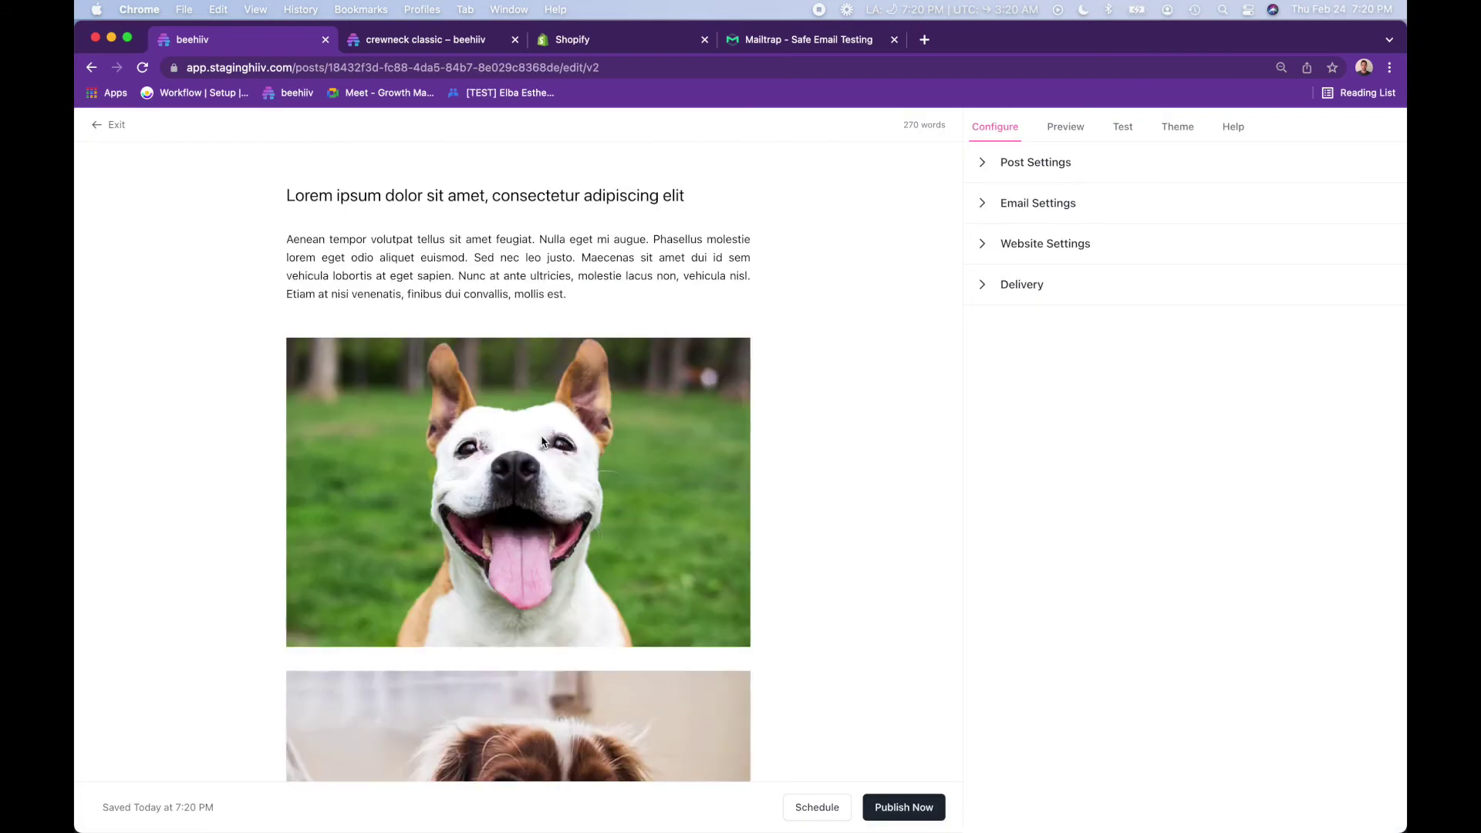
scroll(542, 441, down, 20)
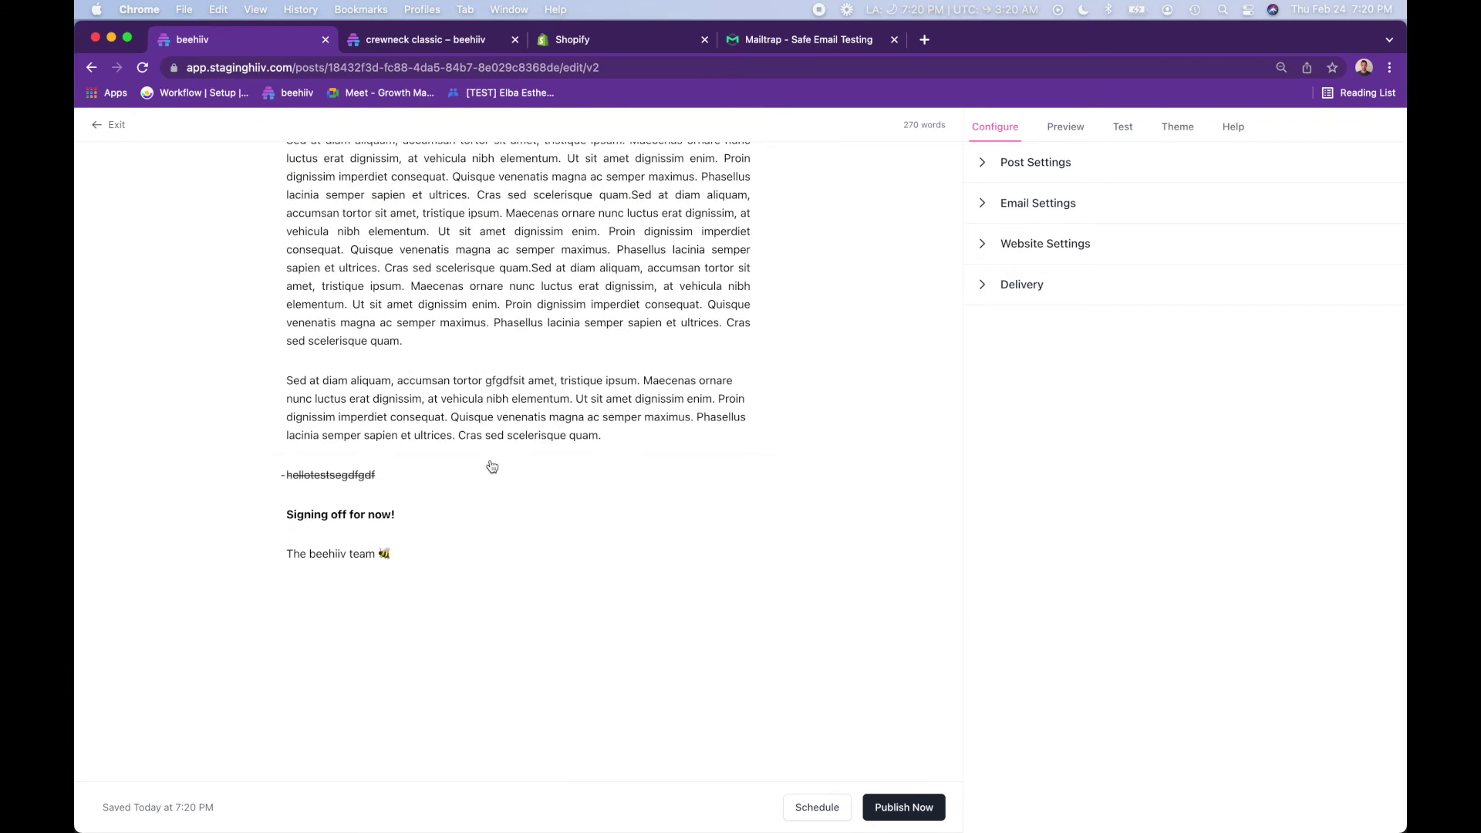
click(422, 502)
click(275, 524)
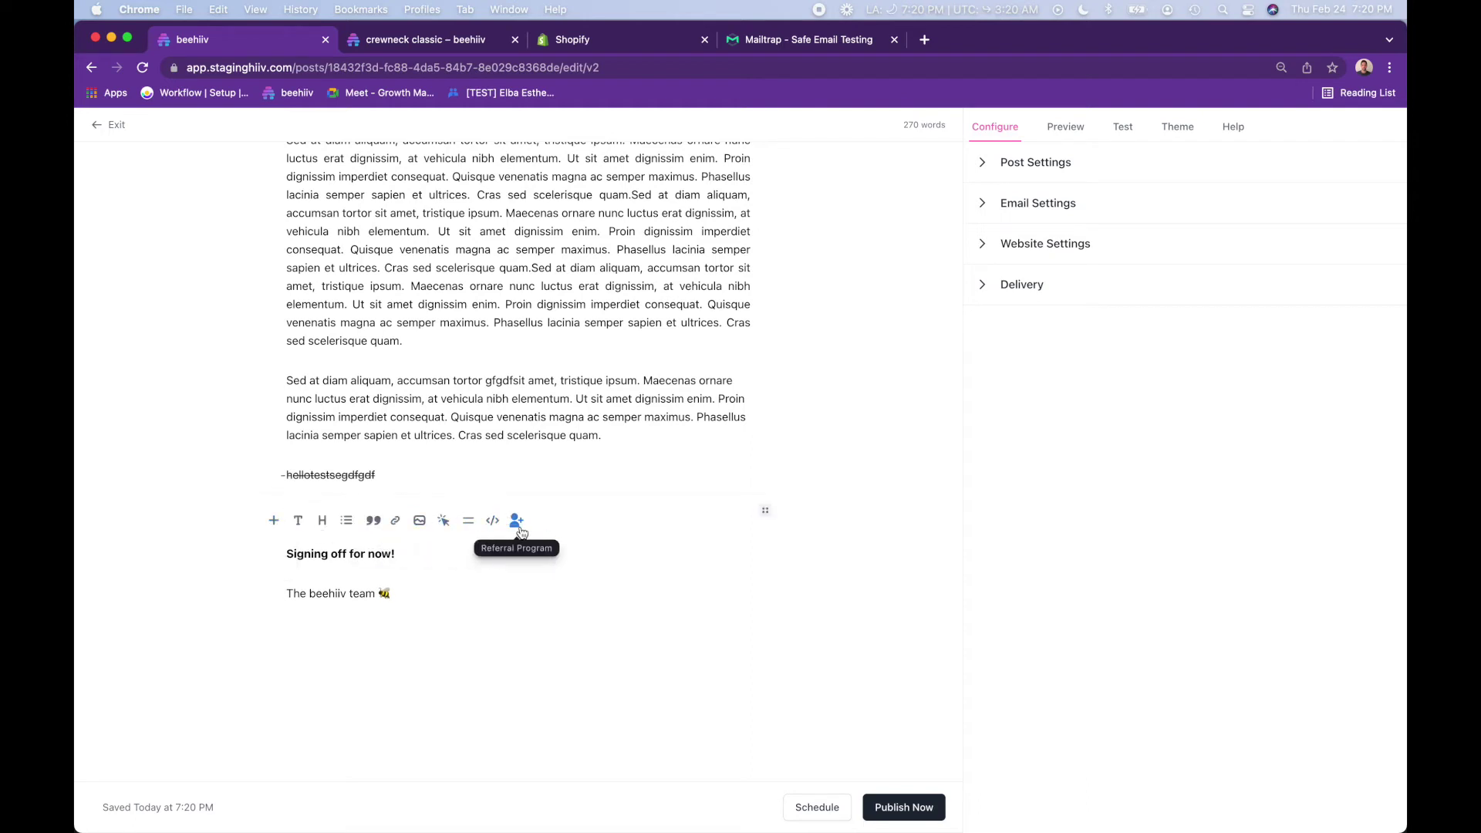
click(516, 522)
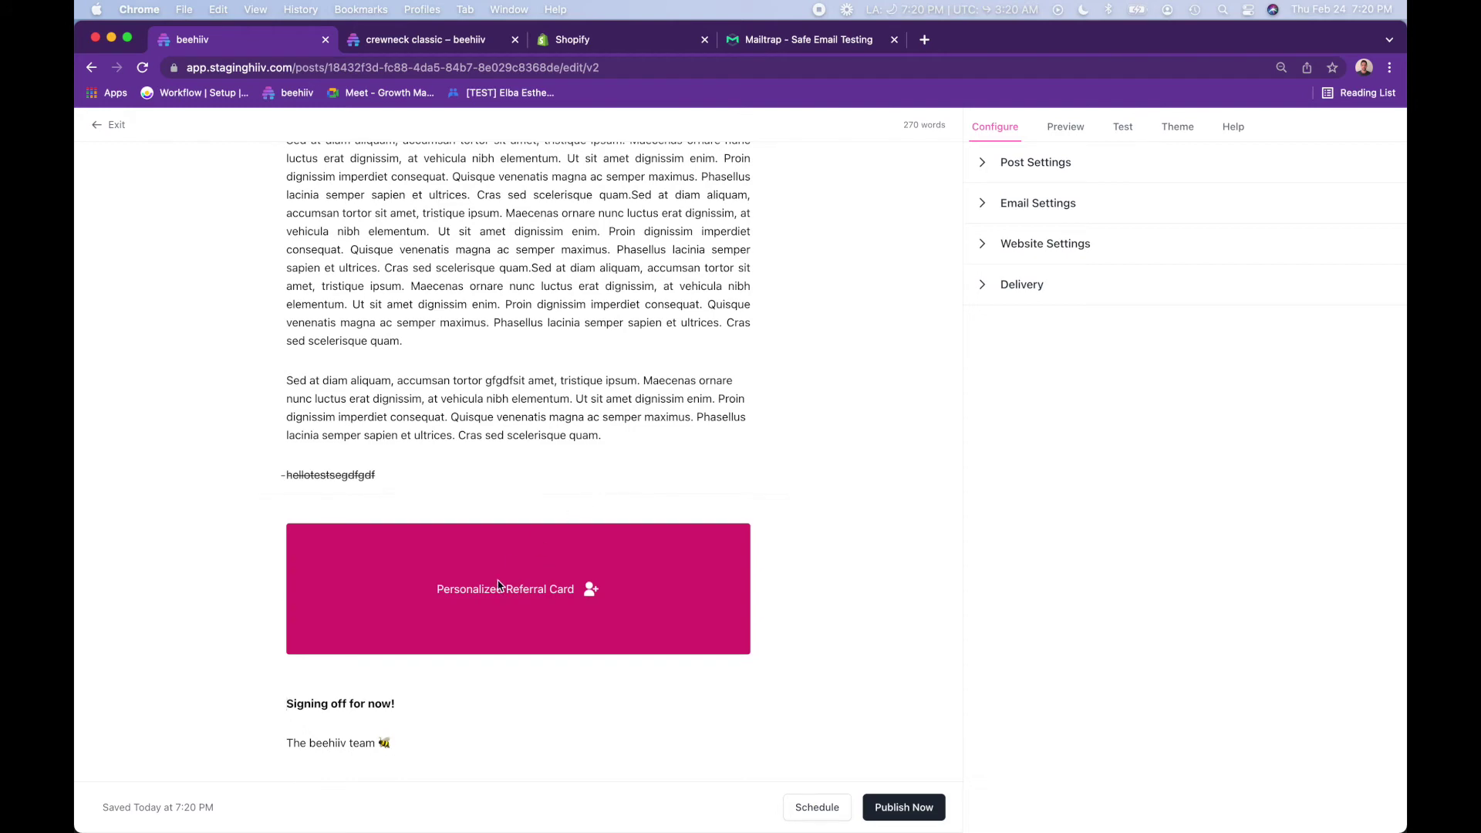
scroll(429, 685, down, 1)
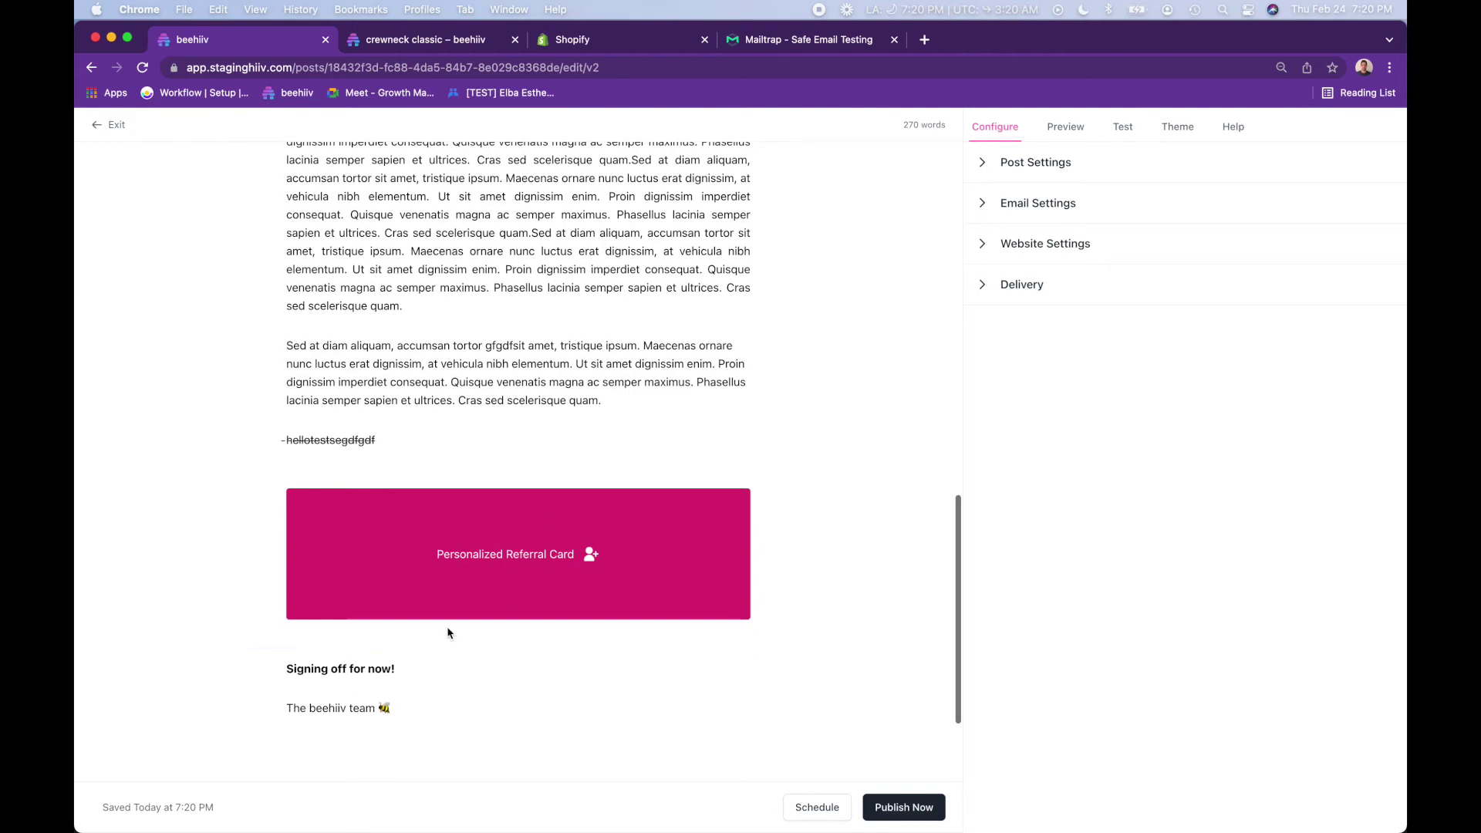
scroll(480, 412, down, 3)
scroll(479, 412, up, 5)
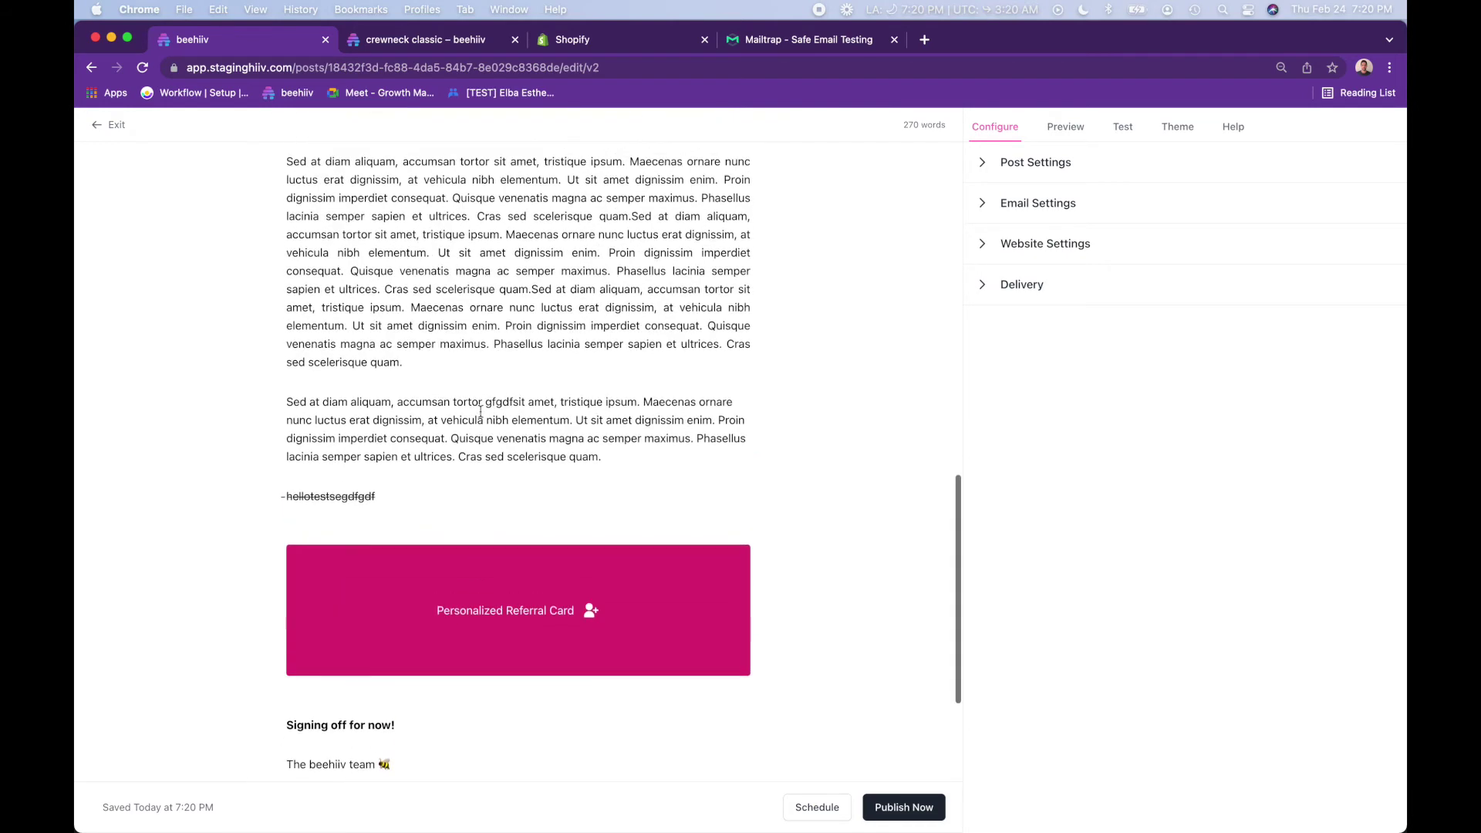
- Preview the post as an email and check the referral card's current referral count
click(1059, 128)
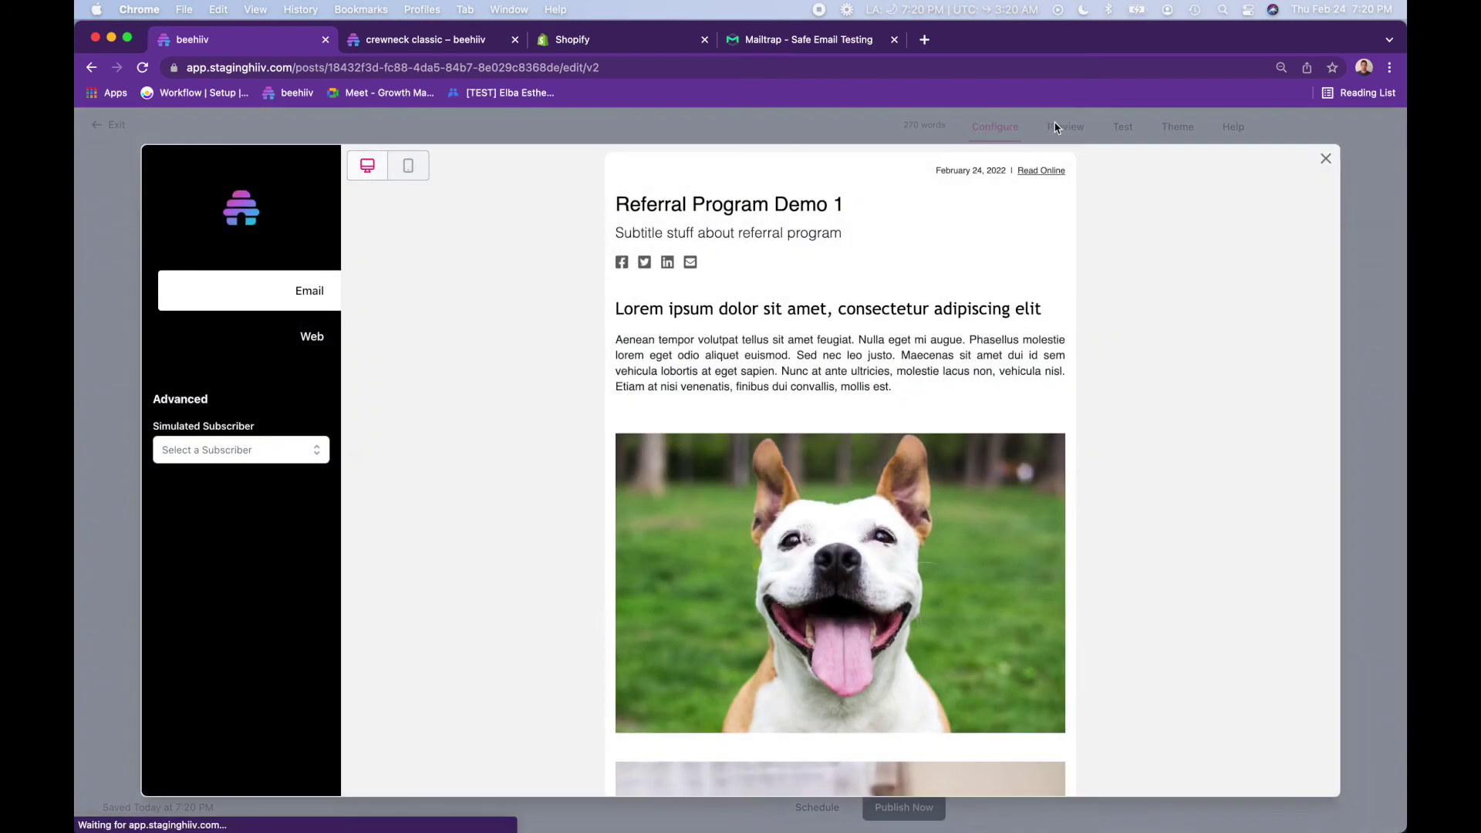
scroll(575, 417, down, 10)
scroll(576, 418, down, 1)
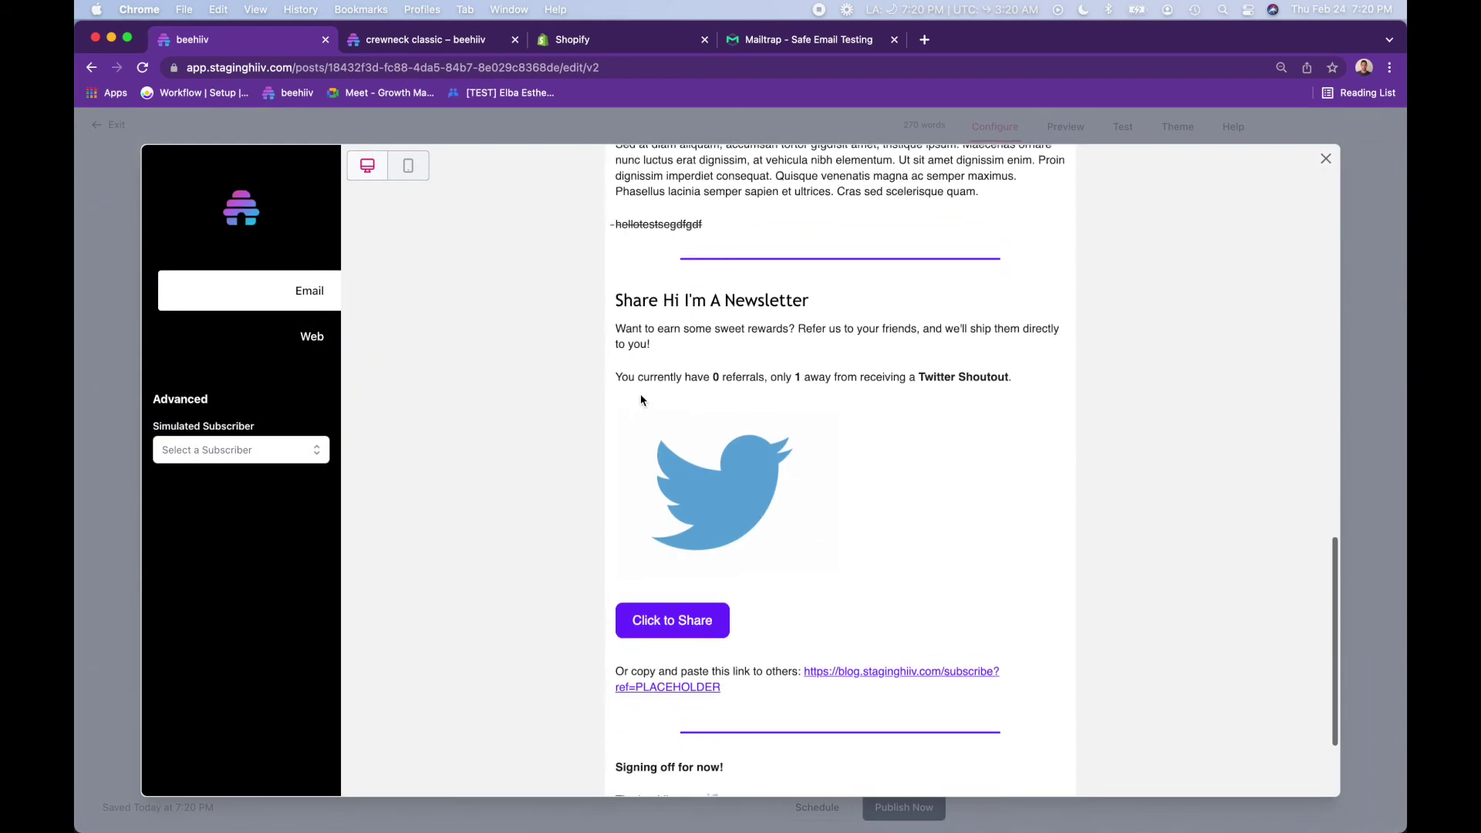
drag(707, 379, 729, 379)
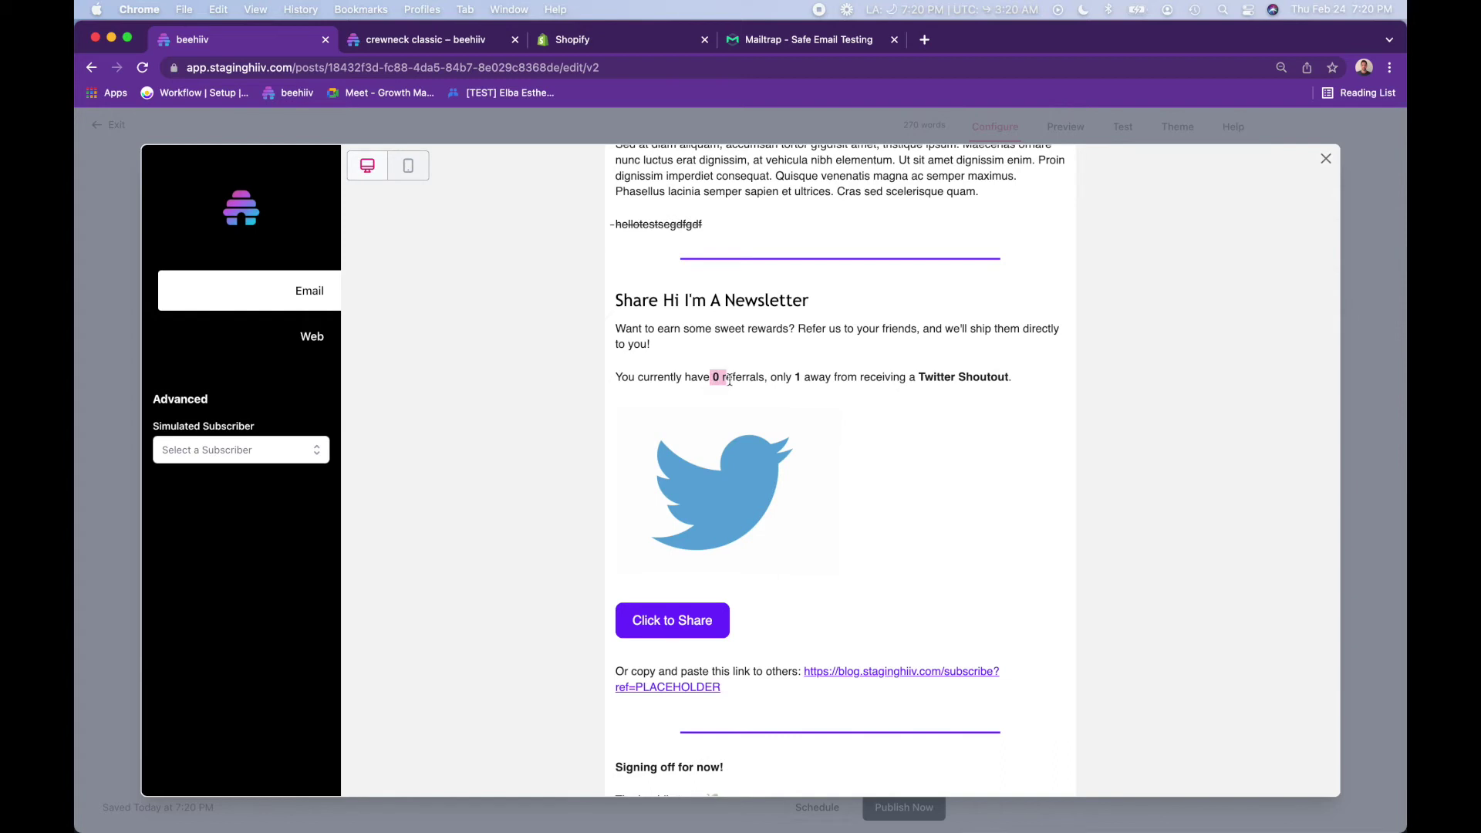
scroll(809, 378, down, 1)
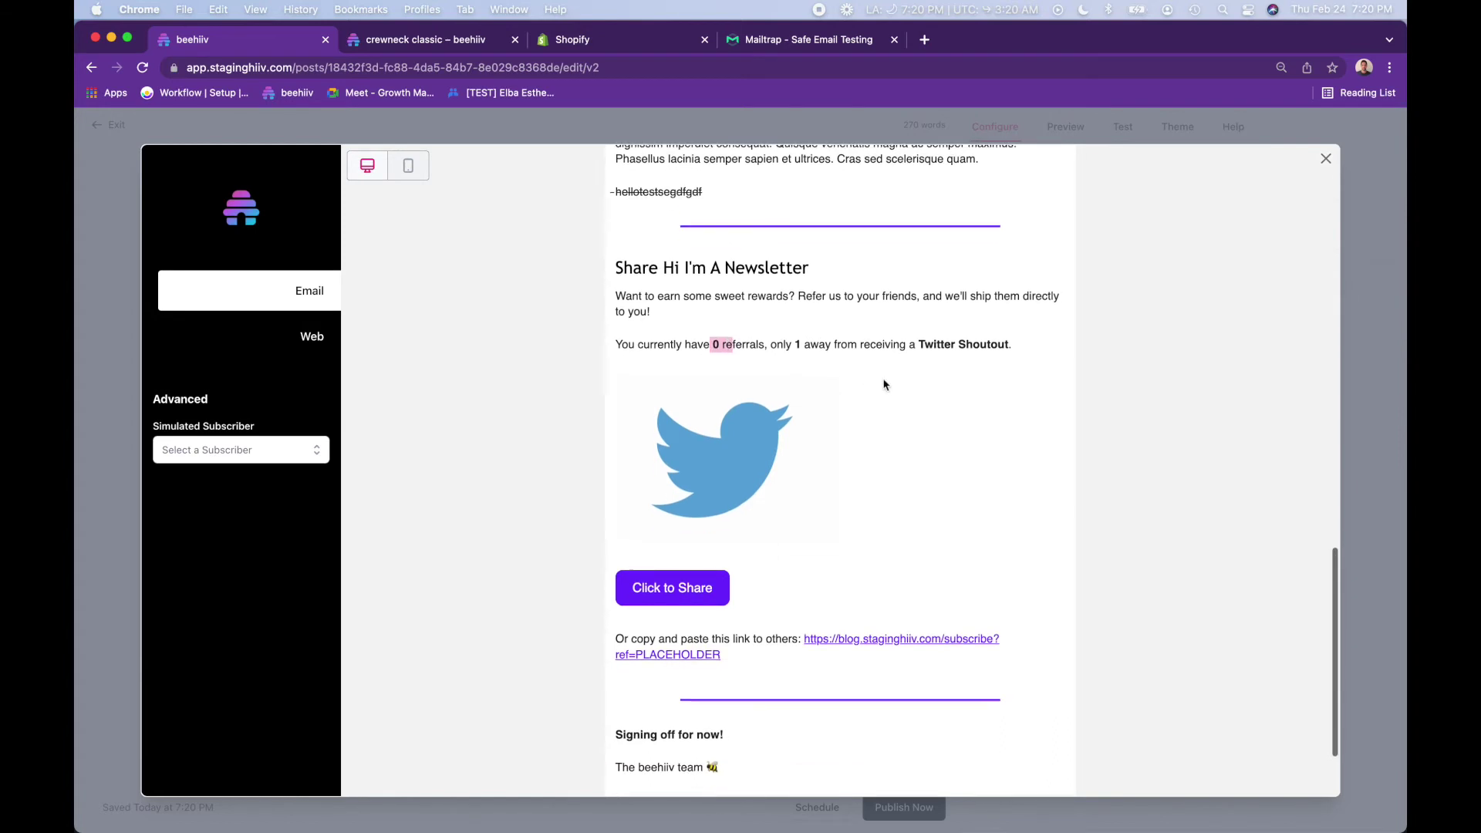
click(880, 425)
- Switch the simulated subscriber to a test subscriber with 1 referral, 2 away from Fresh Stickers
click(253, 453)
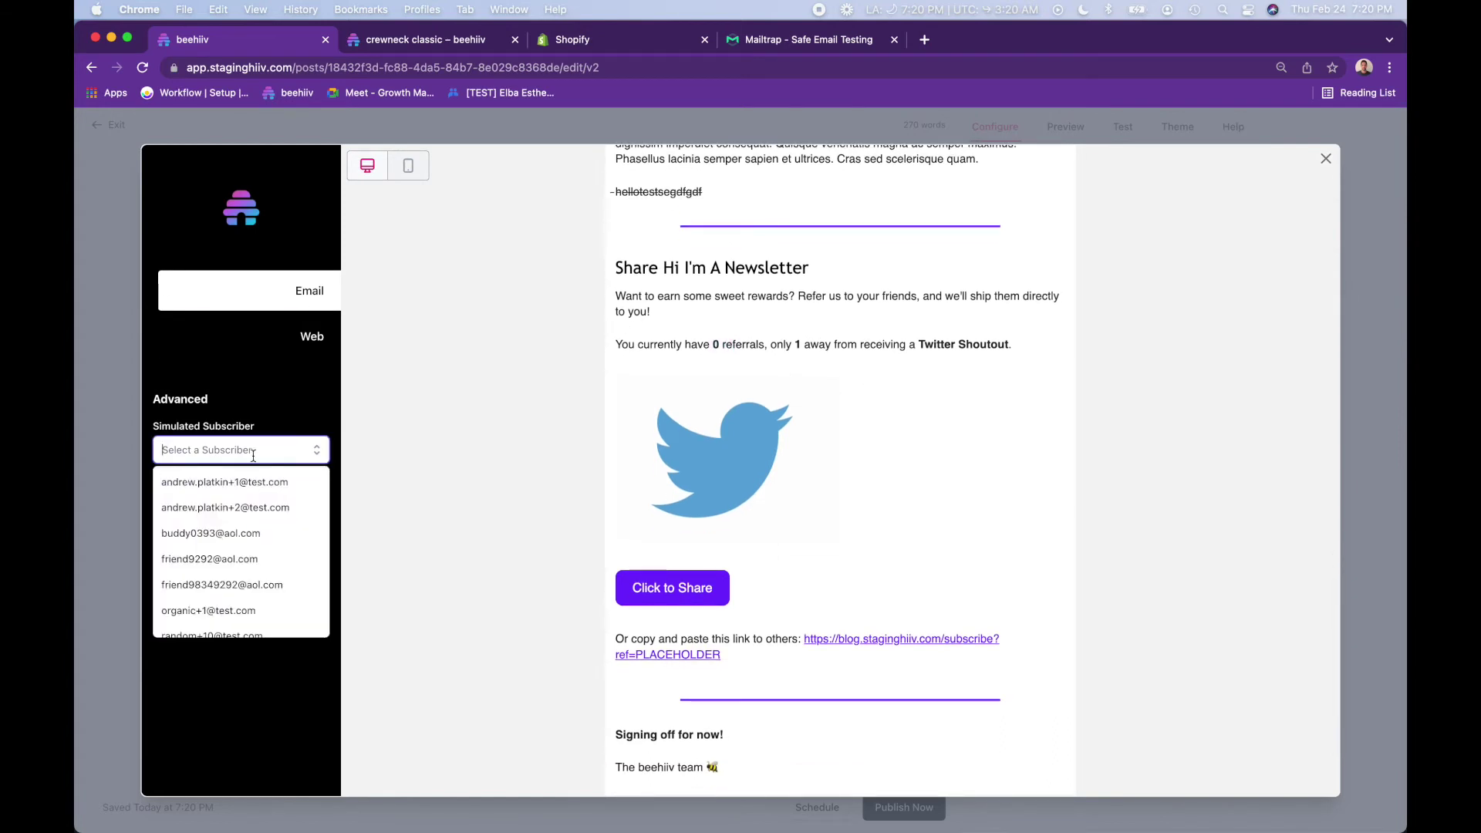
scroll(259, 570, down, 3)
click(257, 571)
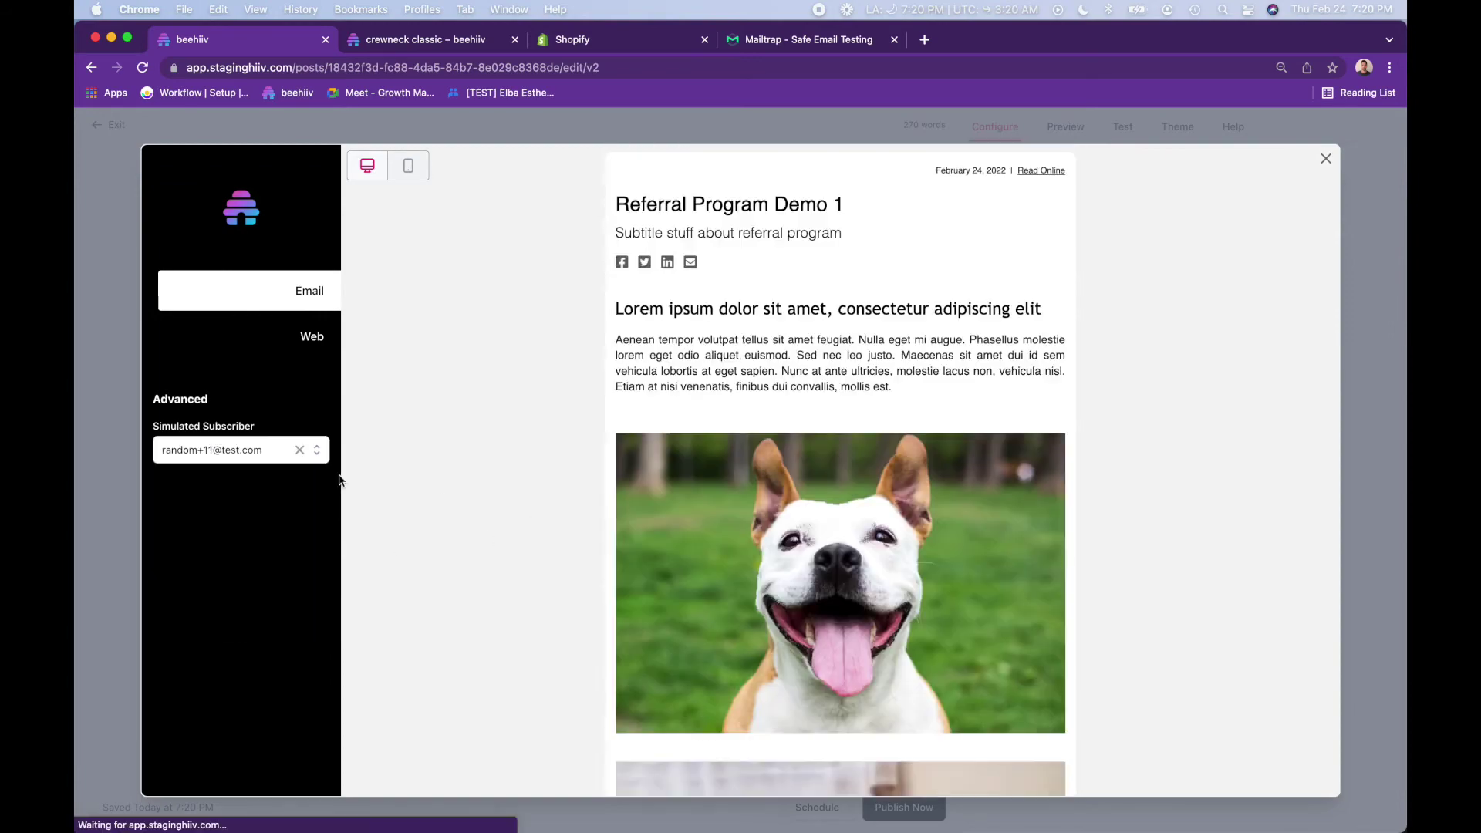
scroll(570, 505, down, 2)
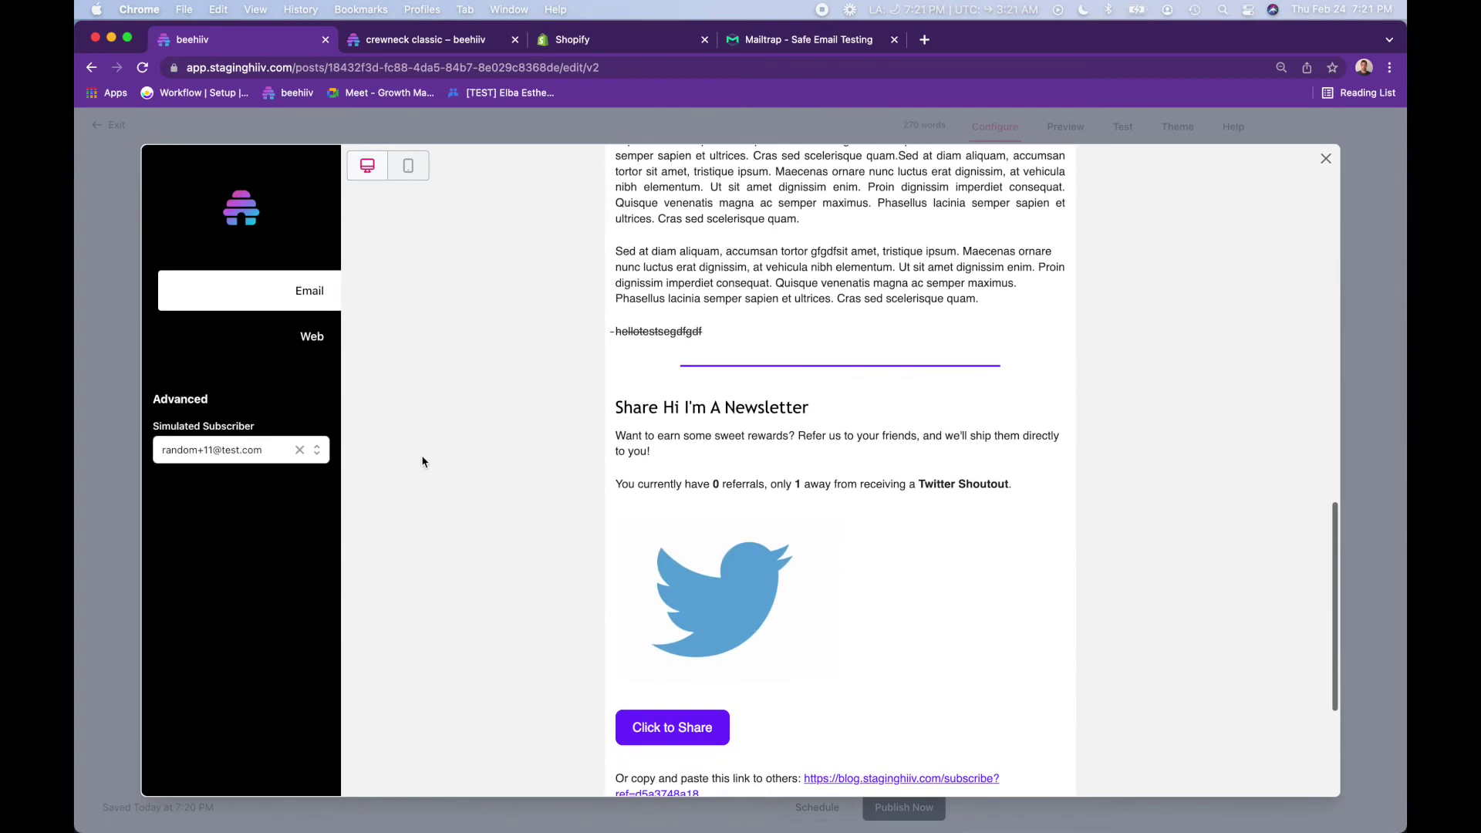
click(239, 457)
click(240, 558)
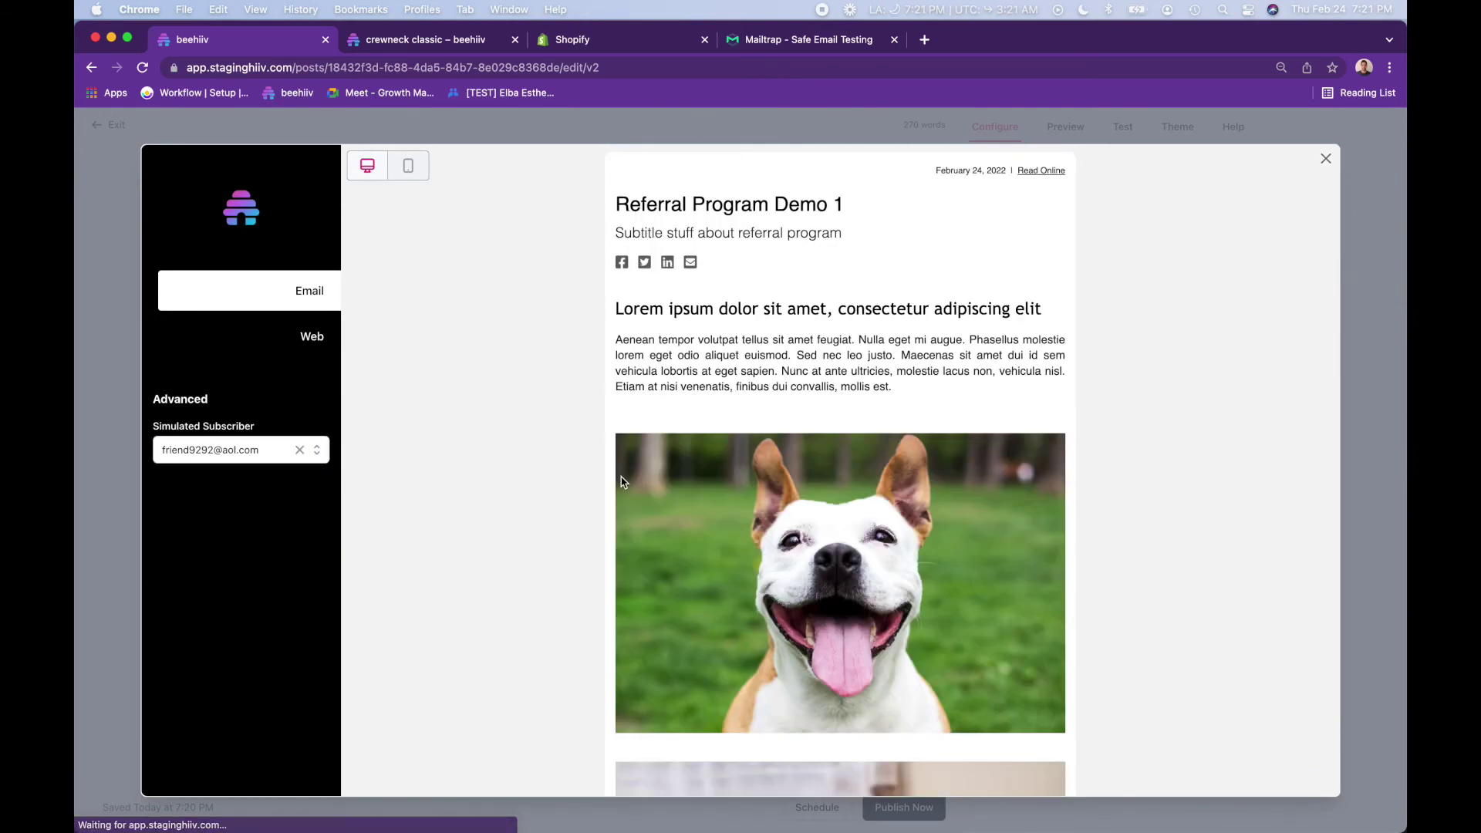
scroll(623, 482, down, 10)
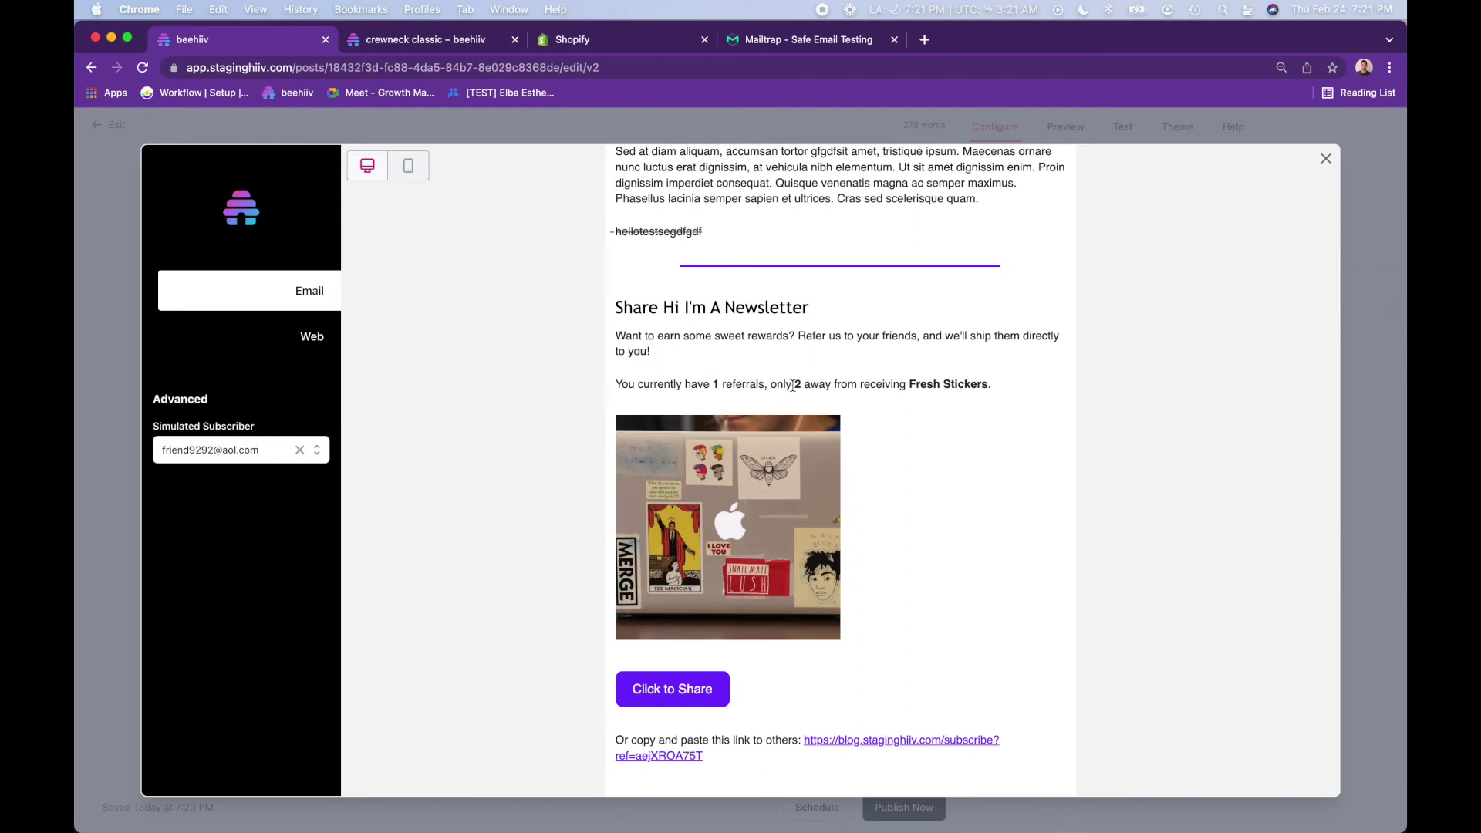
drag(793, 385, 816, 385)
click(935, 384)
scroll(923, 458, down, 2)
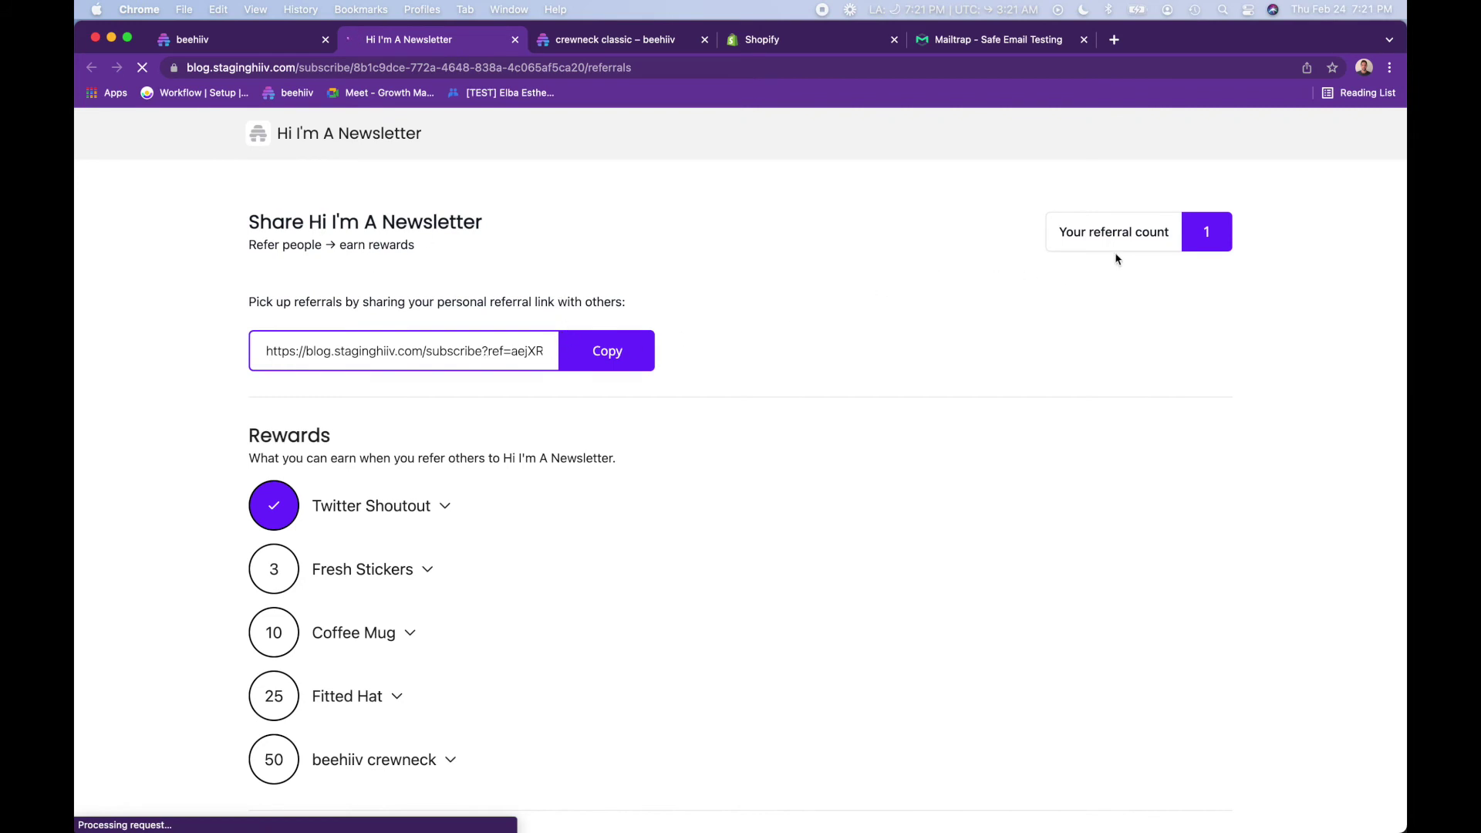
- Expand the Twitter Shoutout, Fresh Stickers, Coffee Mug, Fitted Hat and beehiiv crewneck rewards, and check Your Network
scroll(664, 317, down, 3)
click(347, 301)
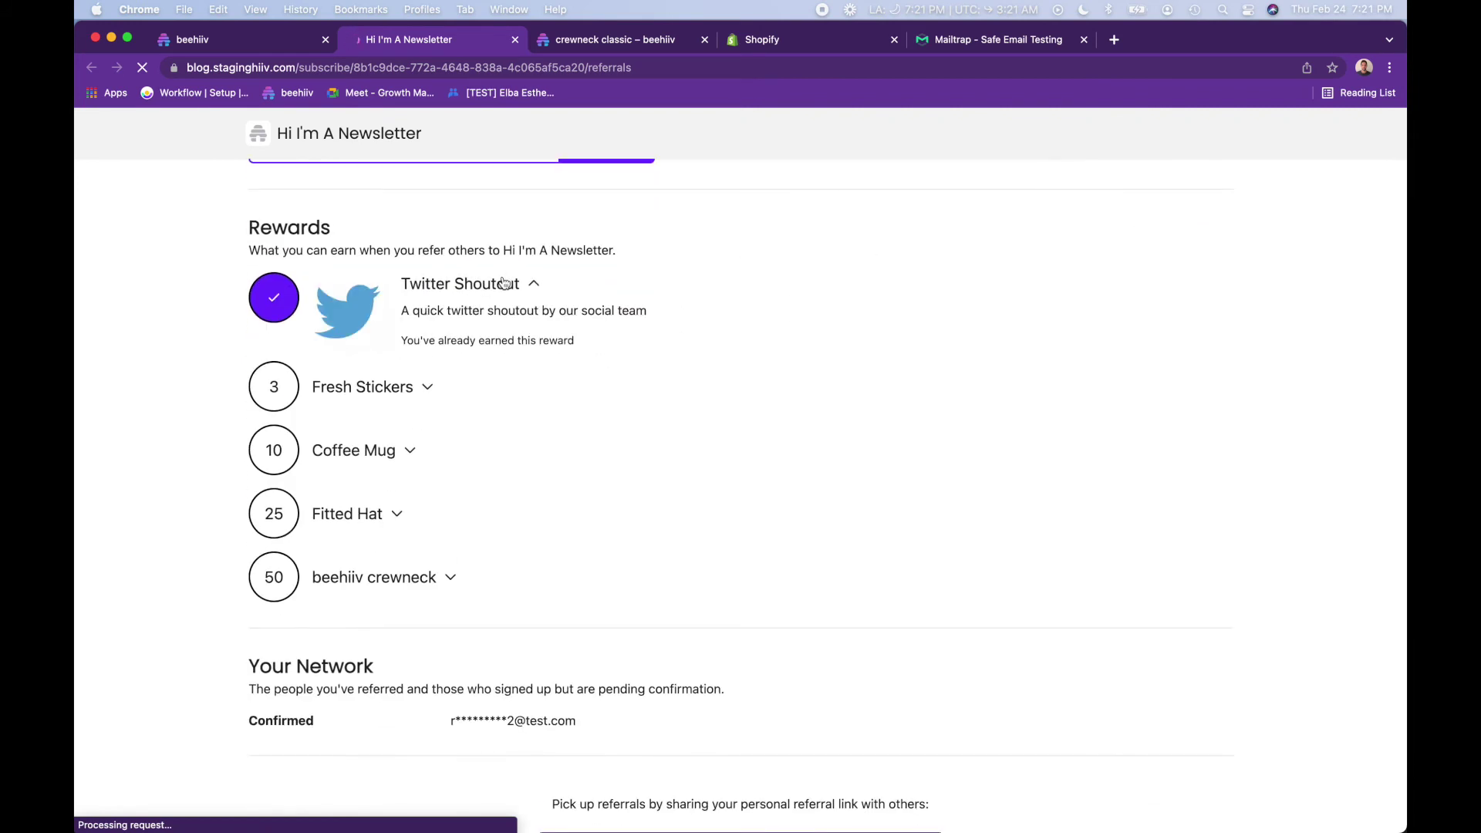
click(420, 392)
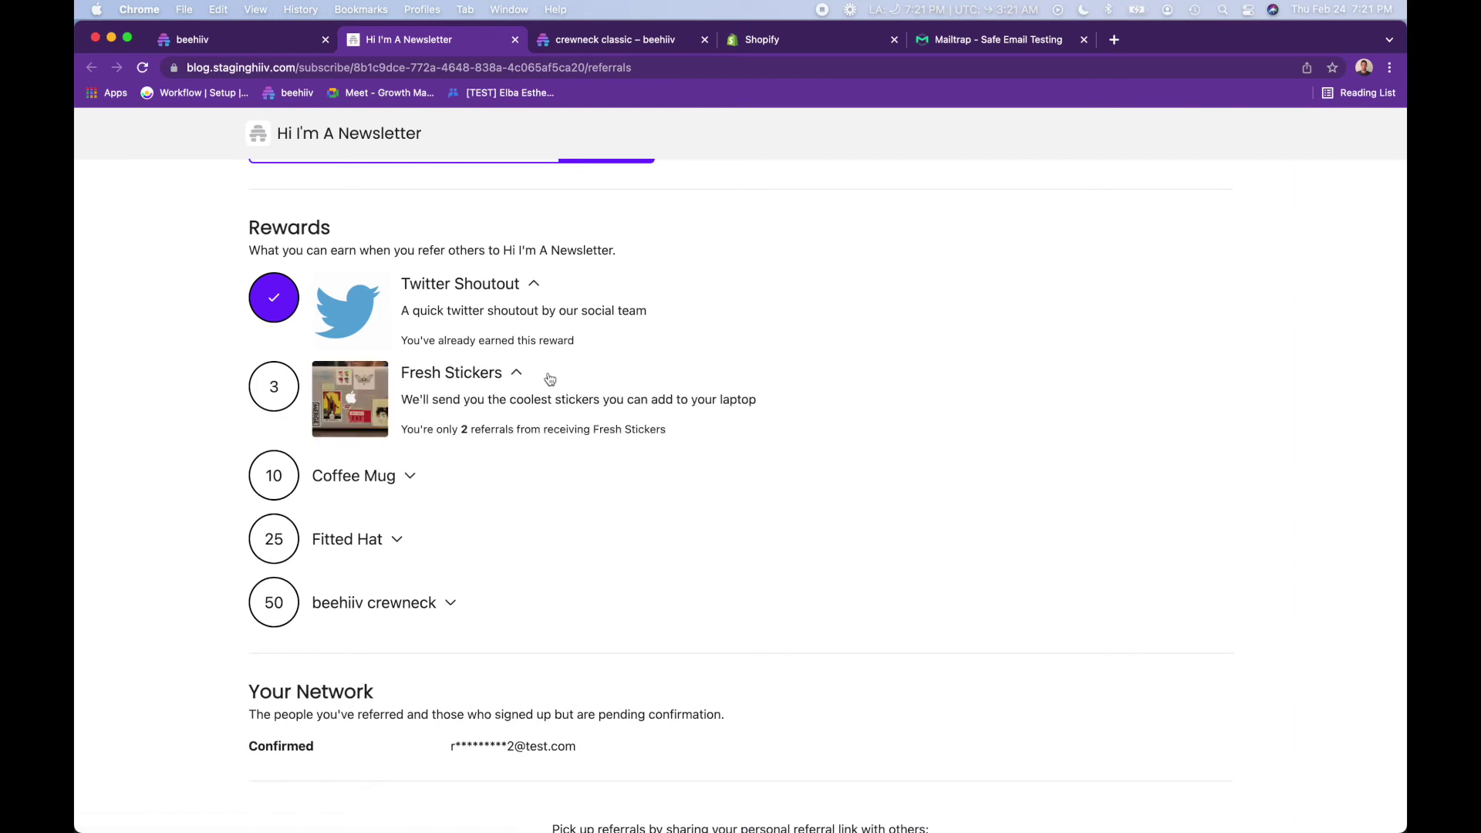
click(409, 476)
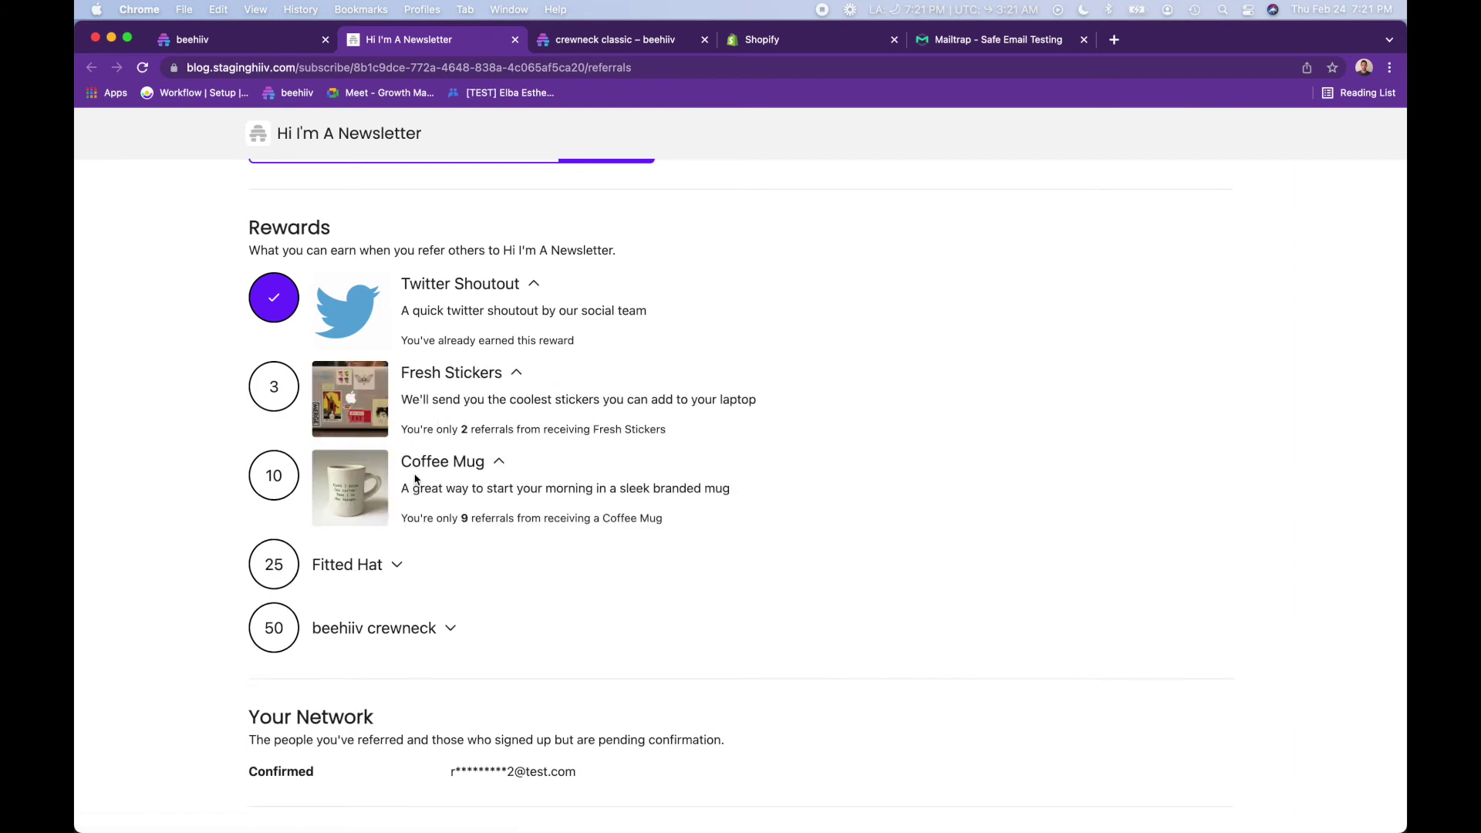
click(360, 575)
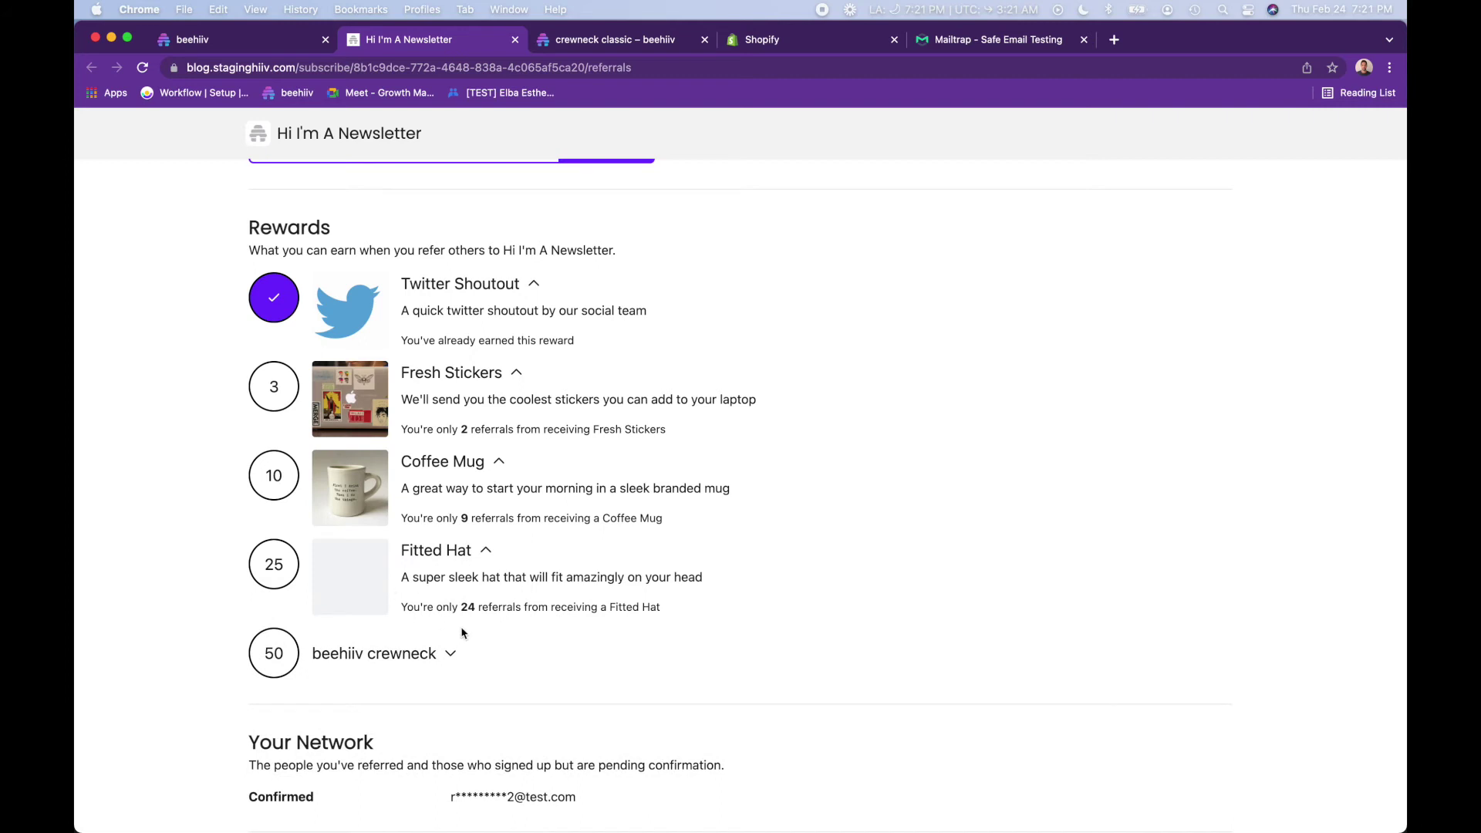
scroll(461, 629, down, 1)
click(442, 631)
scroll(440, 632, down, 5)
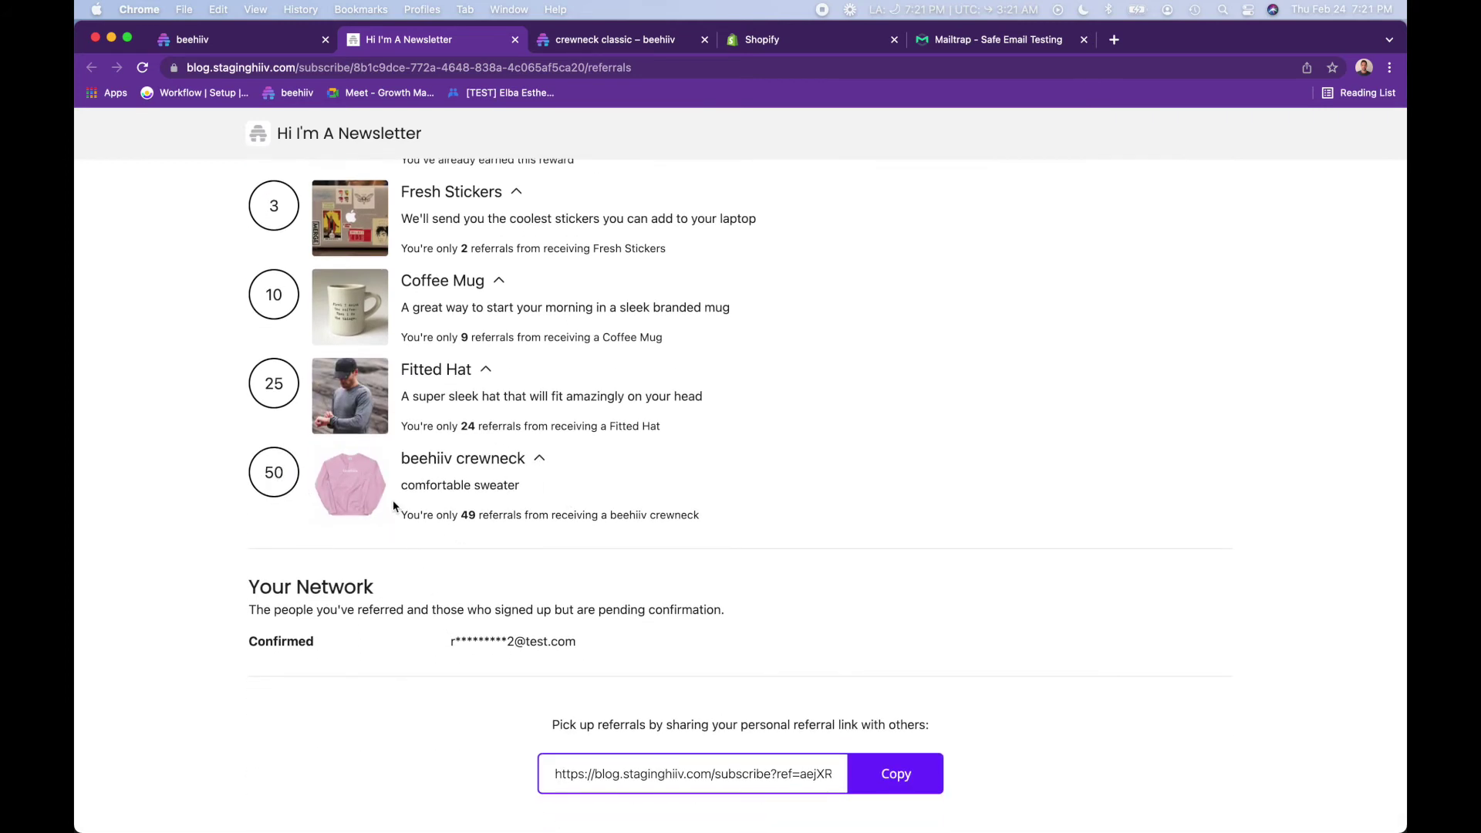
scroll(392, 499, down, 1)
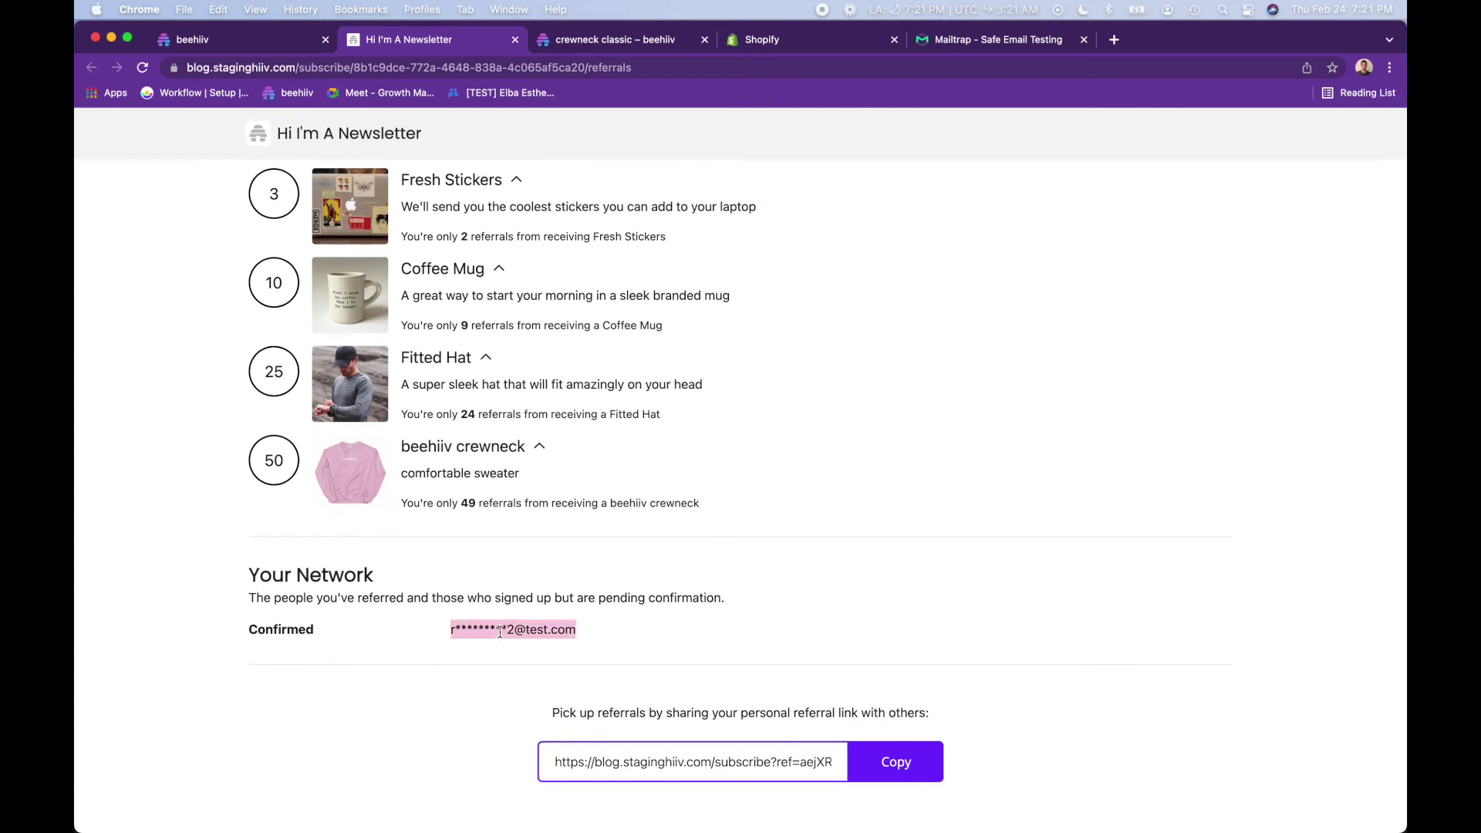
- Compare with the editor's email preview, then copy the subscriber's personal referral link
click(257, 40)
scroll(518, 521, down, 4)
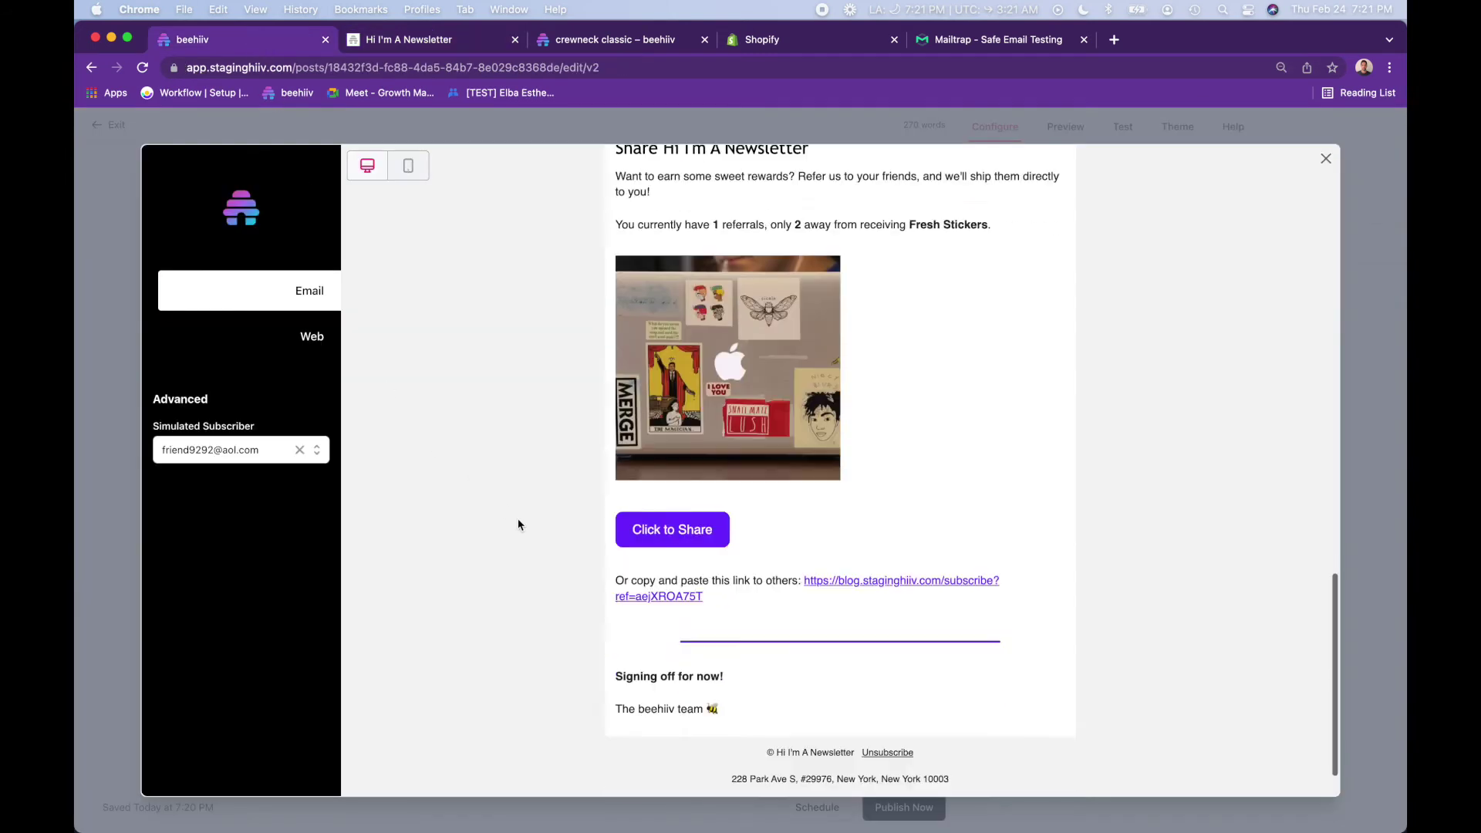
drag(719, 545, 803, 528)
click(380, 44)
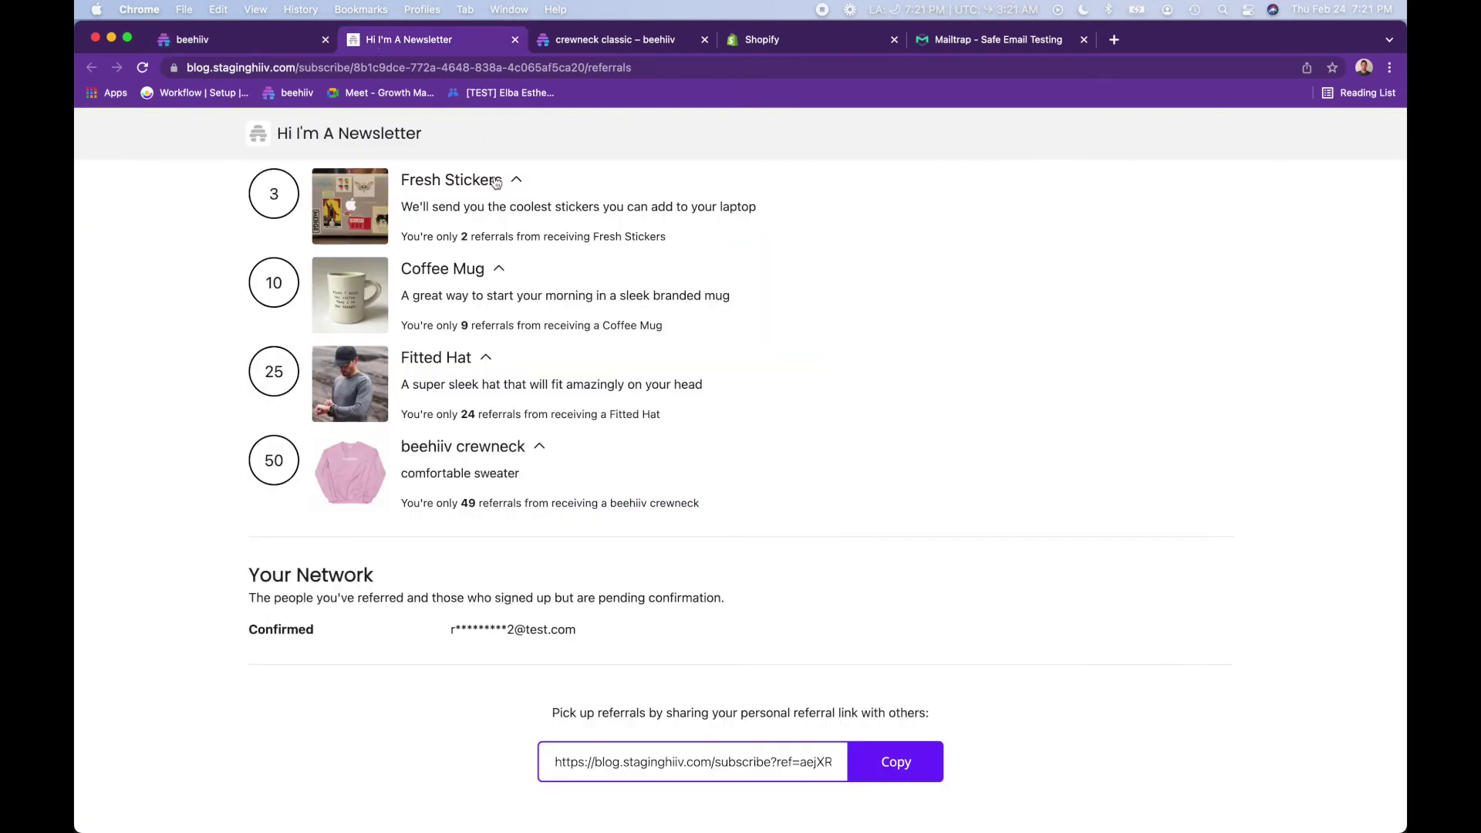
click(880, 764)
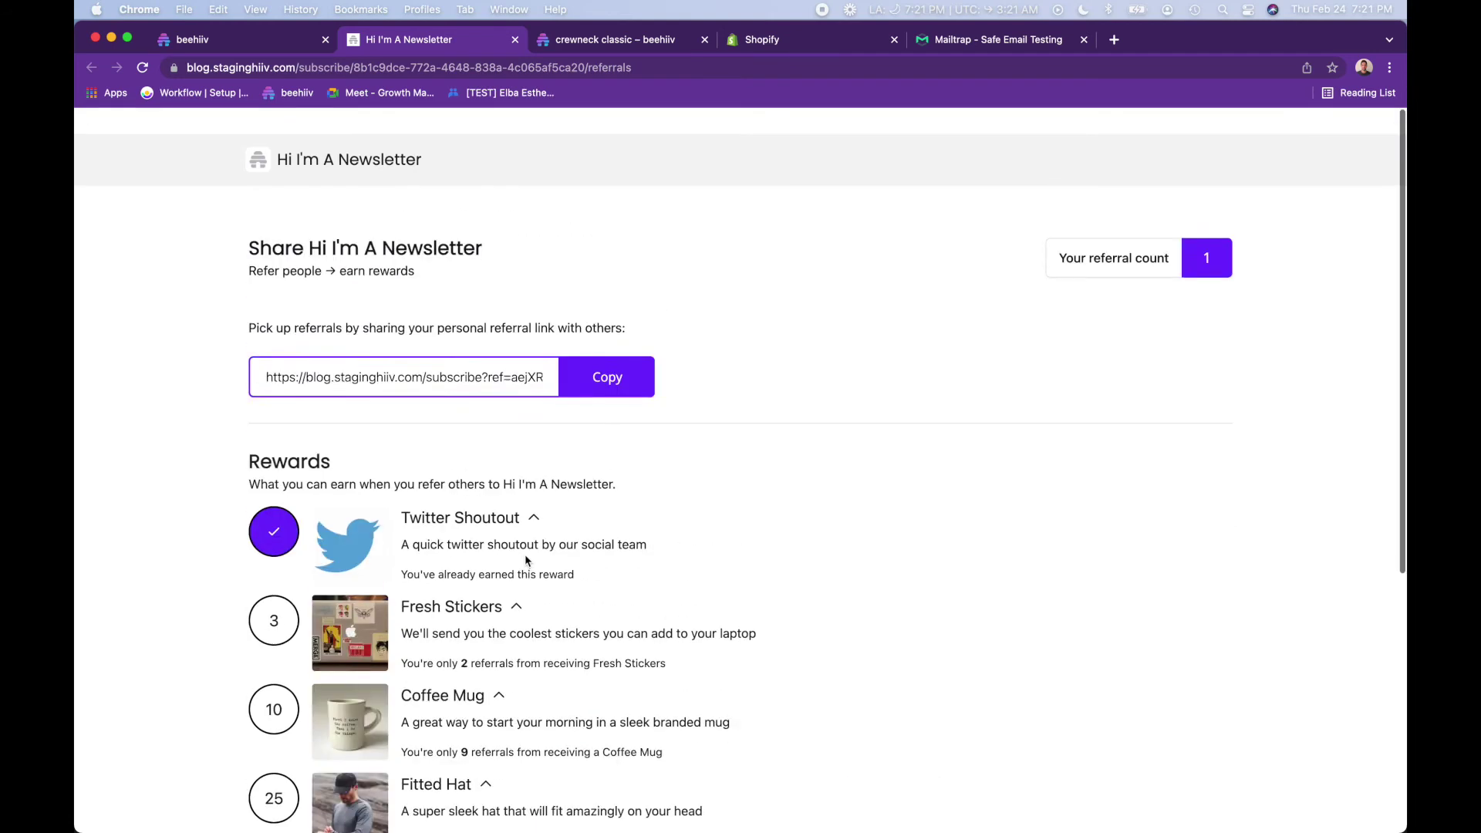
click(608, 347)
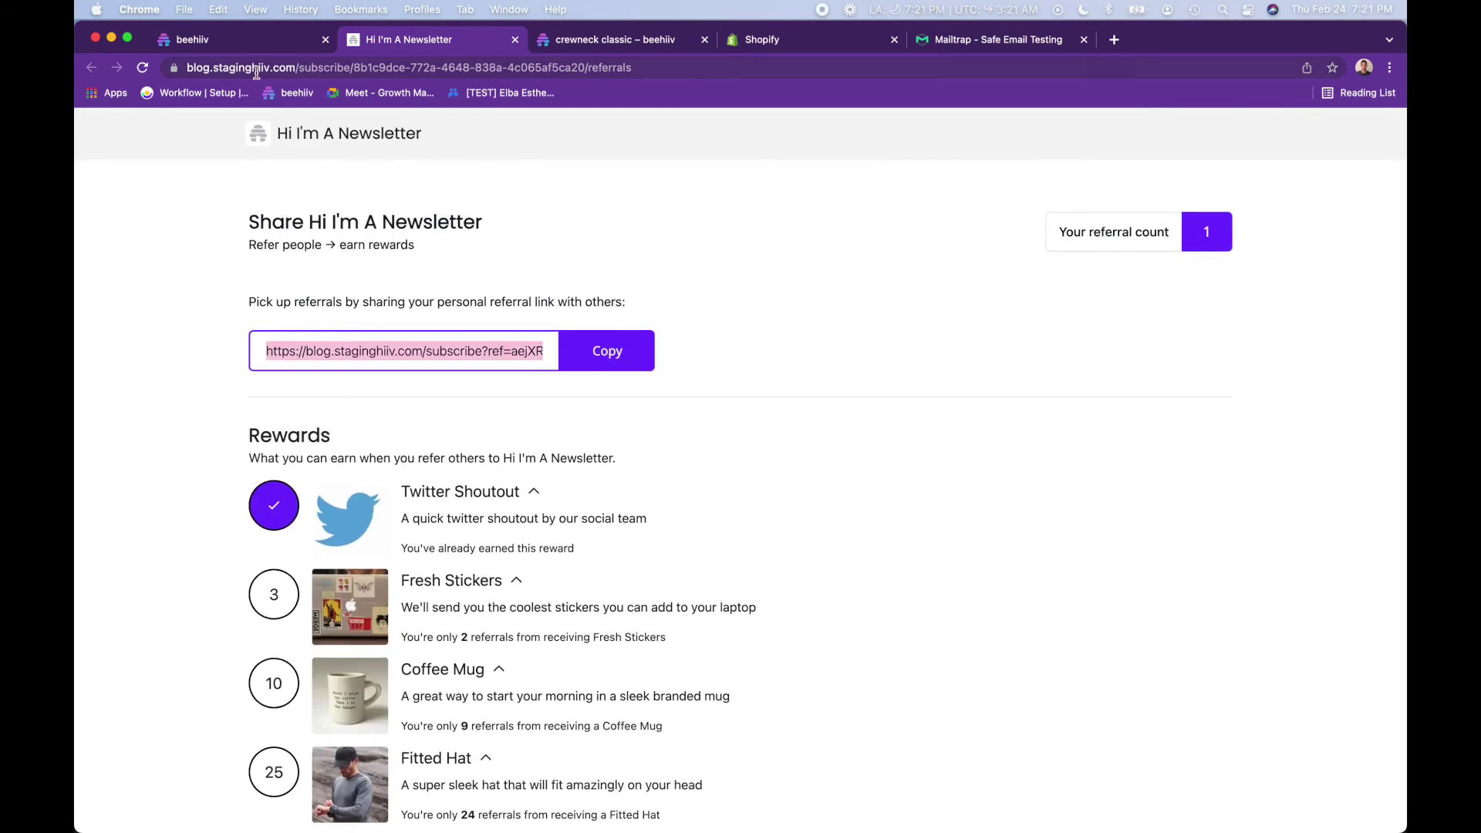
- Review the Post, Email, Website and Delivery settings and publish the post now
click(224, 39)
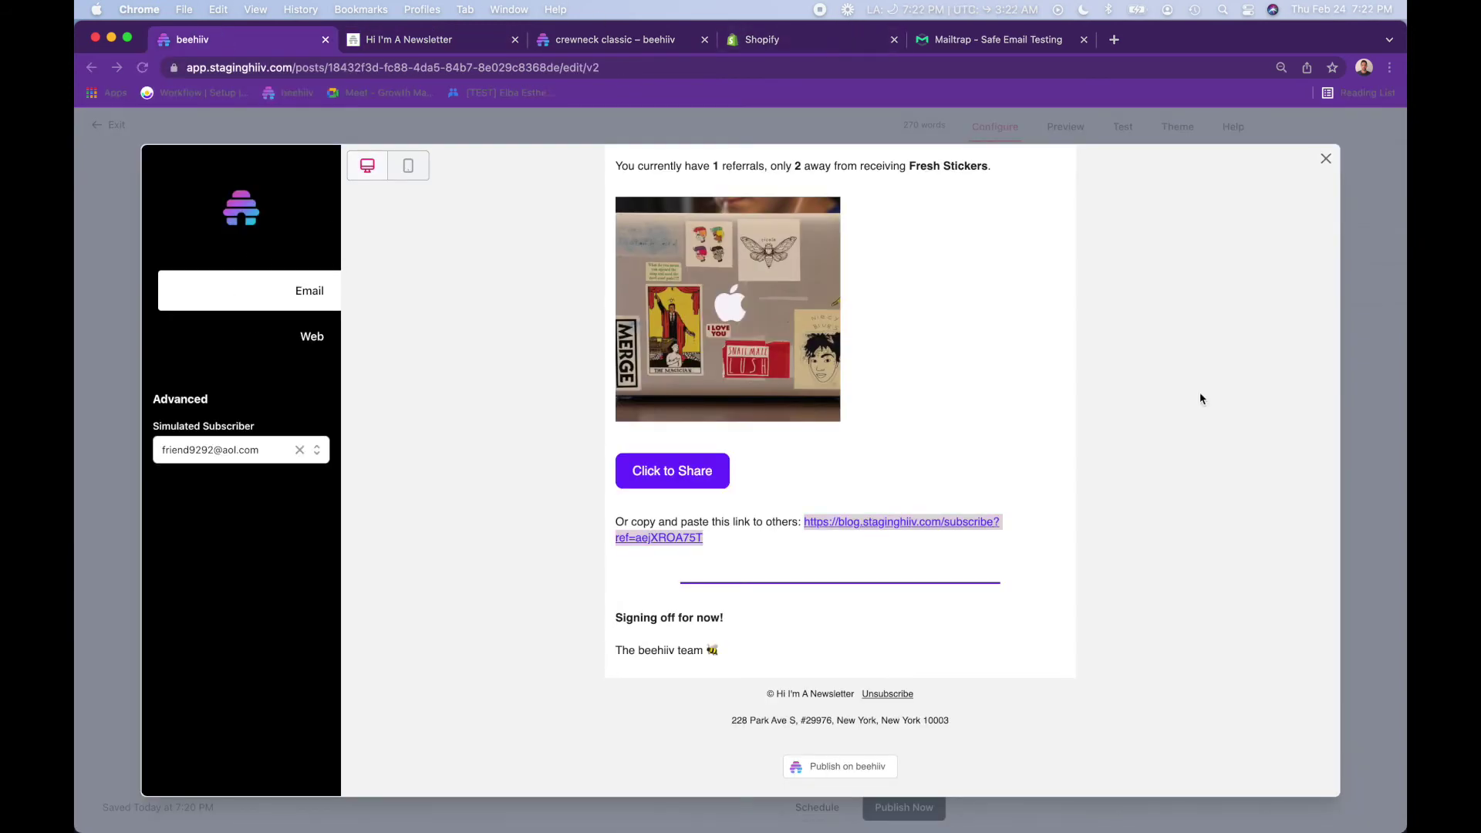
click(1326, 160)
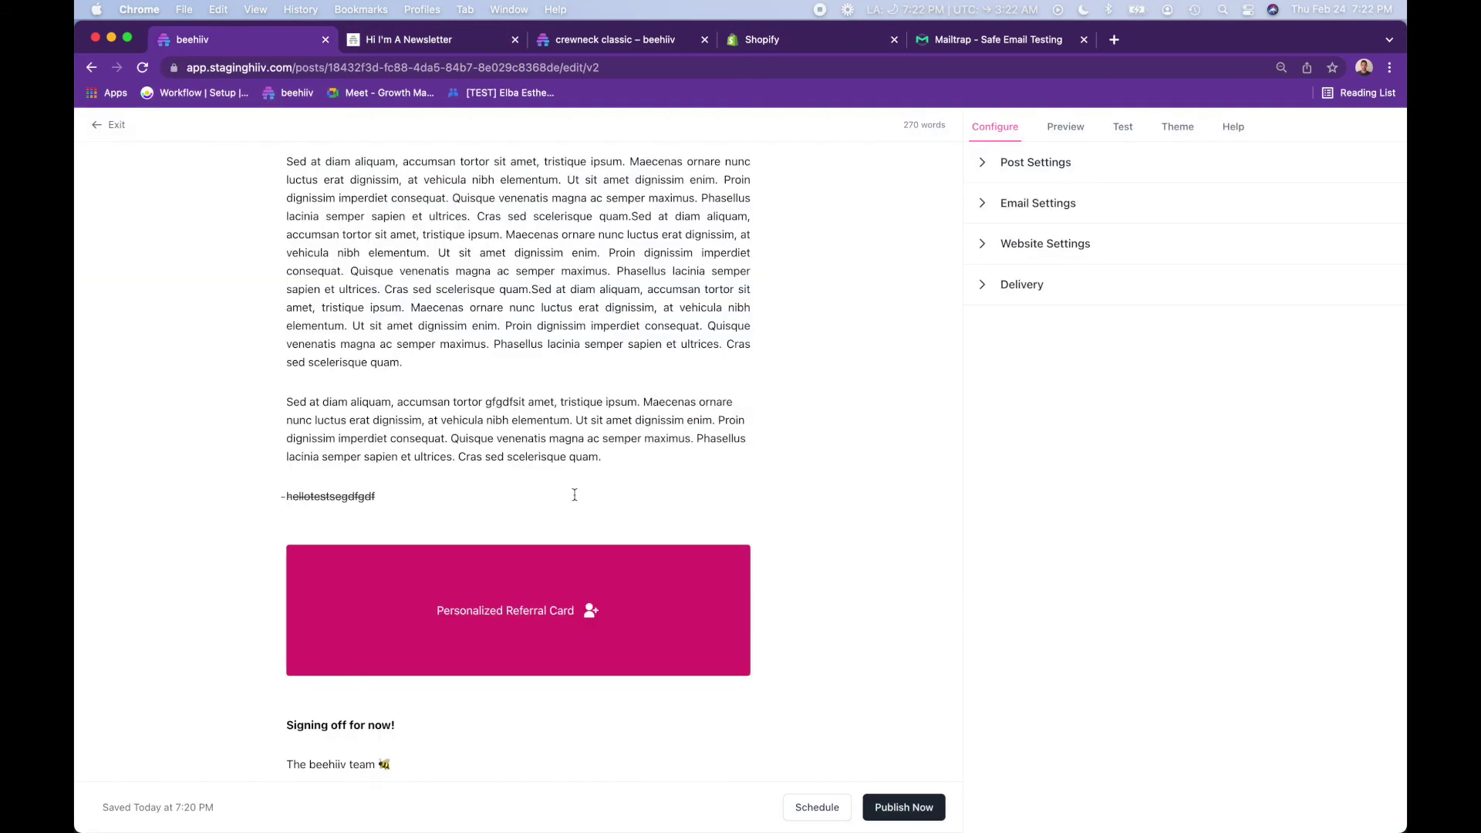
click(1111, 165)
click(990, 514)
scroll(991, 513, down, 2)
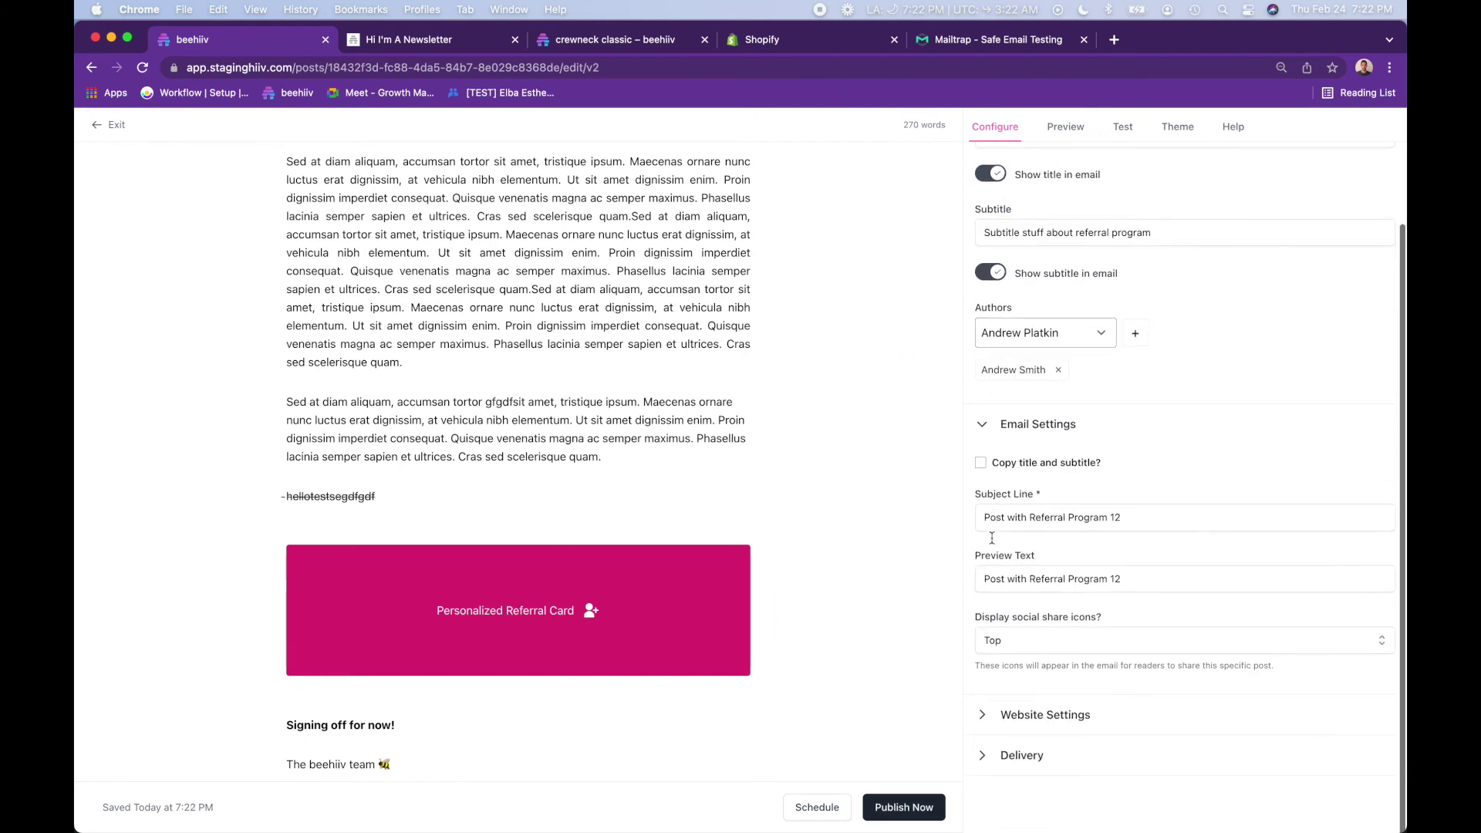
click(990, 711)
scroll(990, 725, down, 3)
click(991, 752)
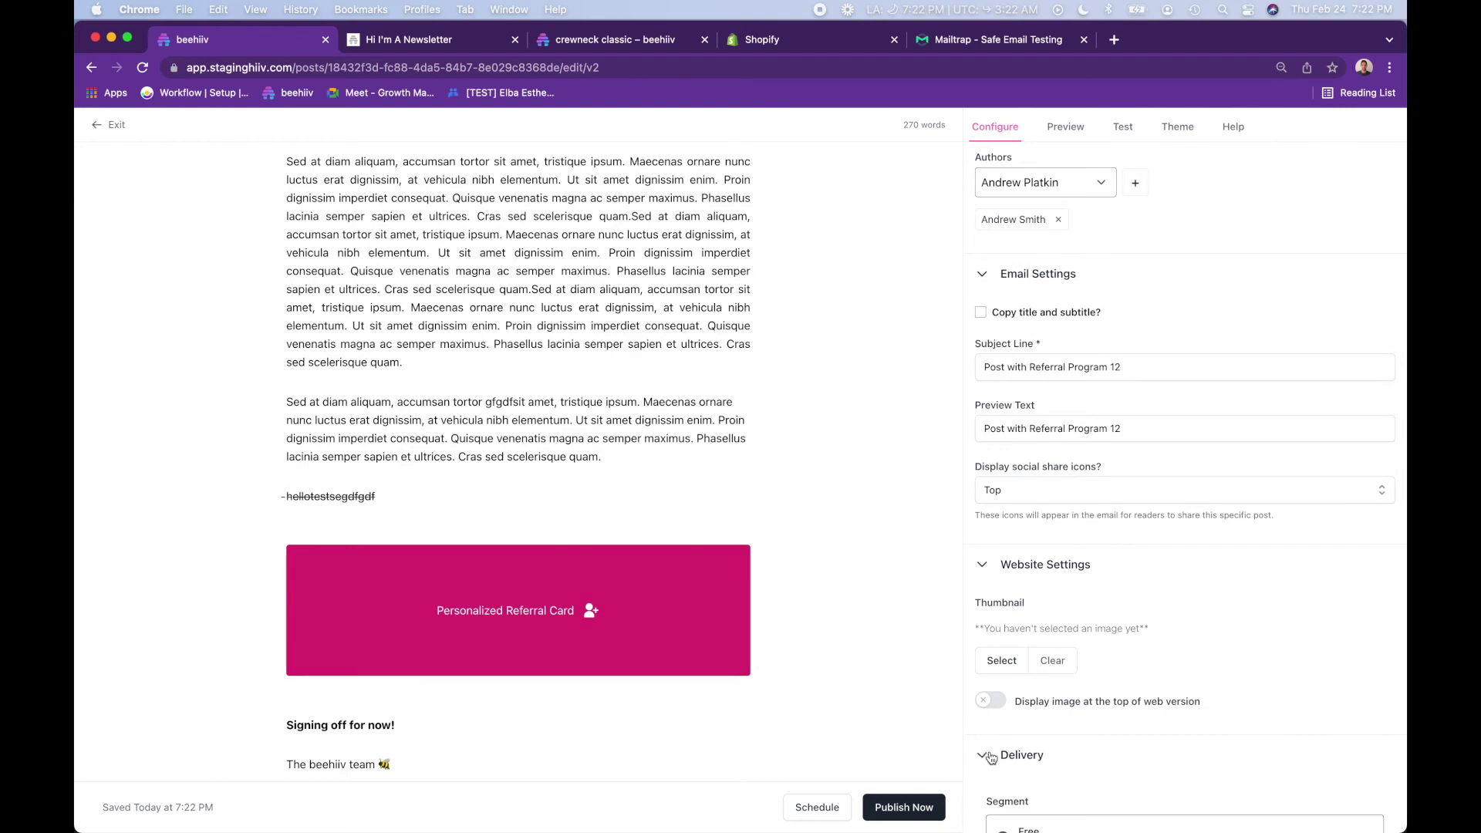
scroll(991, 756, down, 5)
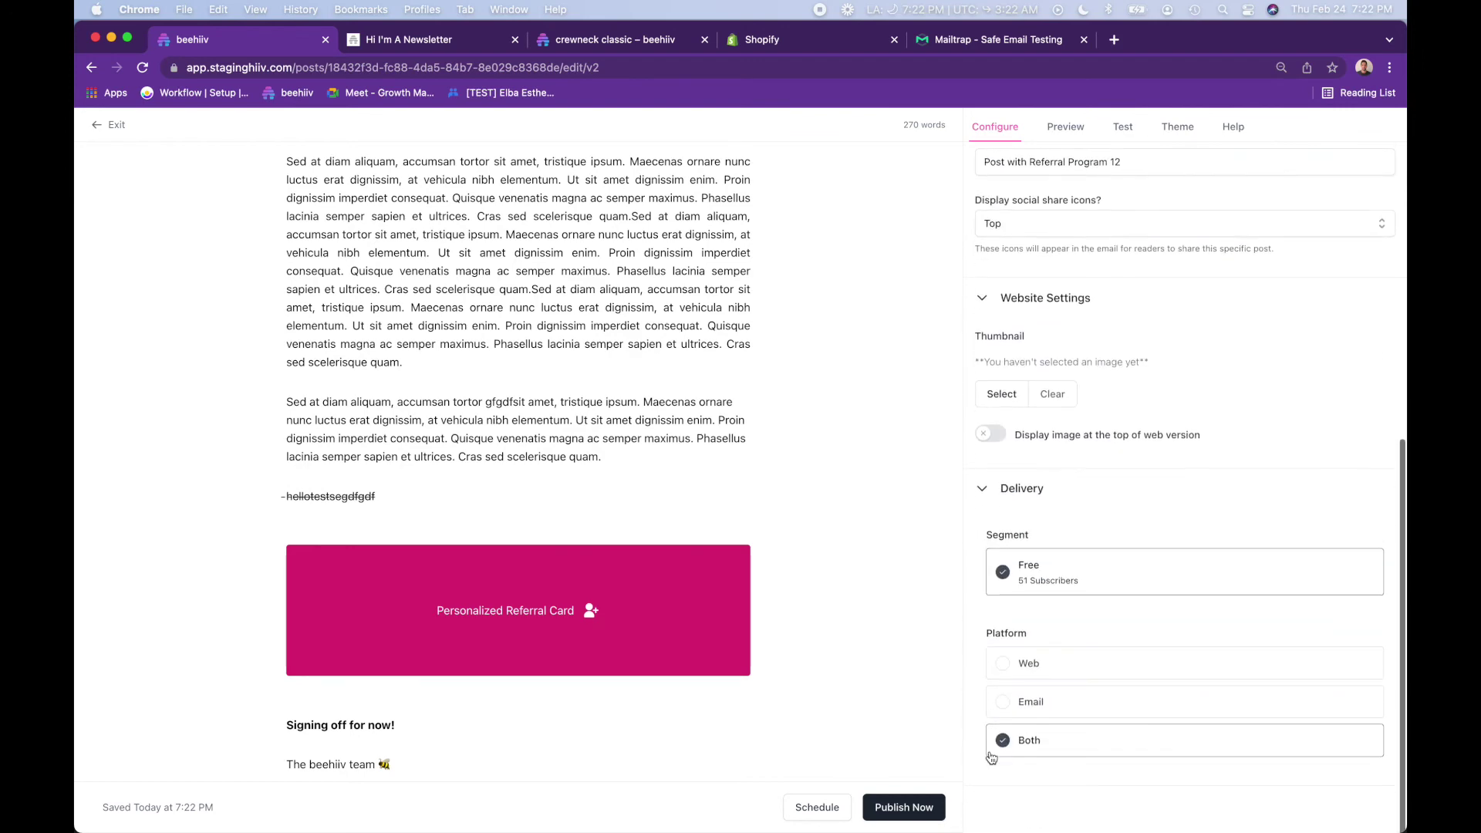
click(903, 807)
click(926, 543)
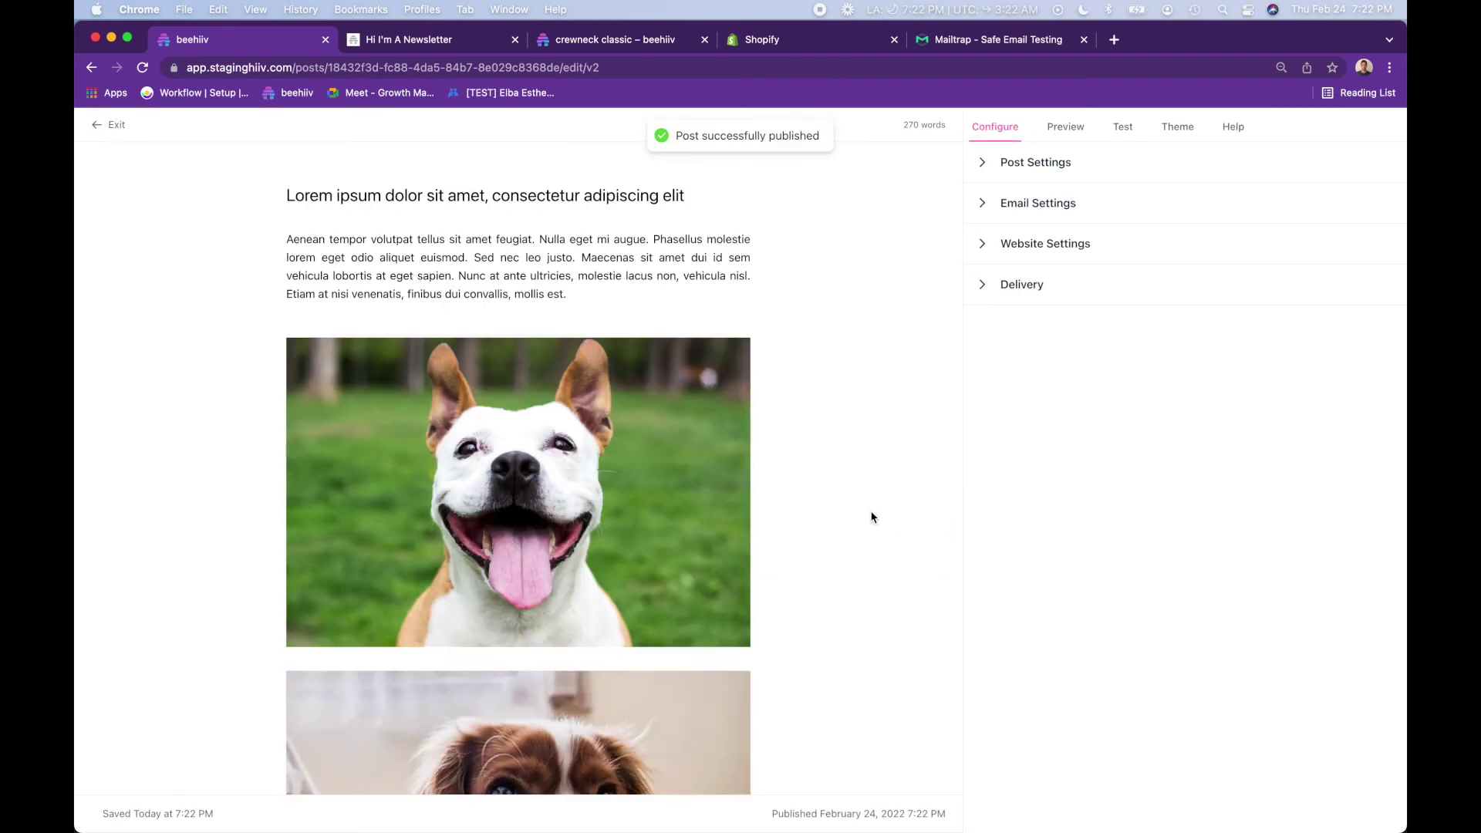
click(945, 45)
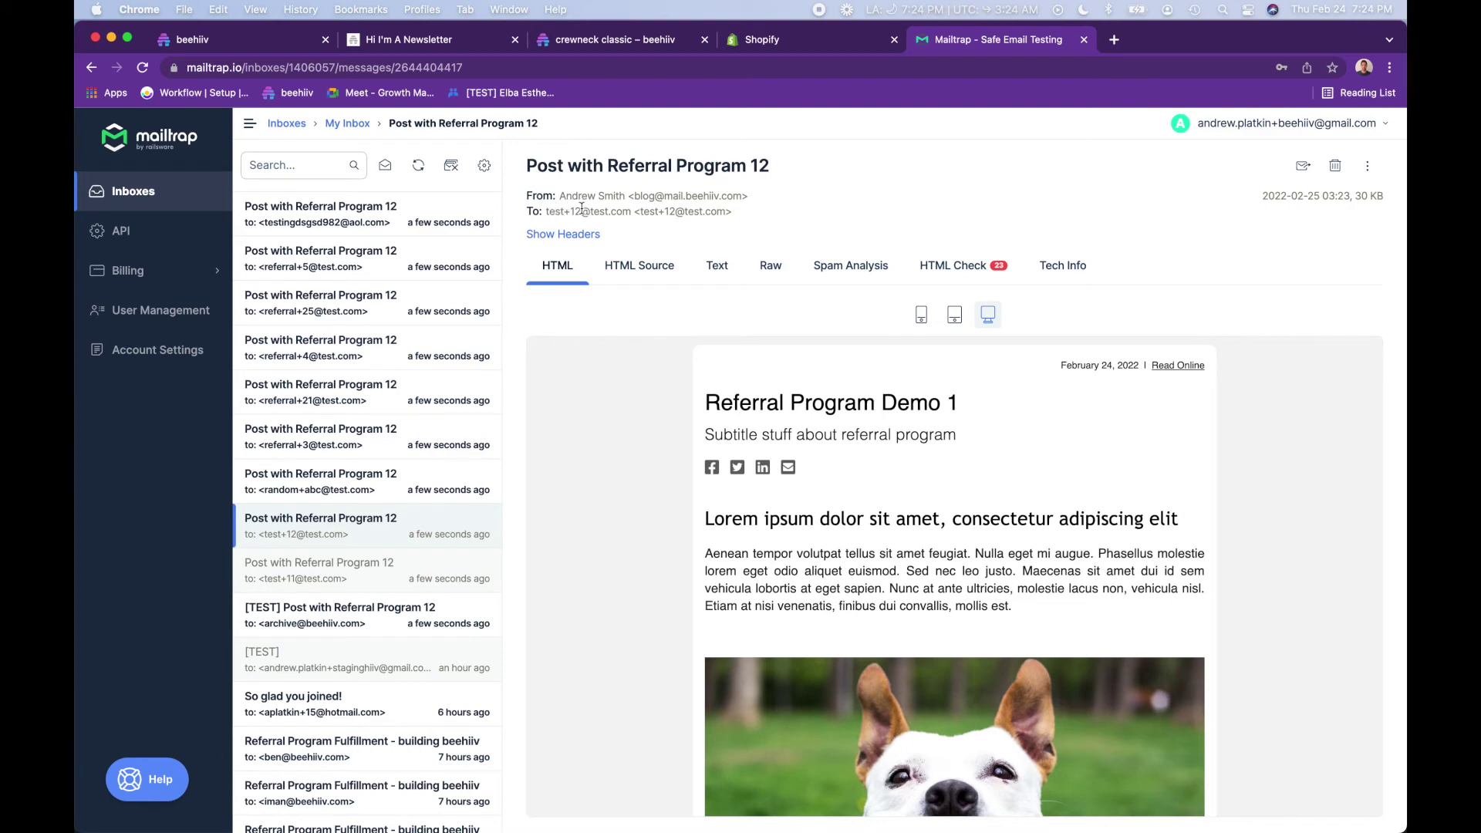
- Check the received email's referral card and its page: 0 referrals, Twitter Shoutout and Fresh Stickers expanded
scroll(723, 379, down, 15)
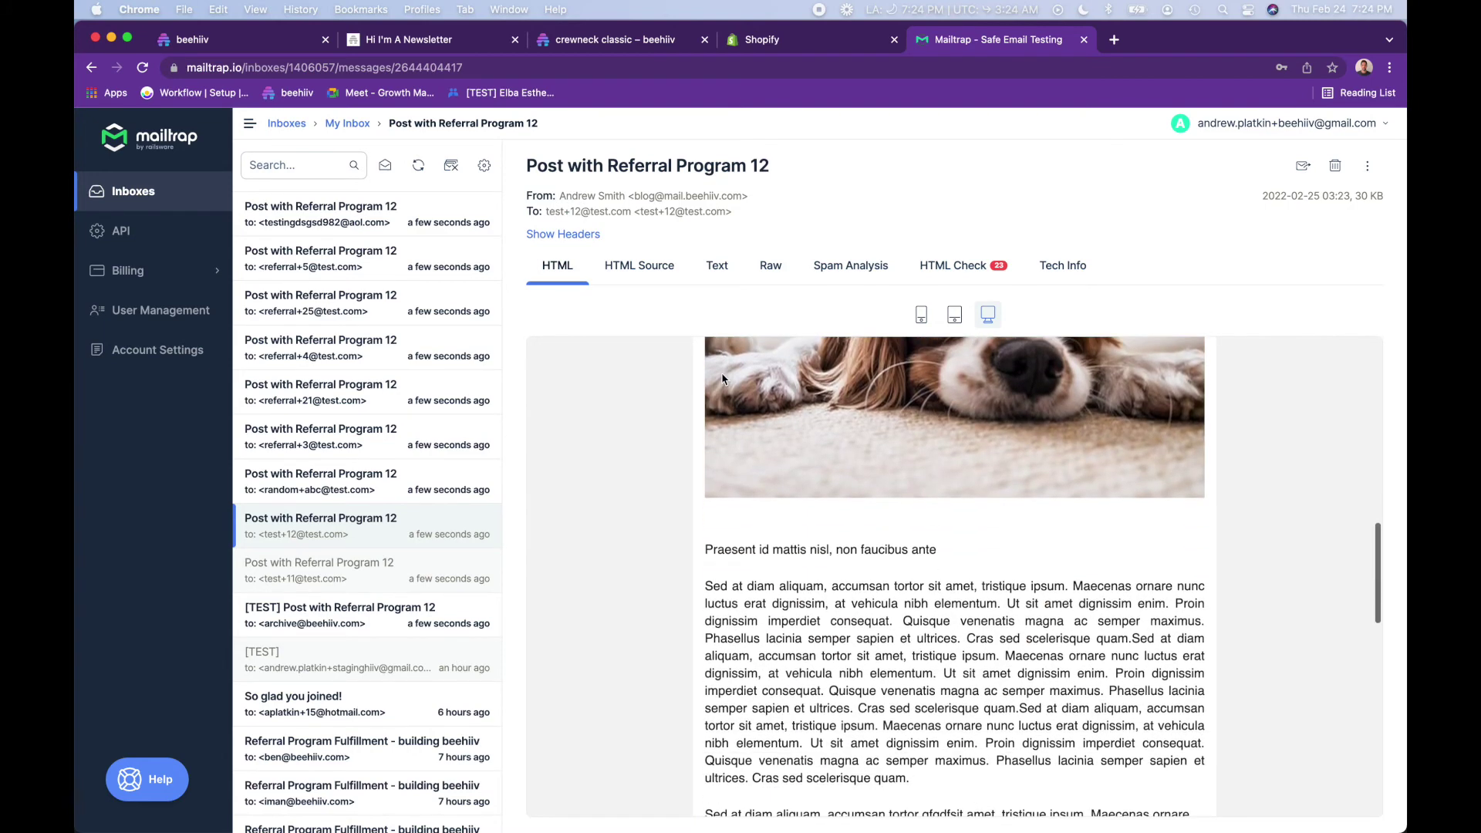
scroll(723, 376, down, 5)
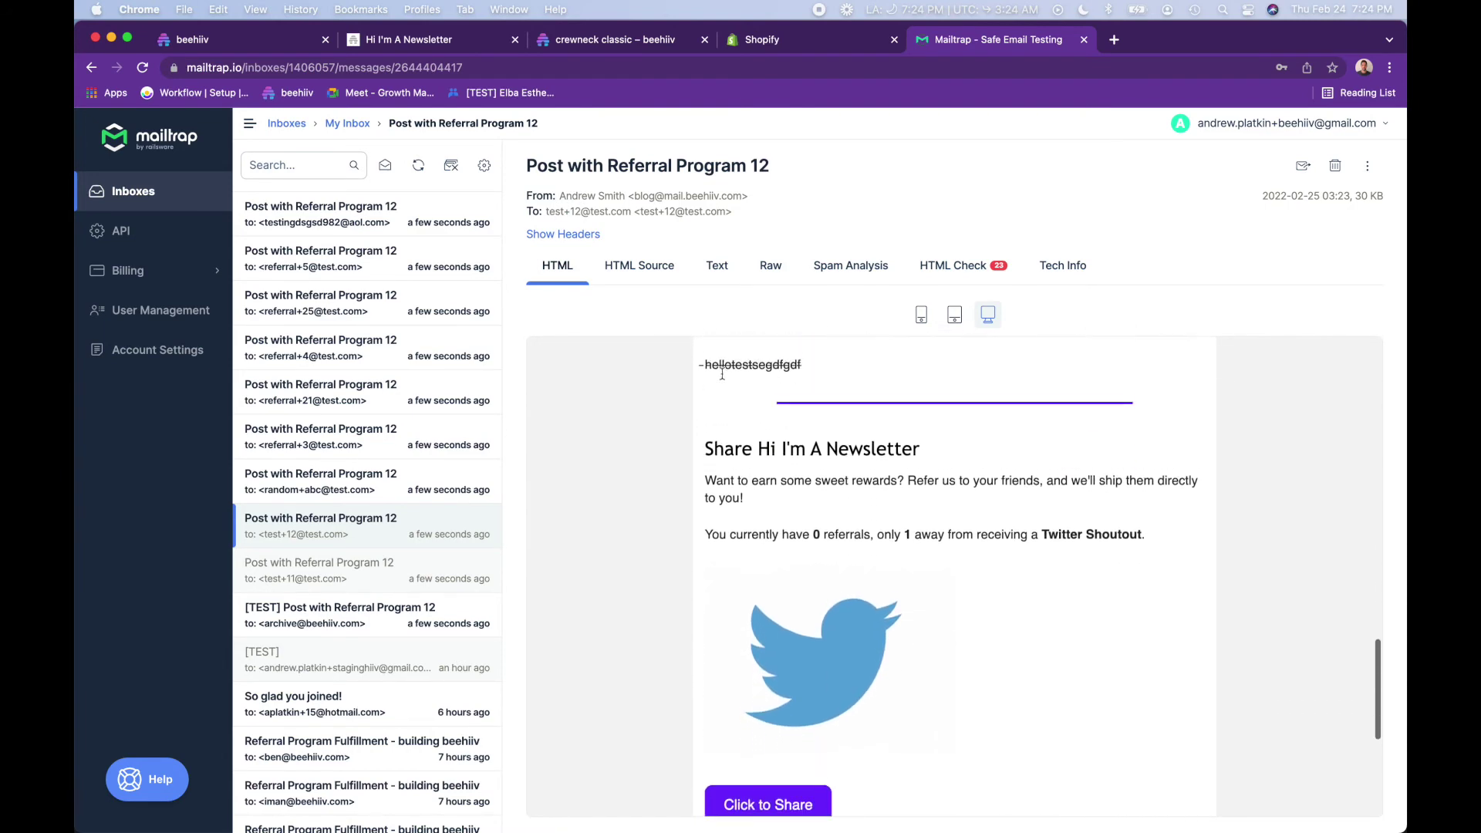
drag(808, 477, 850, 477)
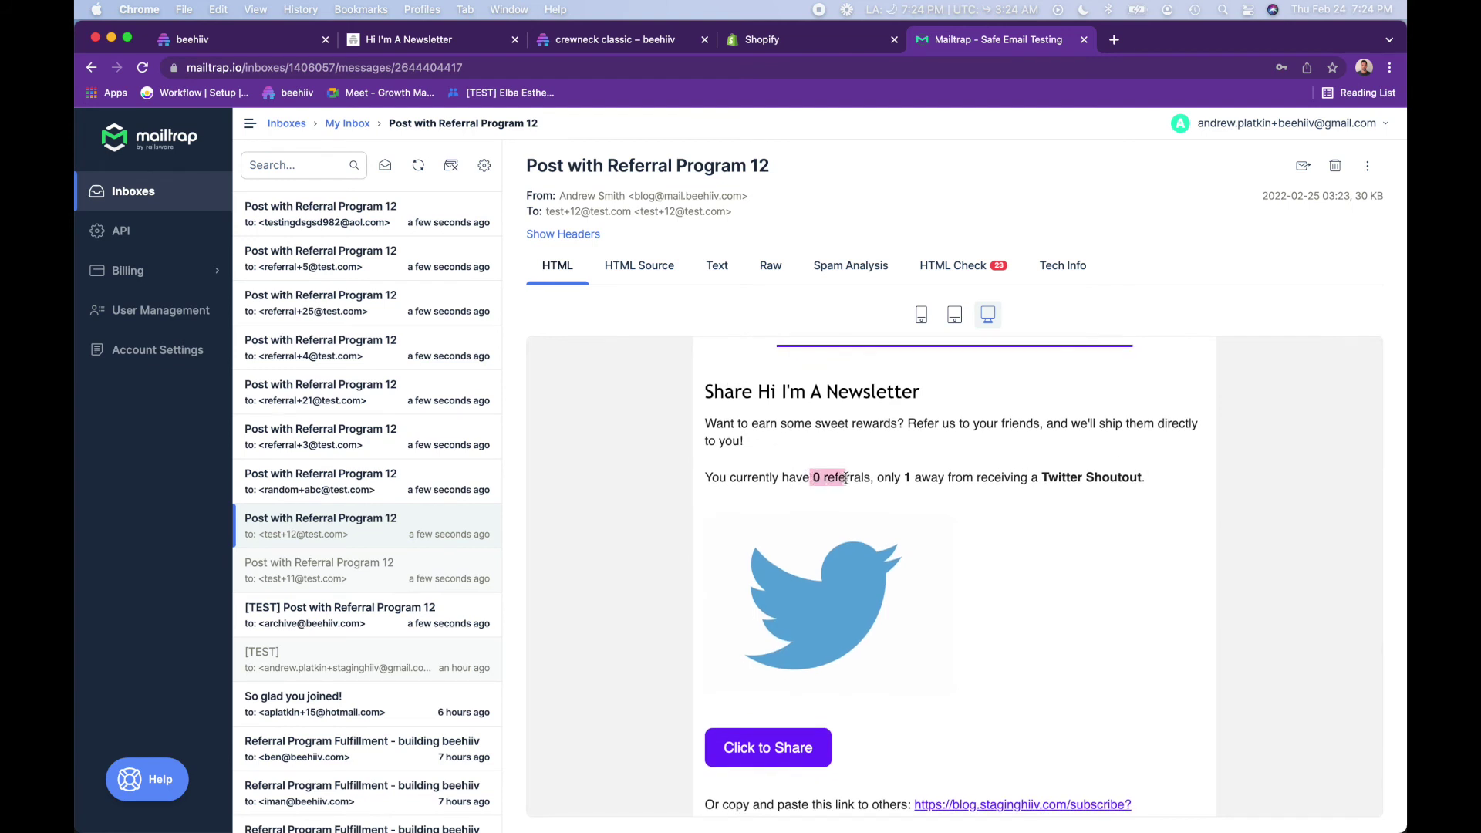
click(847, 477)
scroll(735, 383, down, 2)
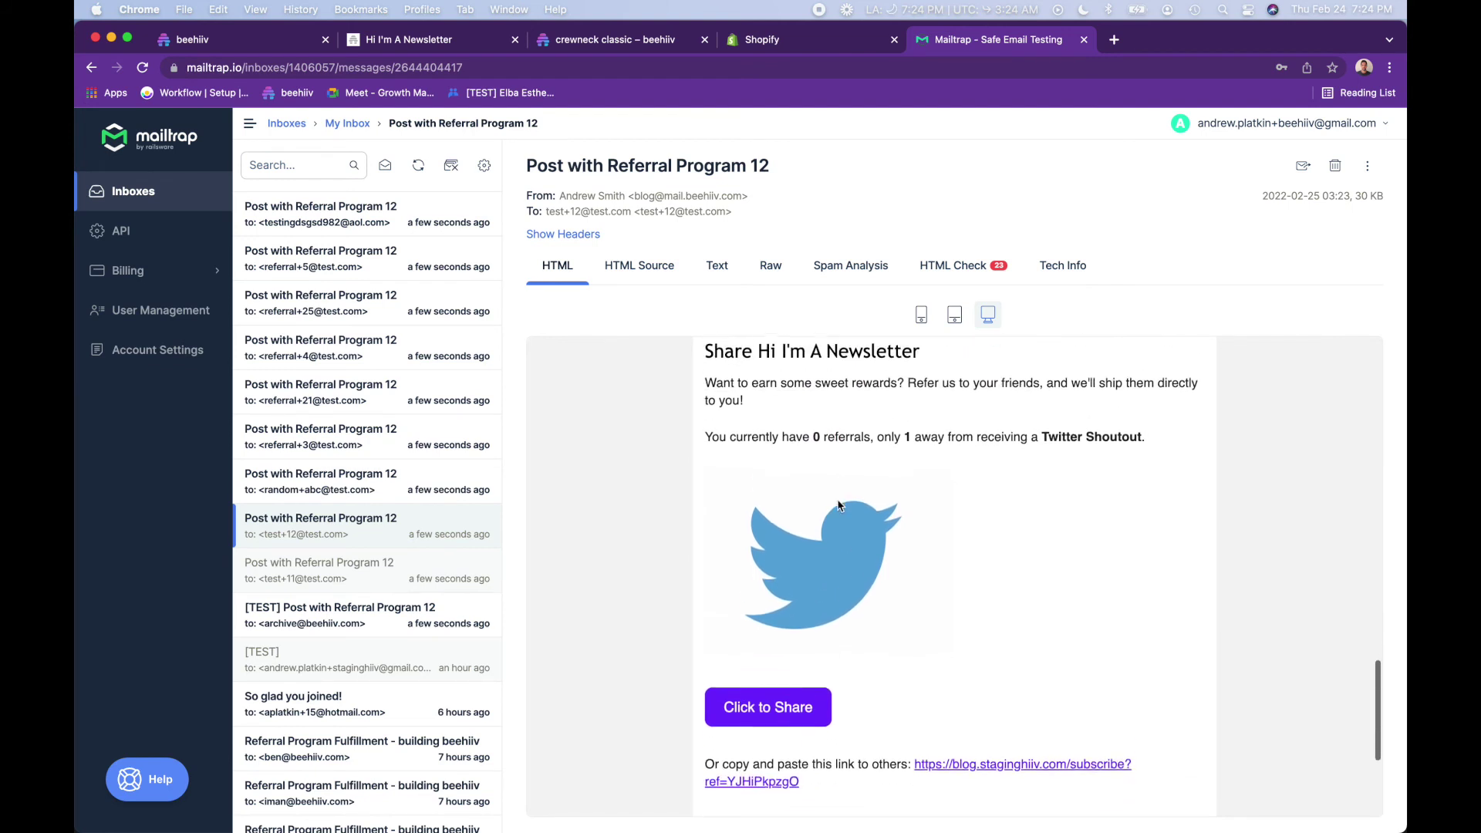
scroll(839, 505, up, 4)
scroll(838, 506, down, 2)
scroll(838, 506, down, 1)
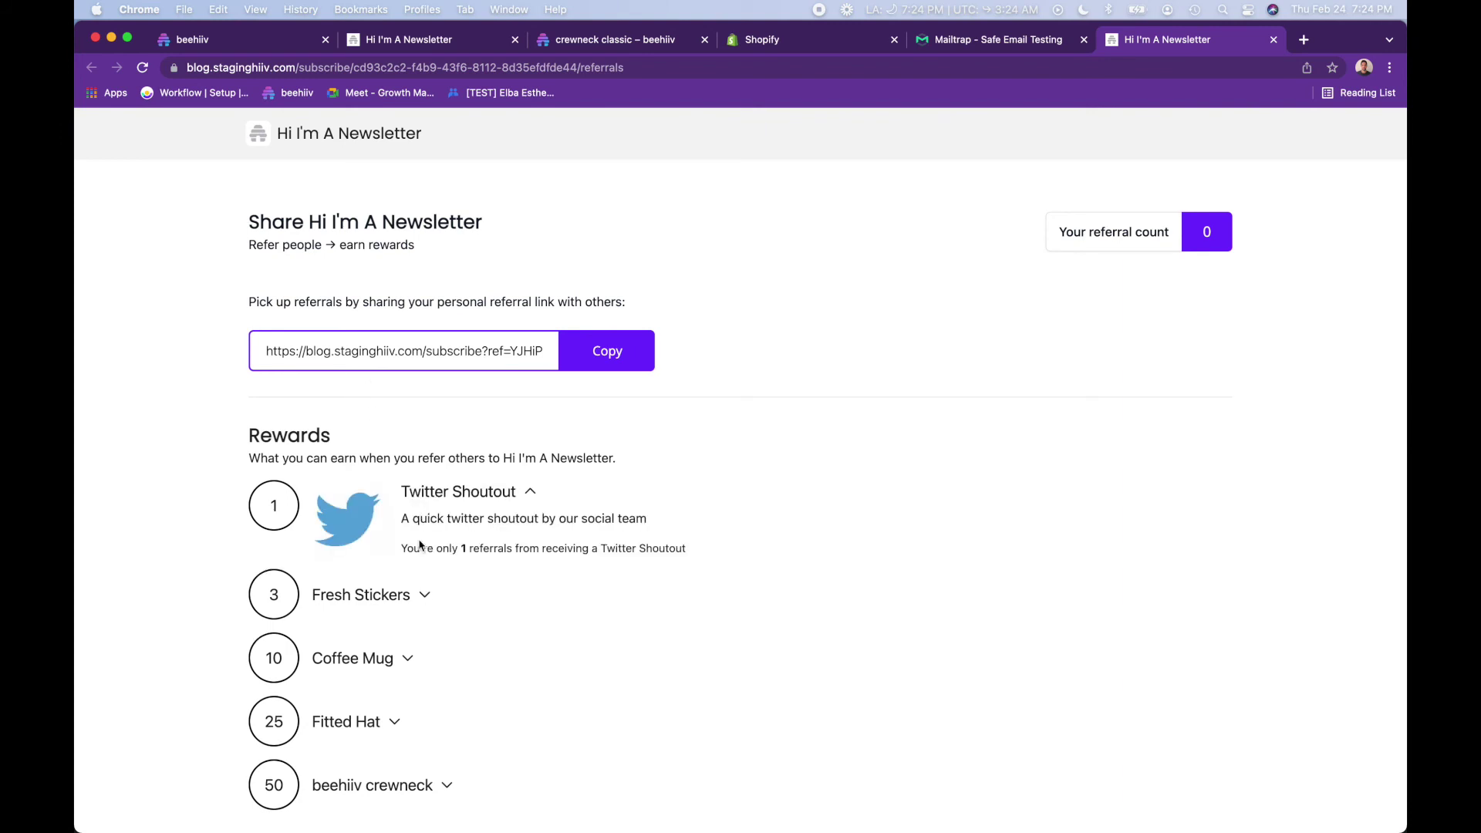
click(409, 604)
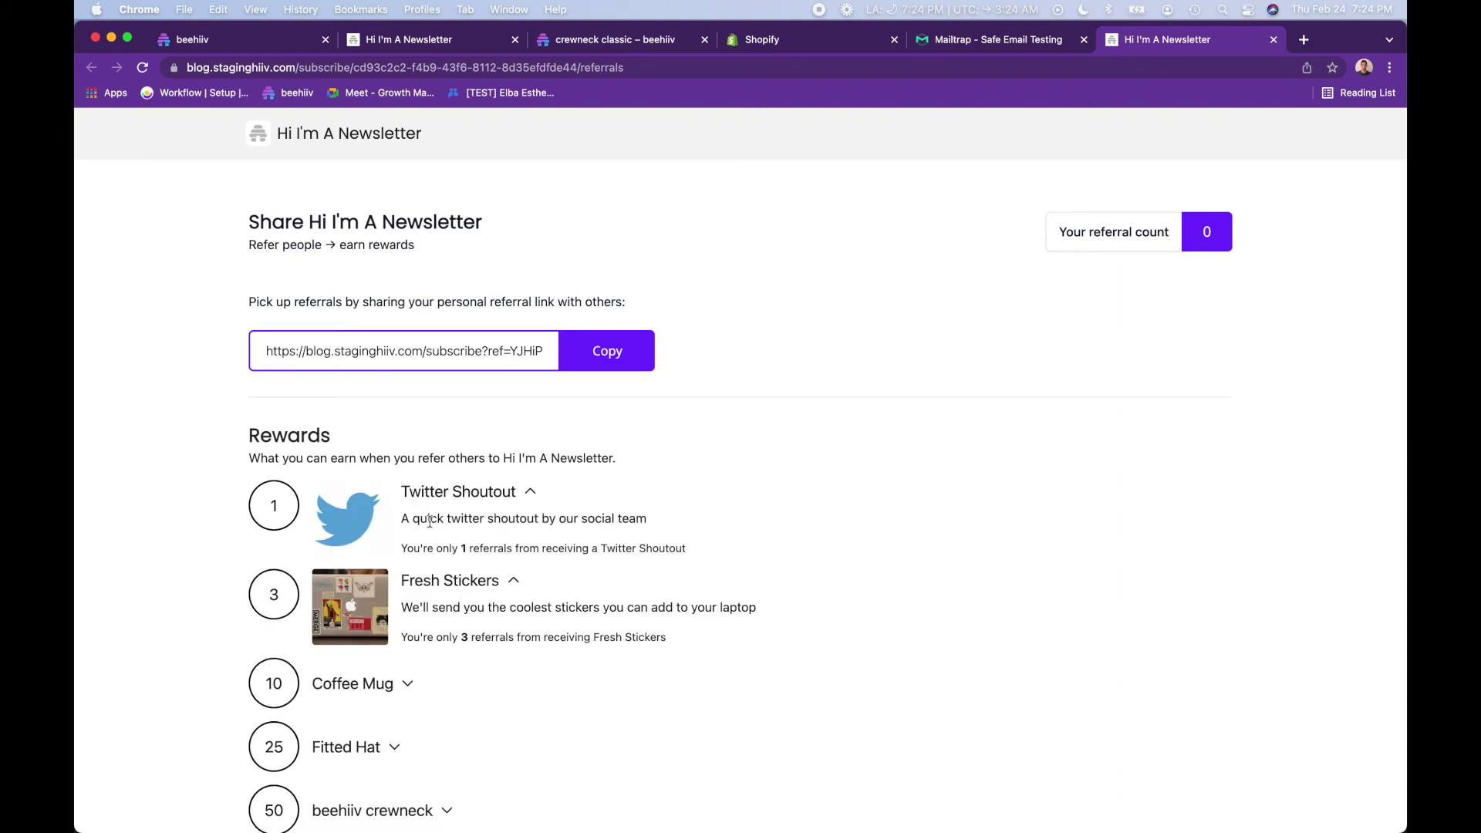
double_click(1206, 230)
click(1273, 39)
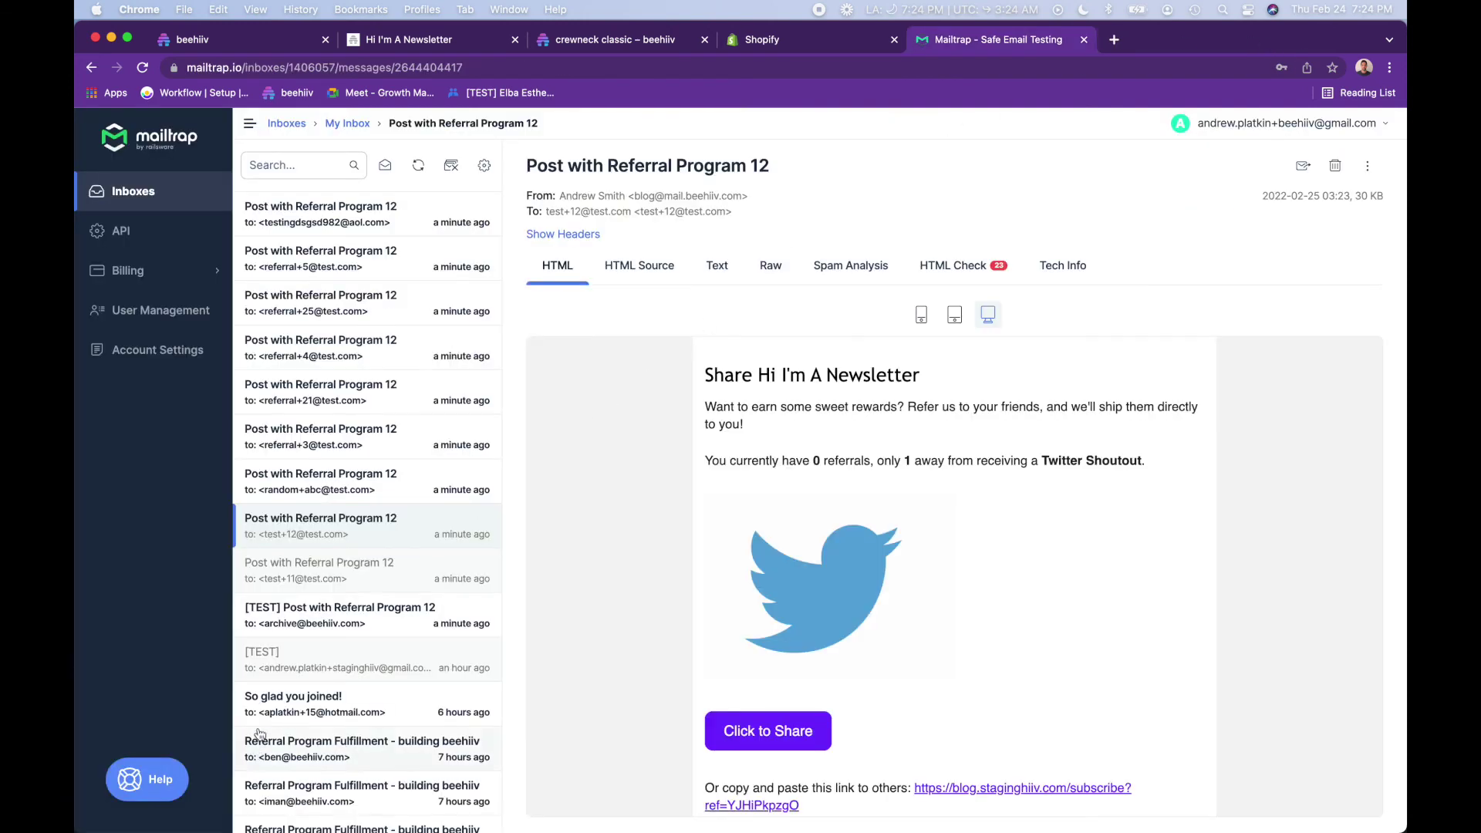
- Open the test subscriber's email and follow Click to Share to a referral page showing 7 referrals
click(371, 567)
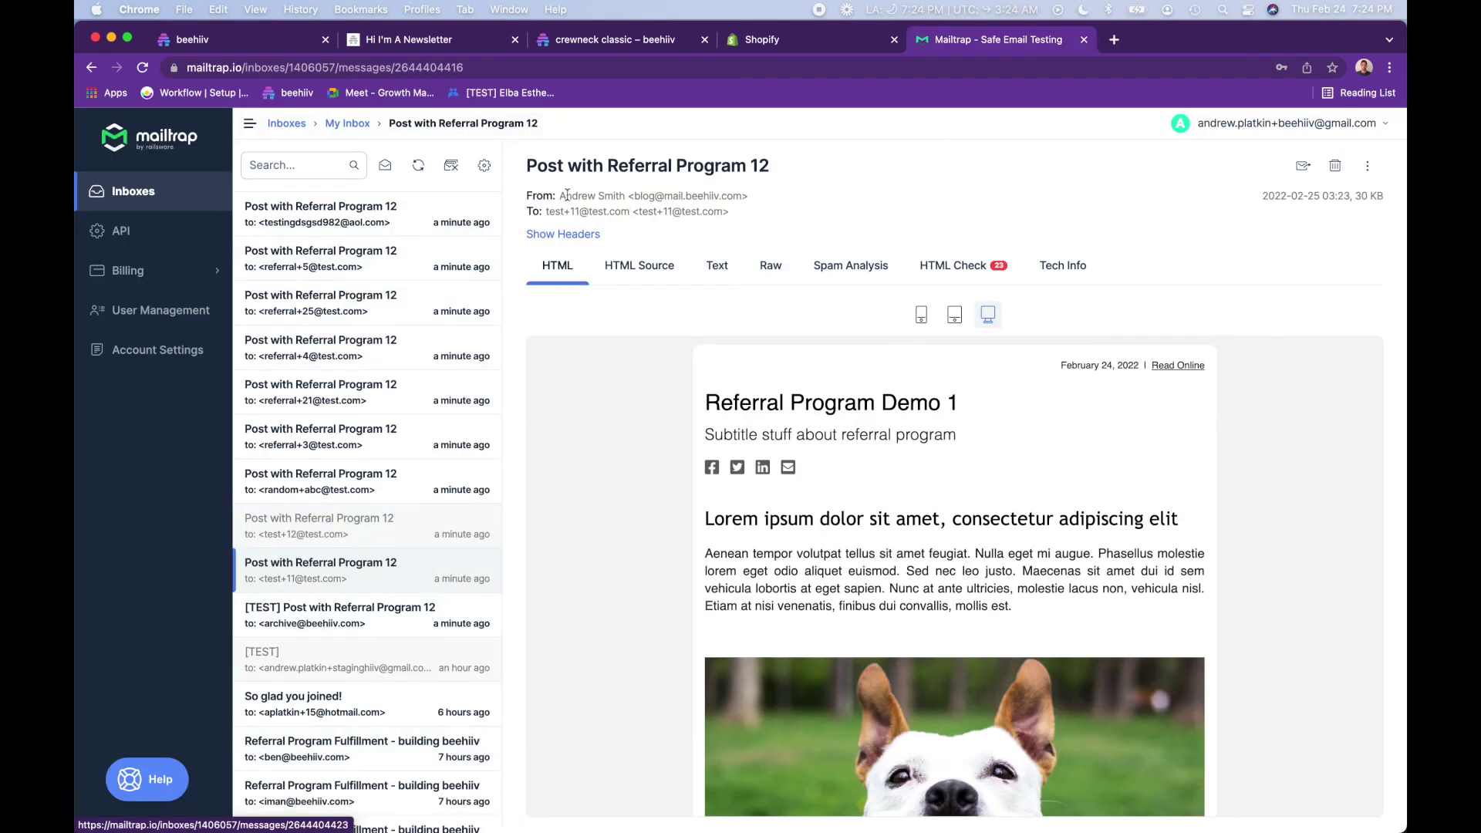
scroll(708, 388, down, 15)
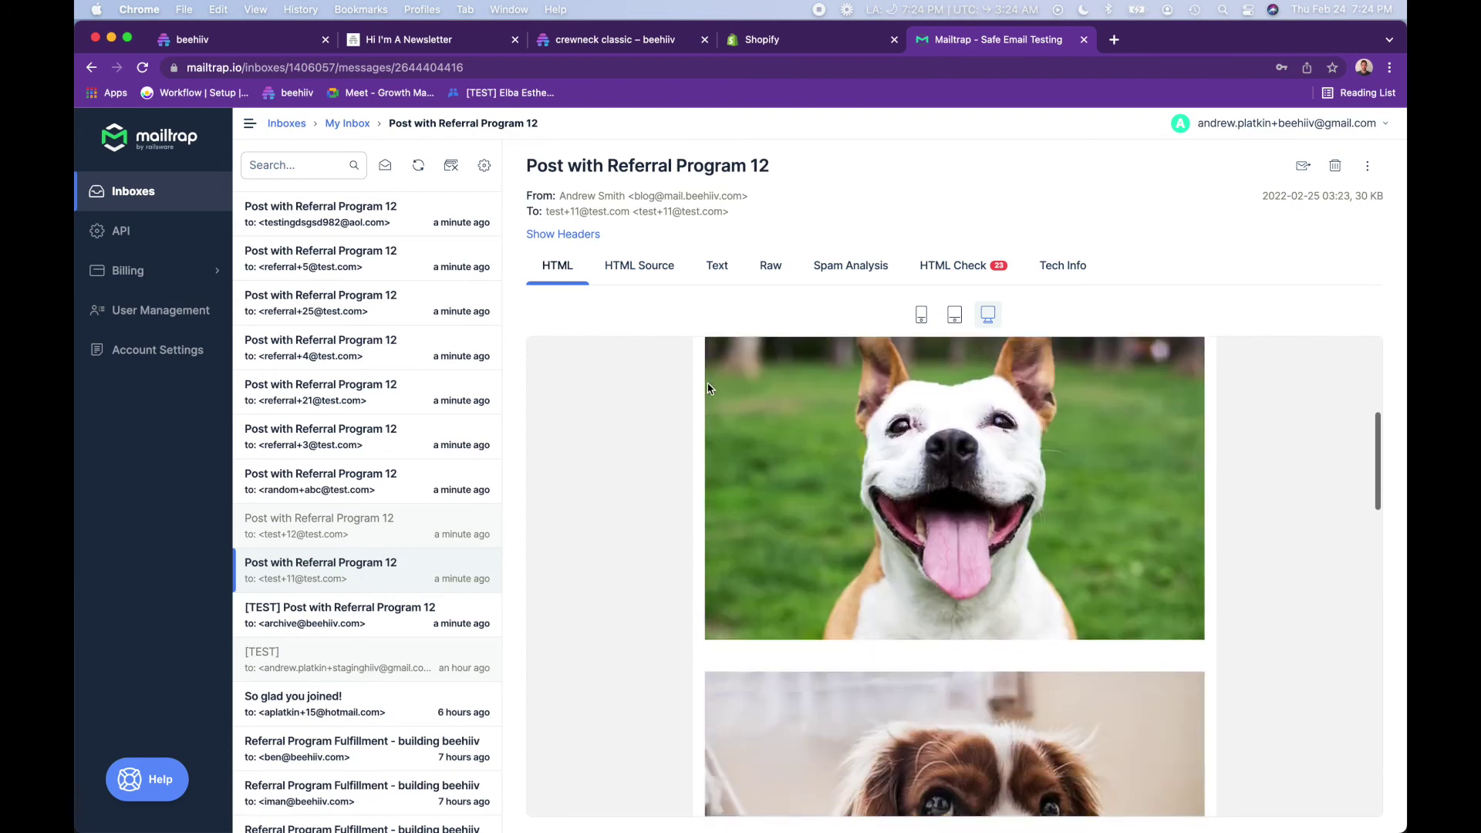
scroll(710, 387, down, 5)
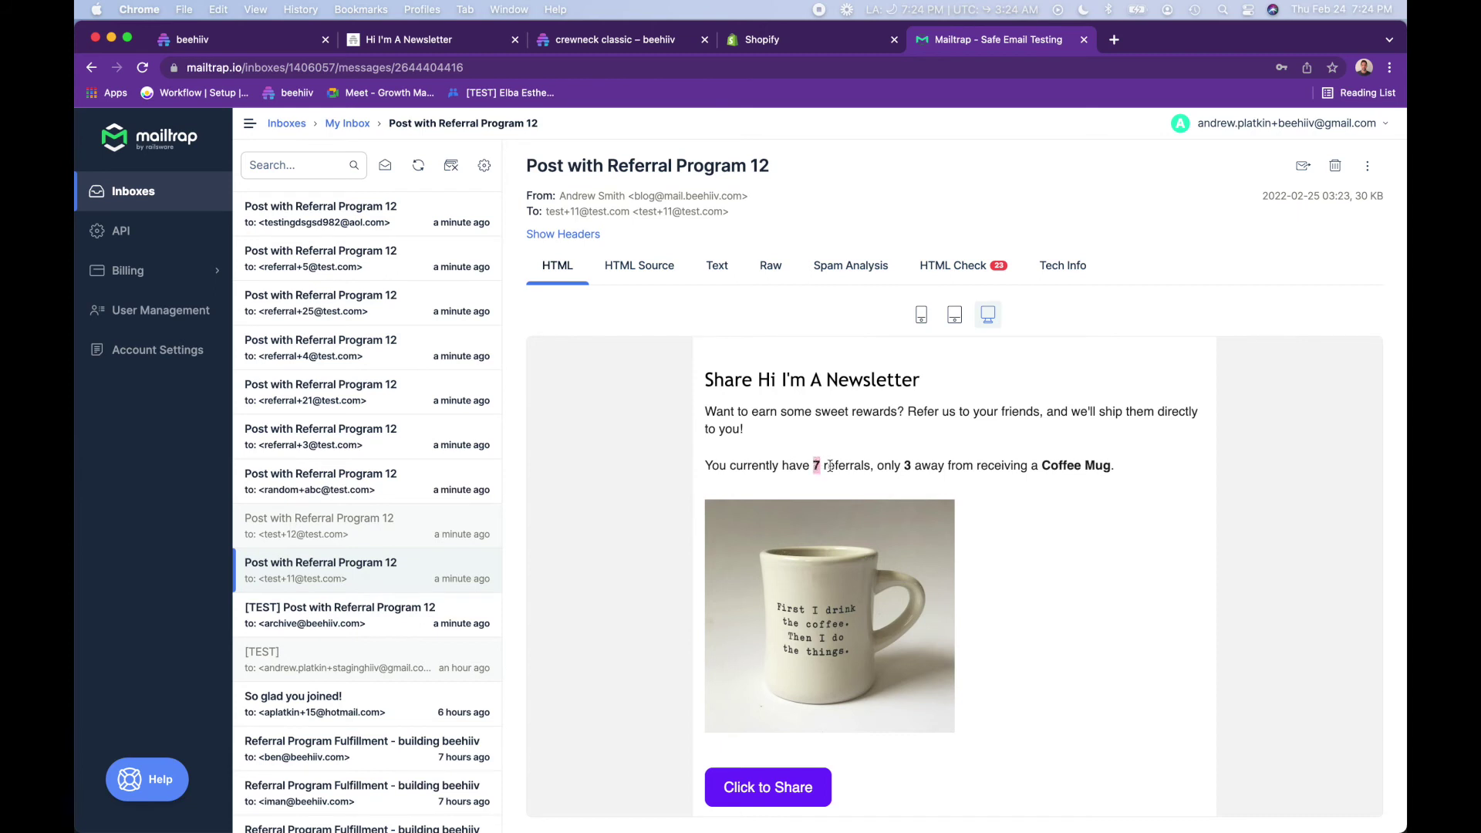
scroll(1063, 465, down, 1)
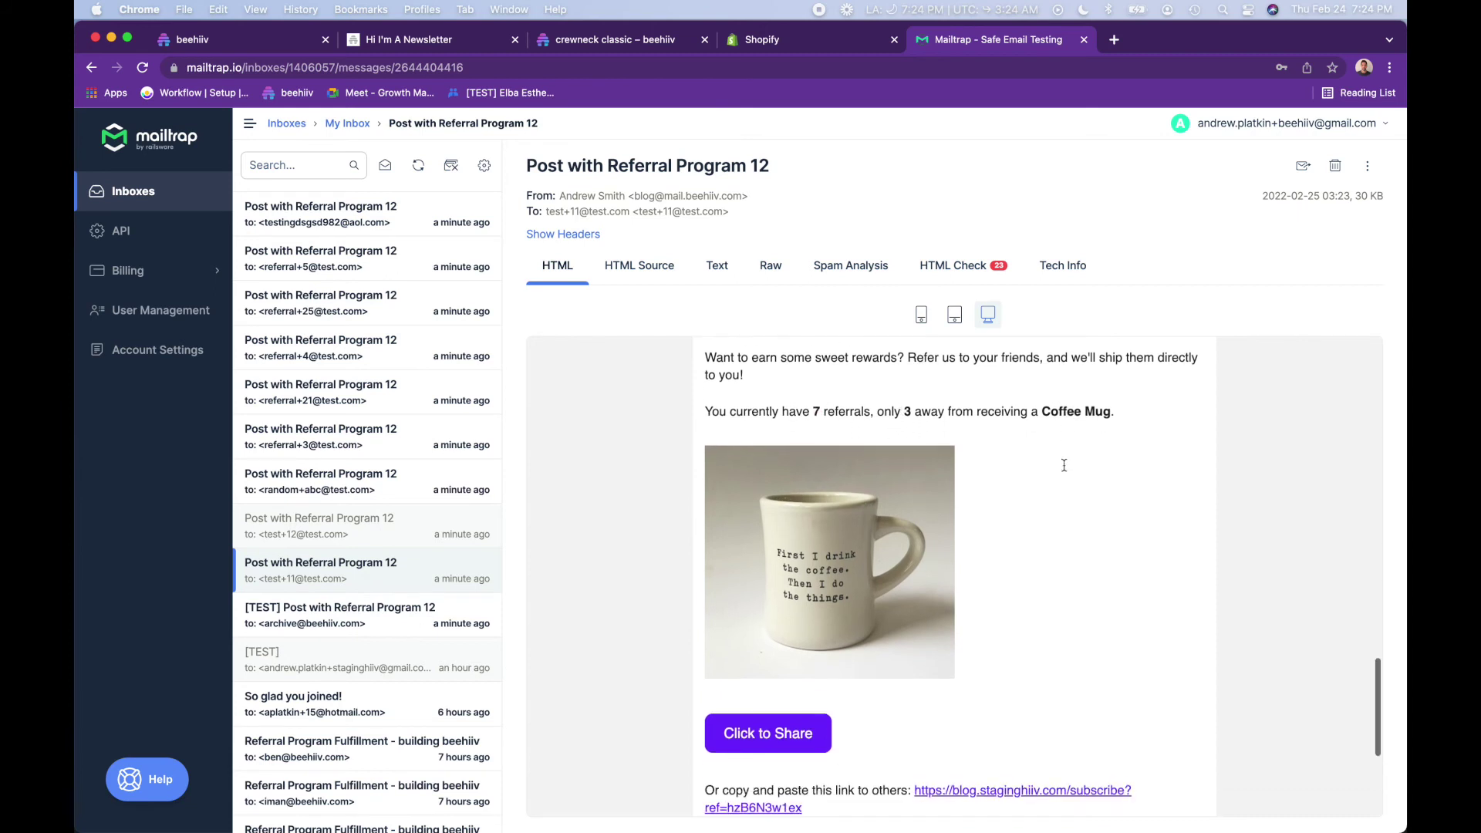
click(767, 731)
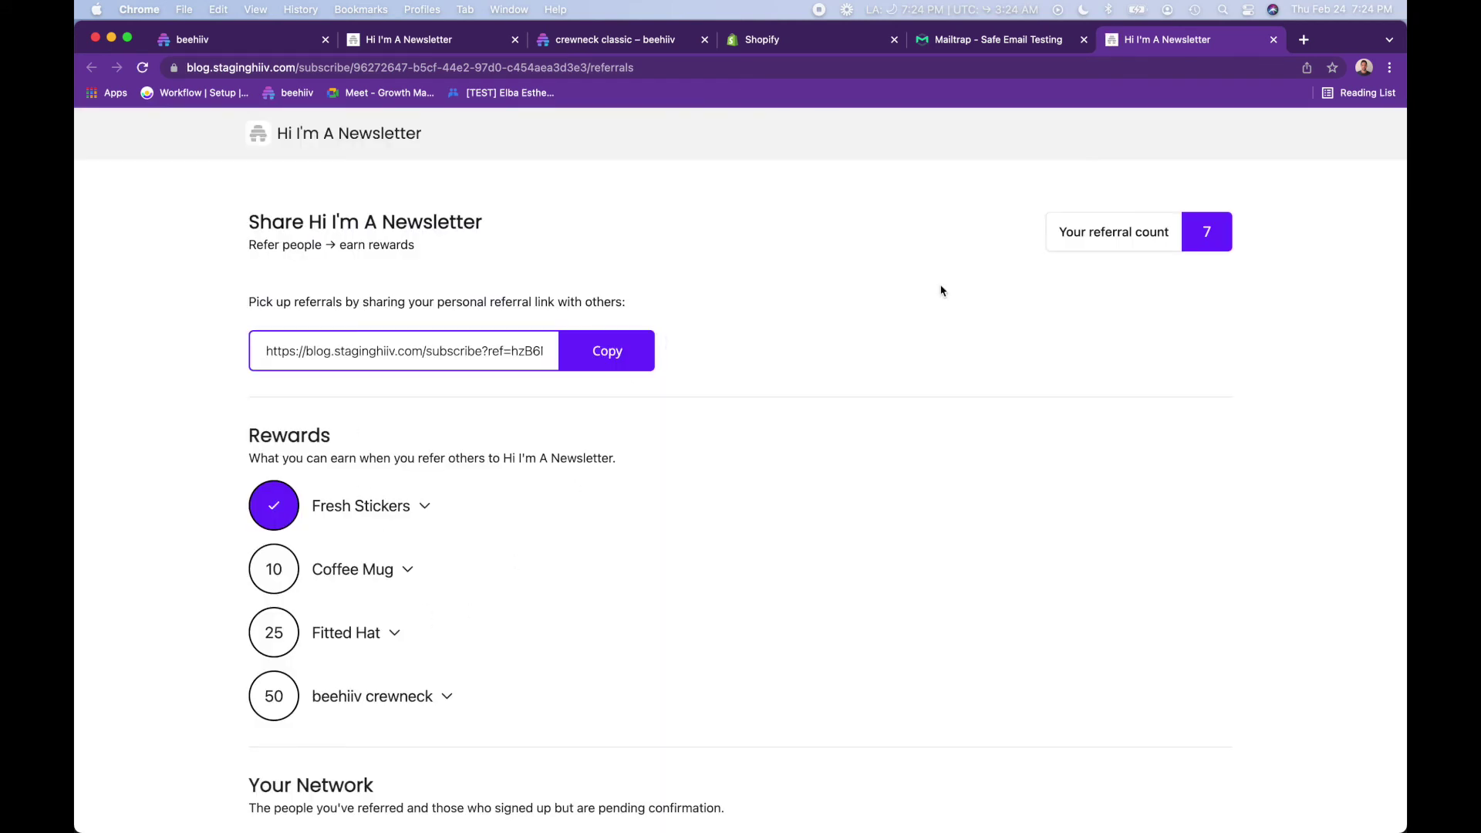
drag(1217, 262, 1141, 217)
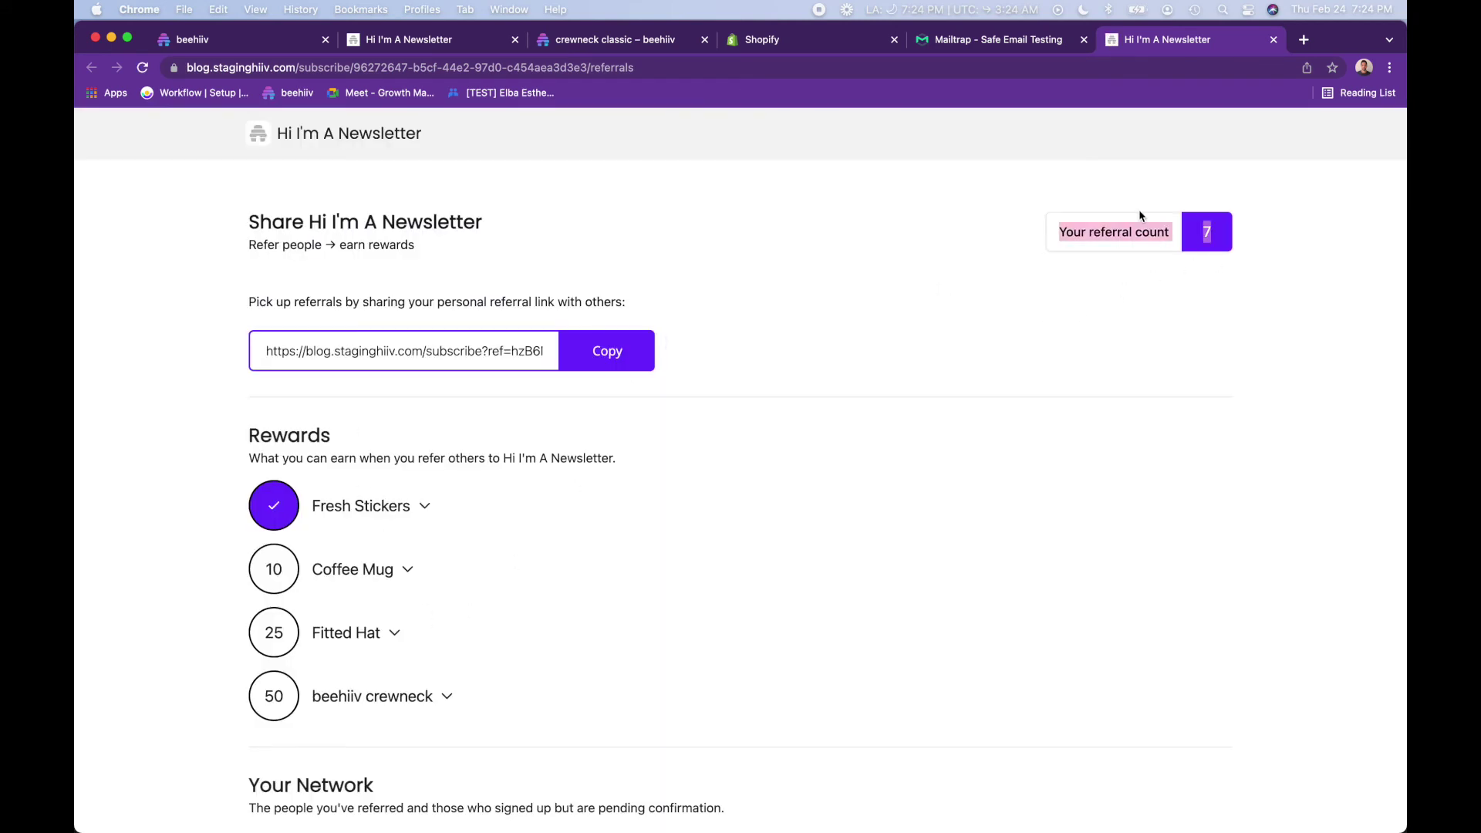
- Expand the Fresh Stickers, Coffee Mug, Fitted Hat and beehiiv crewneck rewards, note the unconfirmed referral, and copy the link
click(362, 509)
click(408, 594)
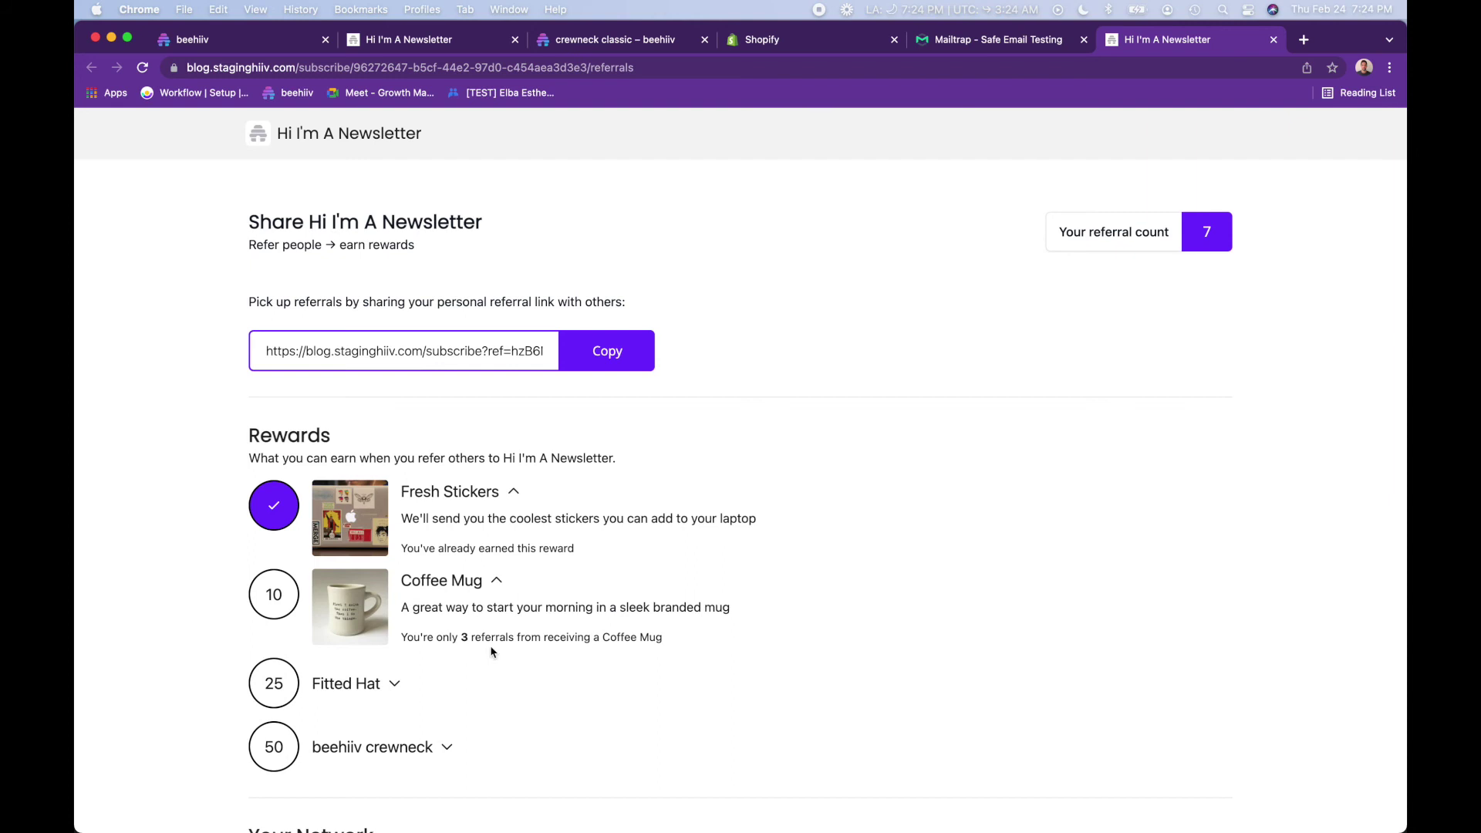
drag(481, 634, 461, 636)
click(362, 683)
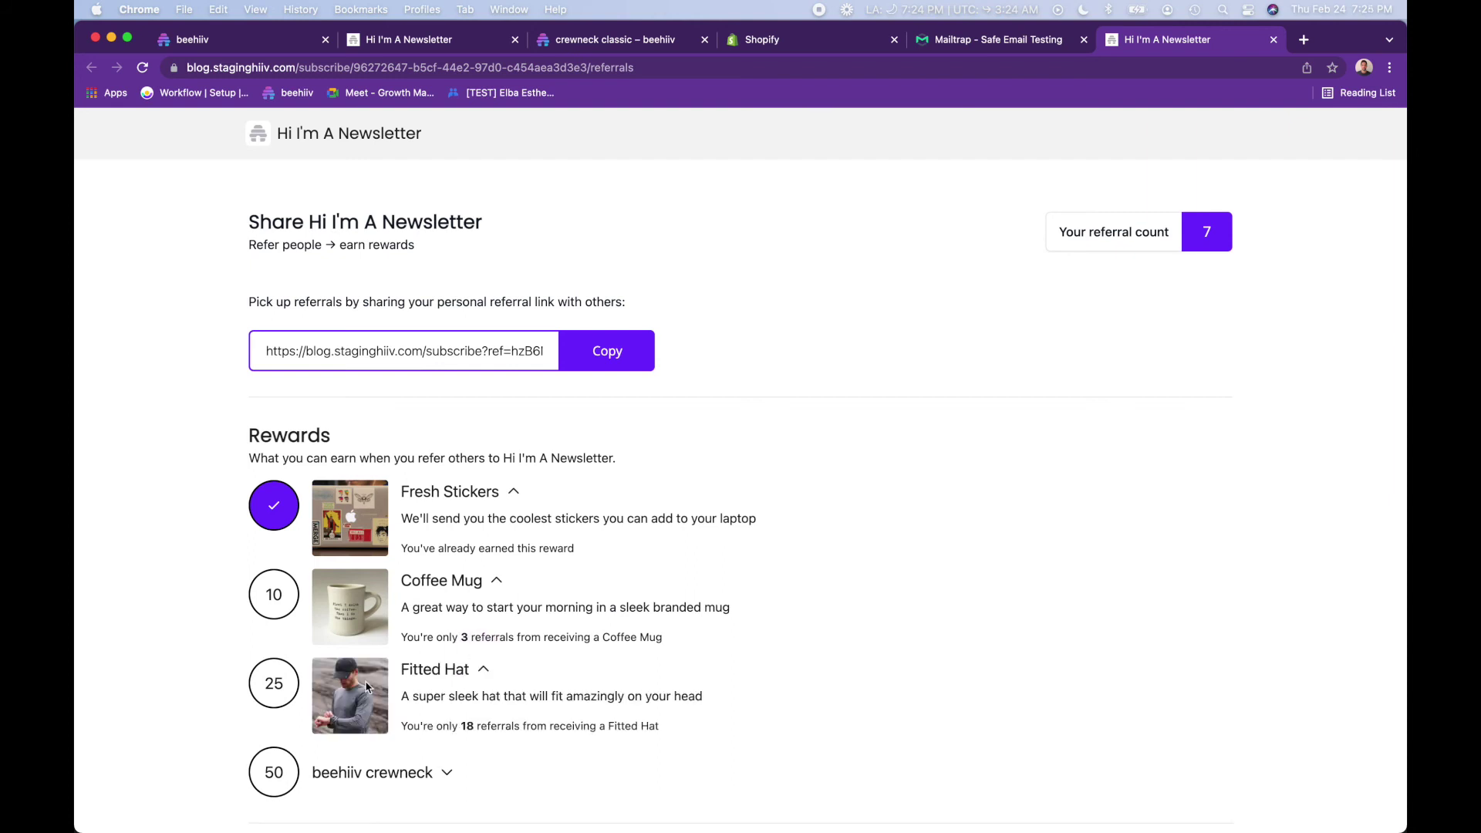
scroll(390, 706, down, 1)
click(396, 704)
scroll(397, 708, down, 1)
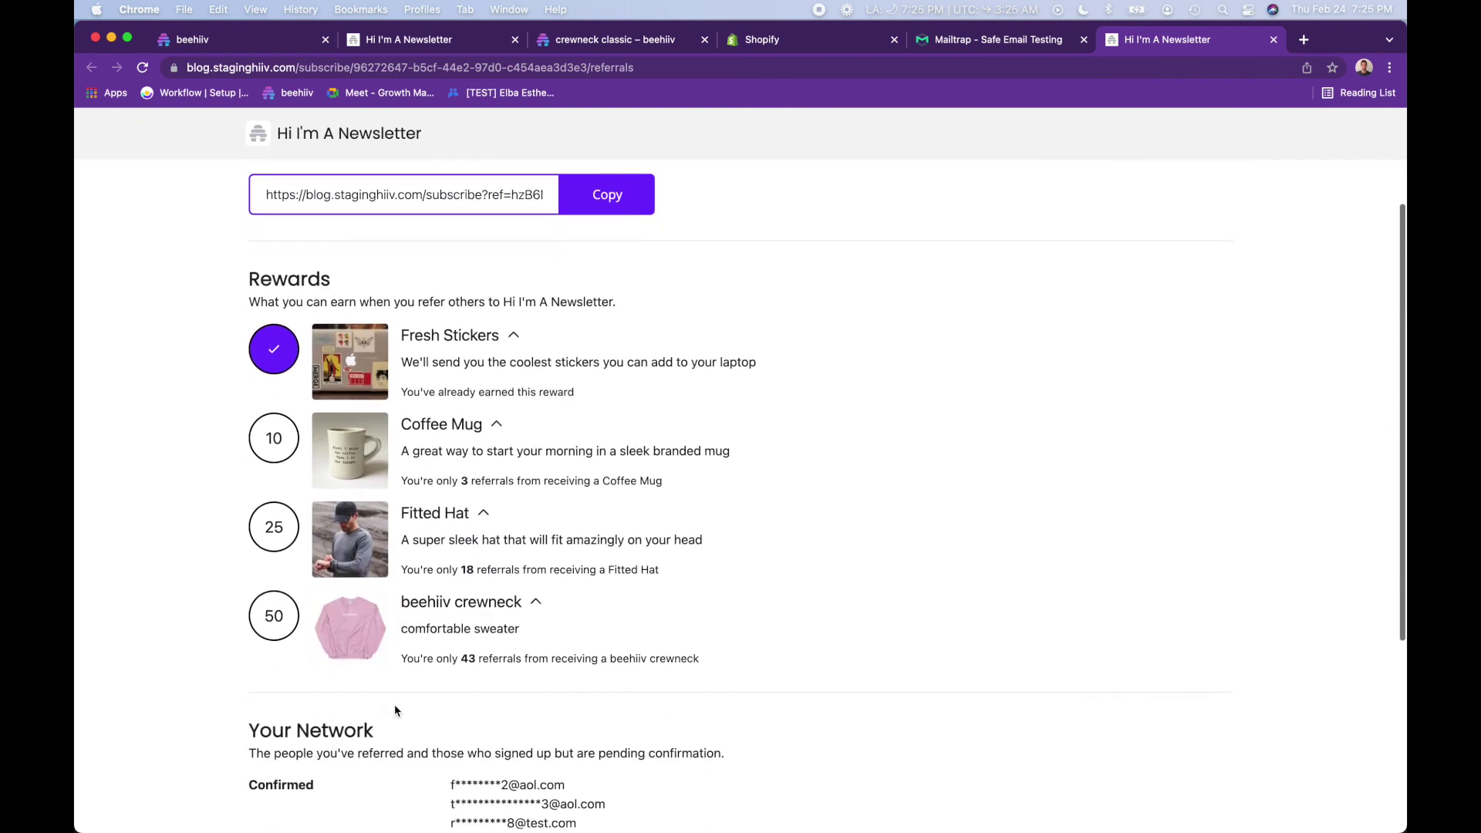
scroll(491, 654, down, 3)
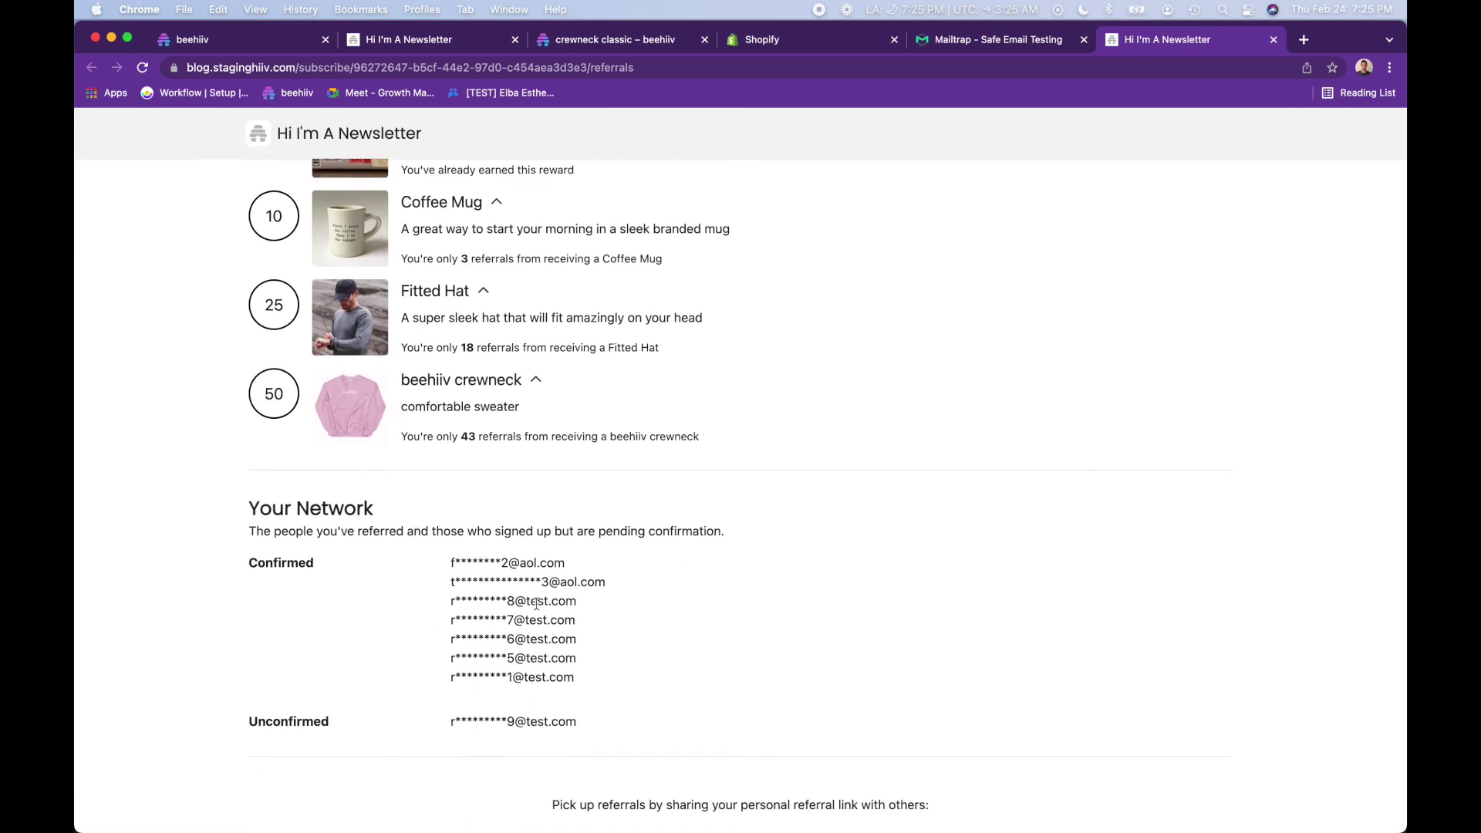
scroll(537, 603, down, 1)
drag(584, 628, 445, 514)
triple_click(468, 670)
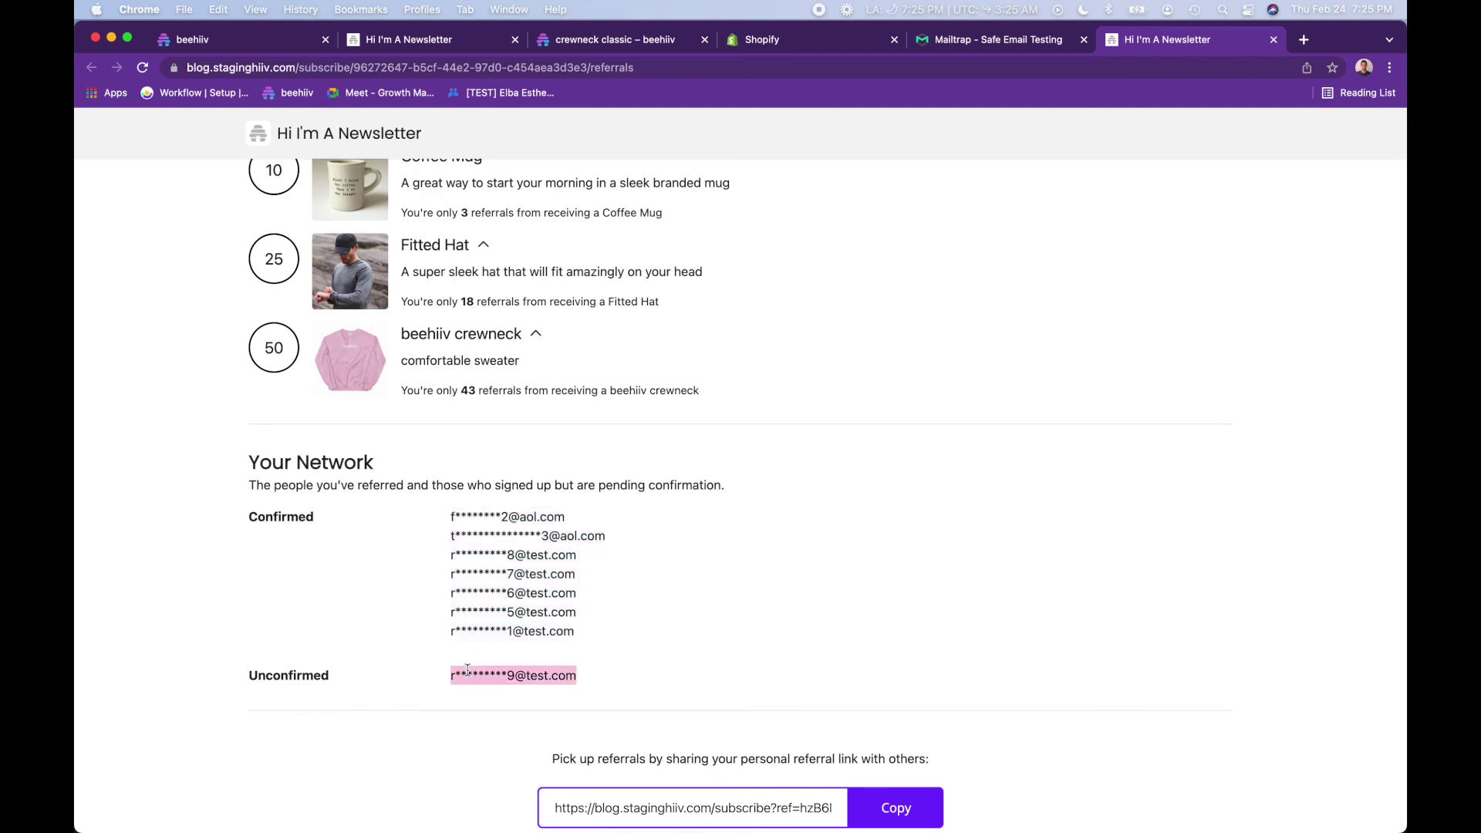
scroll(466, 665, up, 10)
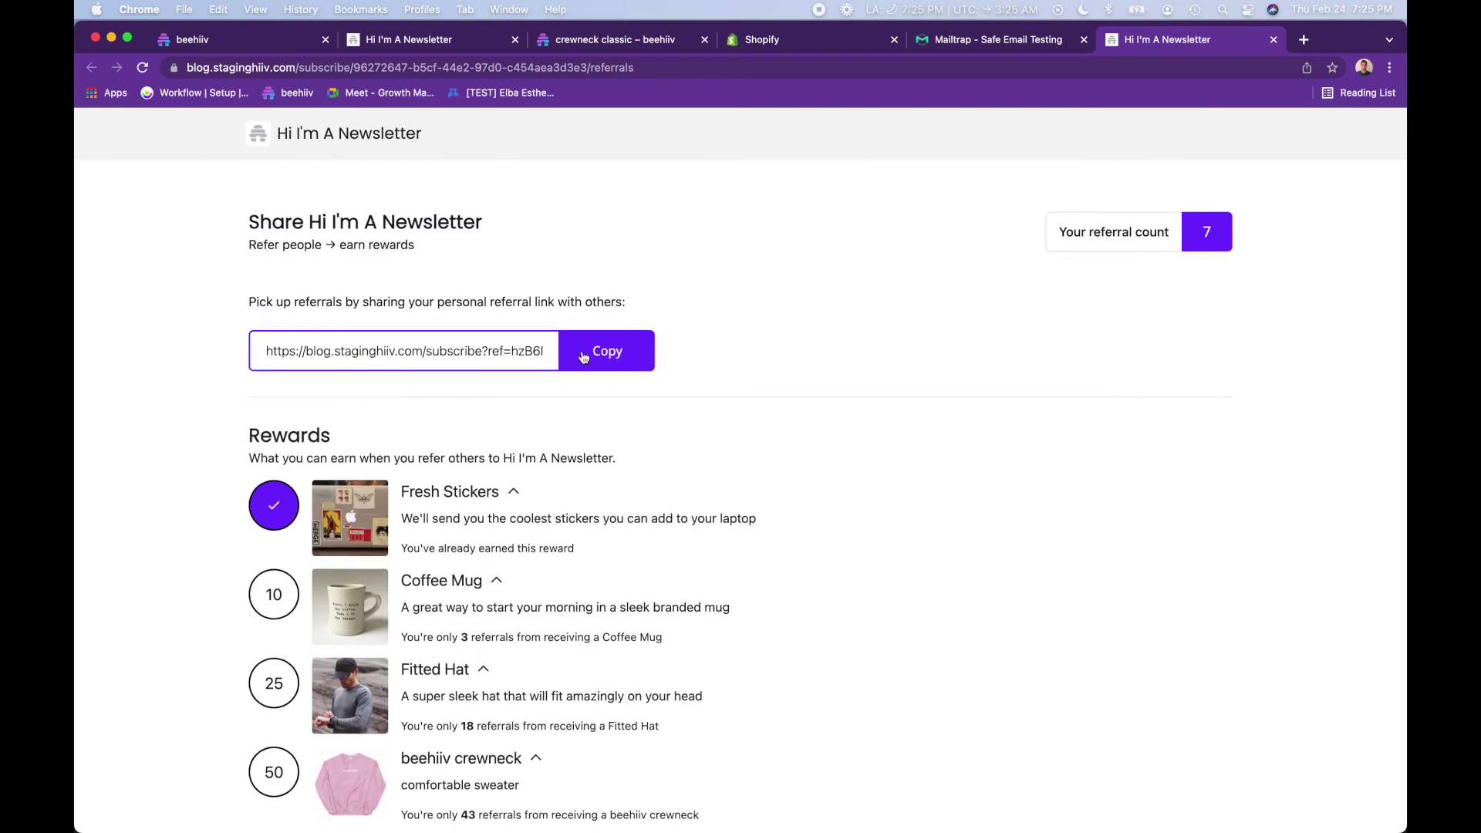
click(608, 356)
- Sign up a test reader's e-mail through the pasted referral link and acknowledge the confirmation notice
key(super+t)
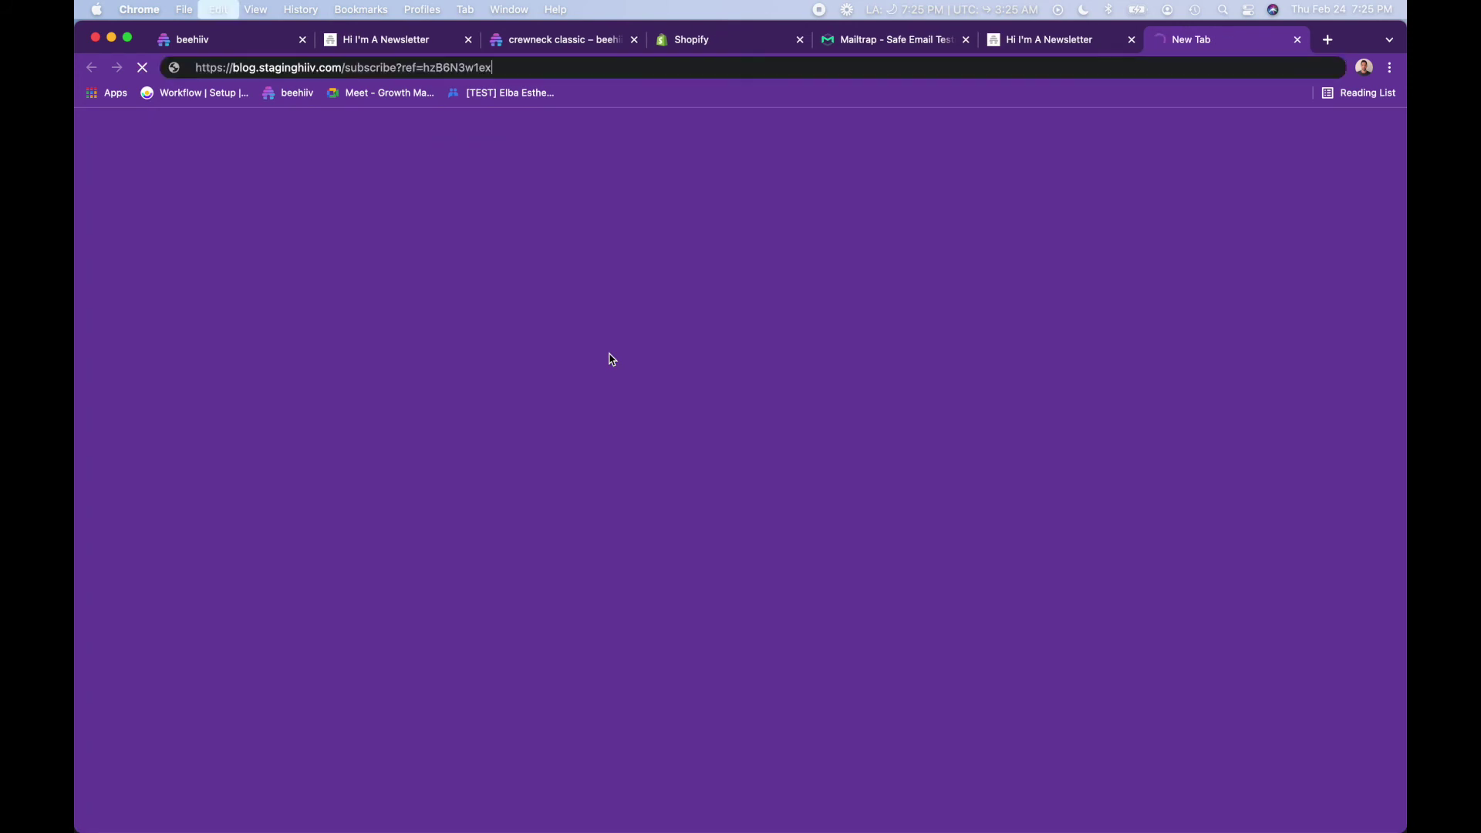
key(Return)
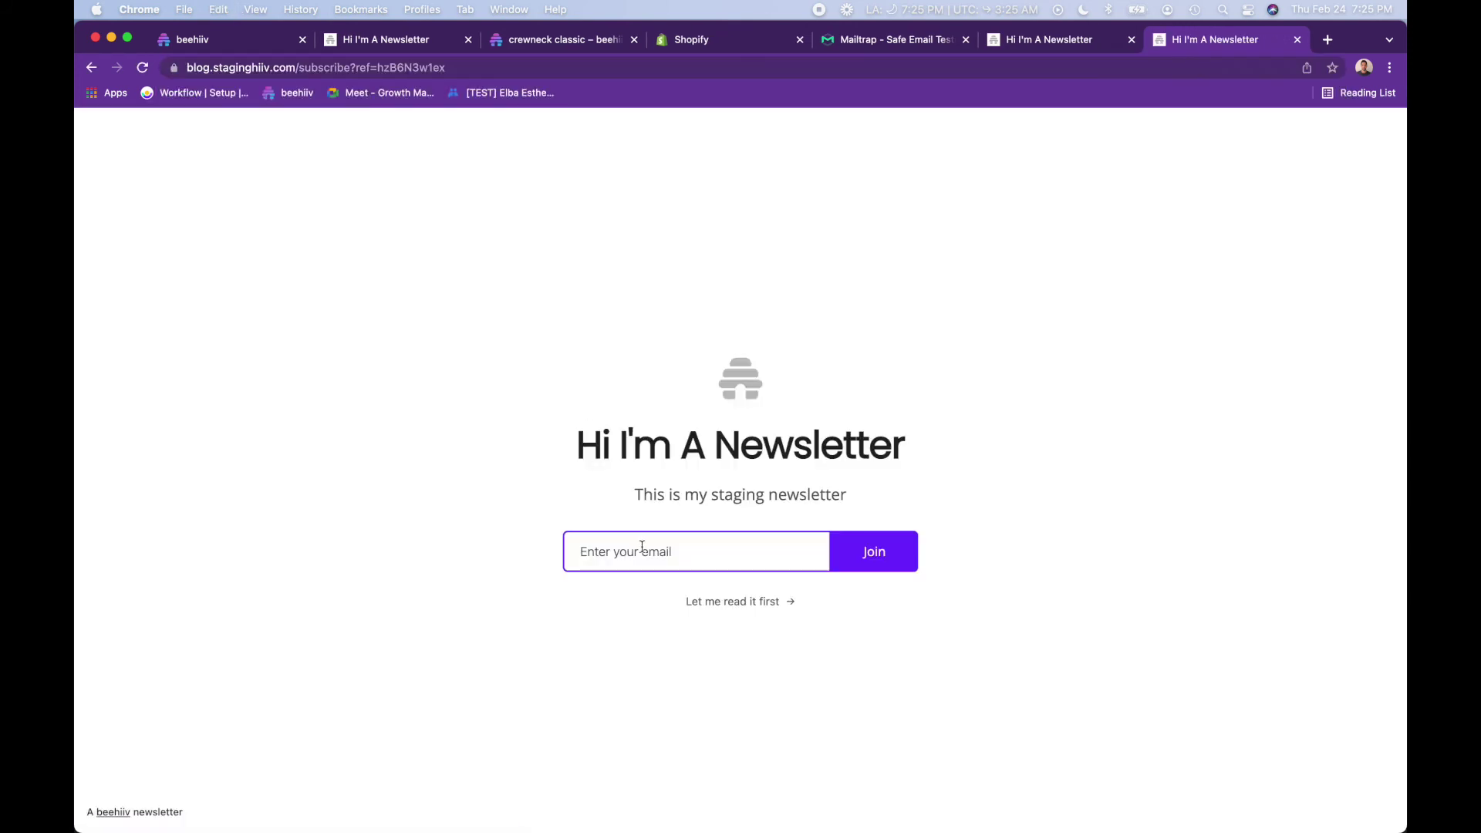
click(642, 549)
key(Return)
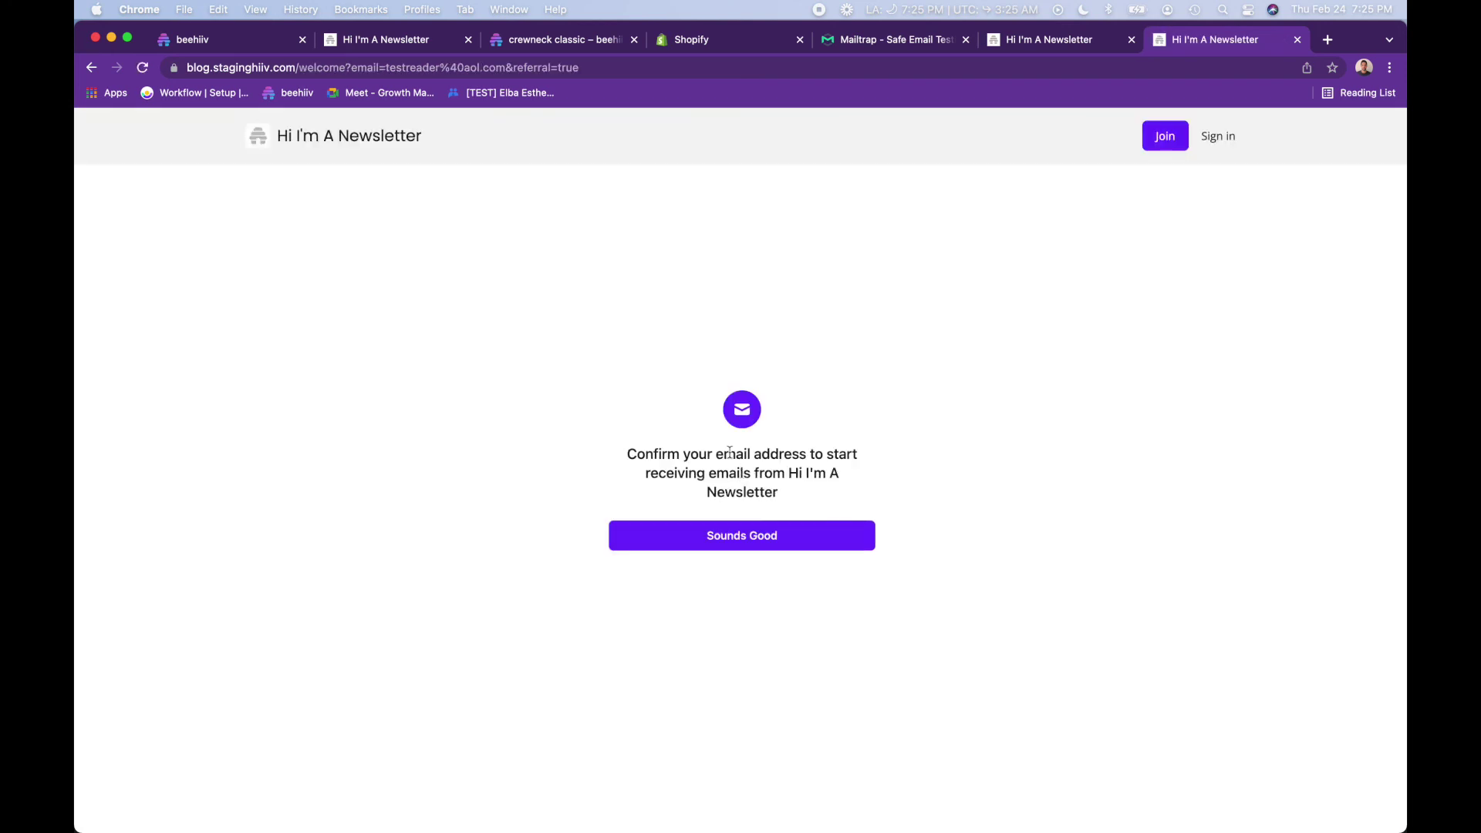
click(694, 537)
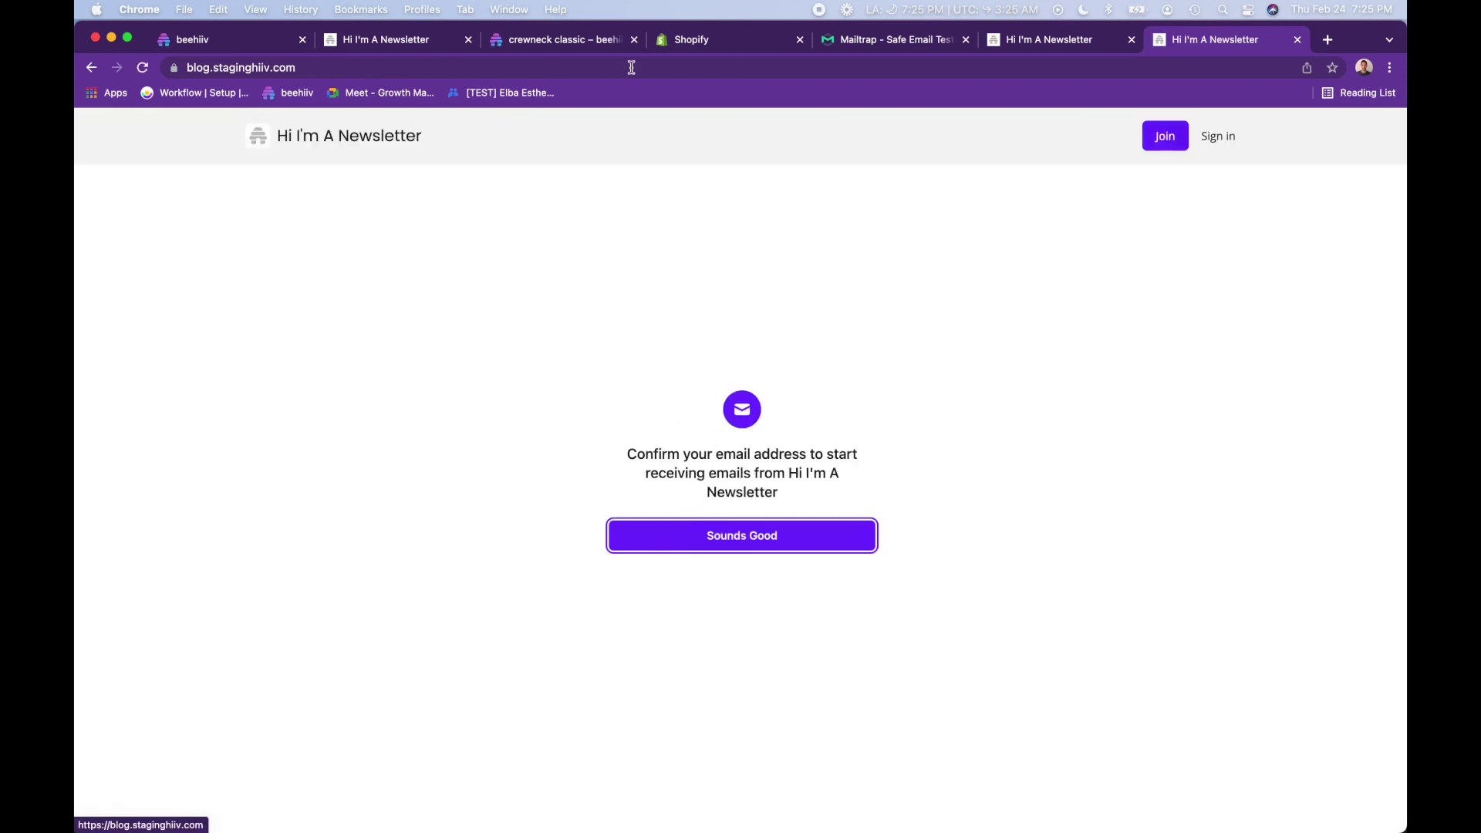
- Exit the post editor and open the top leaderboard referrer's page from Referral Program, showing 7 referrals
click(253, 43)
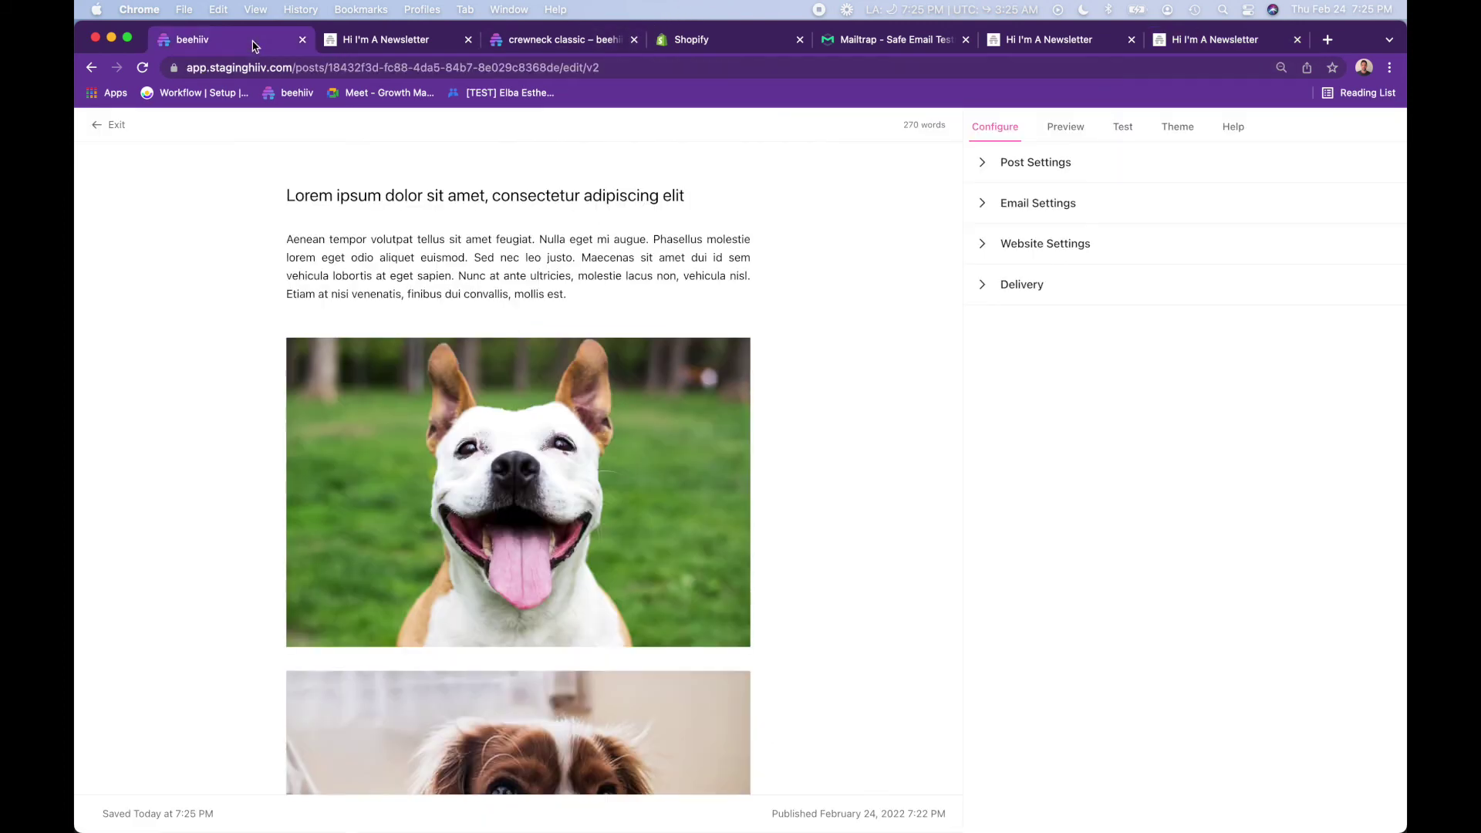
click(117, 125)
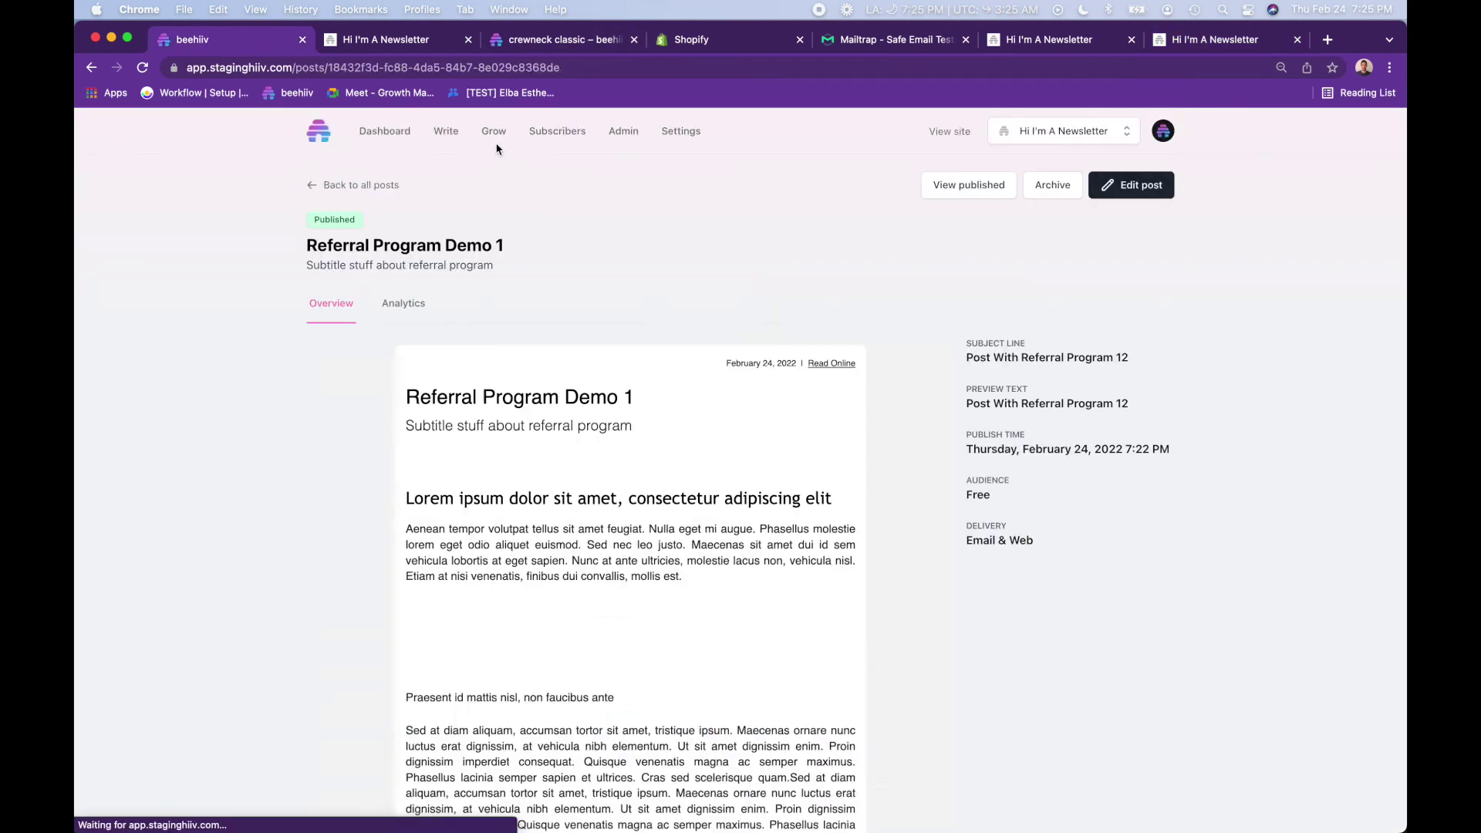
click(494, 132)
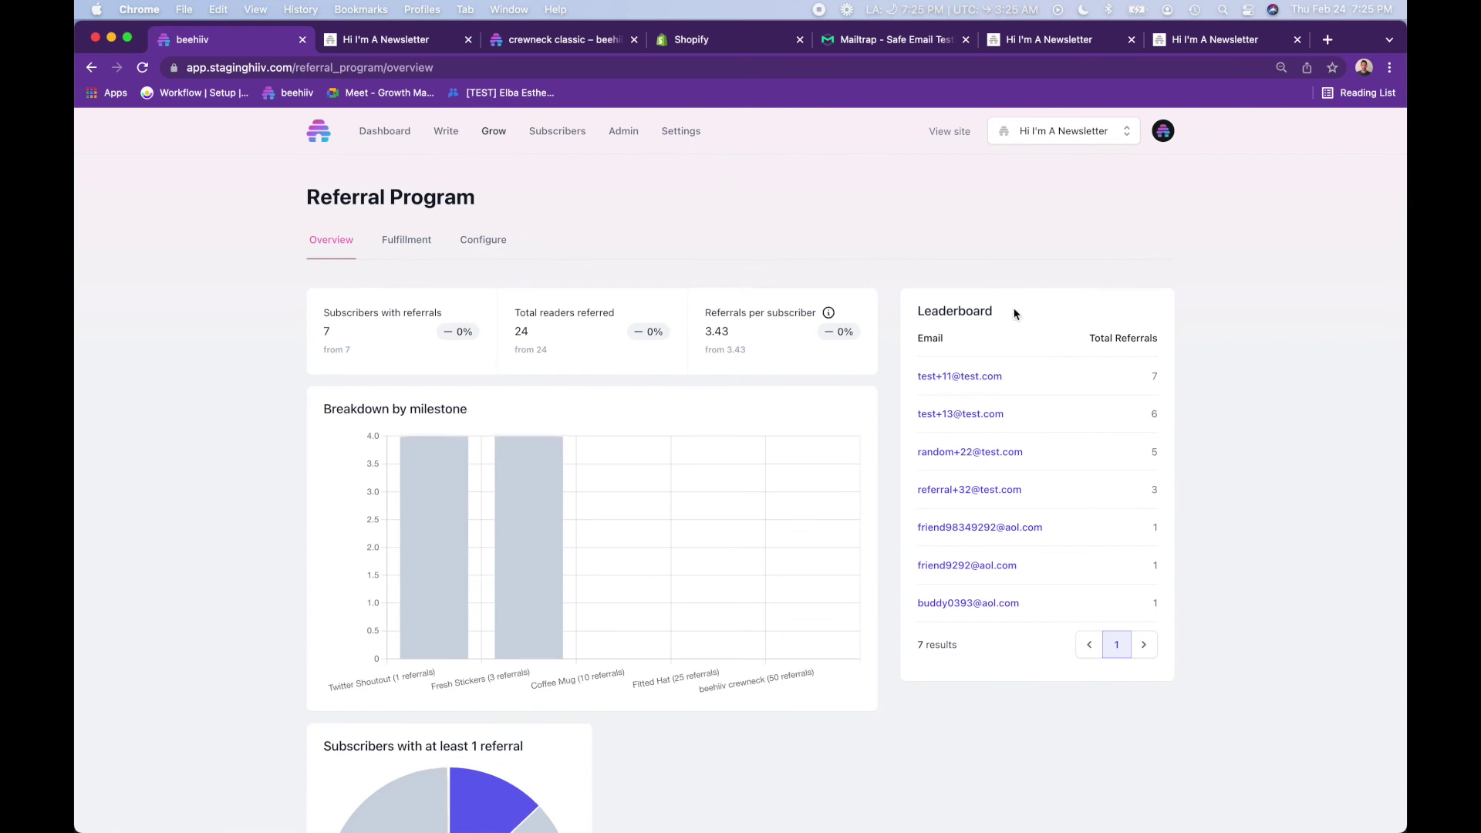
click(989, 378)
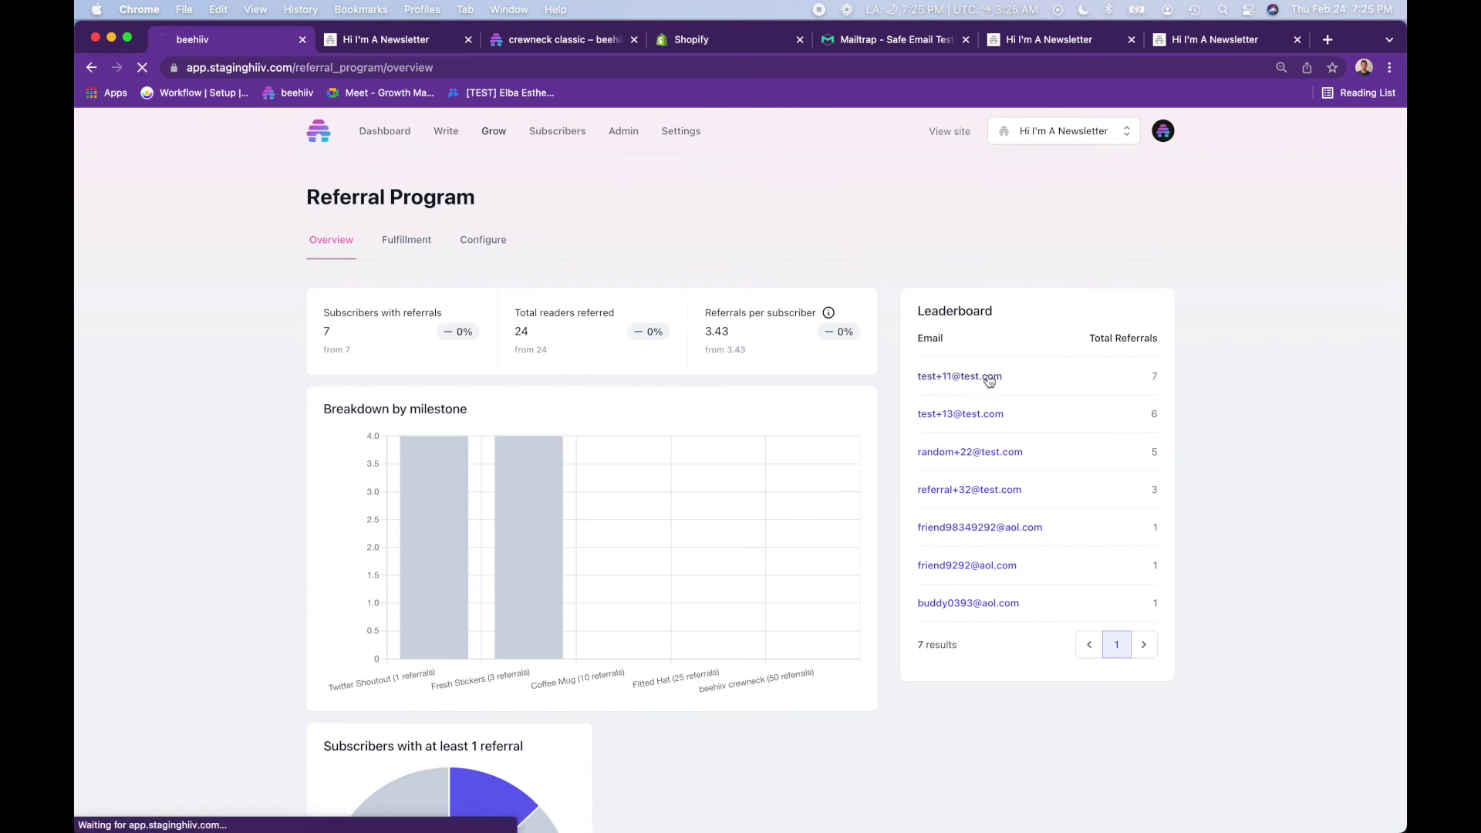
scroll(662, 590, down, 2)
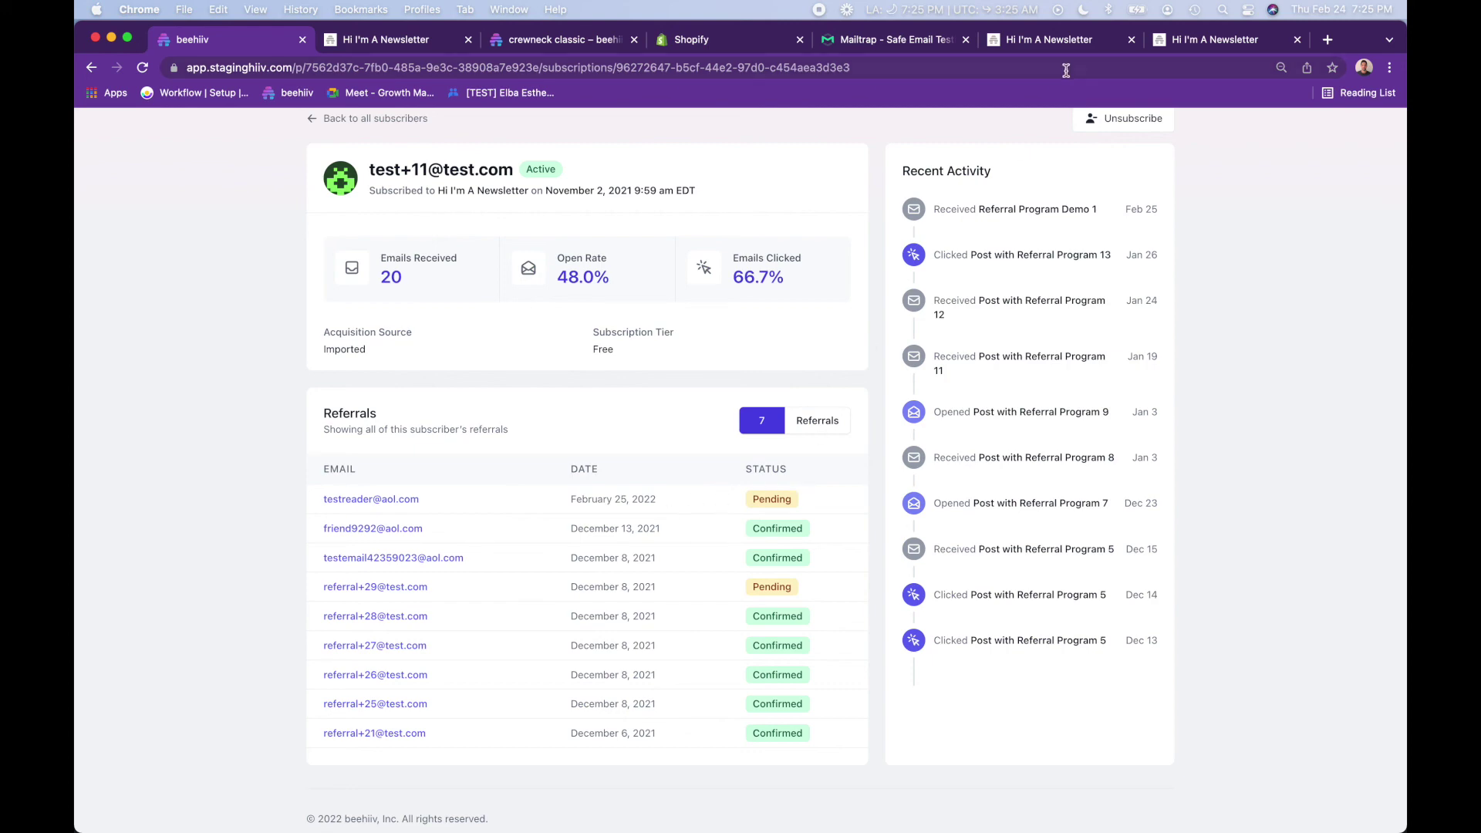
- Open the 'Confirm your Hi I'm A Newsletter subscription' email in Mailtrap and confirm the subscription
click(901, 43)
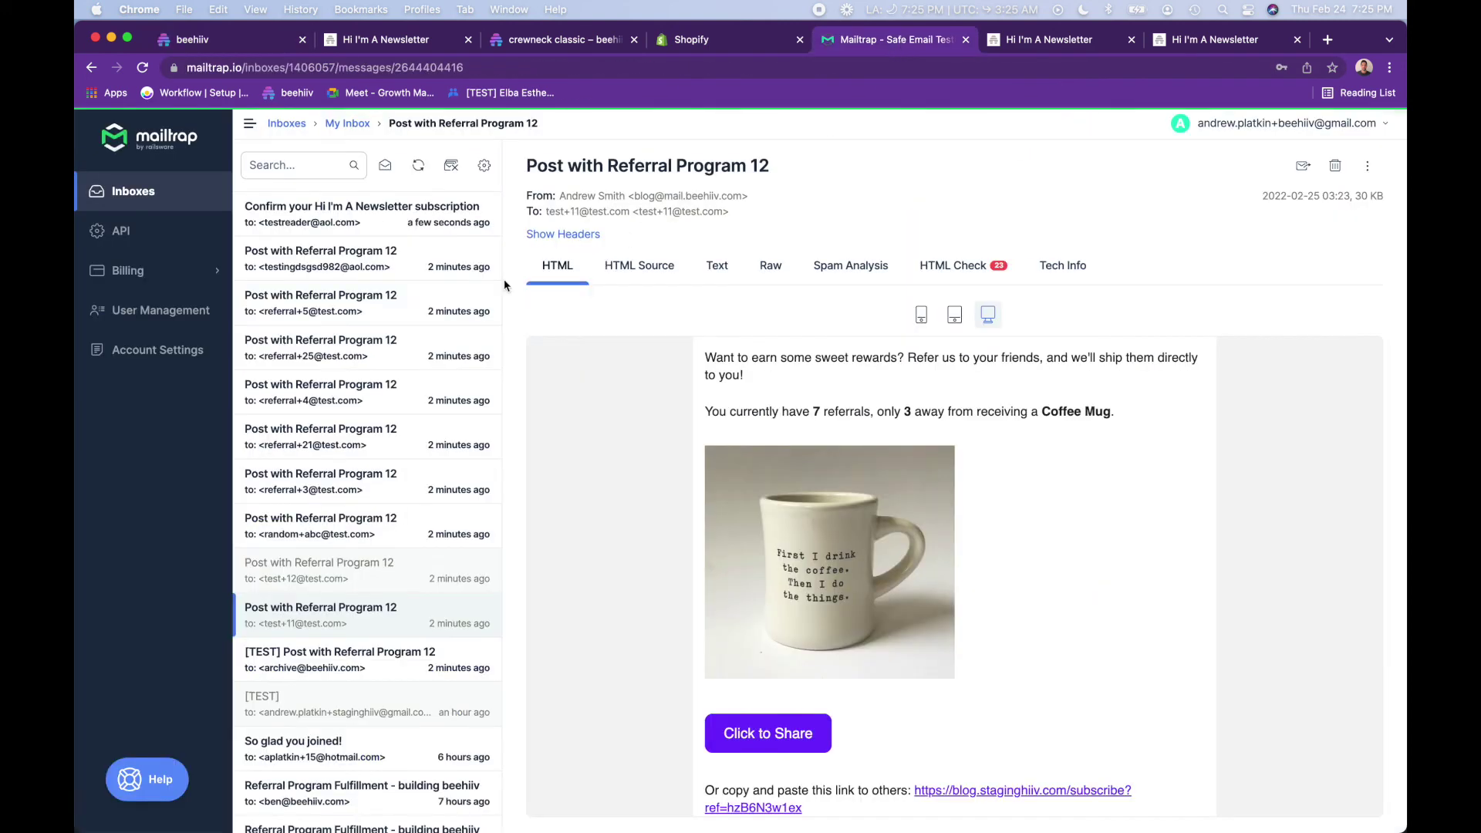
click(383, 212)
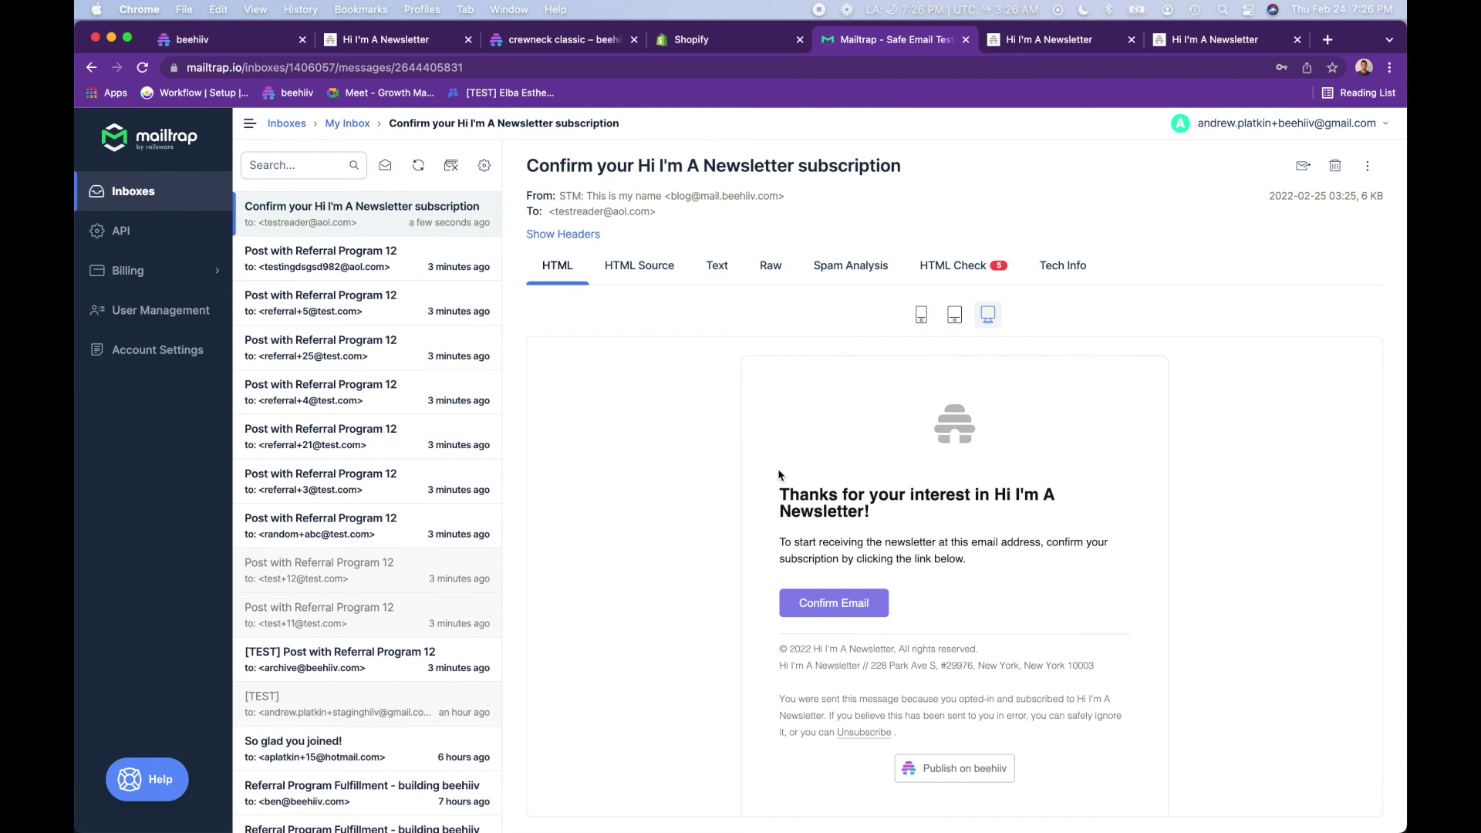
scroll(772, 463, down, 1)
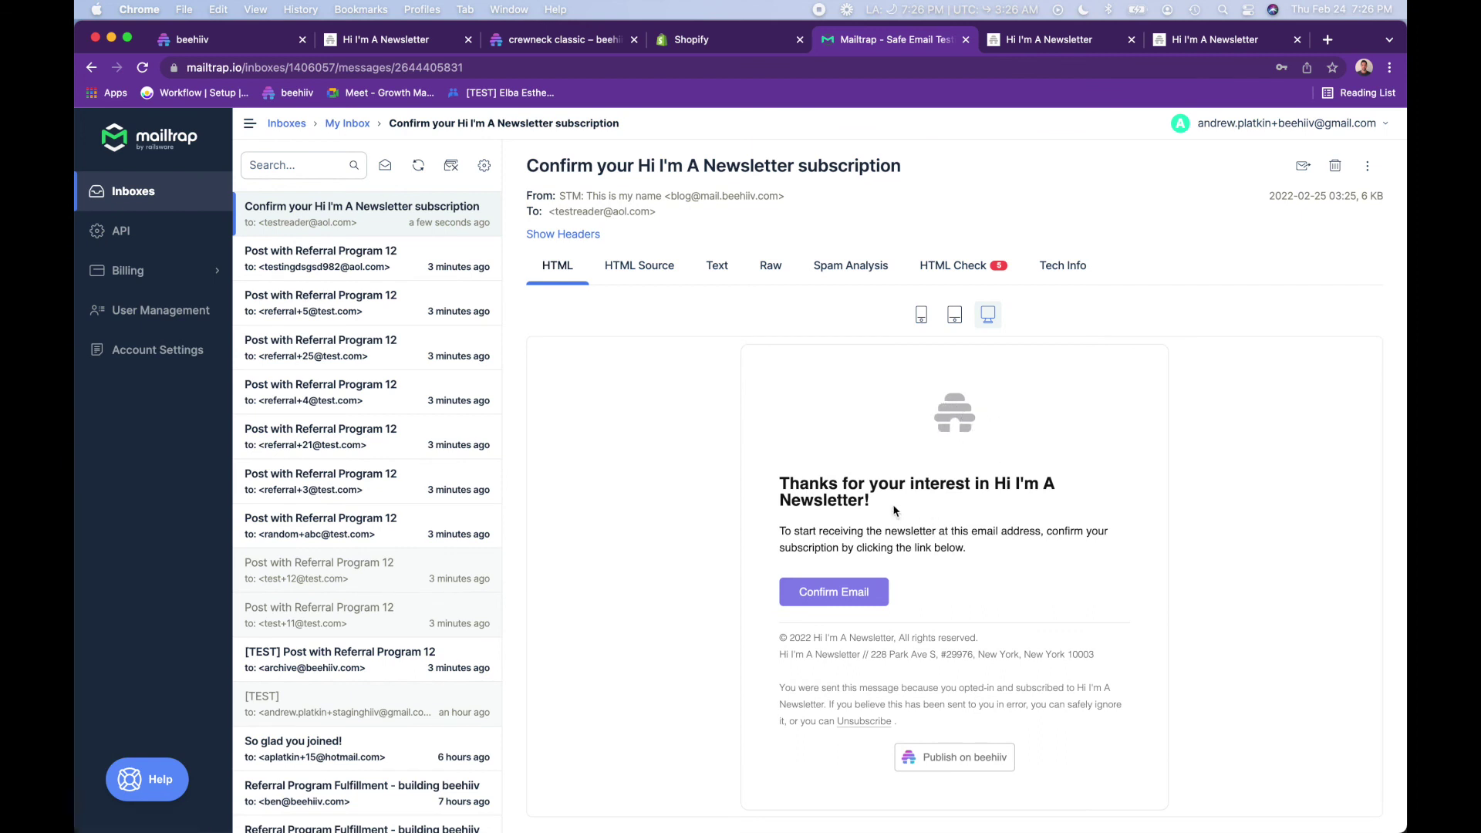
drag(905, 507, 997, 482)
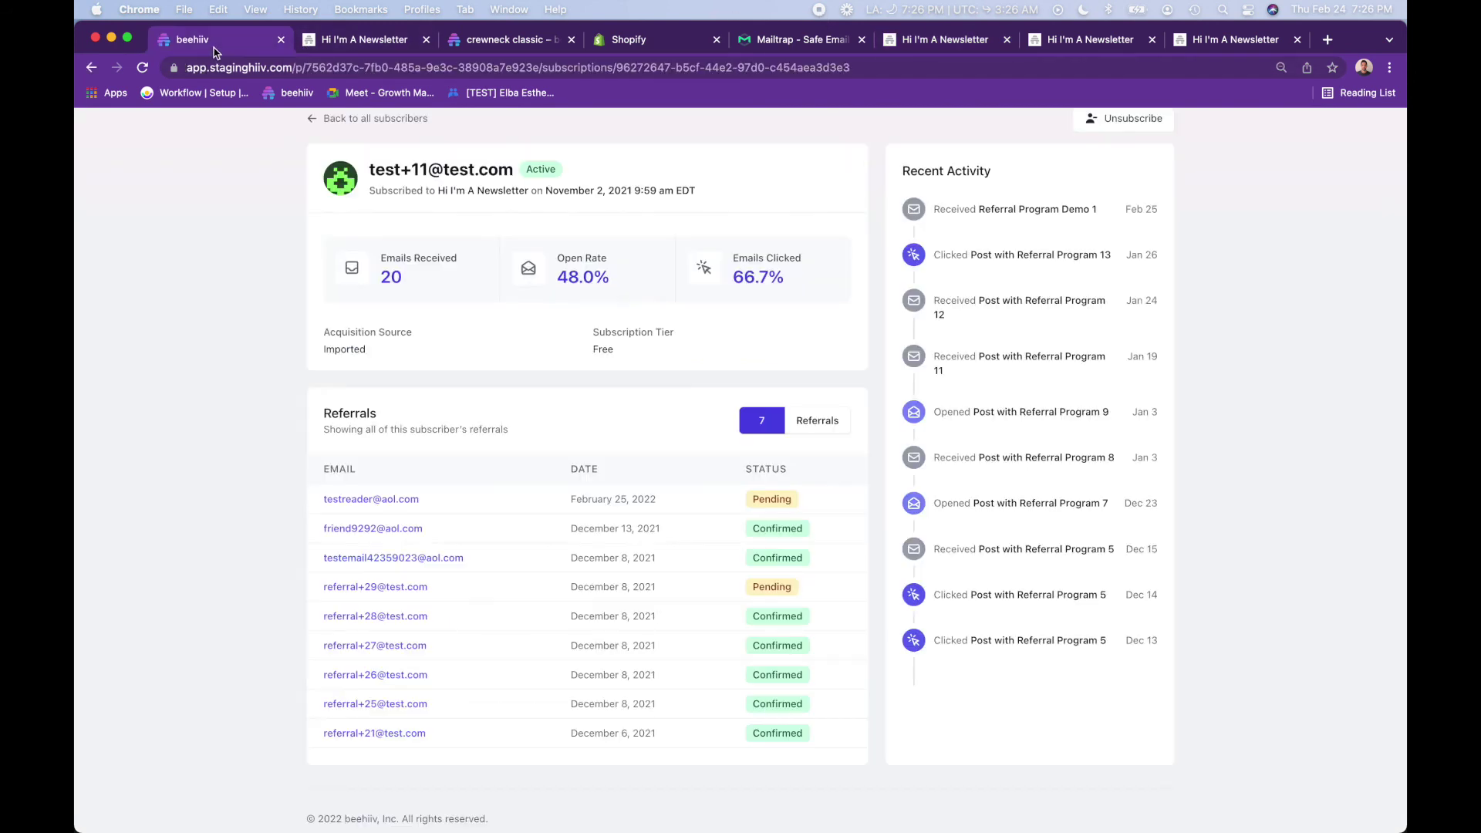
- Reload the referrer's page so it counts 8 referrals, with the February 25, 2022 referral Confirmed
click(216, 51)
key(super+r)
scroll(400, 503, up, 2)
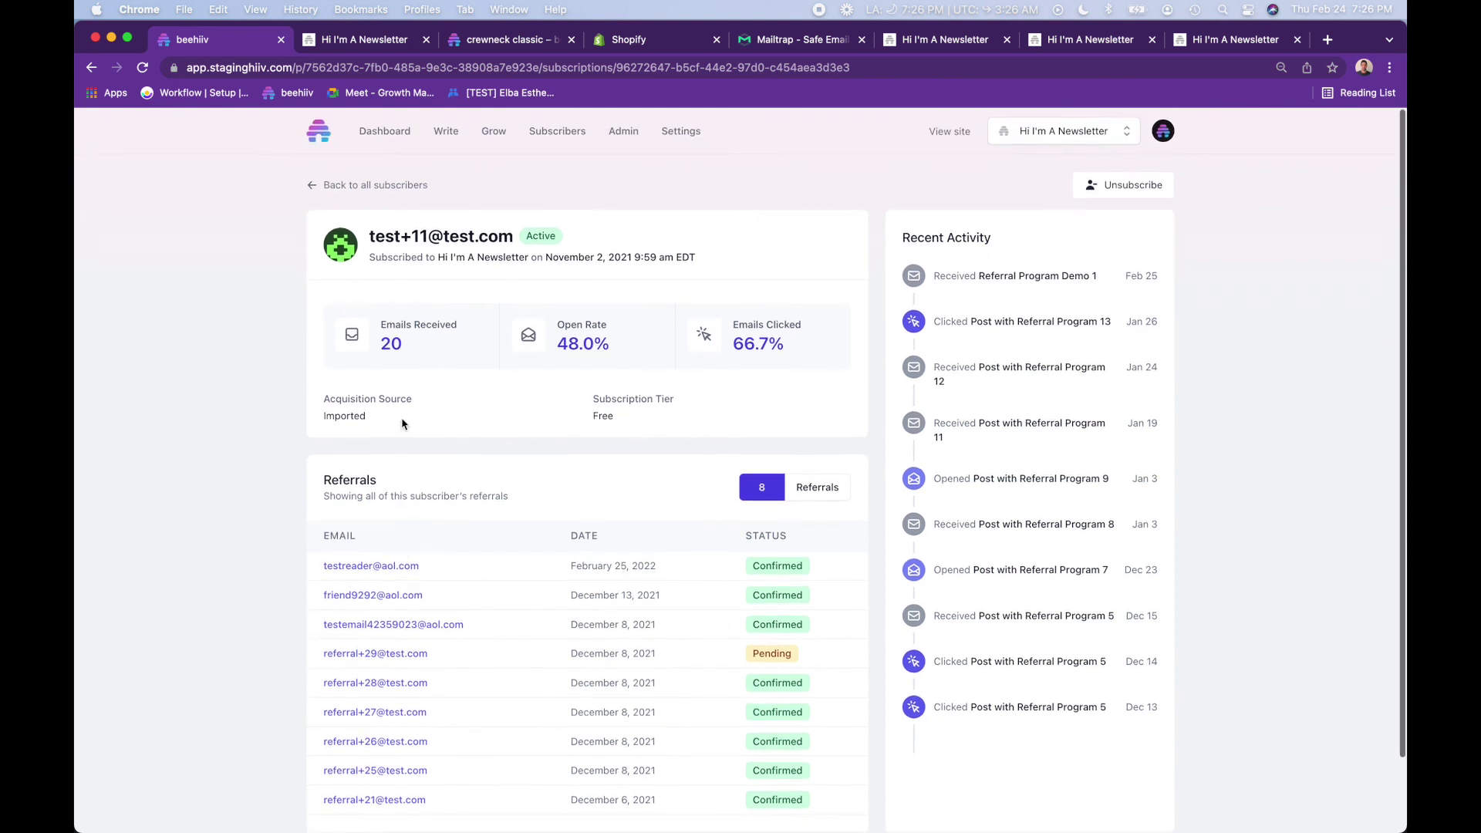